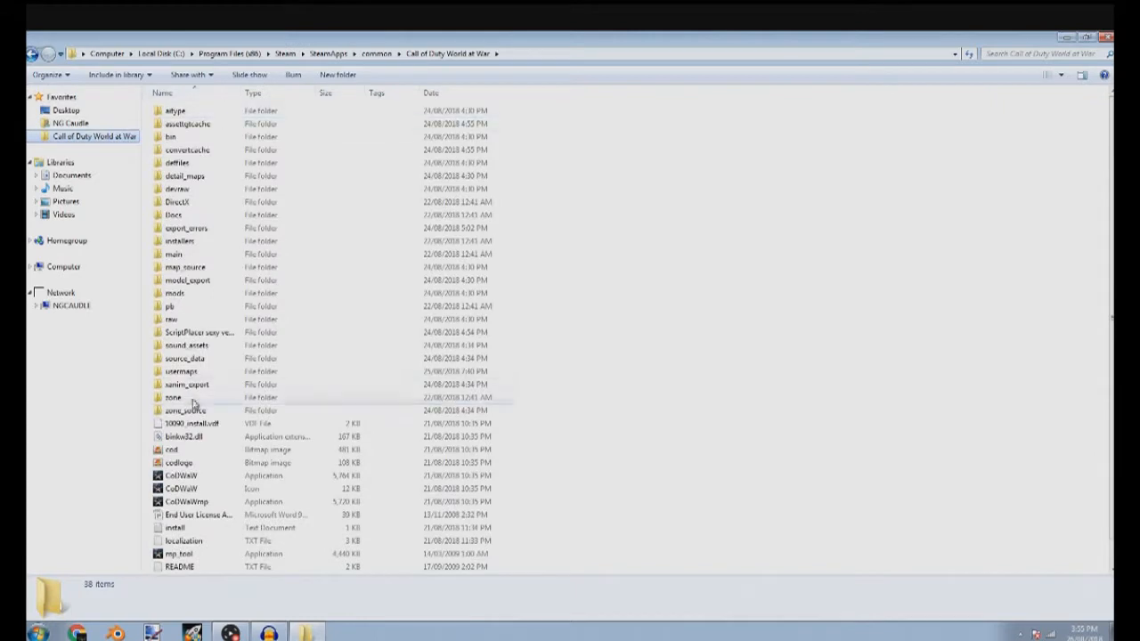
Run Script Placer from its folder and generate the Riese scripts for the map nazi_zombie_youtube
double_click(191, 333)
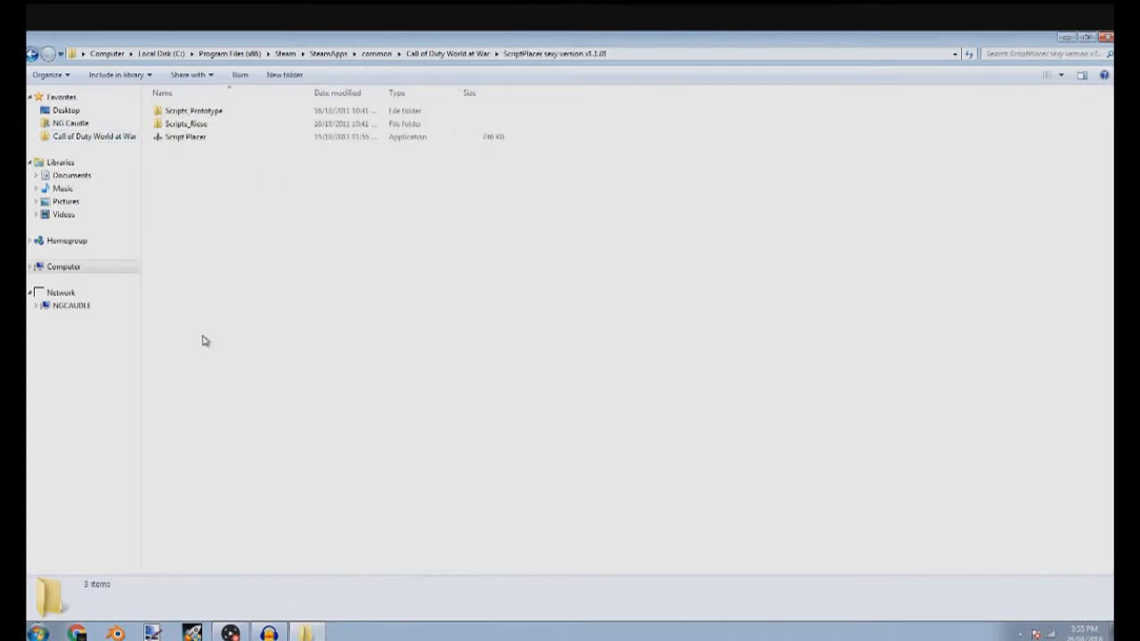
double_click(212, 139)
left_click(627, 348)
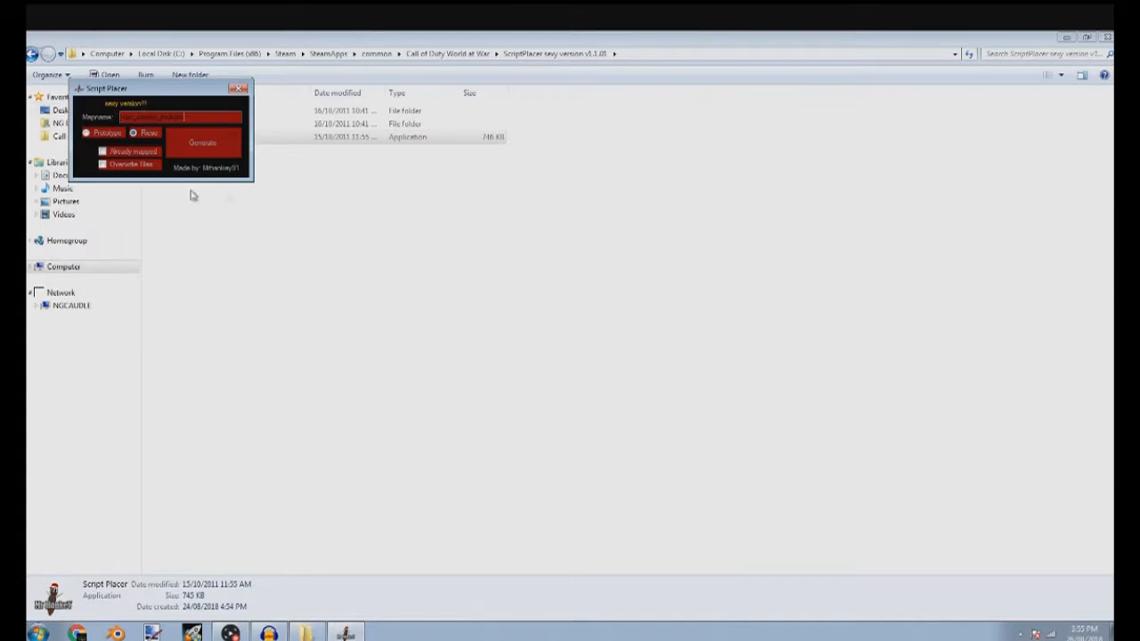
left_click(202, 151)
left_click(586, 369)
left_click(499, 303)
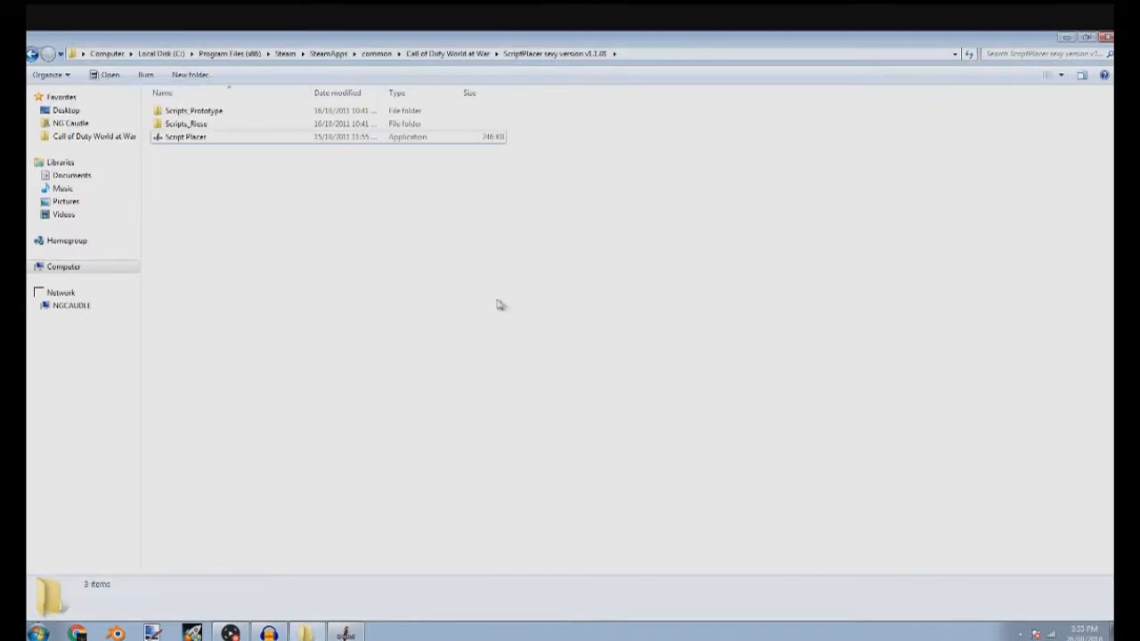
Return to the Call of Duty World at War folder, open a second Explorer window, and browse to mods\nazi_zombie_youtube\maps
left_click(448, 53)
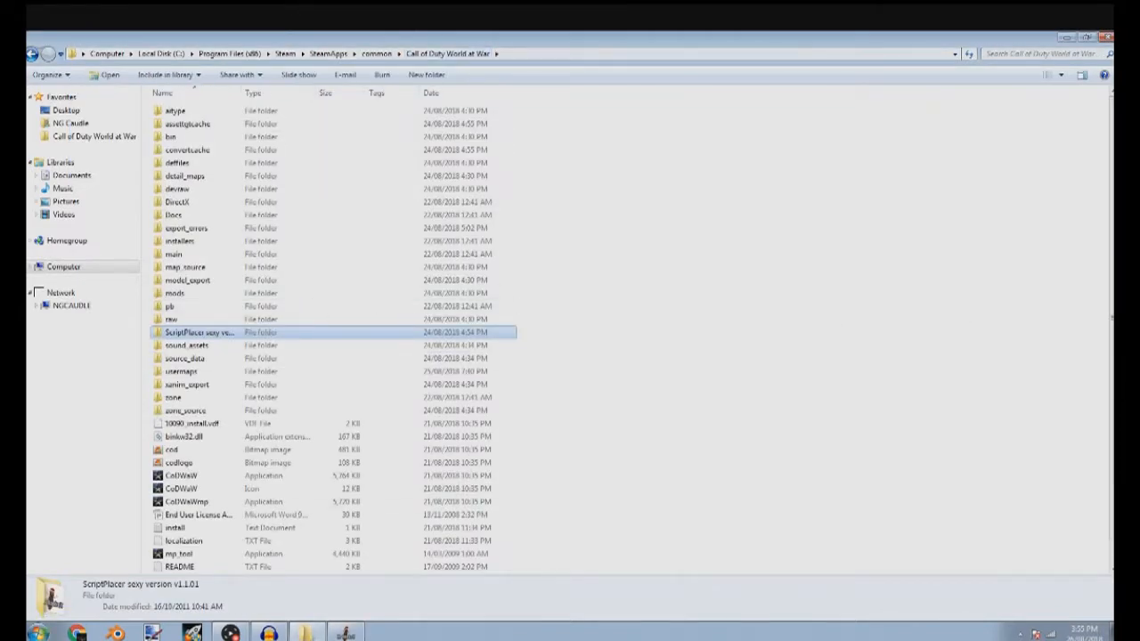
left_click(38, 633)
left_click(233, 144)
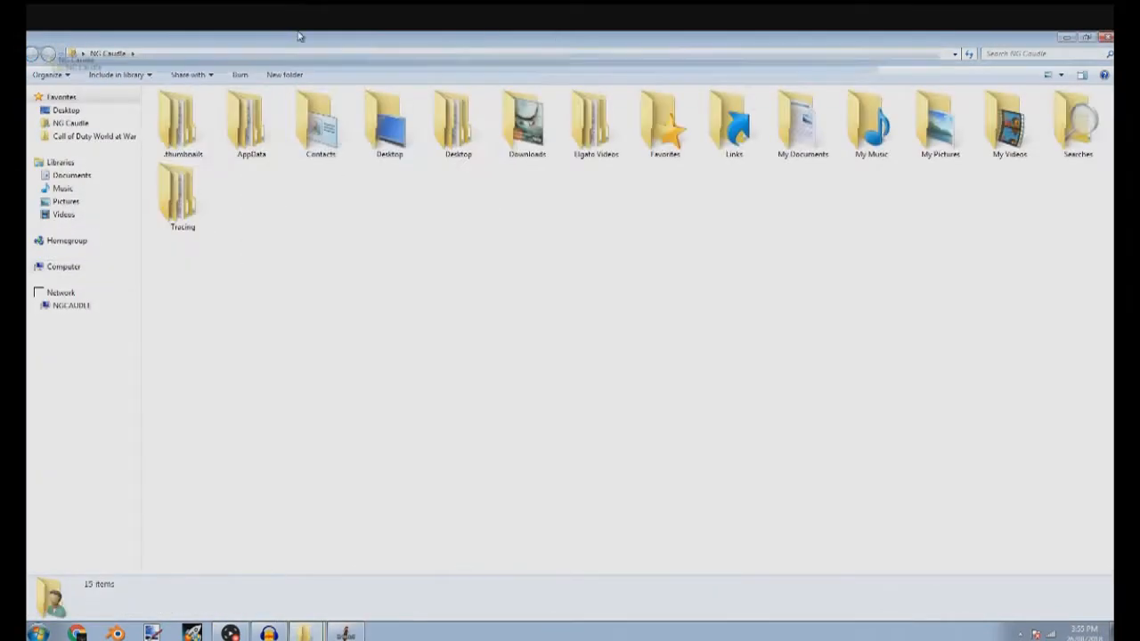
double_click(300, 36)
left_click(168, 198)
left_click_drag(264, 99, 745, 105)
left_click(226, 294)
double_click(226, 295)
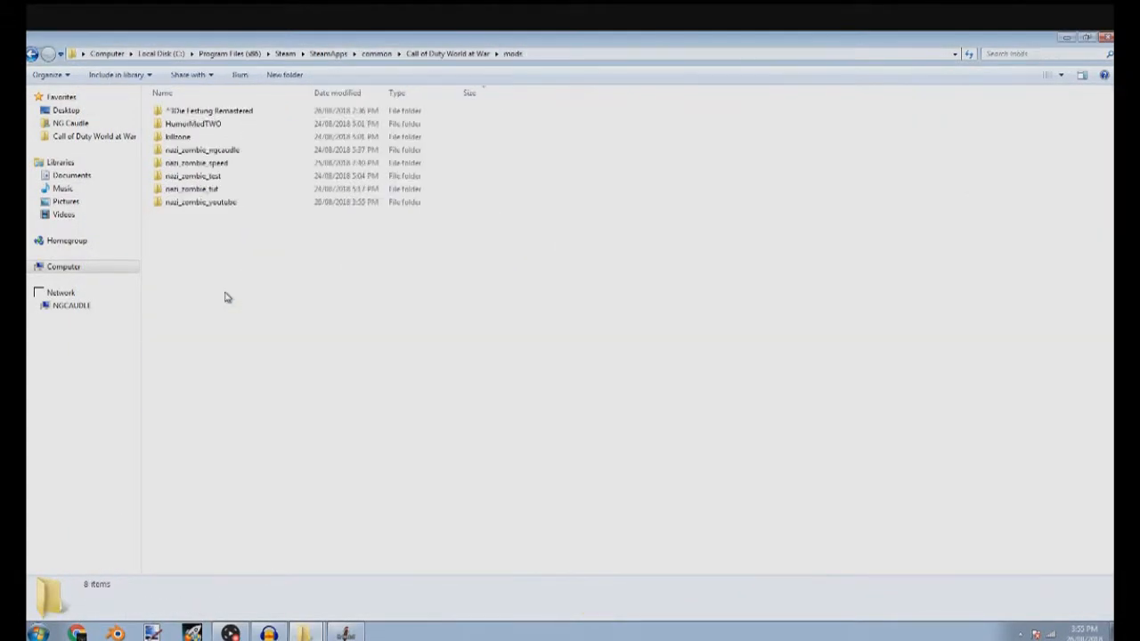
left_click(241, 205)
double_click(241, 203)
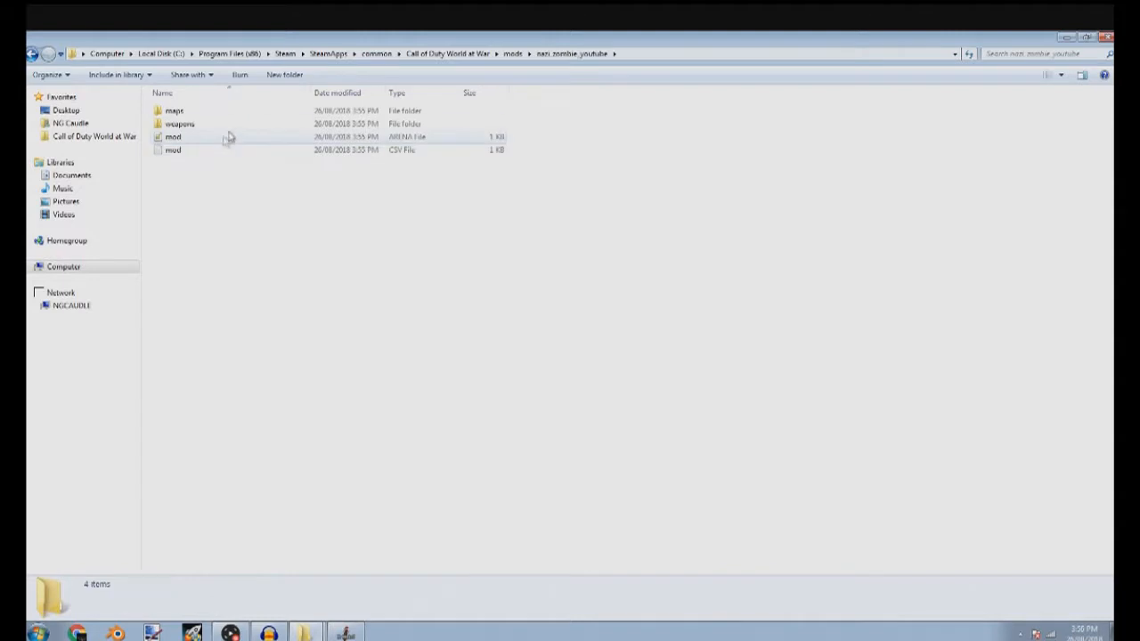
double_click(244, 110)
In the other Call of Duty World at War window, open the raw\maps folder and close the stray _arcademode script
mouse_move(309, 635)
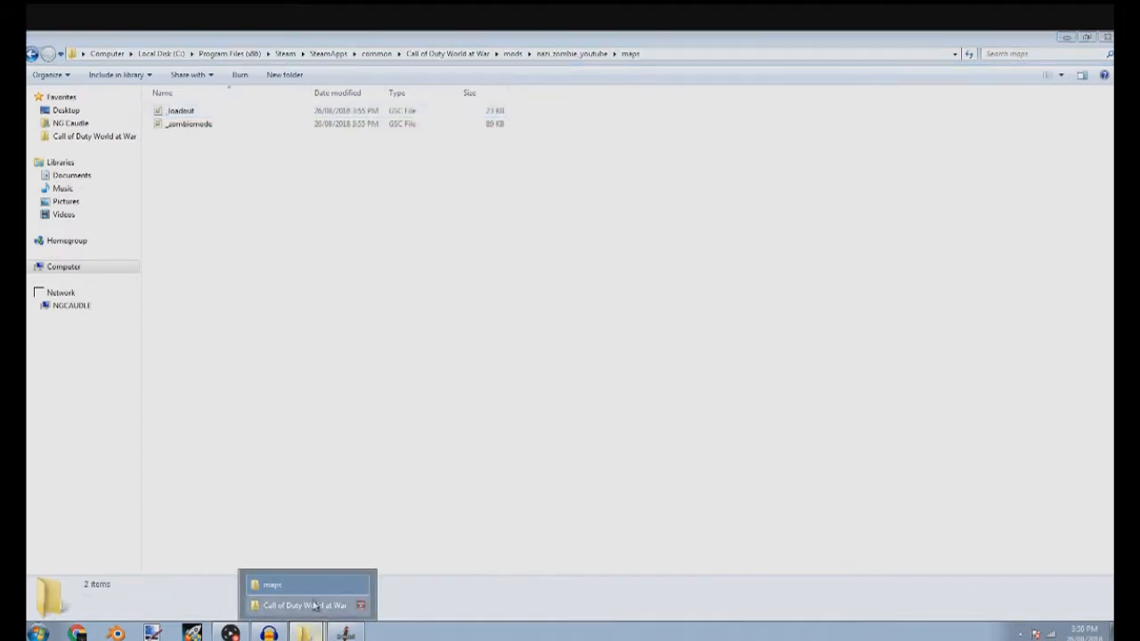
left_click(319, 605)
double_click(800, 392)
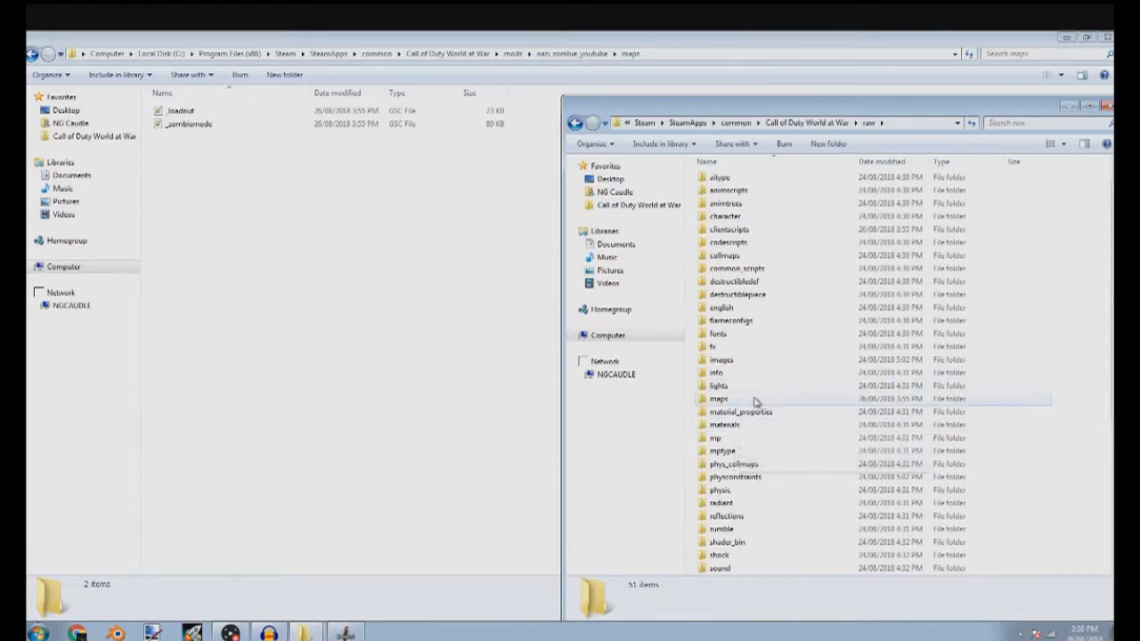
double_click(755, 399)
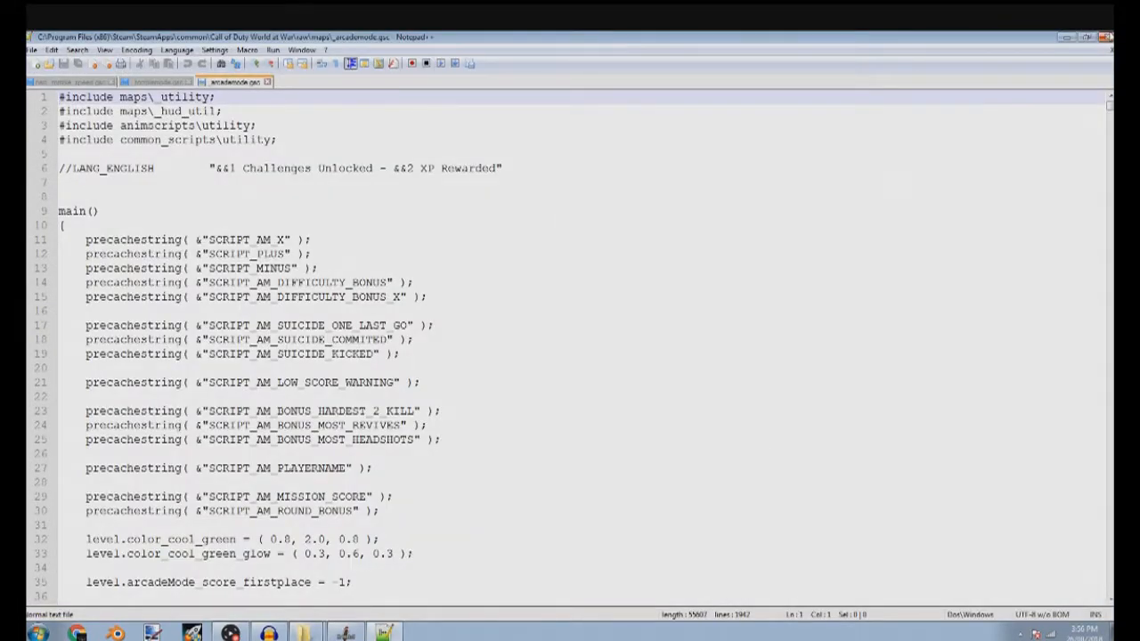
key("alt+F4")
Copy _zombiemode_spawner from raw\maps into the nazi_zombie_youtube mod's maps folder
scroll(793, 517, "down", 10)
scroll(770, 557, "down", 15)
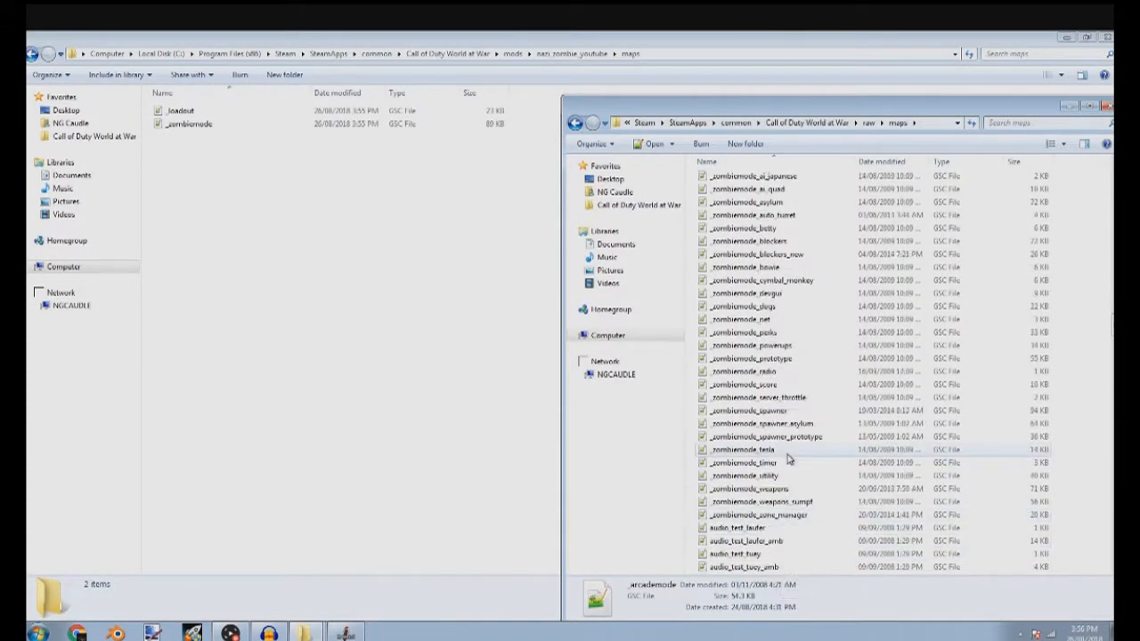
left_click(777, 411)
right_click(772, 412)
left_click(836, 337)
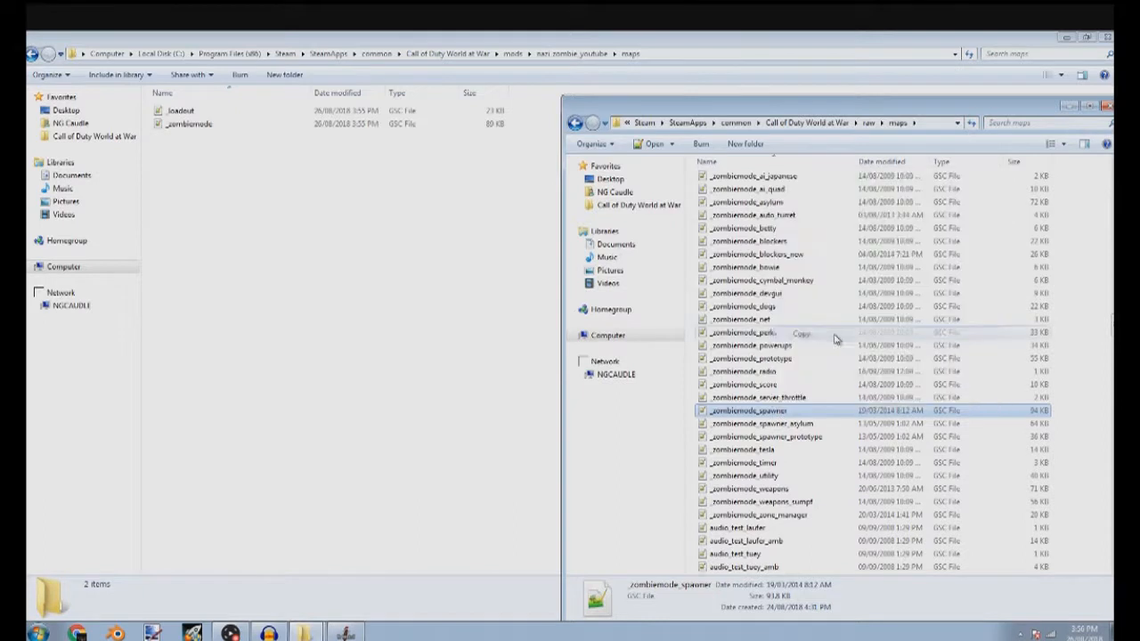
right_click(337, 340)
left_click(360, 422)
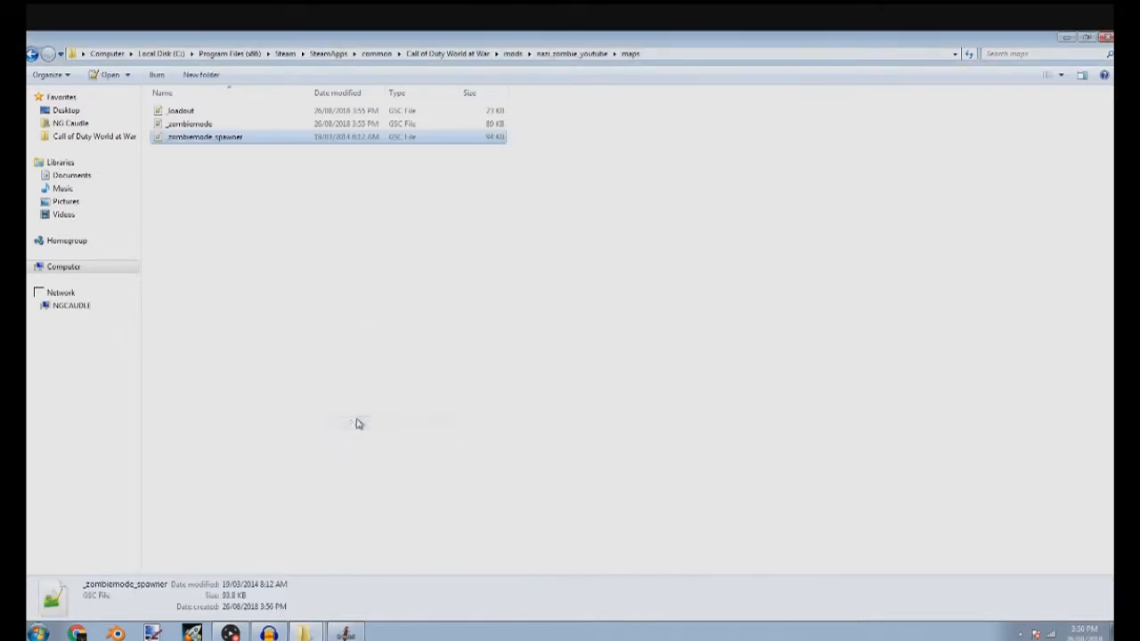
Copy _zombiemode_weapons from raw\maps into the nazi_zombie_youtube mod's maps folder
mouse_move(305, 630)
left_click(304, 607)
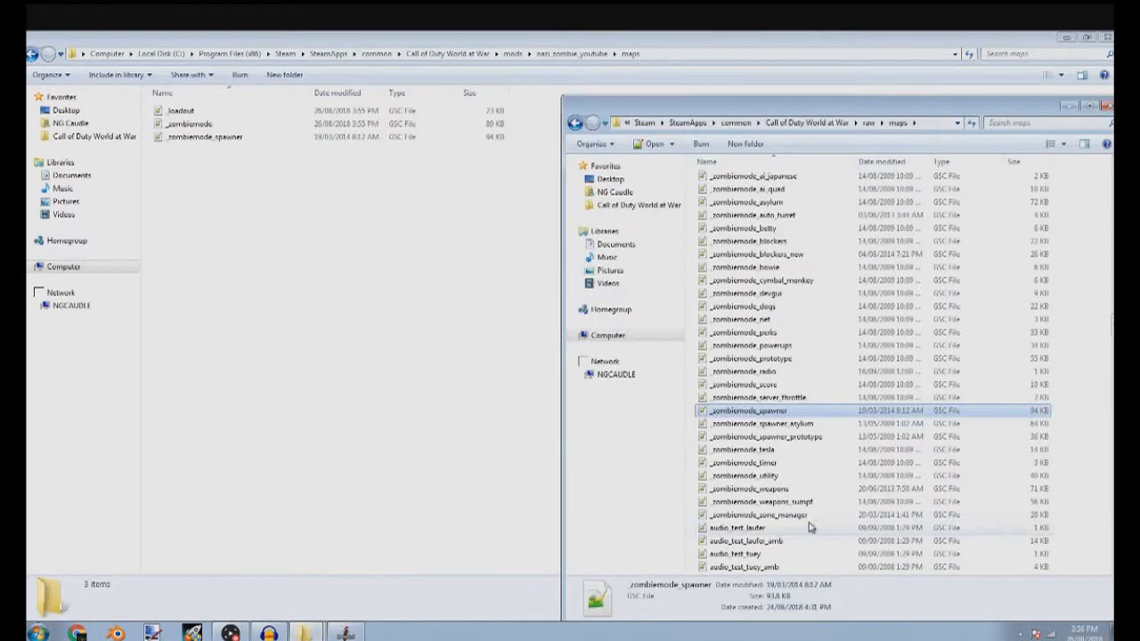
right_click(768, 492)
left_click(809, 421)
right_click(382, 417)
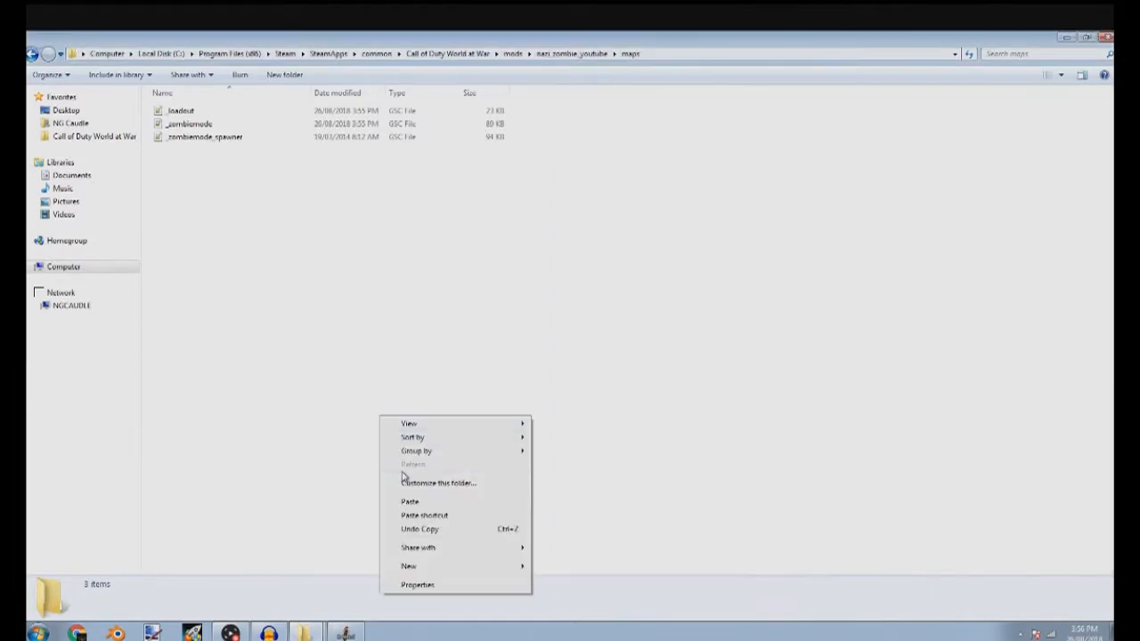
left_click(410, 502)
Find dlc3_code in raw\maps and copy it into the nazi_zombie_youtube mod's maps folder
mouse_move(305, 633)
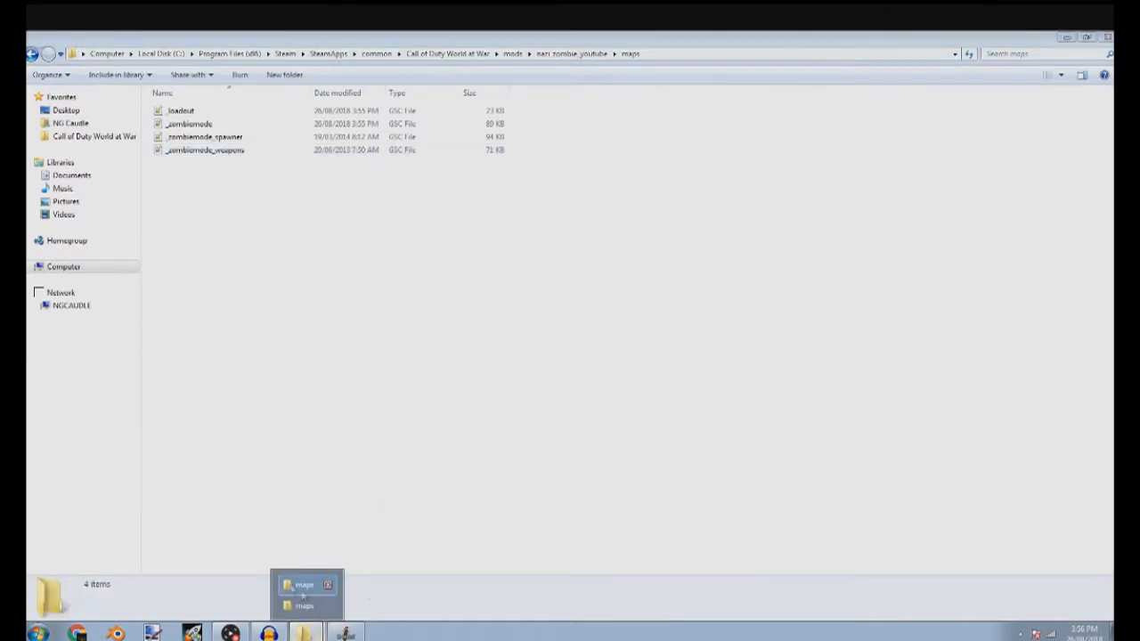
left_click(305, 606)
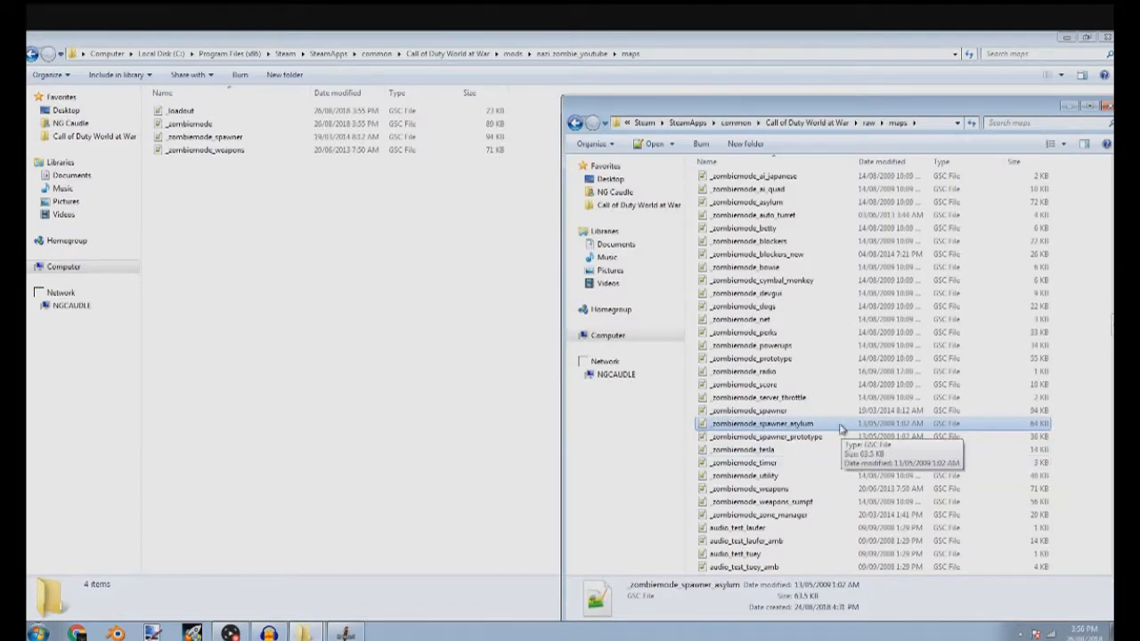
scroll(806, 330, "up", 1)
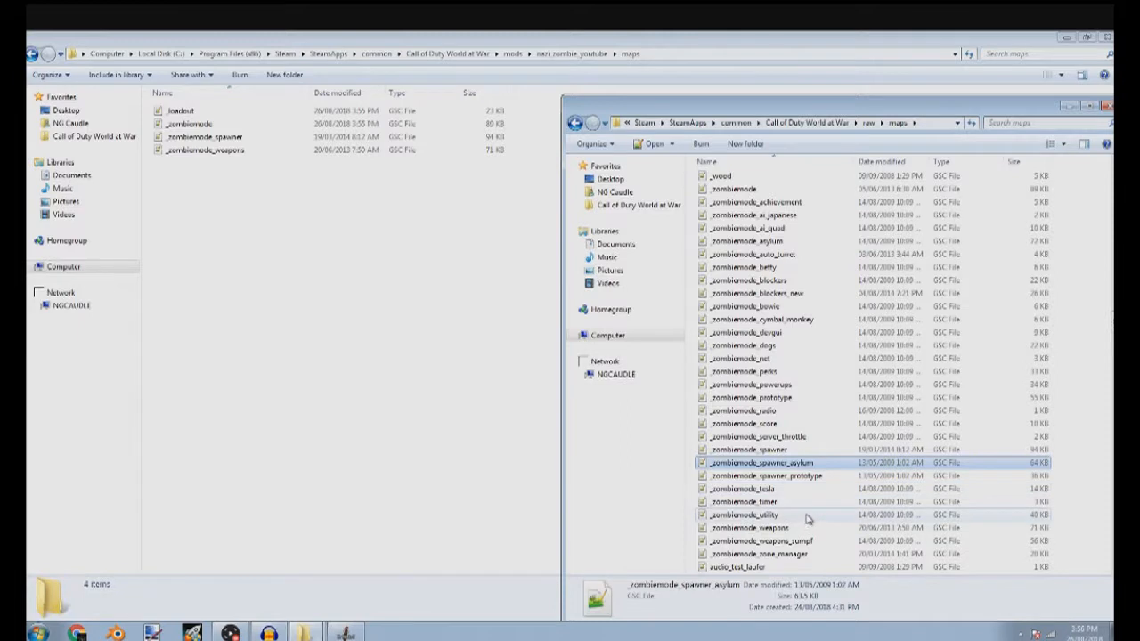
scroll(820, 486, "up", 10)
scroll(750, 344, "up", 15)
scroll(846, 373, "down", 3)
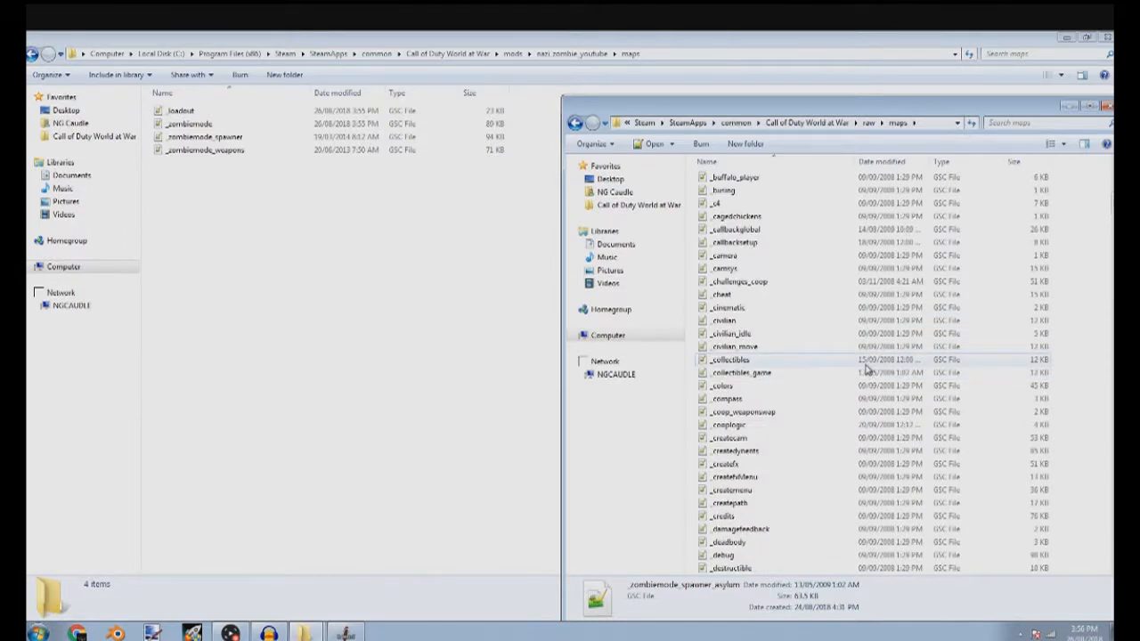
scroll(864, 370, "down", 1)
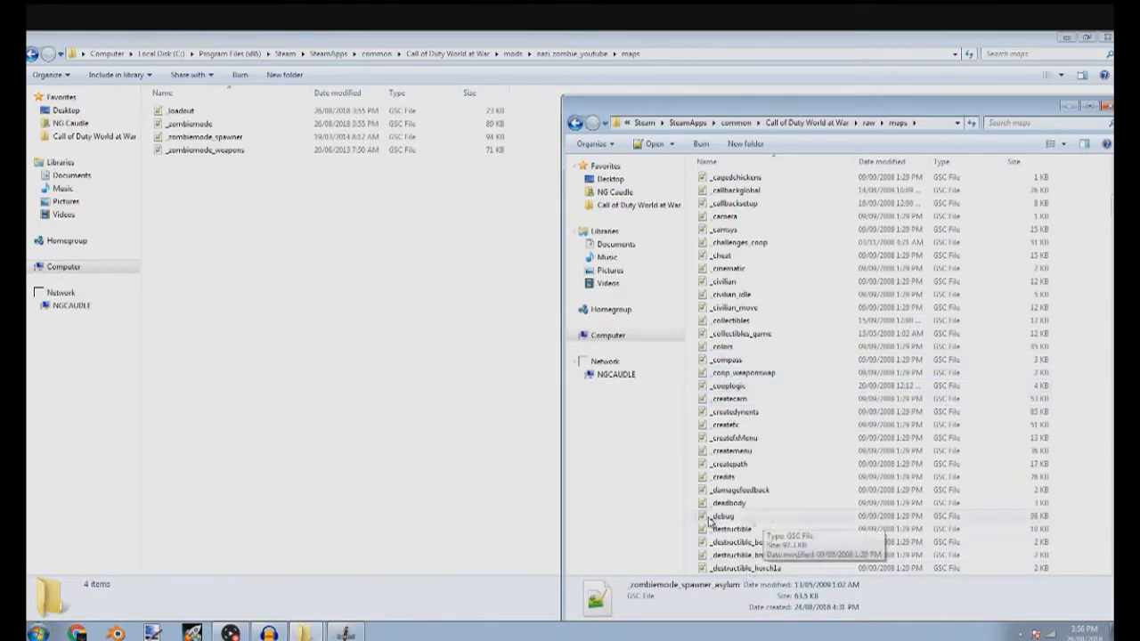
scroll(713, 523, "down", 20)
scroll(745, 526, "down", 20)
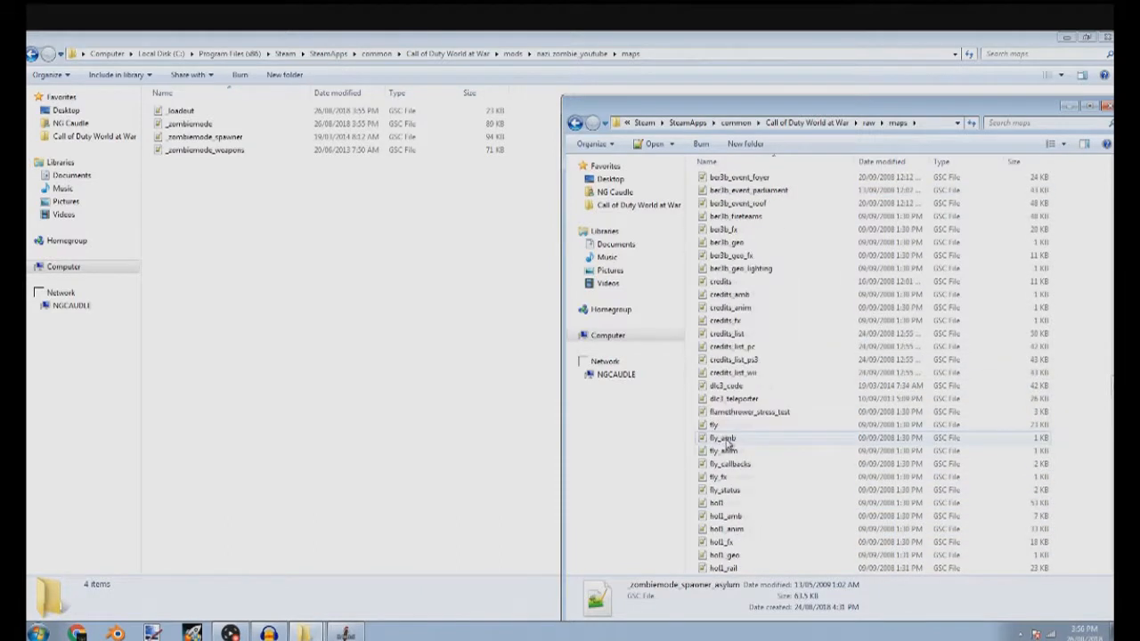
right_click(743, 386)
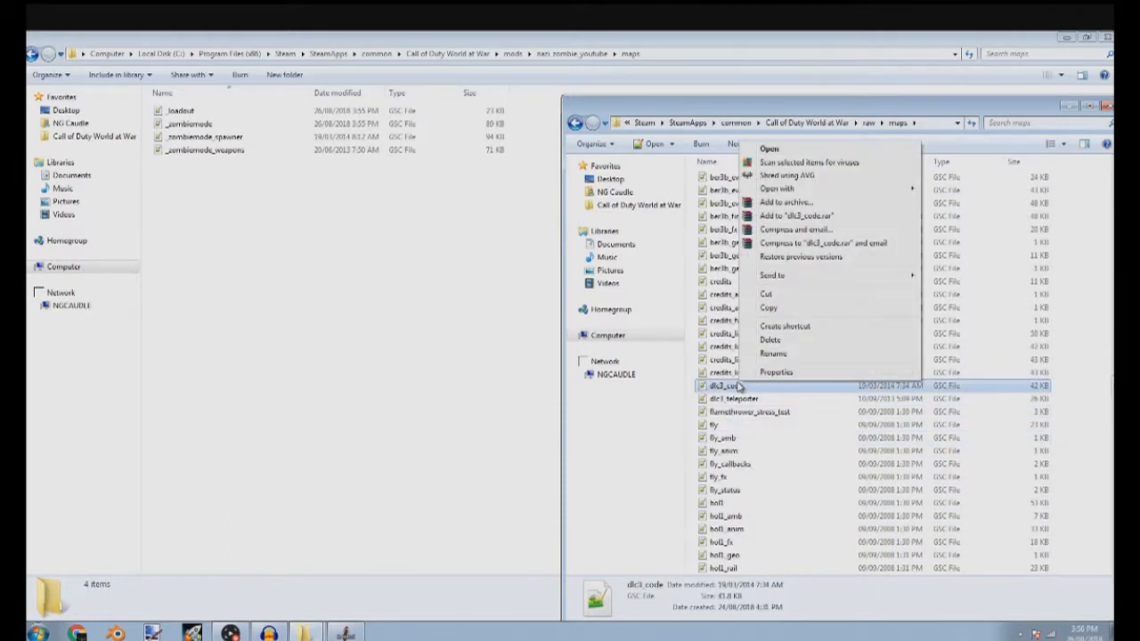
left_click(770, 309)
right_click(401, 370)
left_click(428, 455)
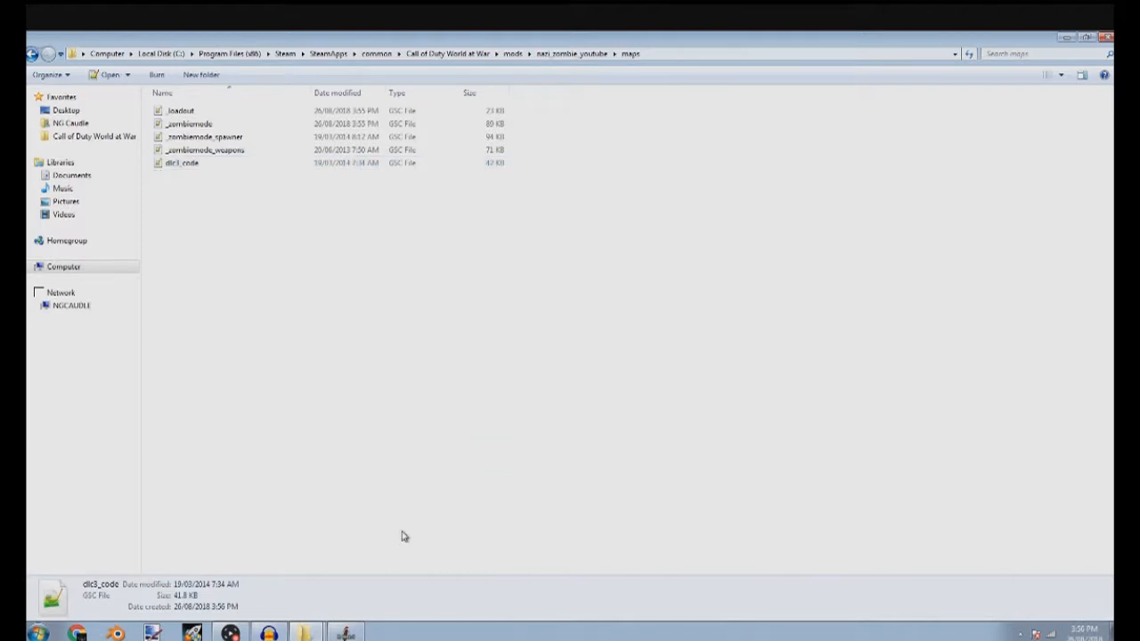
Move the nazi_zombie_youtube GSC file from raw\maps into the mod's maps folder
left_click(303, 607)
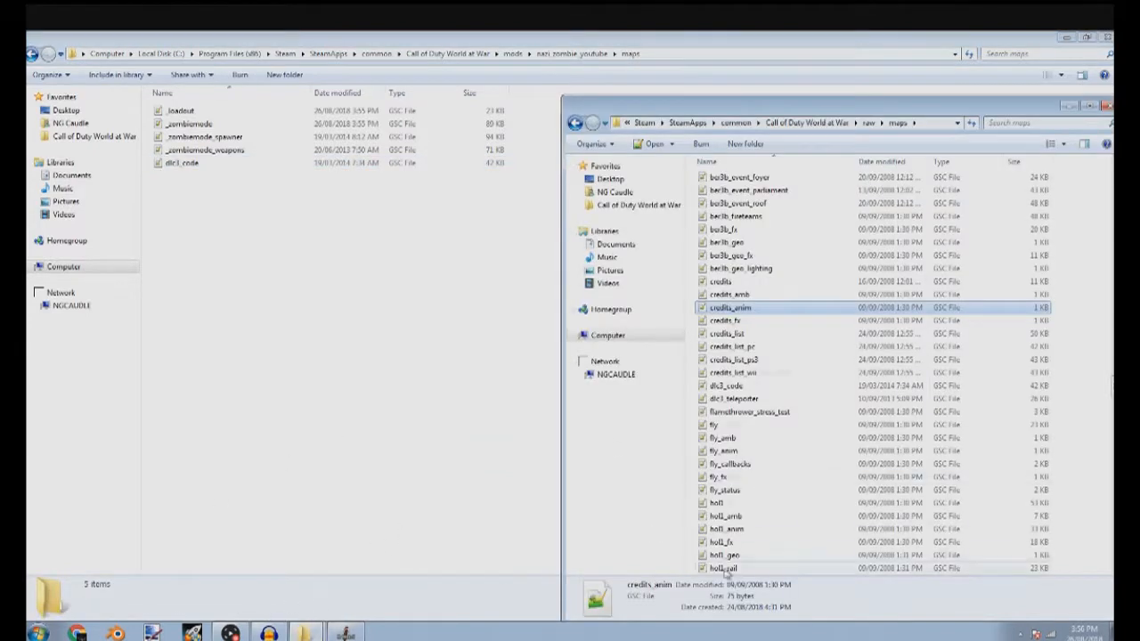
scroll(726, 563, "down", 15)
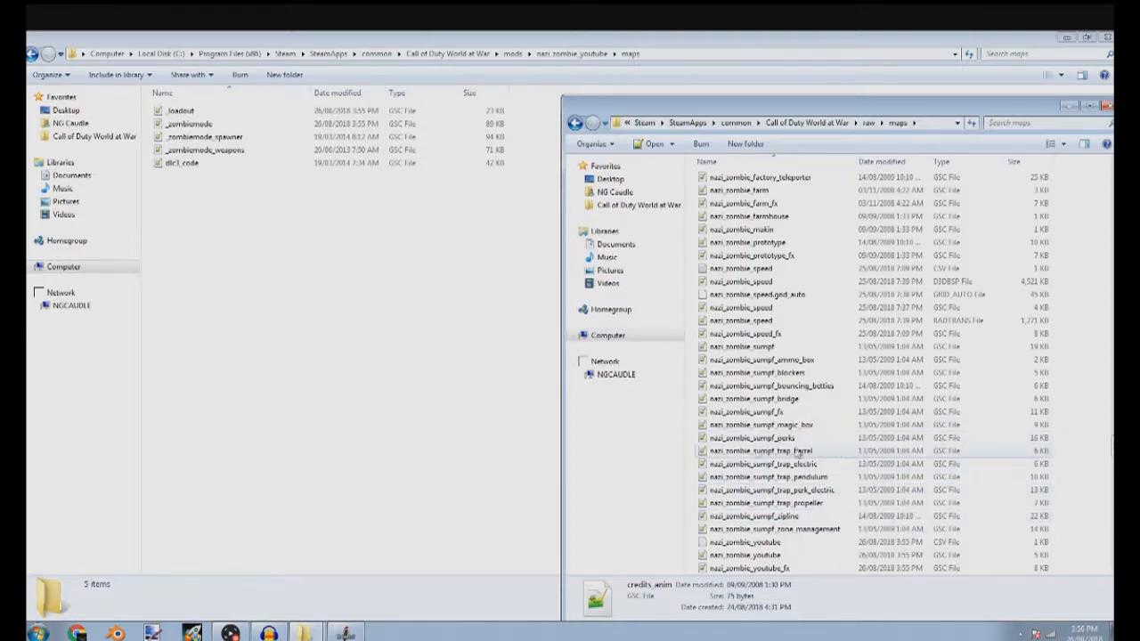
scroll(788, 458, "down", 5)
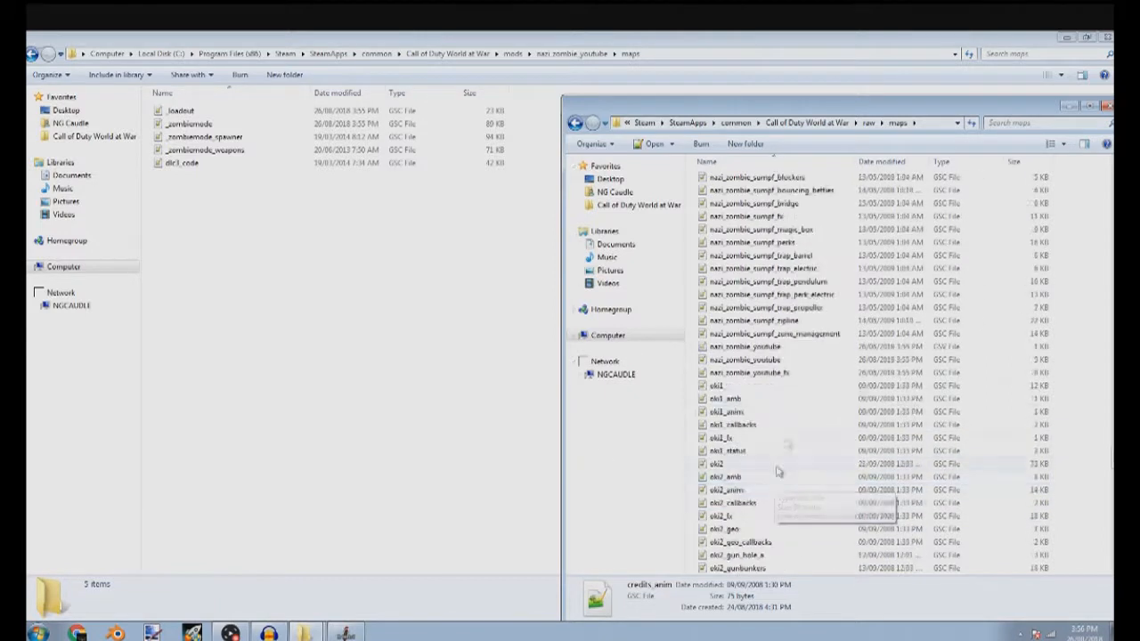
double_click(764, 361)
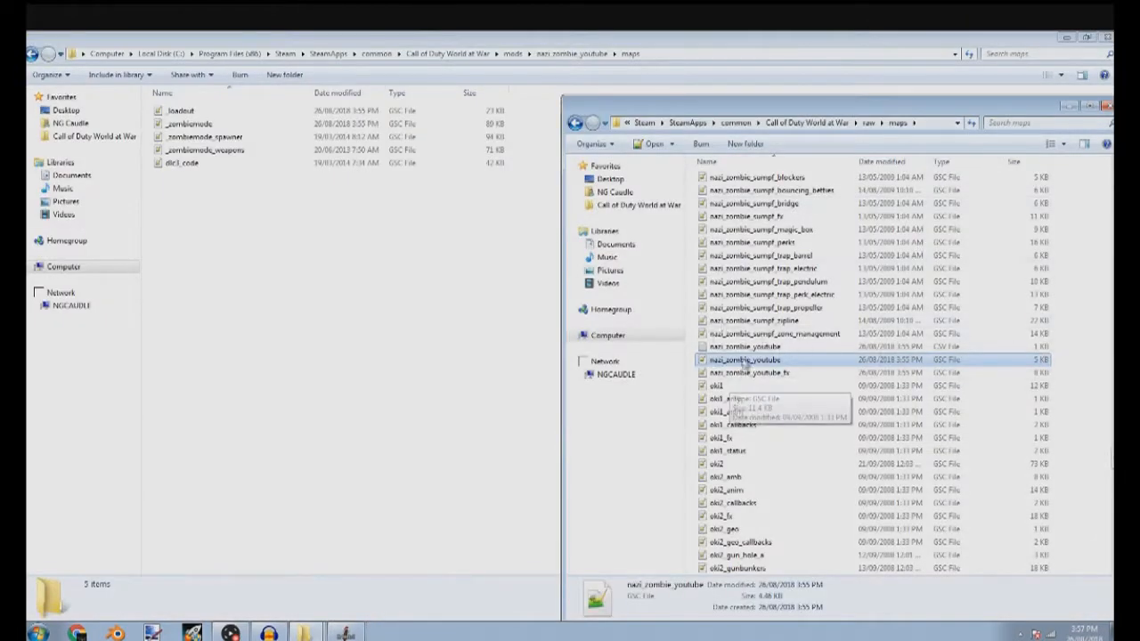
left_click_drag(763, 359, 352, 386)
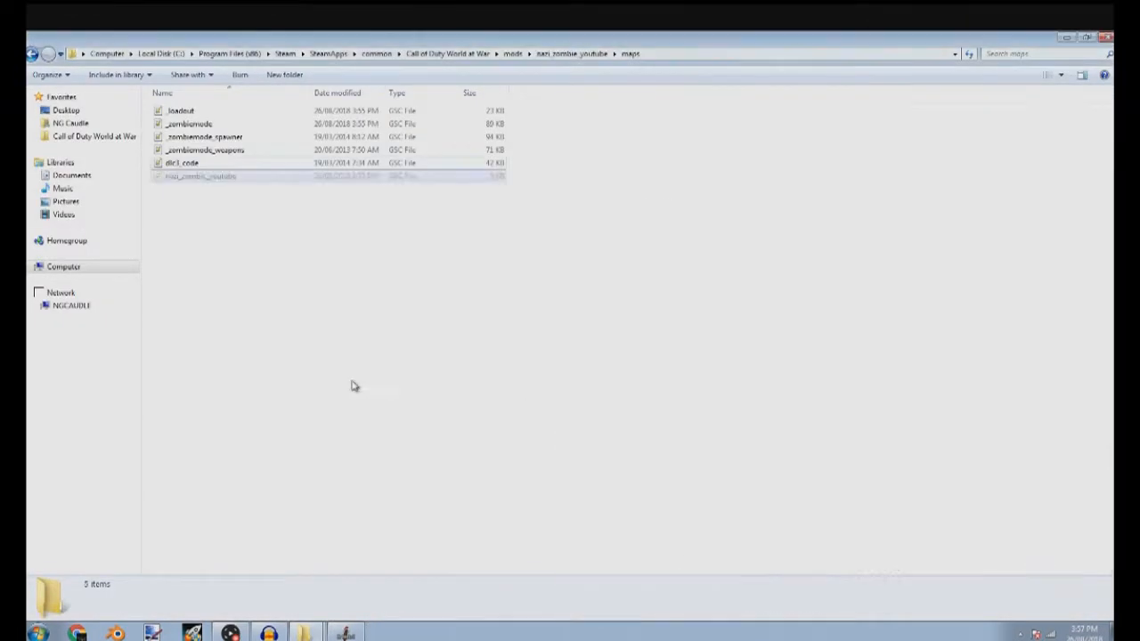
Open the mod folder's nazi_zombie_youtube.gsc script in Notepad++
left_click(331, 177)
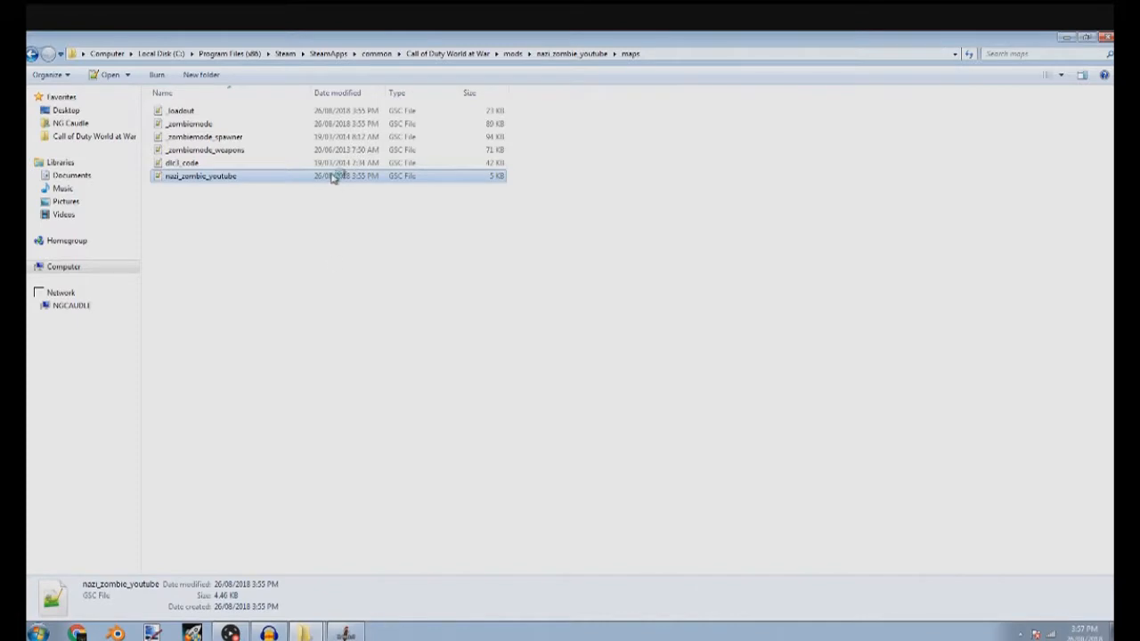
left_click(391, 634)
left_click(390, 635)
left_click(392, 634)
scroll(294, 431, "down", 9)
scroll(293, 431, "up", 9)
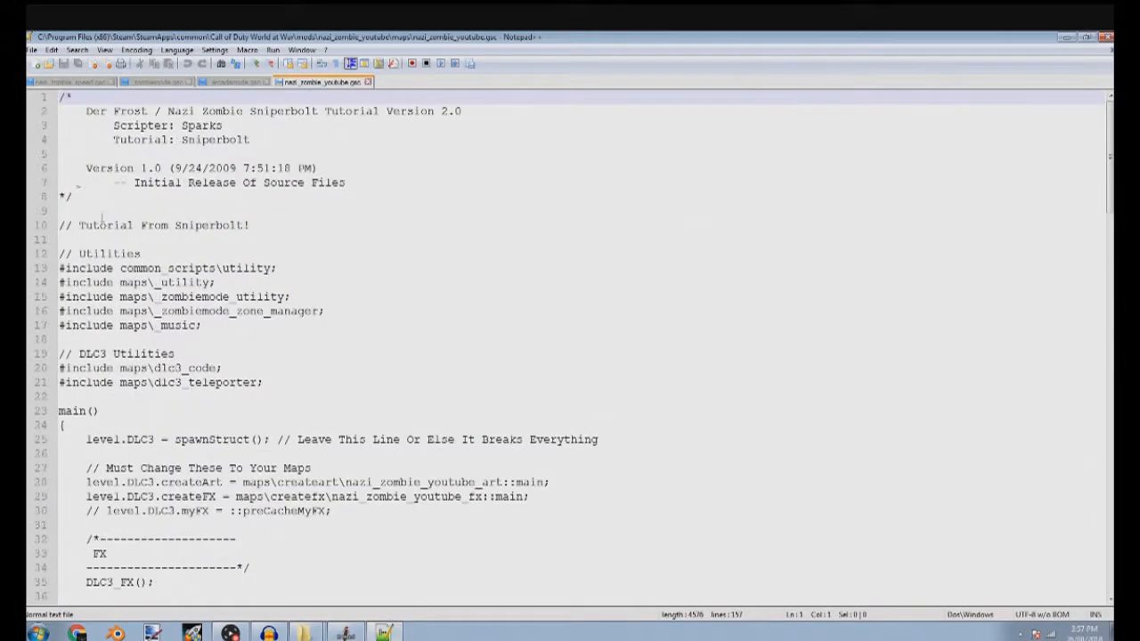
Delete the header comments, through the Utilities comment, above the first #include line of nazi_zombie_youtube.gsc
left_click(65, 237)
key("shift+Left")
key("ctrl+shift+Right")
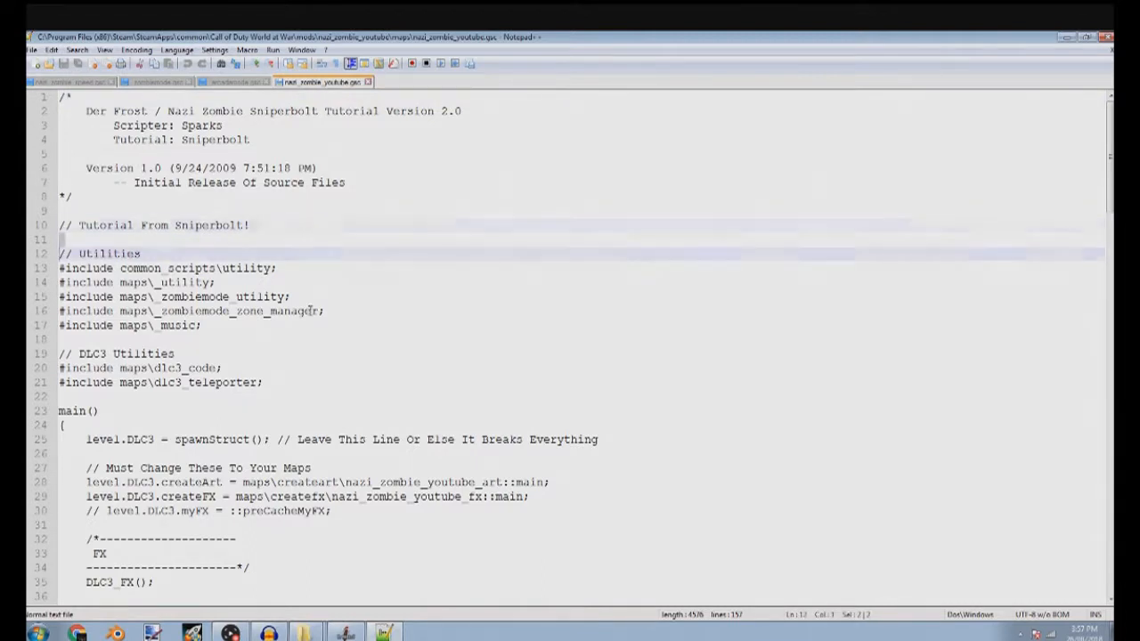
key("Down")
key("Up")
key("ctrl+shift+Left")
key("ctrl+shift+Left")
key("ctrl+shift+Left")
key("ctrl+shift+Left")
key("ctrl+shift+Left")
key("ctrl+shift+Left")
key("ctrl+shift+Left")
key("ctrl+shift+Left")
key("ctrl+shift+Left")
key("ctrl+shift+Left")
key("ctrl+shift+Left")
key("ctrl+shift+Left")
key("ctrl+shift+Left")
key("ctrl+shift+Left")
key("ctrl+shift+Left")
key("ctrl+shift+Left")
key("ctrl+shift+Left")
key("ctrl+shift+Left")
key("ctrl+shift+Left")
key("ctrl+shift+Left")
key("ctrl+shift+Left")
key("ctrl+shift+Left")
key("ctrl+shift+Left")
key("ctrl+shift+Up")
key("ctrl+shift+Up")
key("ctrl+shift+Up")
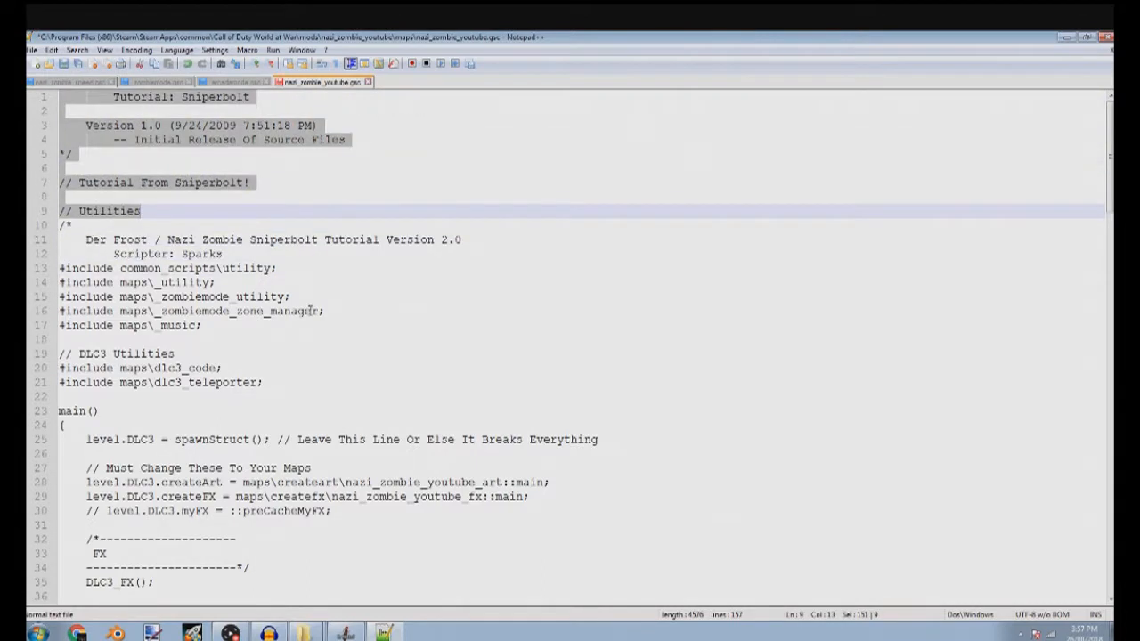
key("Delete")
key("Down")
key("Down")
key("Down")
key("ctrl+shift+Left")
key("ctrl+shift+Left")
key("ctrl+shift+Left")
key("ctrl+shift+Left")
key("ctrl+shift+Left")
key("ctrl+shift+Left")
key("ctrl+shift+Left")
key("ctrl+shift+Left")
key("ctrl+shift+Left")
key("ctrl+shift+Left")
key("ctrl+shift+Home")
key("Delete")
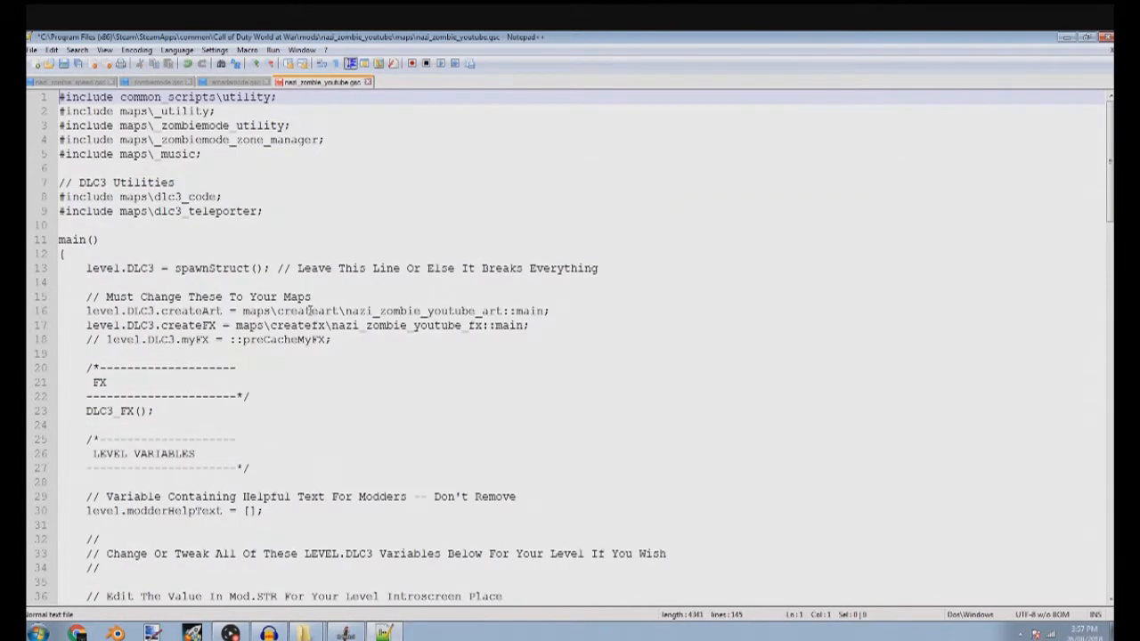
Uncomment the level.DLC3.myFX = ::preCacheMyFX; line in main()
scroll(310, 311, "down", 7)
scroll(334, 334, "up", 6)
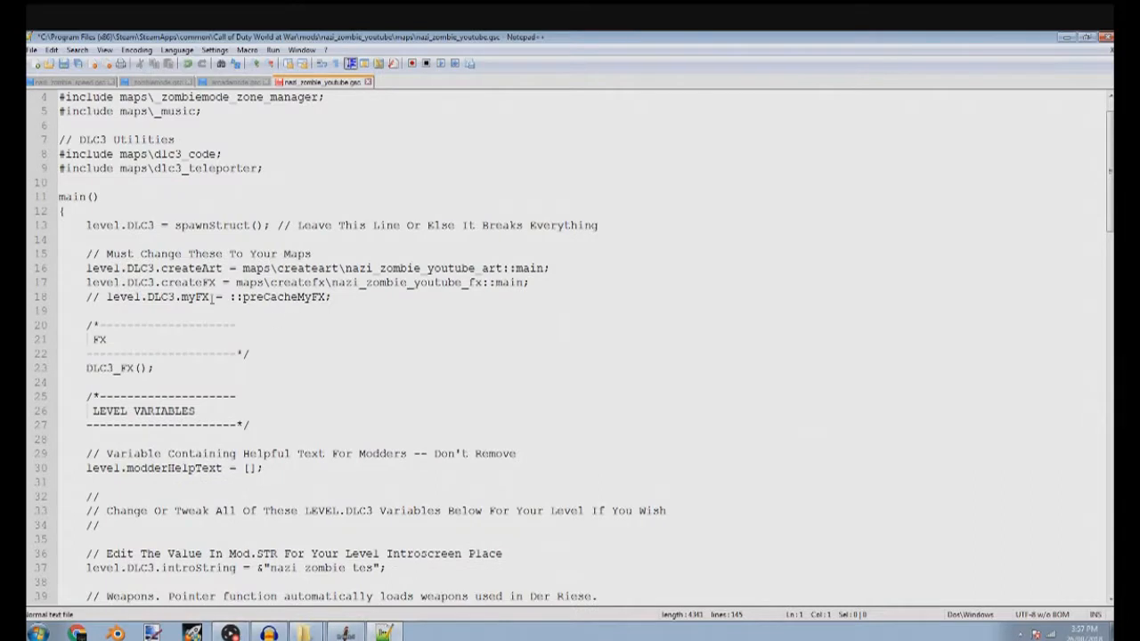
left_click(93, 297)
key("BackSpace")
key("BackSpace")
key("BackSpace")
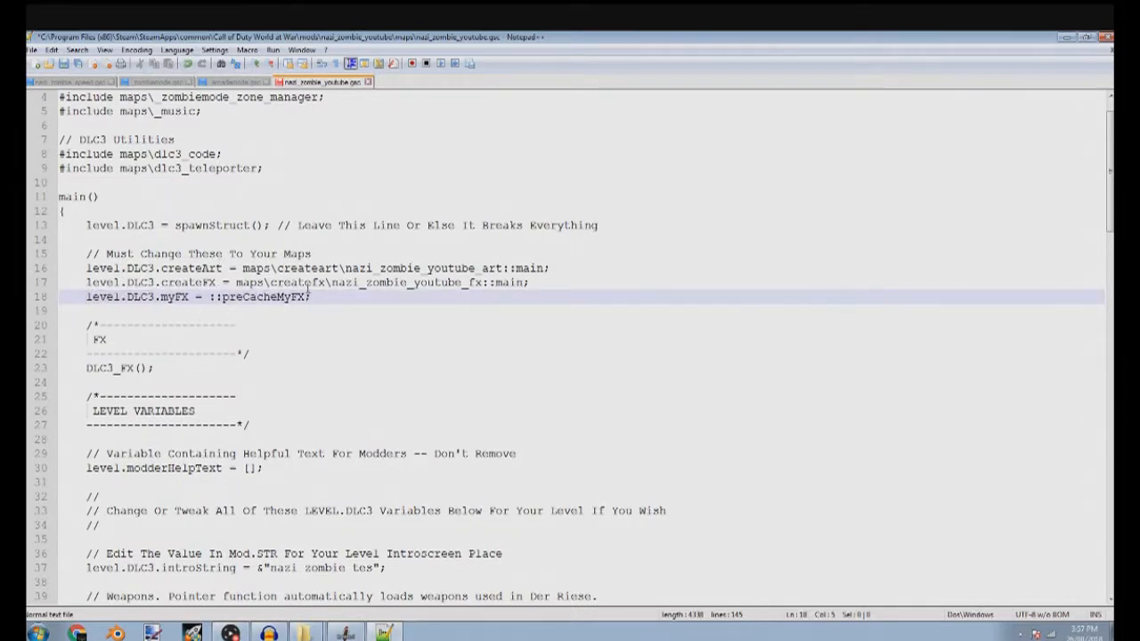
Add an empty preCacheMyFX() function with opening and closing braces at the end of the script
left_click_drag(308, 297, 367, 301)
key("ctrl+shift+Left")
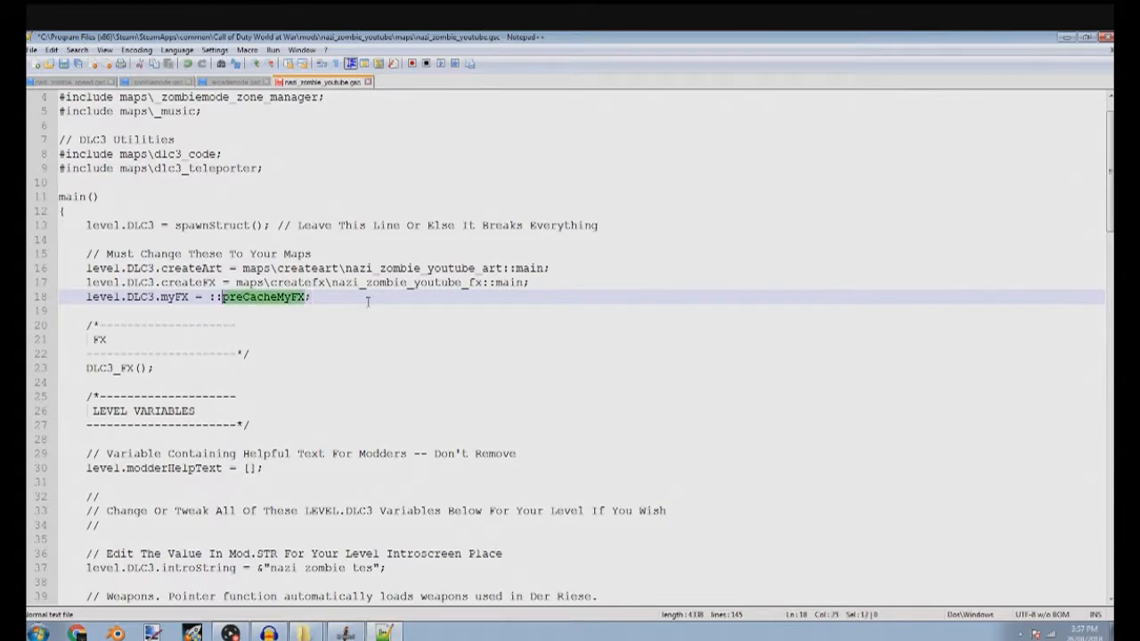
scroll(358, 294, "down", 20)
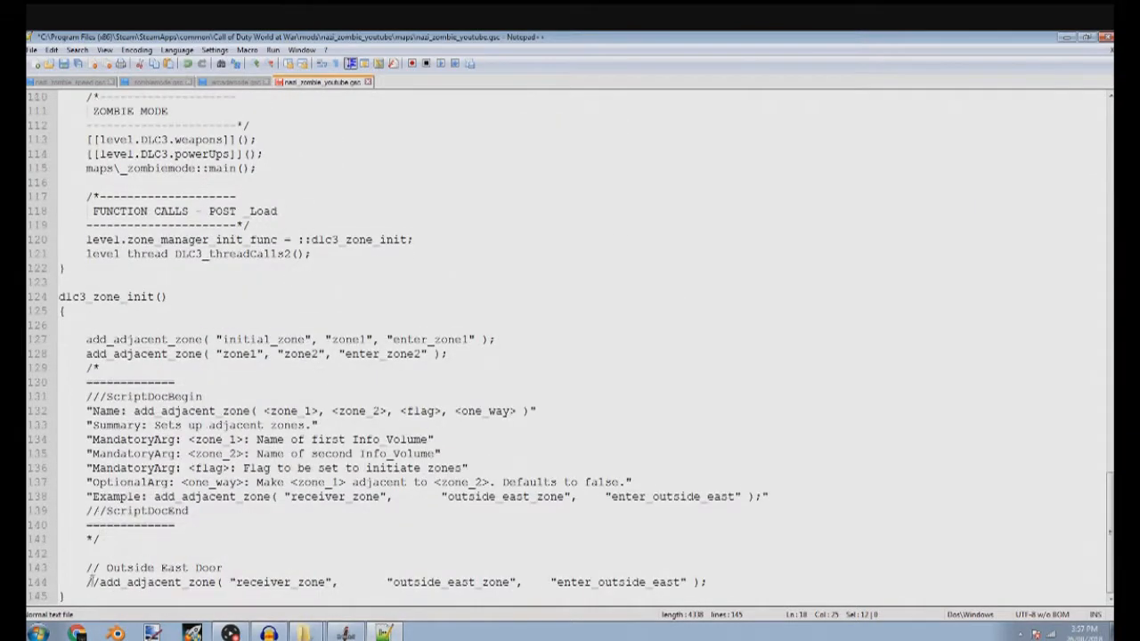
left_click(111, 597)
key("Return")
key("Return")
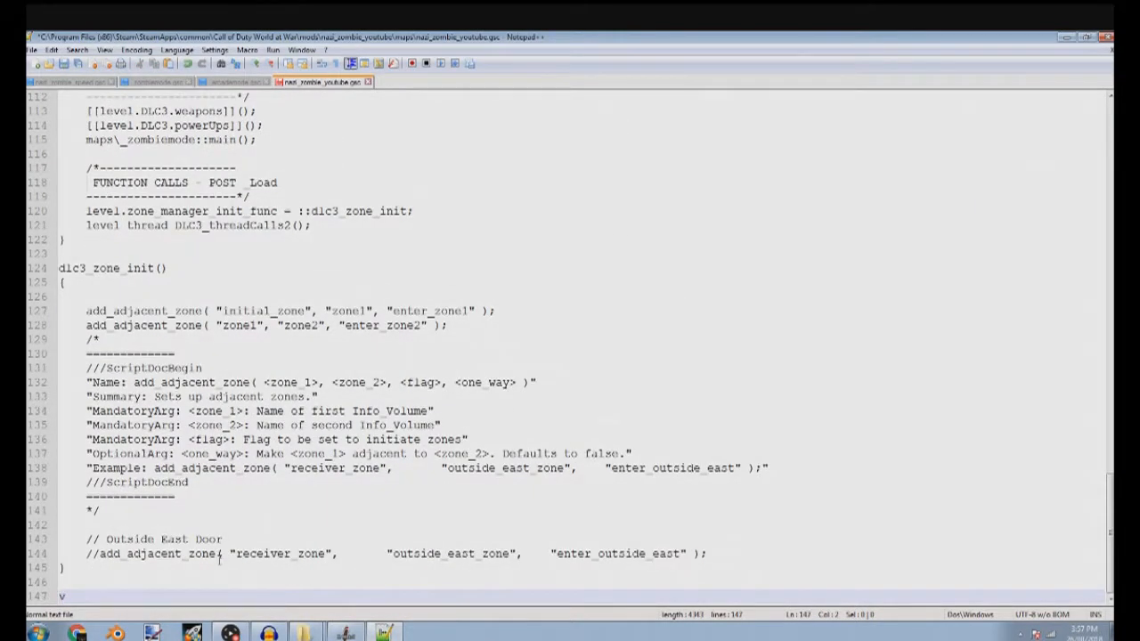
type("preCacheMyFX")
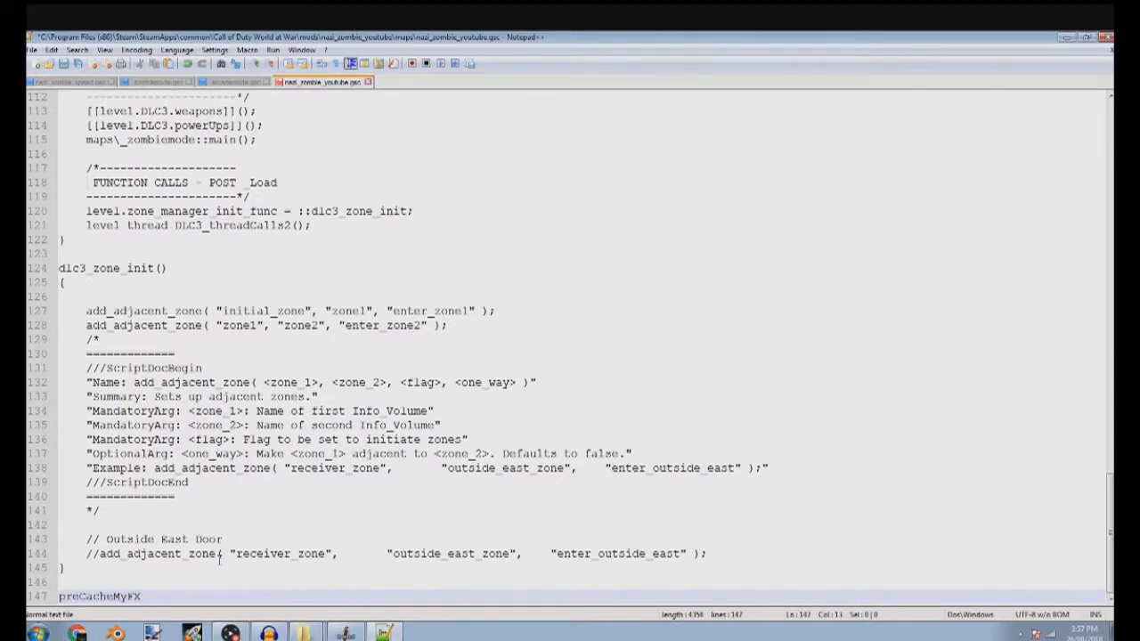
type("()")
key("Return")
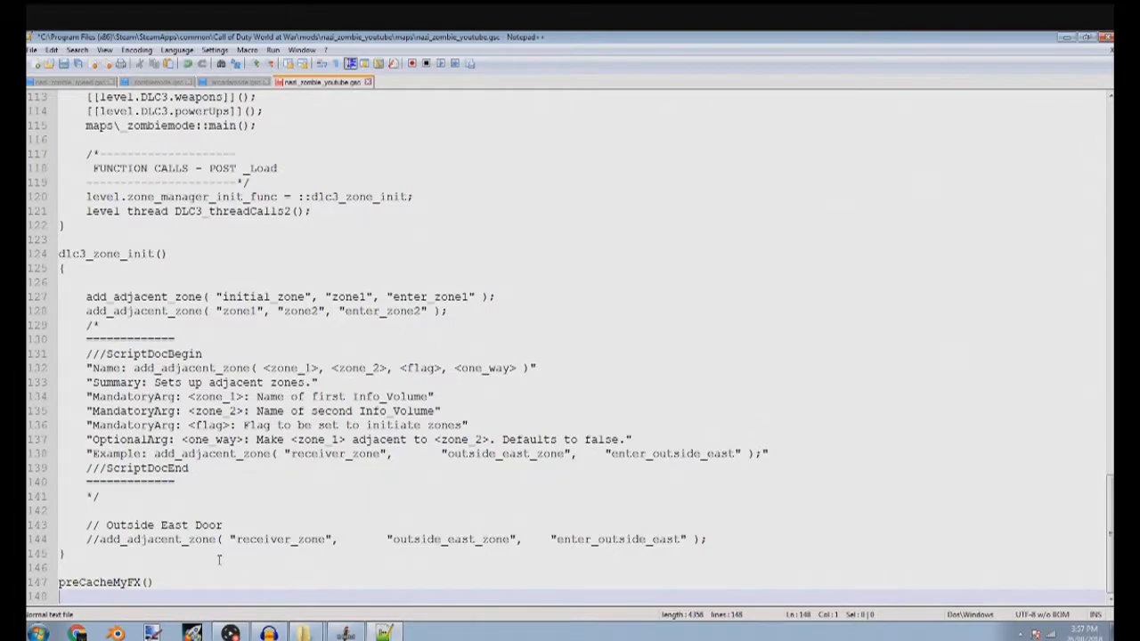
type("{")
key("Return")
key("Return")
type("}")
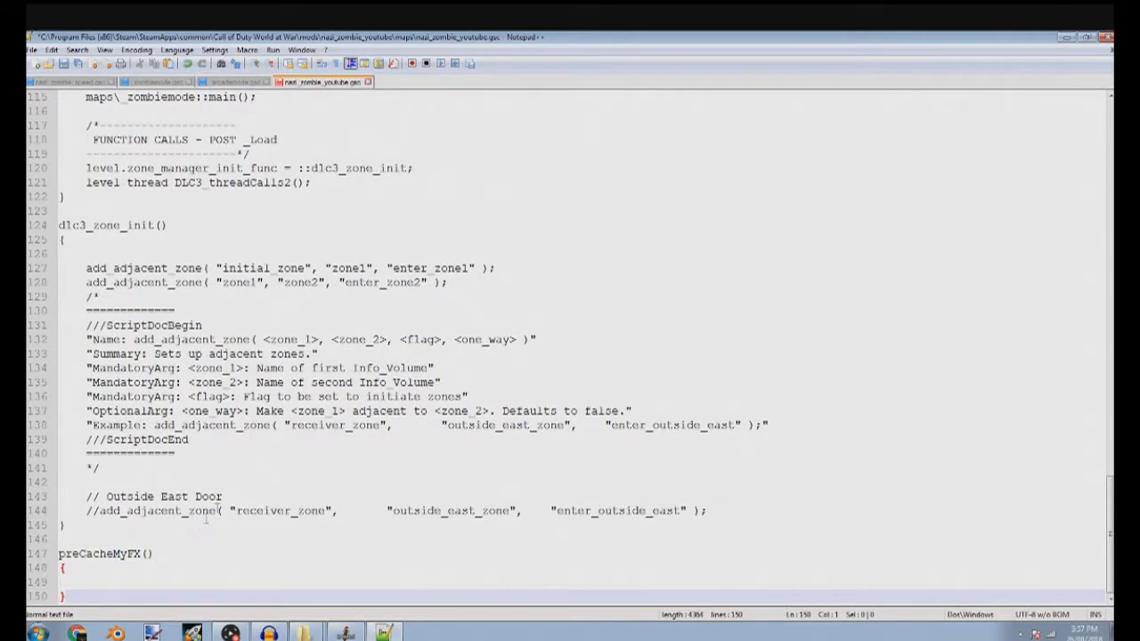
Delete the ScriptDoc comment block and the commented-out Outside East Door lines from dlc3_zone_init()
left_click(701, 509)
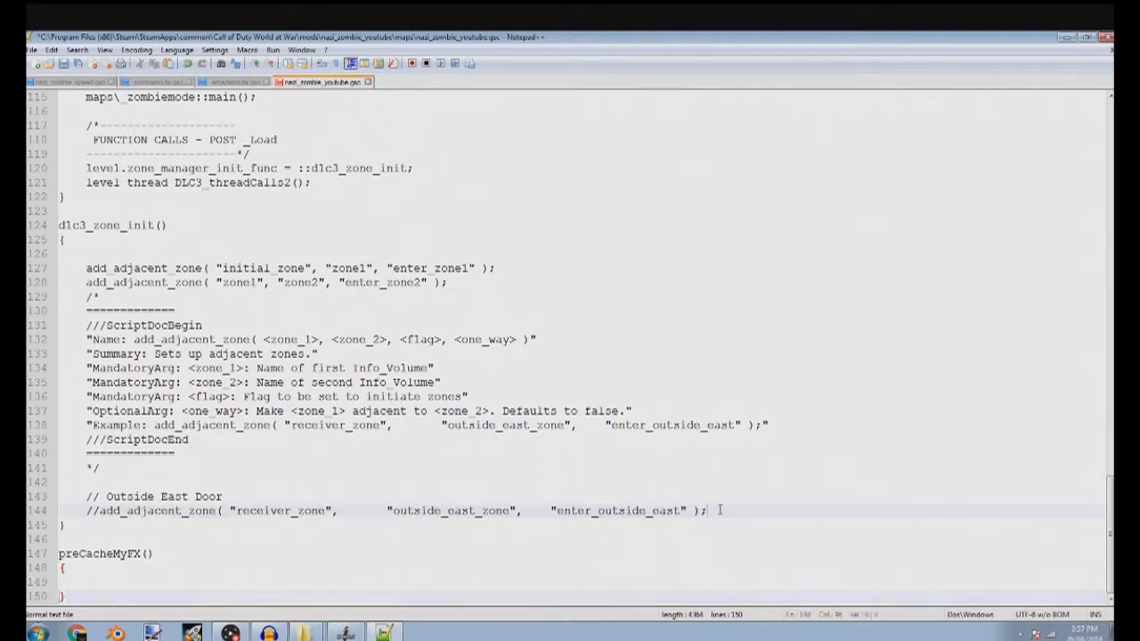
left_click(78, 295, "shift")
key("Delete")
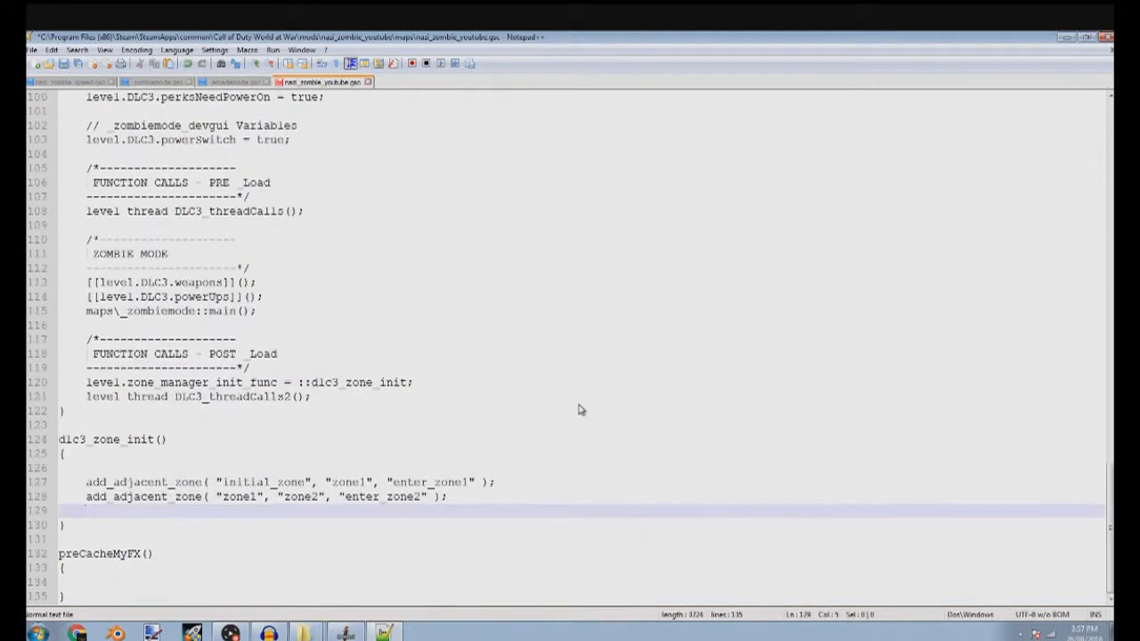
Change initial_zone to start_zone in the first add_adjacent_zone call and save the script
double_click(274, 482)
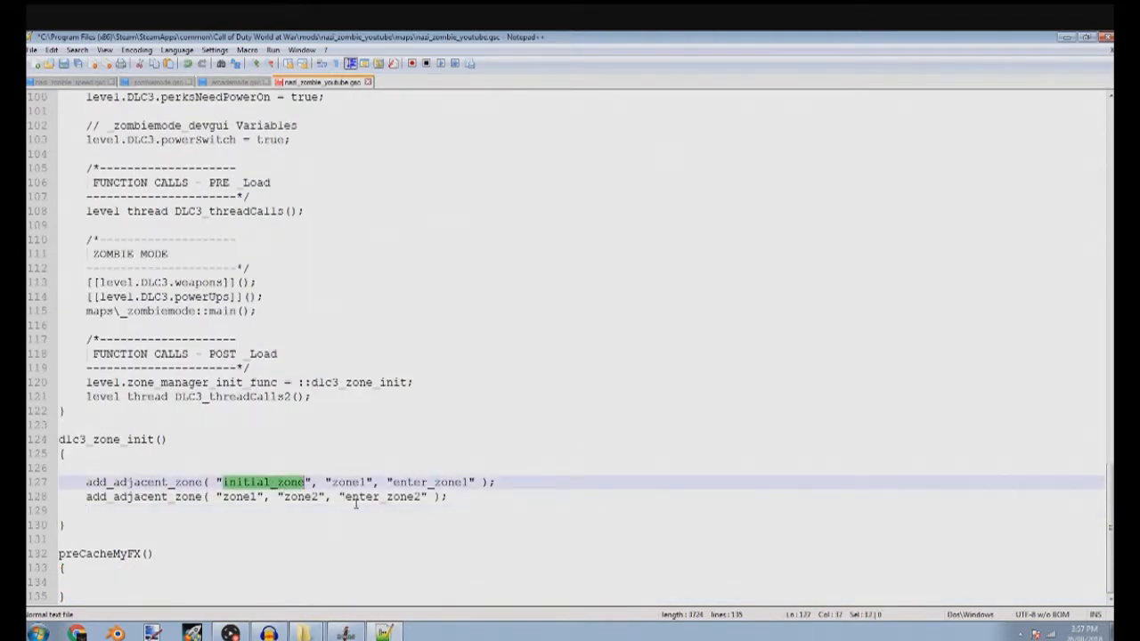
key("Right")
key("BackSpace")
key("BackSpace")
key("BackSpace")
key("BackSpace")
key("BackSpace")
key("BackSpace")
key("BackSpace")
type("start")
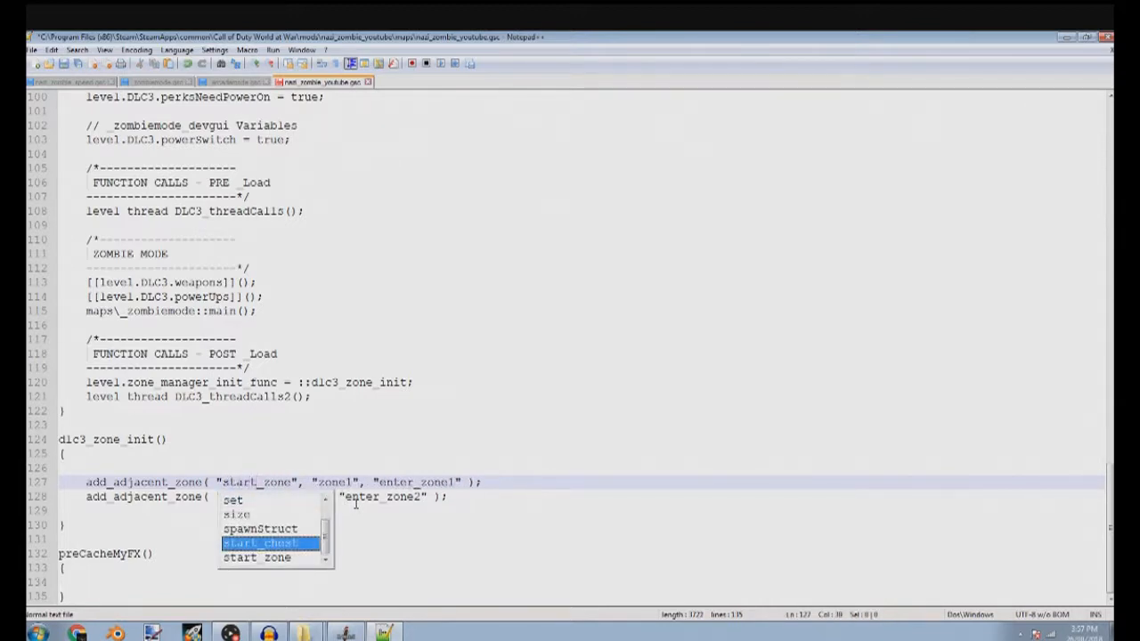
left_click(369, 496)
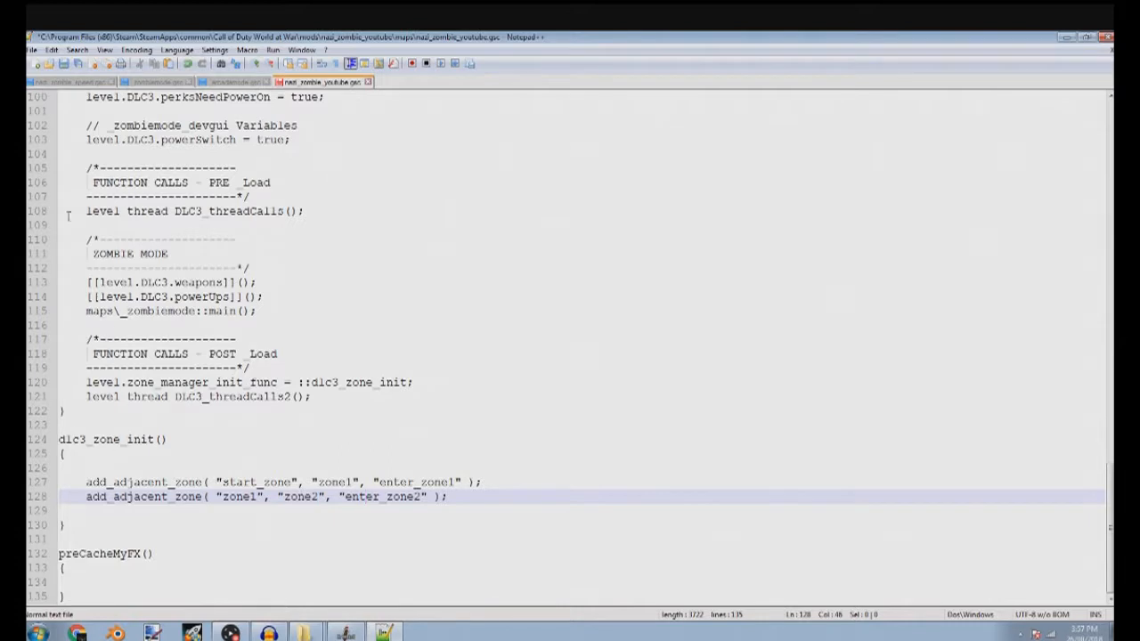
left_click(63, 65)
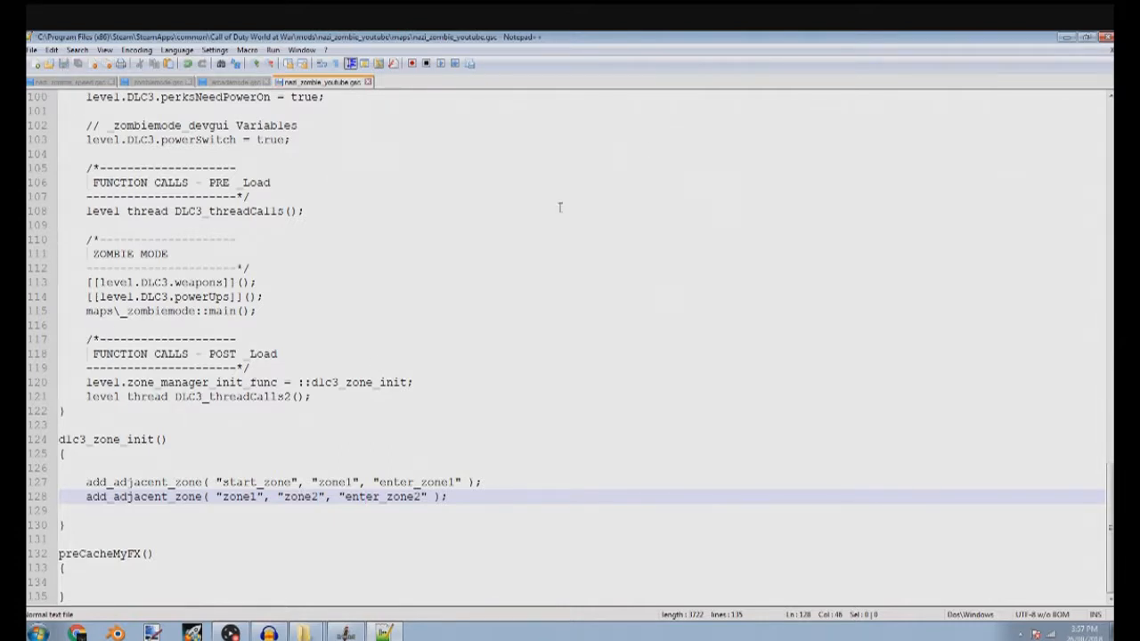
Close the script editor and the mod's maps folder window
left_click(1109, 39)
left_click(493, 389)
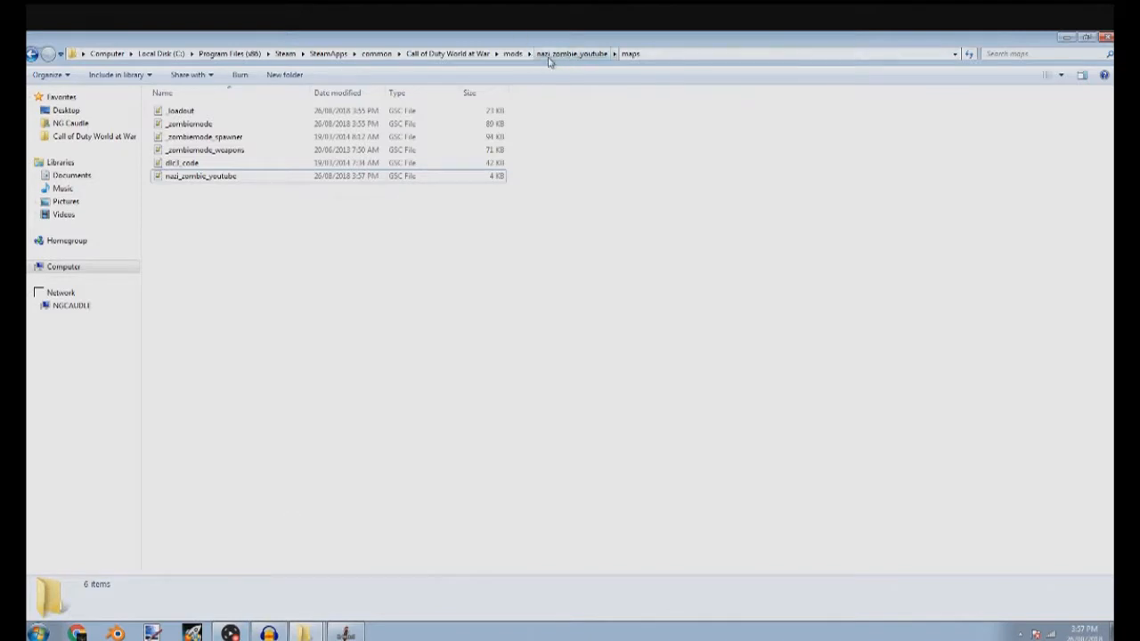
right_click(351, 634)
left_click(329, 612)
right_click(304, 632)
left_click(567, 298)
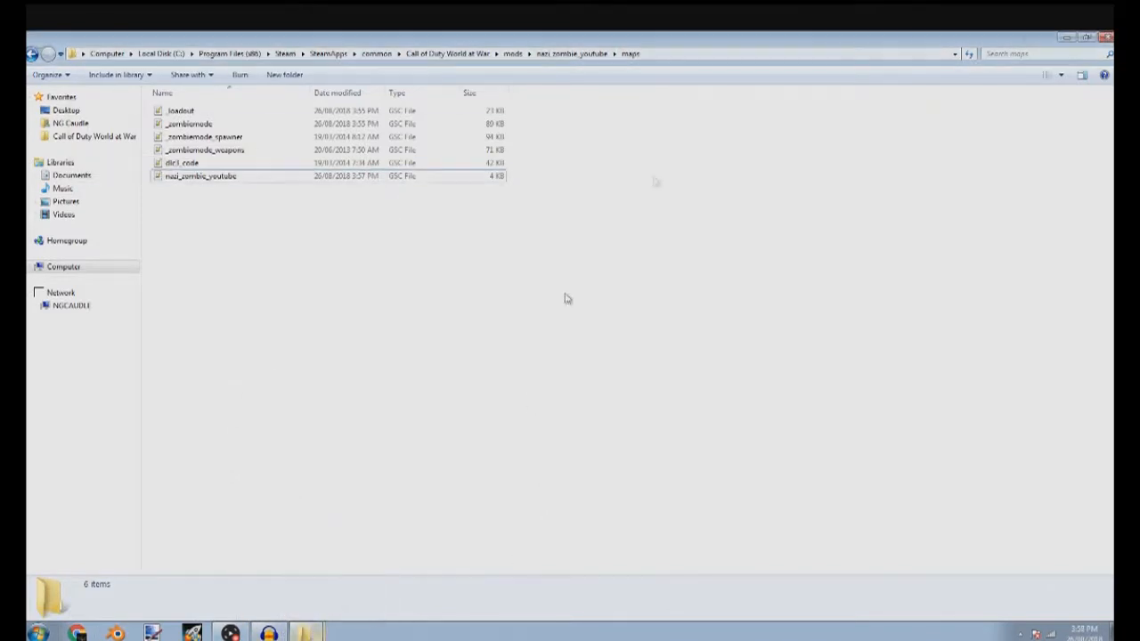
left_click(1107, 37)
Start the Radiant map editor and open nazi_zombie_youtube.map from the map_source folder
left_click(242, 629)
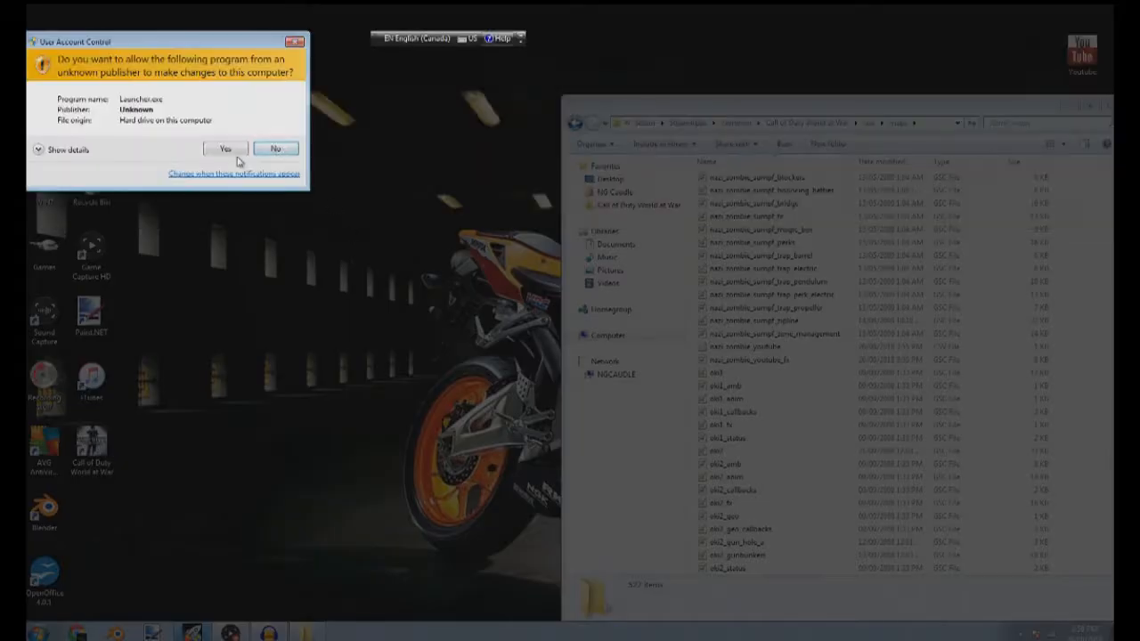
left_click(233, 148)
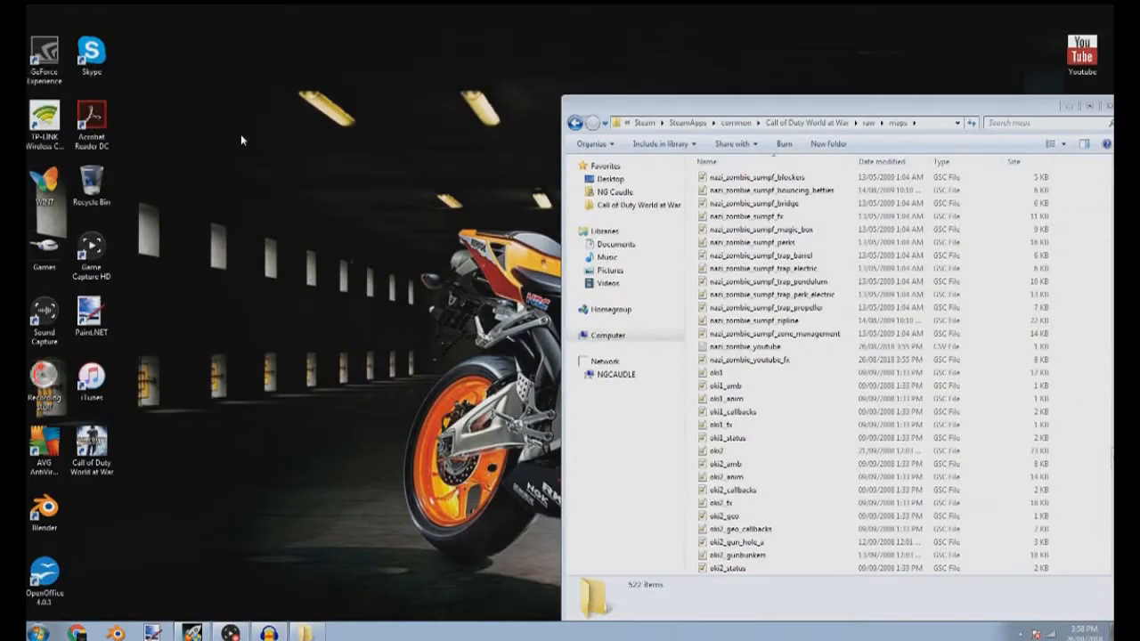
left_click(461, 181)
left_click(362, 158)
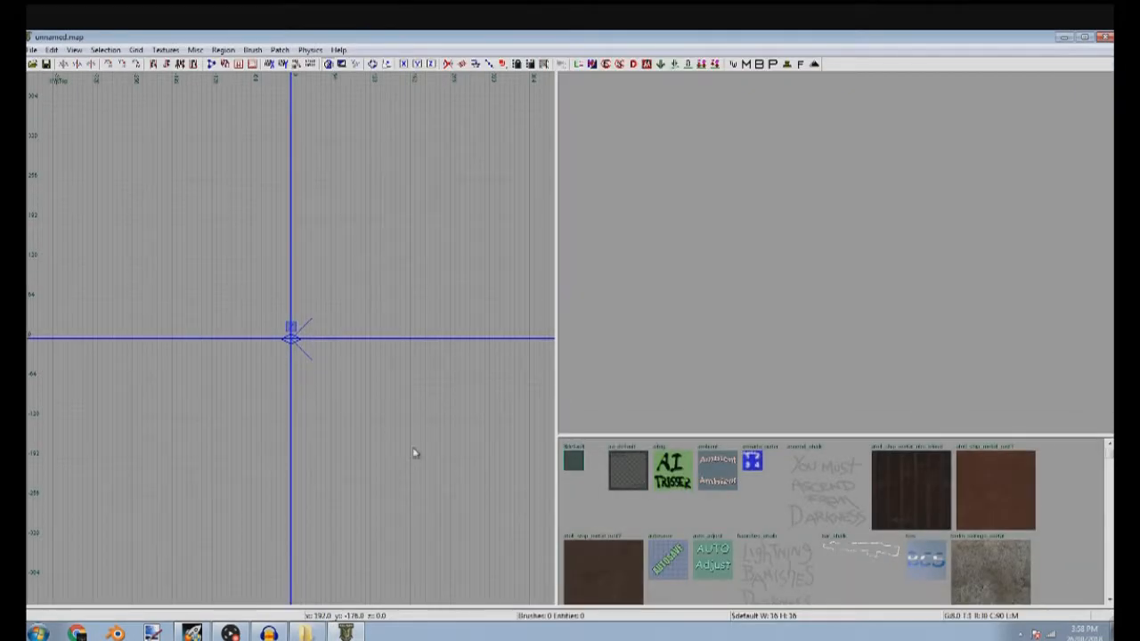
left_click(32, 49)
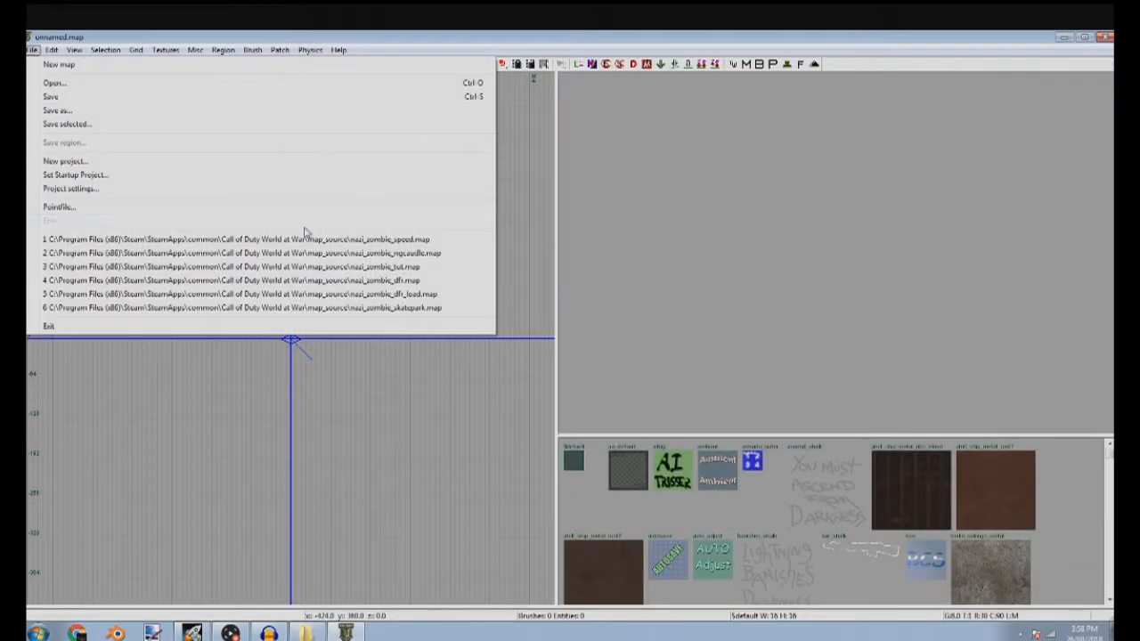
left_click(134, 82)
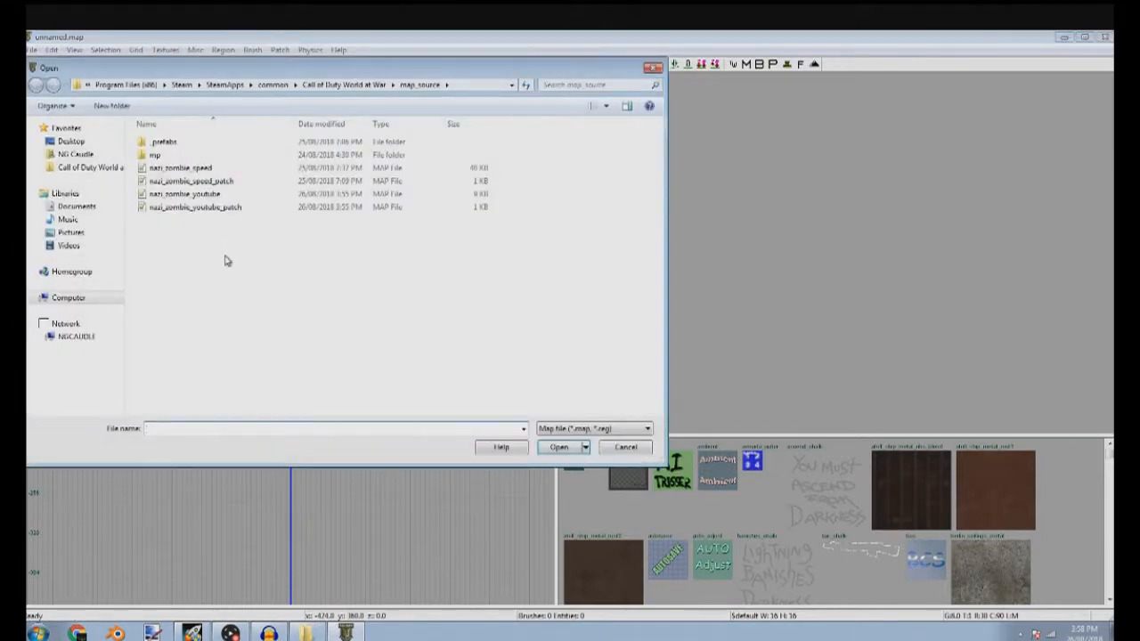
double_click(192, 194)
Delete the light grid volume brush that encloses the room
left_click(247, 401, "shift")
right_click_drag(727, 346, 820, 324)
key("Escape")
key("d")
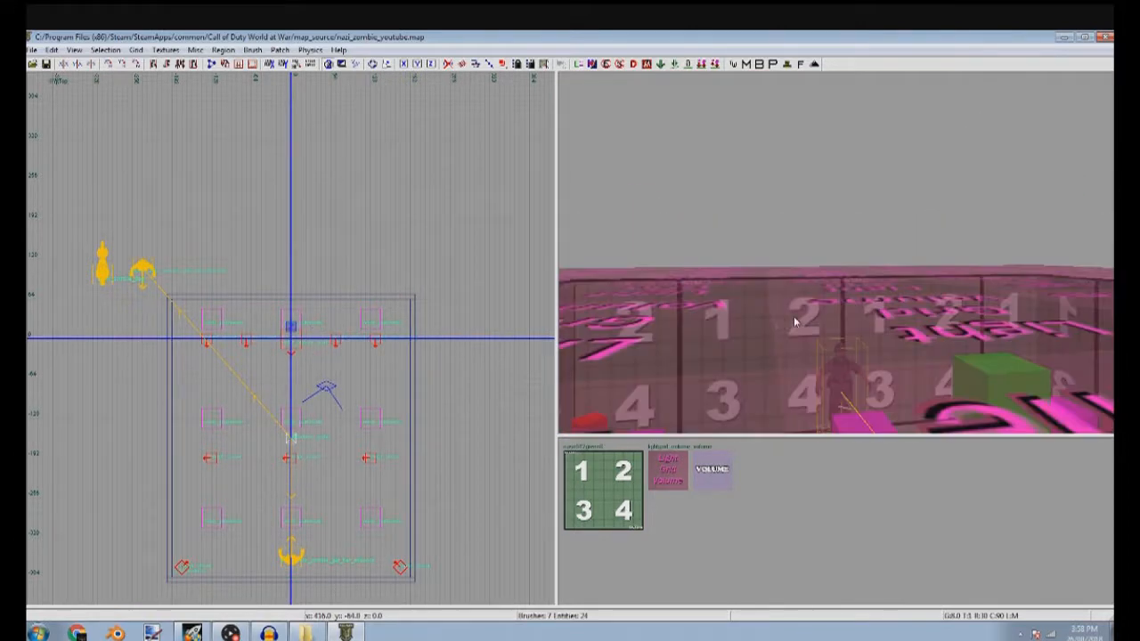
left_click(751, 336, "shift")
key("BackSpace")
Move the zone's volume brush out of the room to an empty area of the map
left_click(751, 336, "shift")
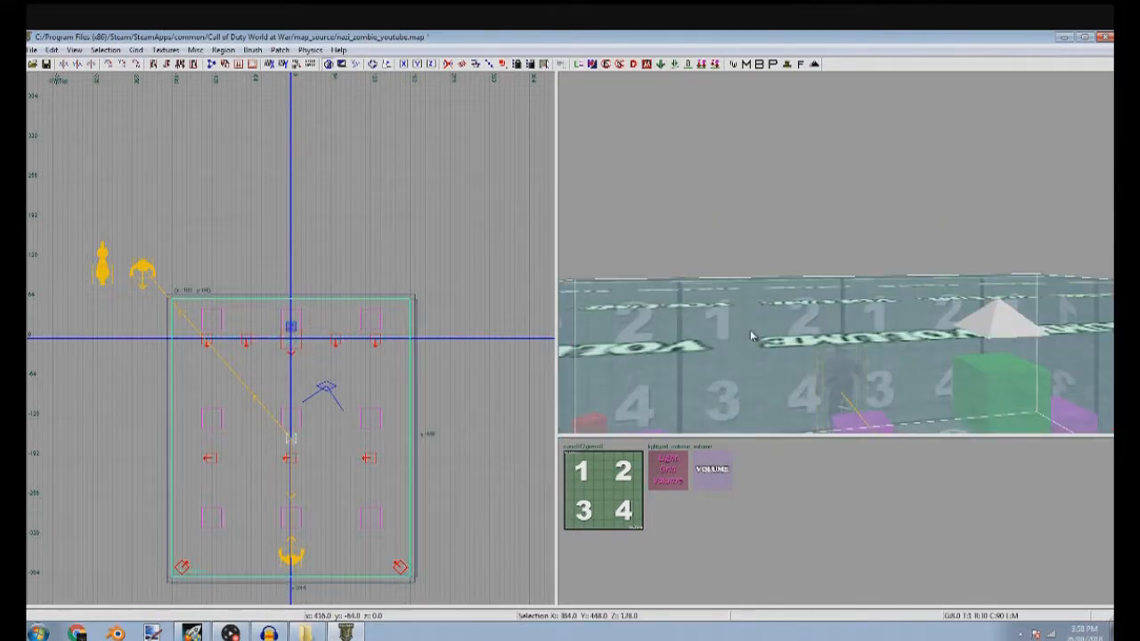
scroll(406, 376, "down", 6)
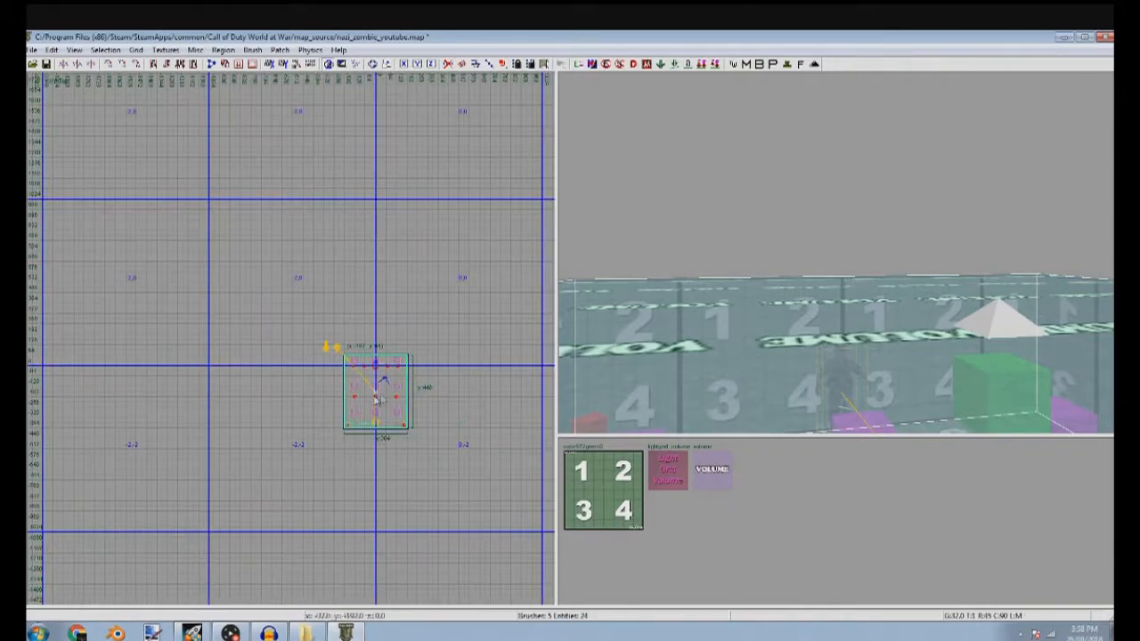
left_click_drag(406, 376, 193, 474)
key("Escape")
Widen the room's floor brush on both x sides and extend its back edge to y 192
mouse_move(704, 334)
right_mouse_down()
mouse_move(739, 361)
mouse_move(690, 348)
mouse_move(757, 392)
mouse_move(801, 374)
mouse_move(748, 330)
mouse_move(699, 334)
right_mouse_up()
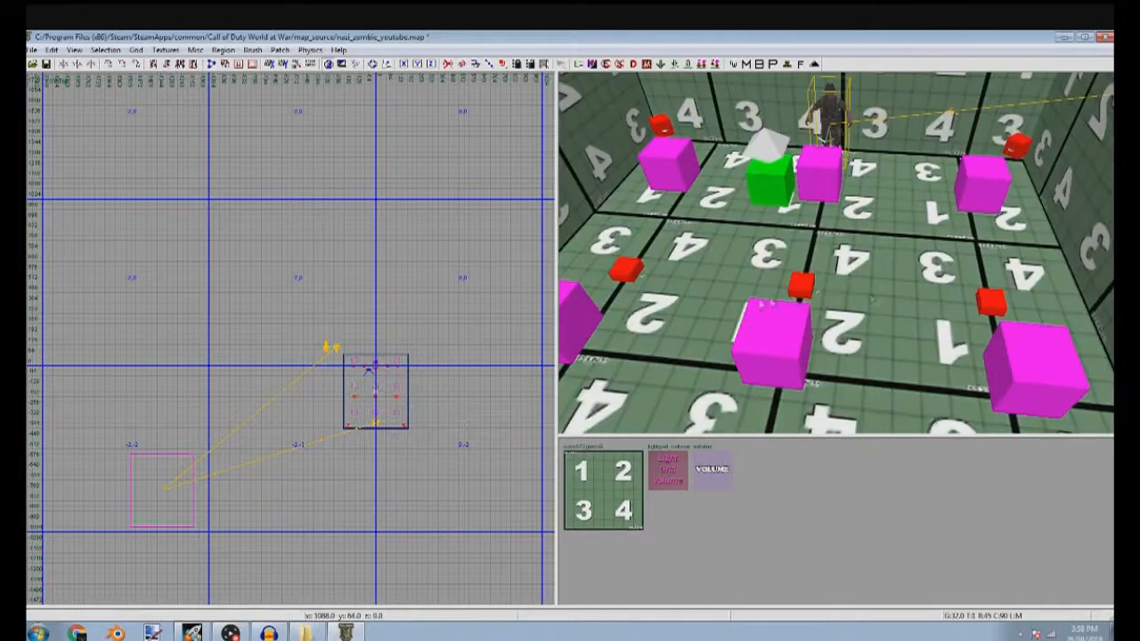
left_click(699, 334, "shift")
scroll(333, 401, "up", 6)
left_click_drag(335, 404, 223, 400)
scroll(214, 406, "down", 5)
middle_click(272, 400)
scroll(353, 397, "up", 6)
left_click_drag(383, 395, 512, 377)
scroll(474, 388, "down", 3)
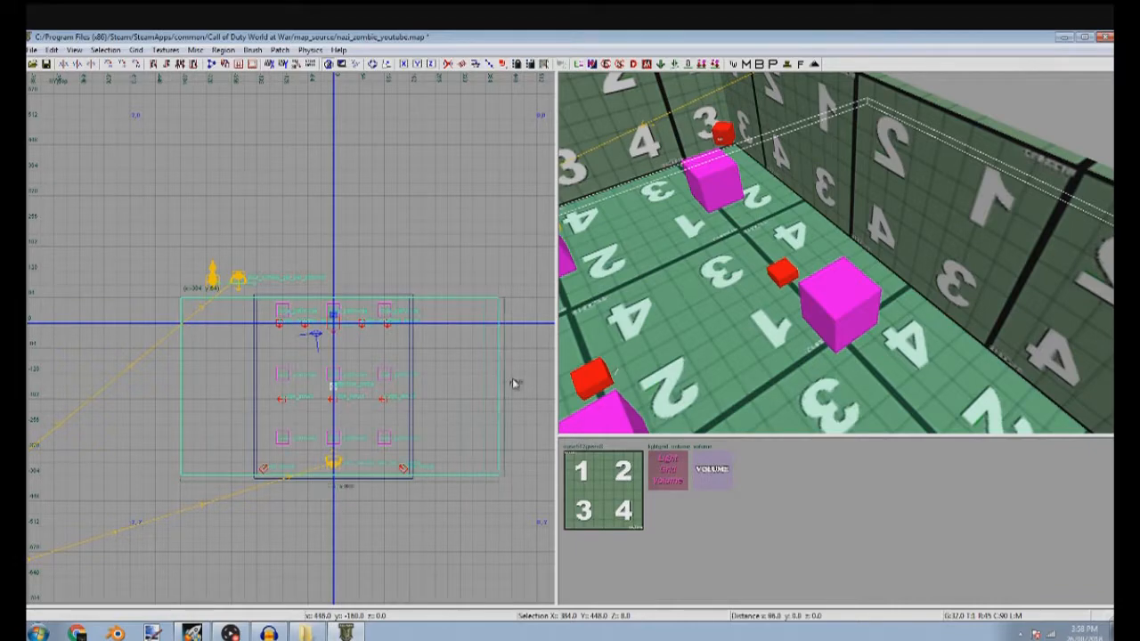
left_click_drag(377, 298, 378, 256)
right_click_drag(387, 336, 395, 263)
right_click_drag(713, 356, 686, 329)
right_click_drag(686, 286, 680, 269)
key("Escape")
Move the side wall on the positive x side out to the enlarged floor's edge
left_click(769, 268, "shift")
right_click_drag(423, 332, 267, 310)
left_click_drag(271, 301, 355, 288)
key("Escape")
Stretch the front wall at y -384 along x in both directions to span the enlarged floor
left_click(992, 151, "shift")
left_click_drag(340, 343, 433, 341)
right_click_drag(285, 368, 526, 361)
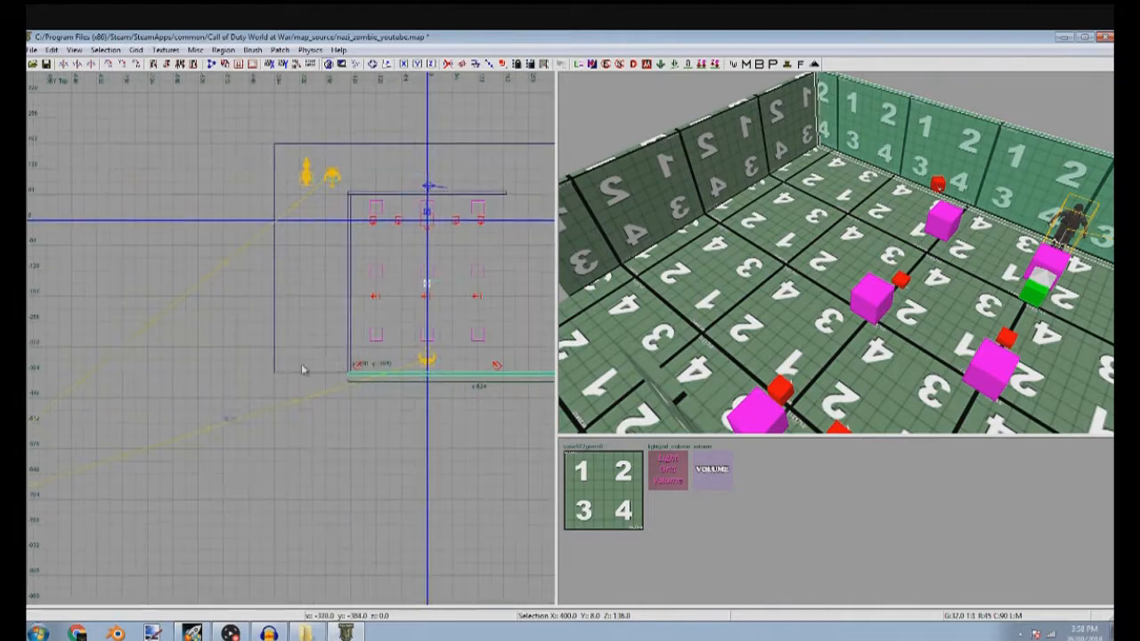
scroll(342, 366, "up", 2)
left_click_drag(305, 366, 198, 365)
scroll(223, 382, "up", 4)
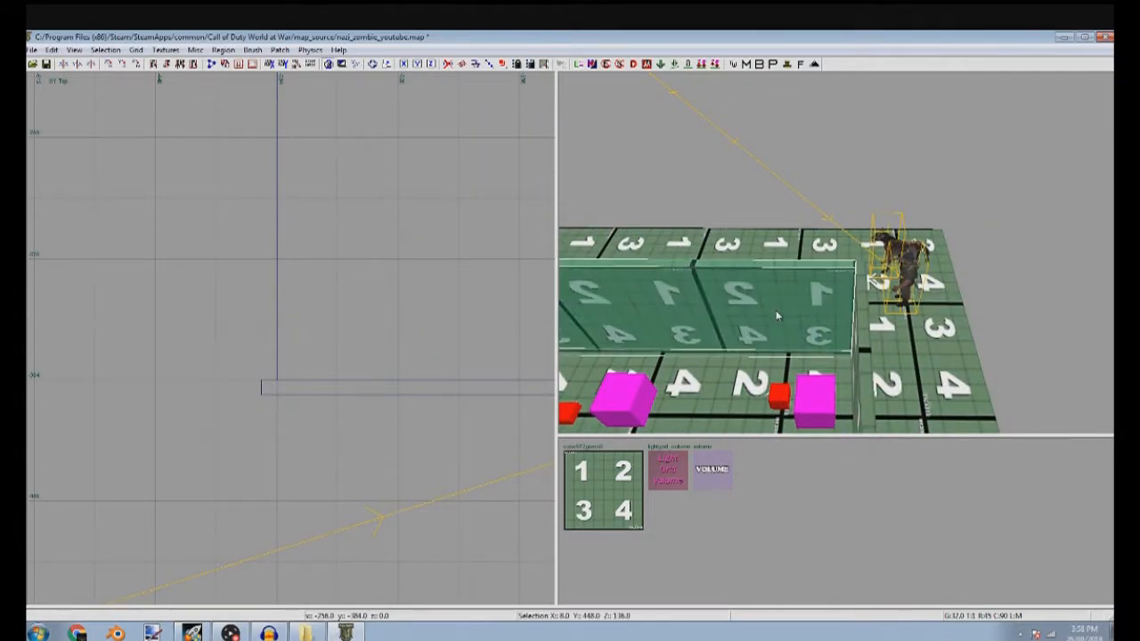
Move the negative-x side wall out to the floor's edge and extend it to y 192
scroll(258, 214, "down", 5)
right_click_drag(244, 190, 319, 266)
left_click_drag(321, 265, 202, 265)
right_click_drag(271, 284, 174, 315)
left_click_drag(464, 309, 345, 307)
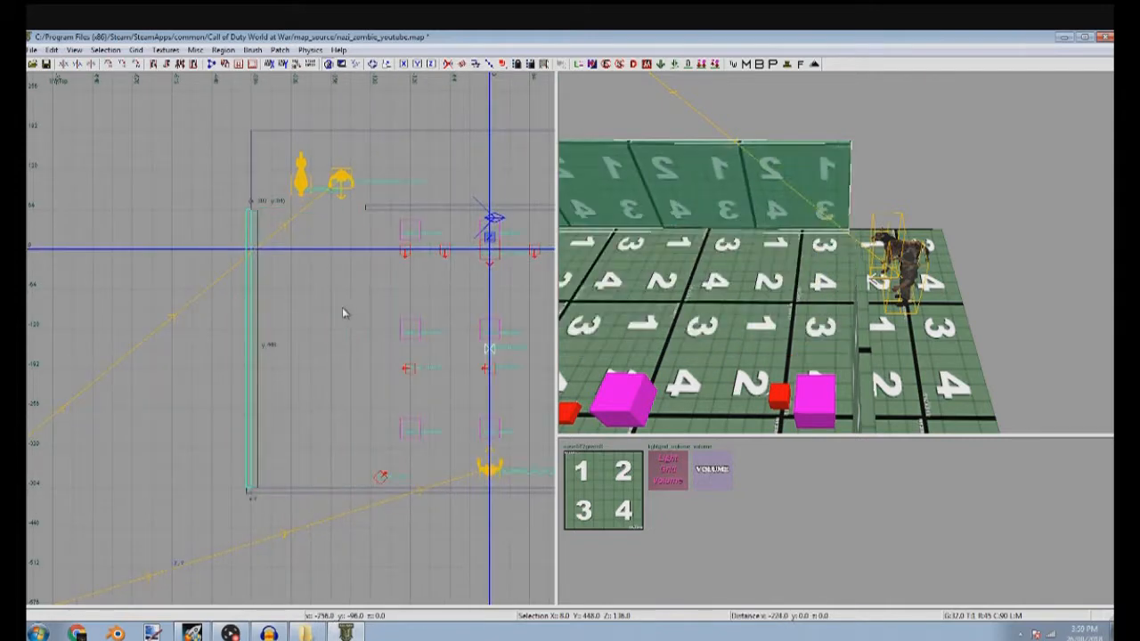
right_click_drag(321, 312, 302, 512)
left_click_drag(267, 302, 241, 224)
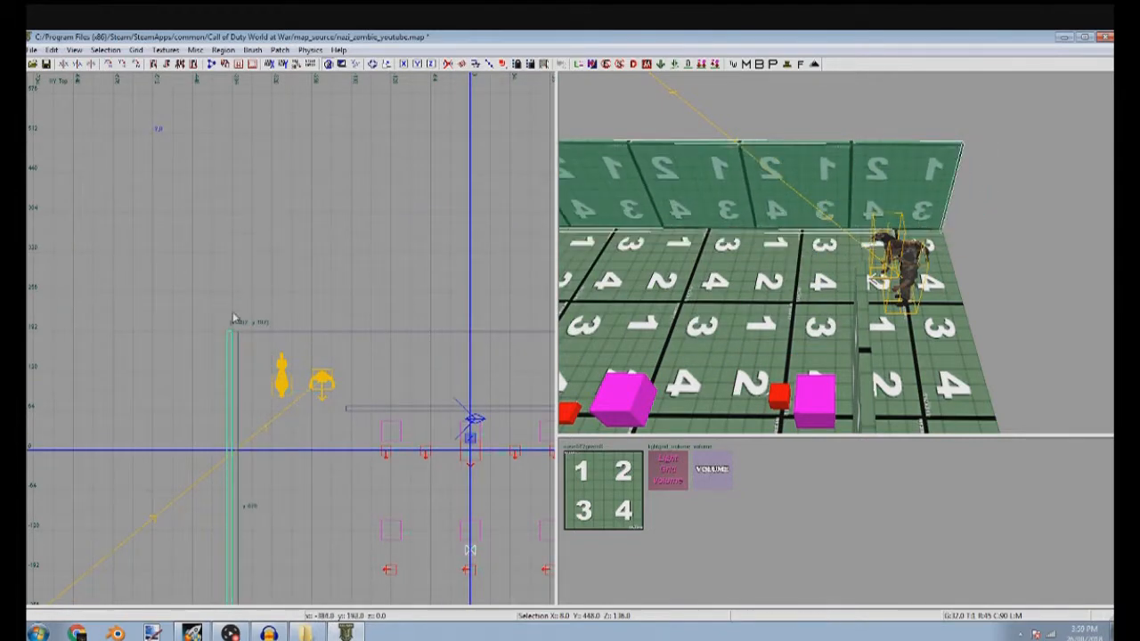
key("Escape")
Move the back wall to the floor edge at y 192 and stretch it to span both side walls
right_click_drag(837, 348, 888, 343)
left_click(816, 364, "shift")
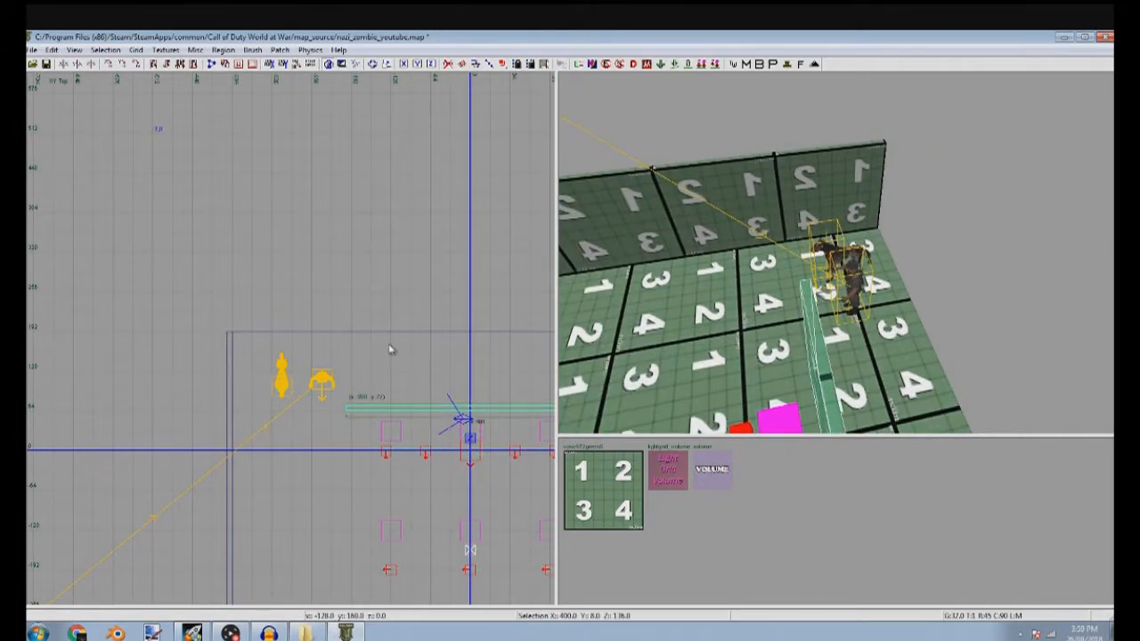
left_click_drag(390, 347, 400, 270)
left_click_drag(288, 382, 174, 367)
left_click_drag(314, 433, 318, 354)
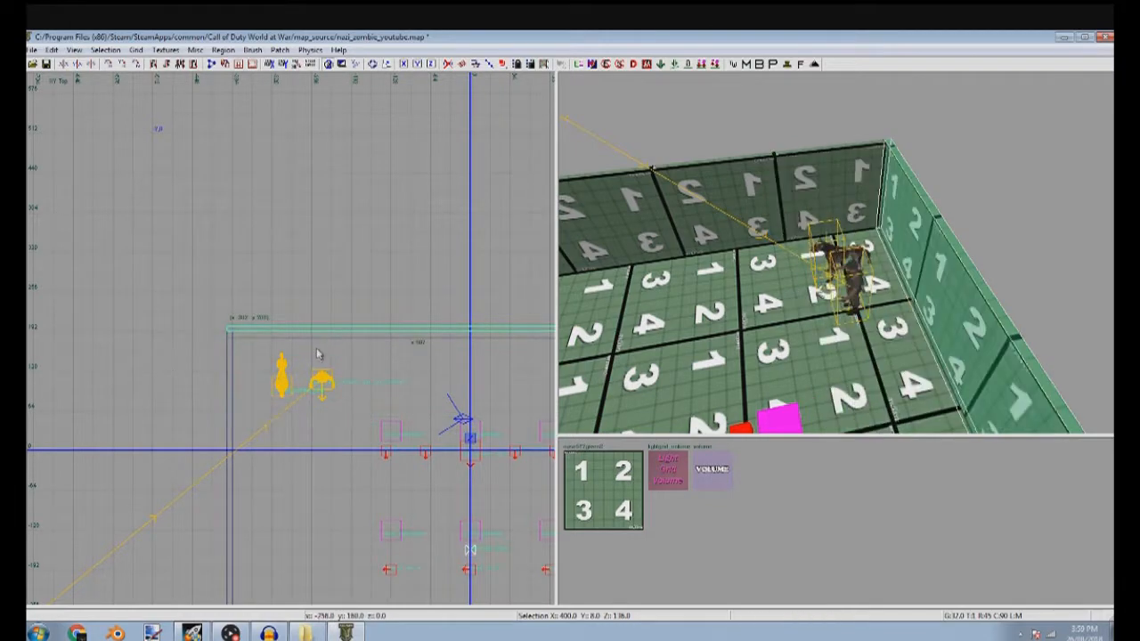
scroll(318, 356, "down", 5)
right_click_drag(318, 361, 134, 392)
scroll(312, 362, "up", 4)
left_click_drag(154, 375, 263, 368)
scroll(197, 386, "up", 5)
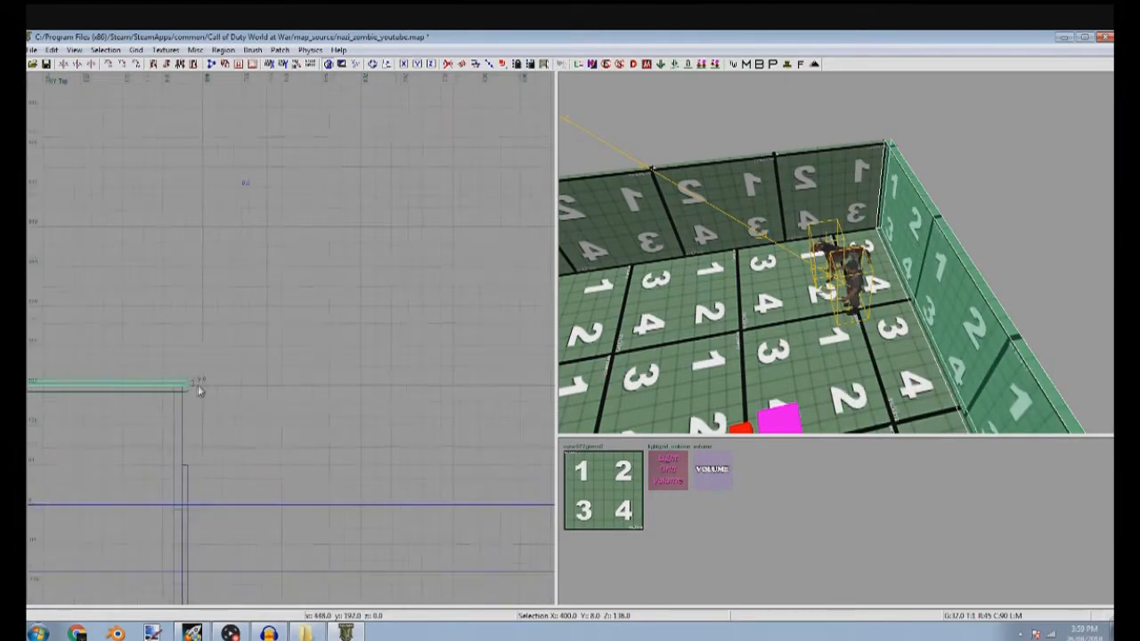
key("Escape")
Extend the positive-x side wall to y 192 to close the corner with the back wall
right_click_drag(757, 312, 980, 307)
left_click(813, 163, "shift")
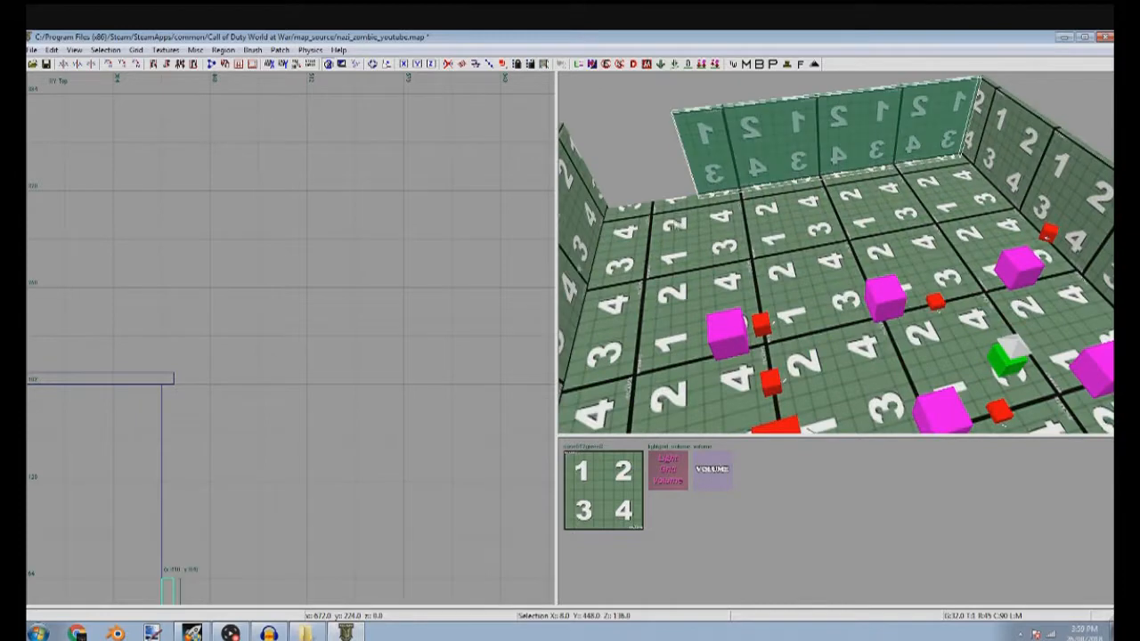
key("Escape")
Load the tool textures and apply the caulk texture to the floor and all the walls
left_click(166, 50)
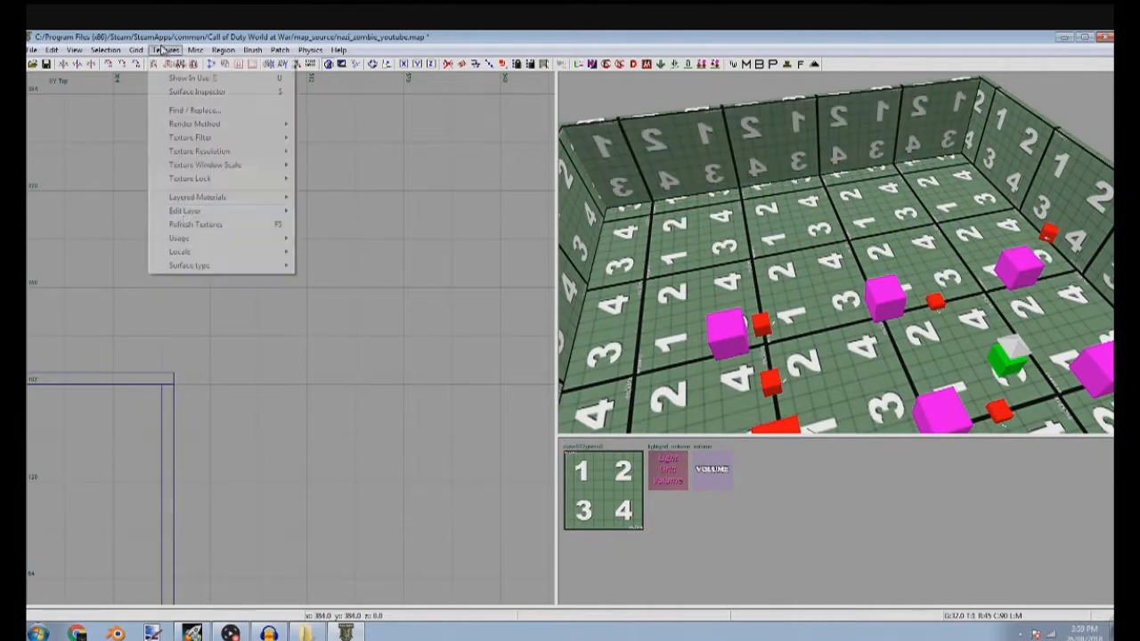
mouse_move(188, 238)
left_click(331, 221)
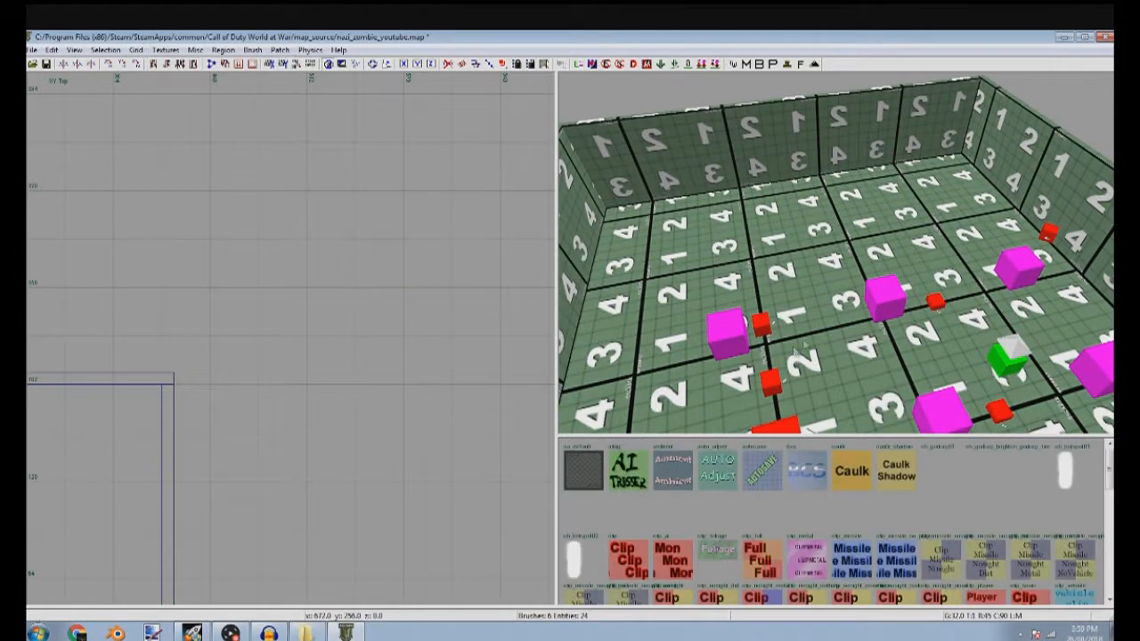
left_click(857, 131, "shift")
left_click(1034, 171, "shift")
left_click(588, 241, "shift")
right_click_drag(672, 335, 880, 255)
left_click(815, 171, "shift")
left_click(853, 468)
key("Escape")
Select the room's surrounding walls together and load the interior wall textures
right_click_drag(845, 364, 889, 340)
key("a")
right_click_drag(863, 294, 809, 268)
left_click(818, 234, "shift")
left_click(819, 227, "shift")
right_click_drag(564, 287, 799, 298)
left_click(798, 258, "ctrl+shift")
left_click(634, 224, "ctrl+shift")
right_click_drag(634, 224, 663, 224)
left_click(692, 285, "ctrl+shift")
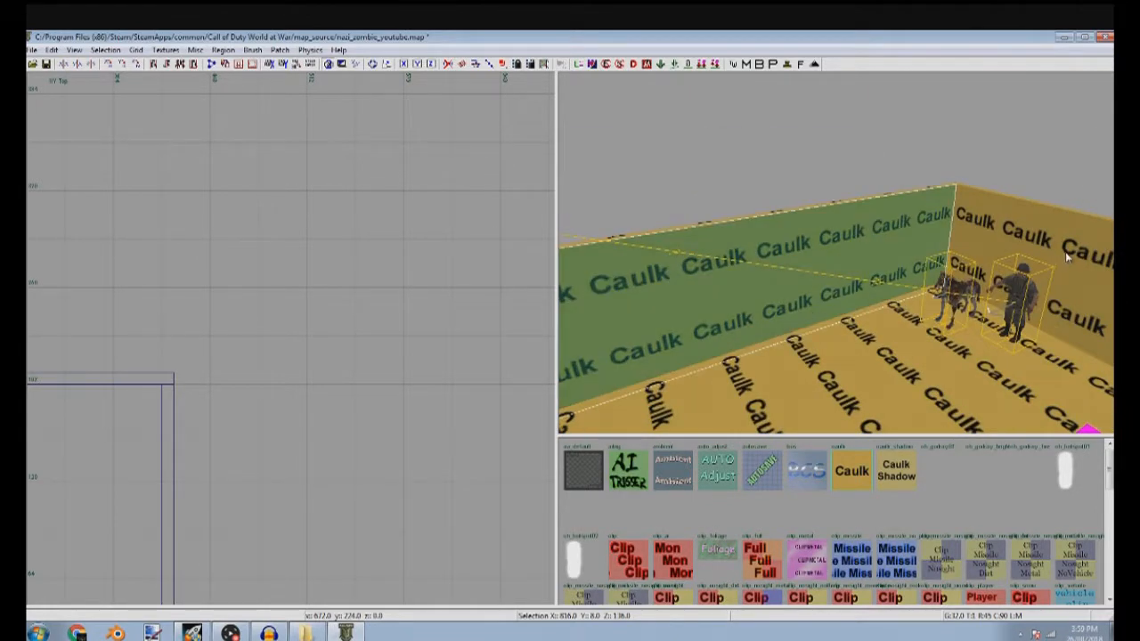
left_click(1061, 255, "ctrl+shift")
left_click(167, 50)
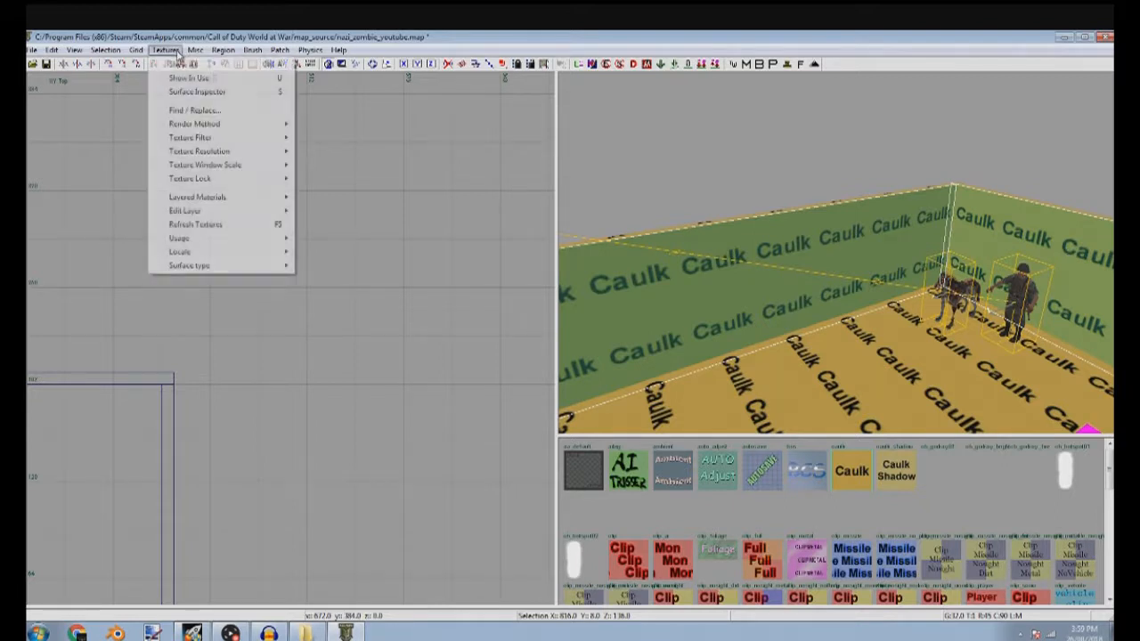
mouse_move(280, 239)
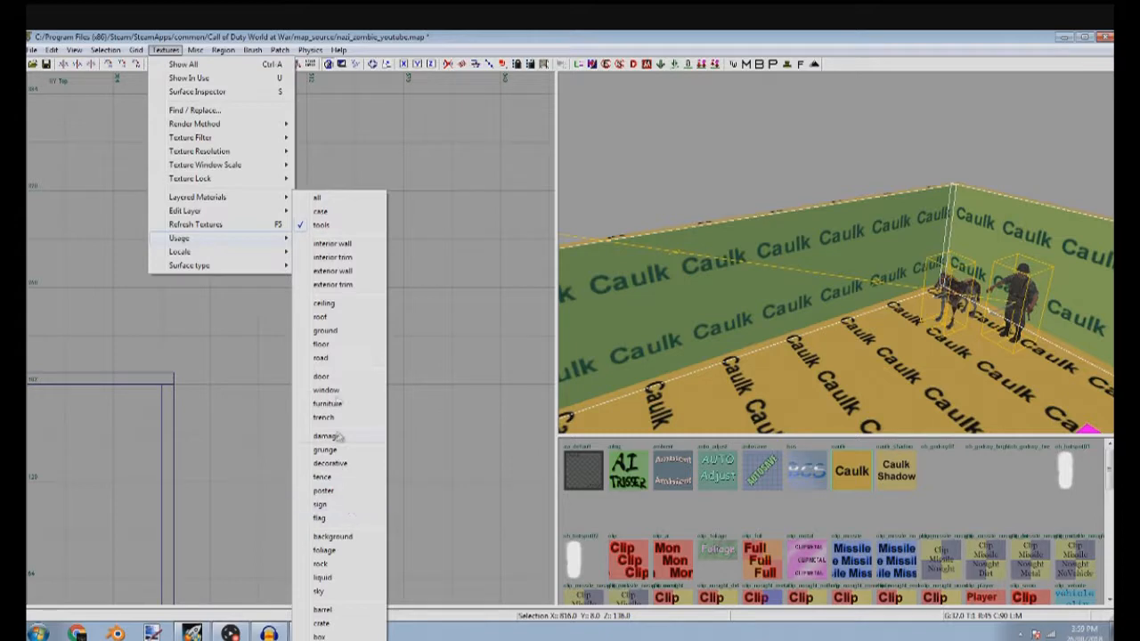
left_click(350, 248)
Try the subpens_yellow_wall and subpens_metal_wall textures on the selected walls
right_click_drag(802, 394, 634, 364)
scroll(686, 545, "down", 4)
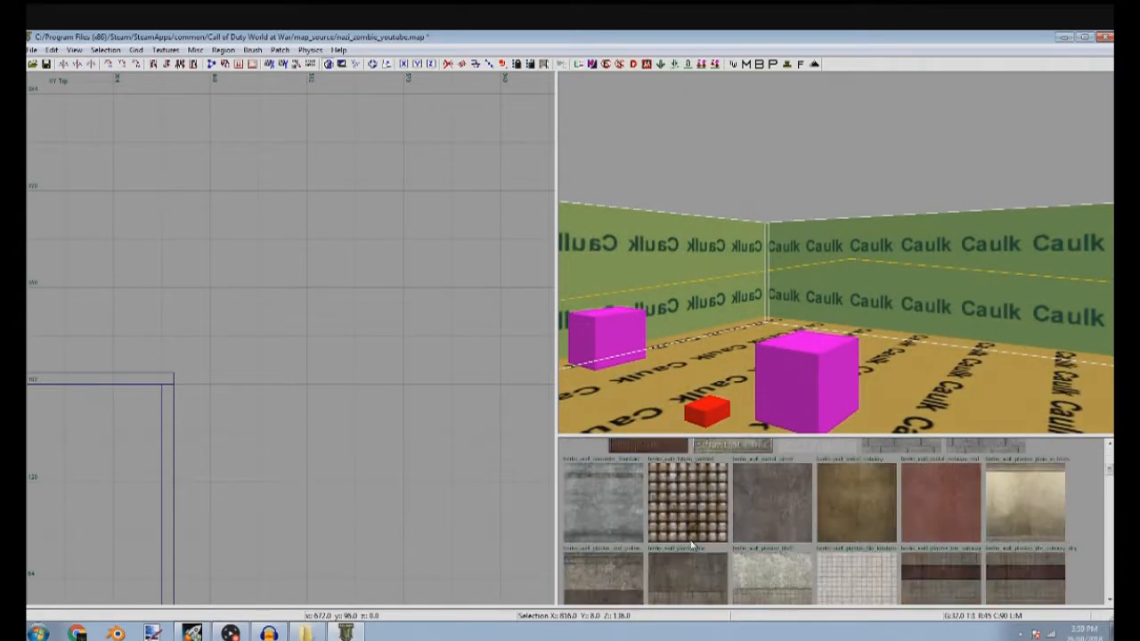
scroll(690, 526, "down", 3)
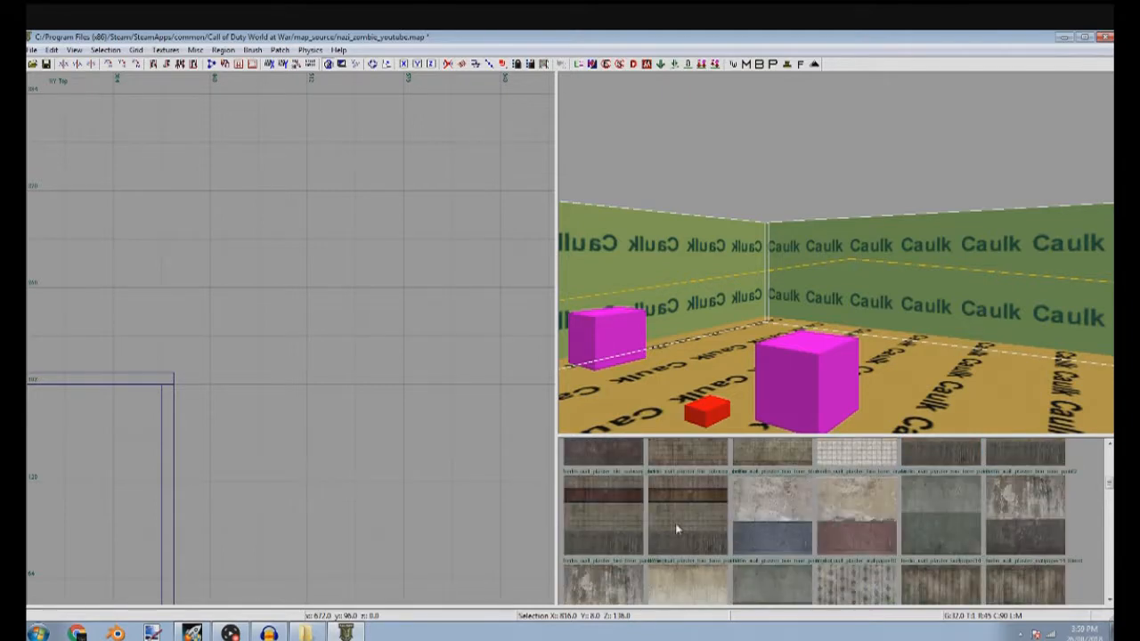
scroll(690, 526, "down", 5)
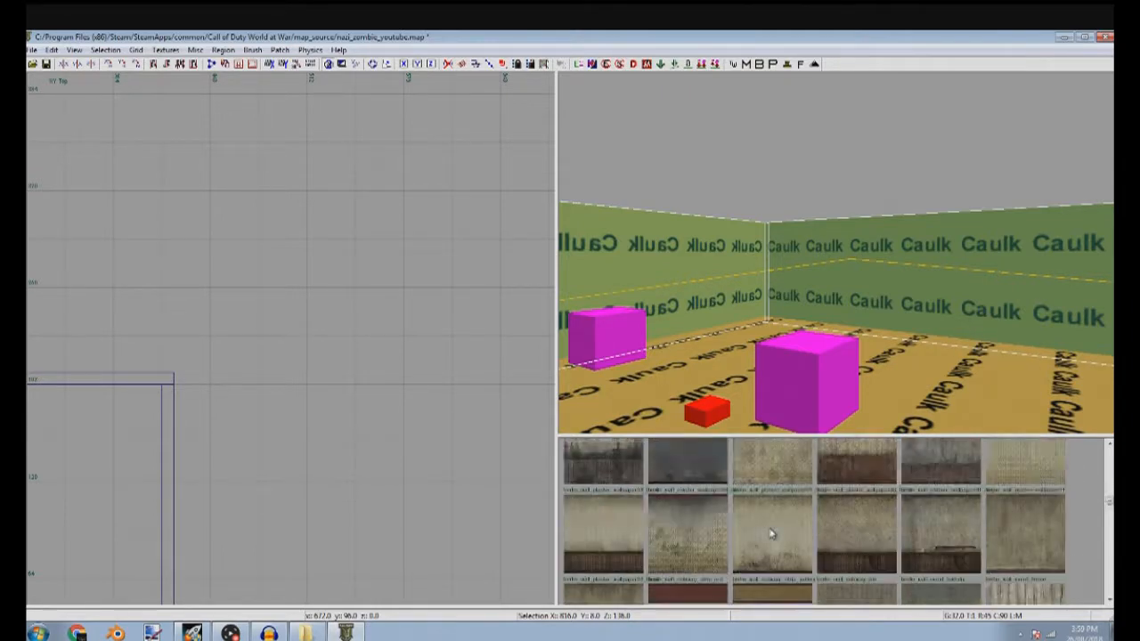
scroll(775, 525, "down", 5)
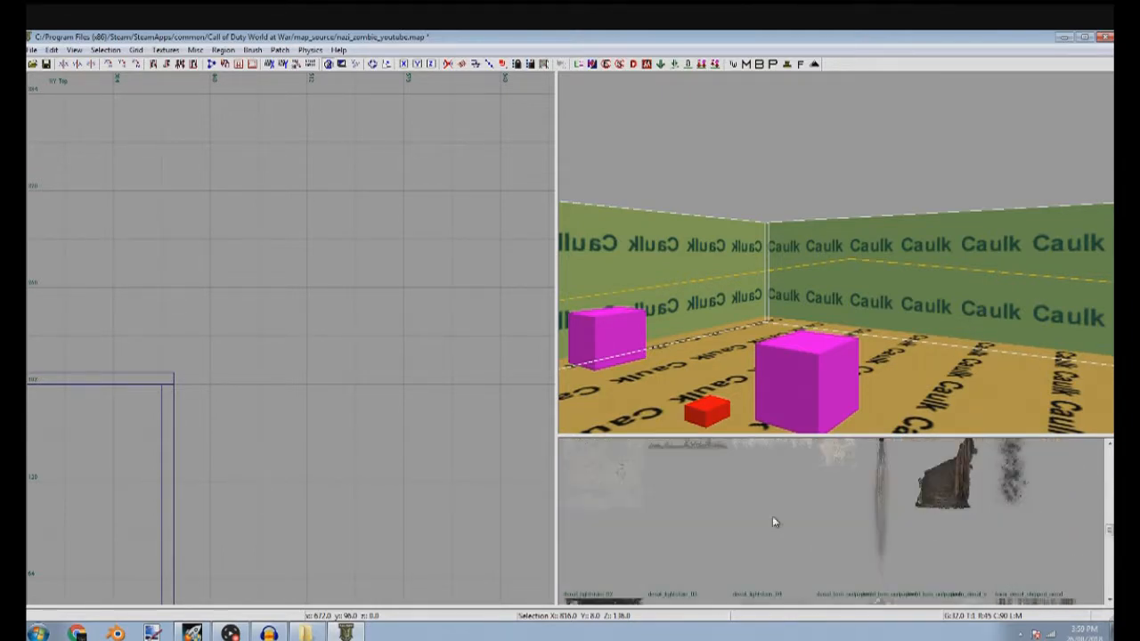
scroll(774, 522, "down", 1)
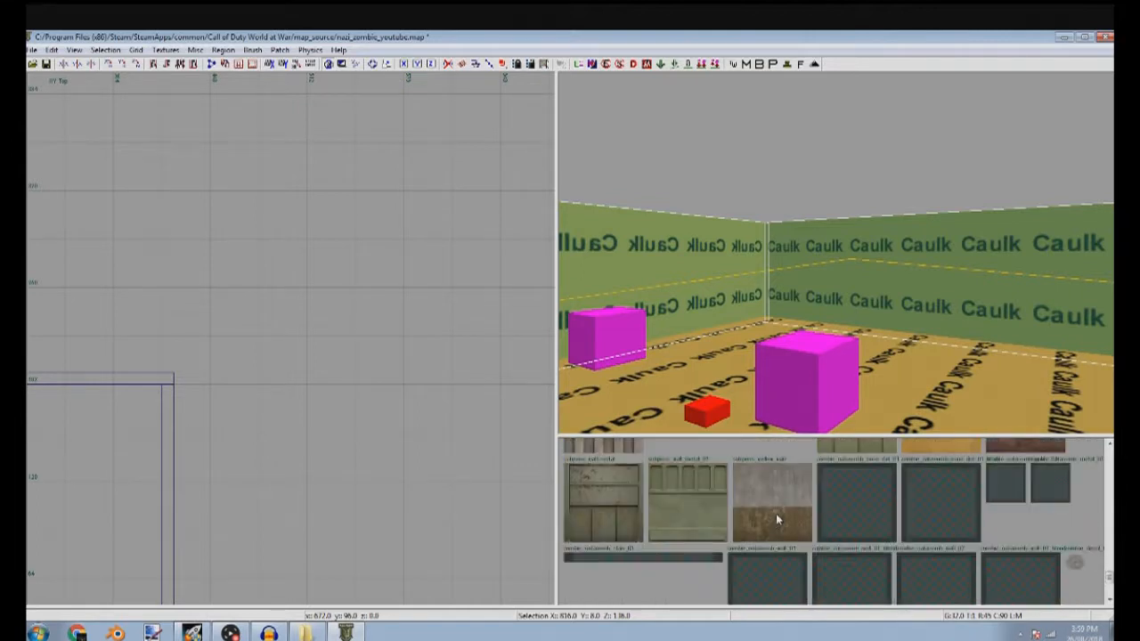
scroll(777, 521, "up", 1)
scroll(775, 521, "down", 1)
left_click(774, 530)
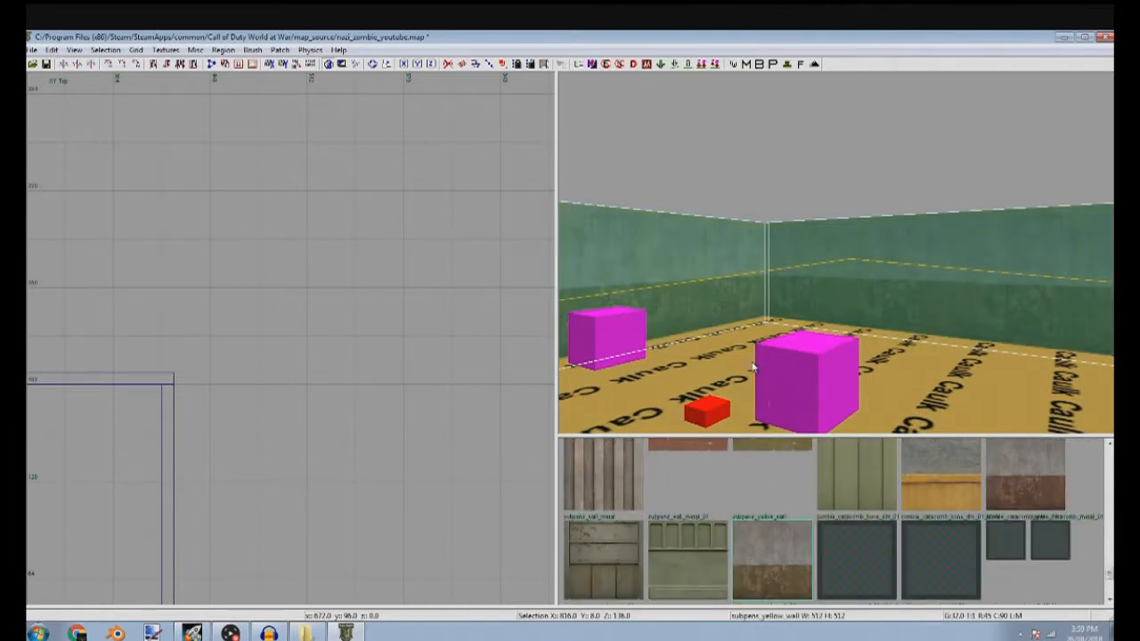
scroll(958, 479, "up", 1)
left_click(958, 478)
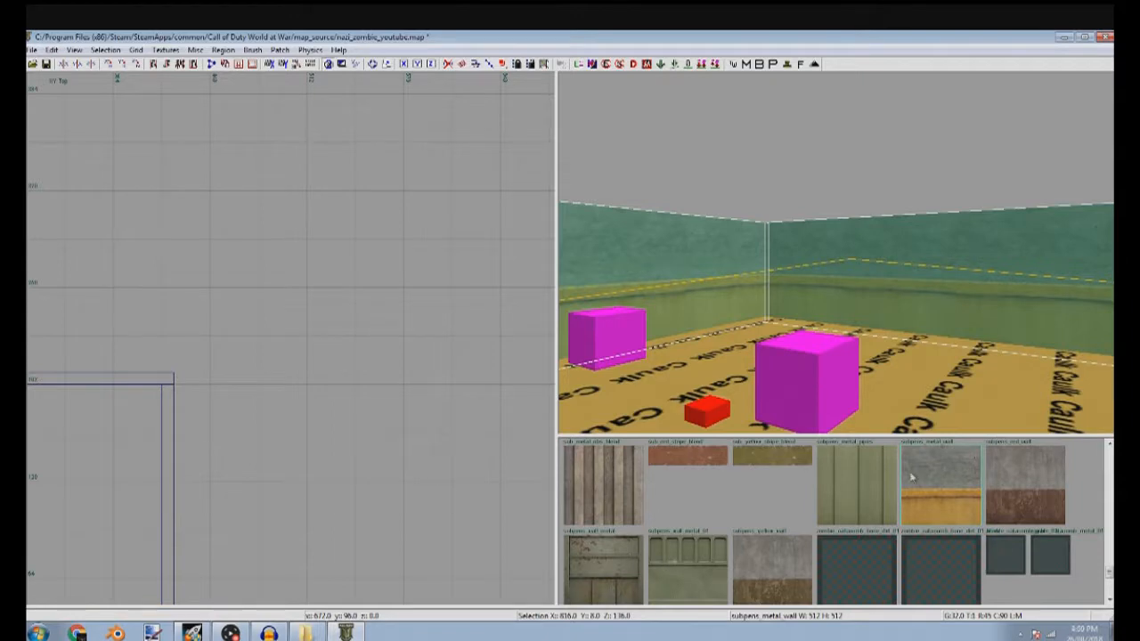
Apply the berlin_wall_concrete_block texture to the selected walls and deselect them
scroll(793, 532, "down", 5)
scroll(657, 532, "up", 10)
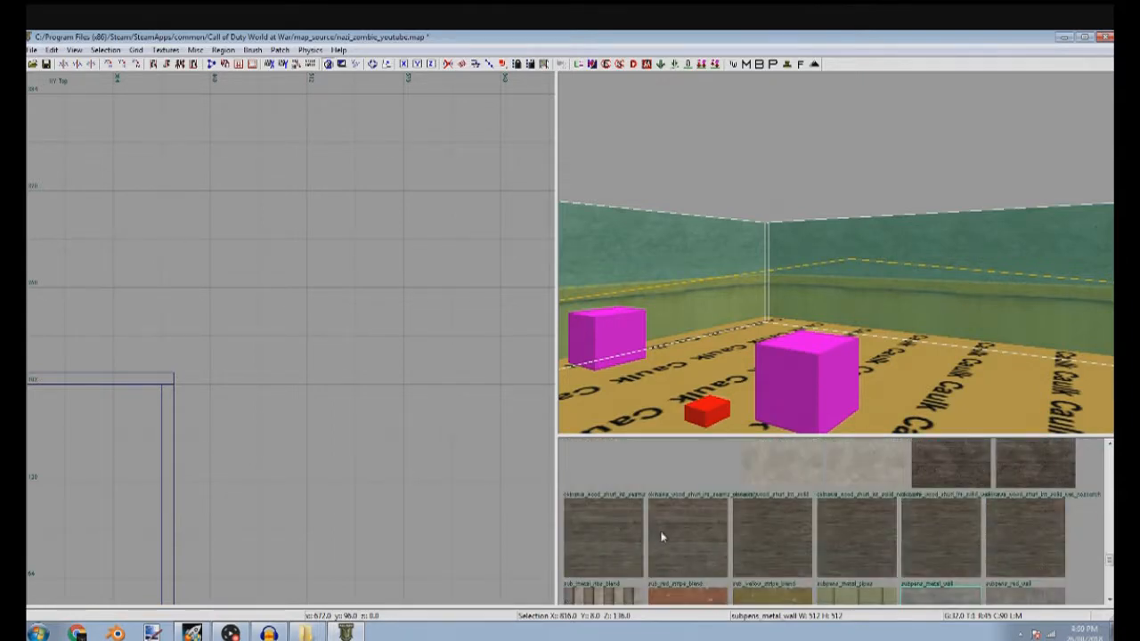
scroll(698, 533, "up", 6)
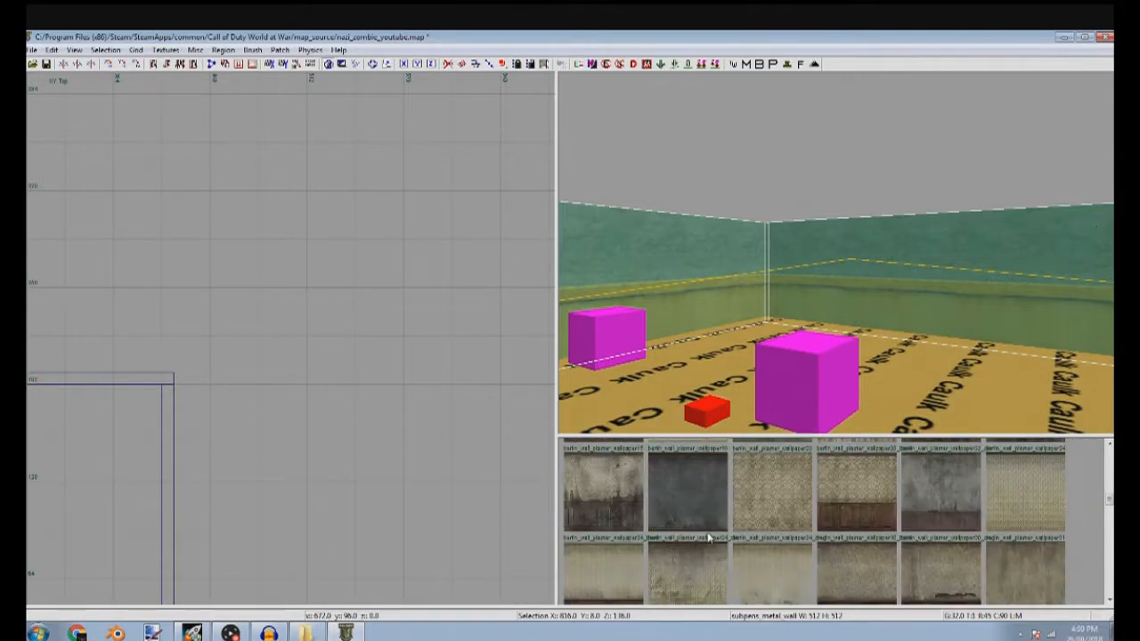
scroll(731, 542, "up", 3)
scroll(745, 543, "up", 5)
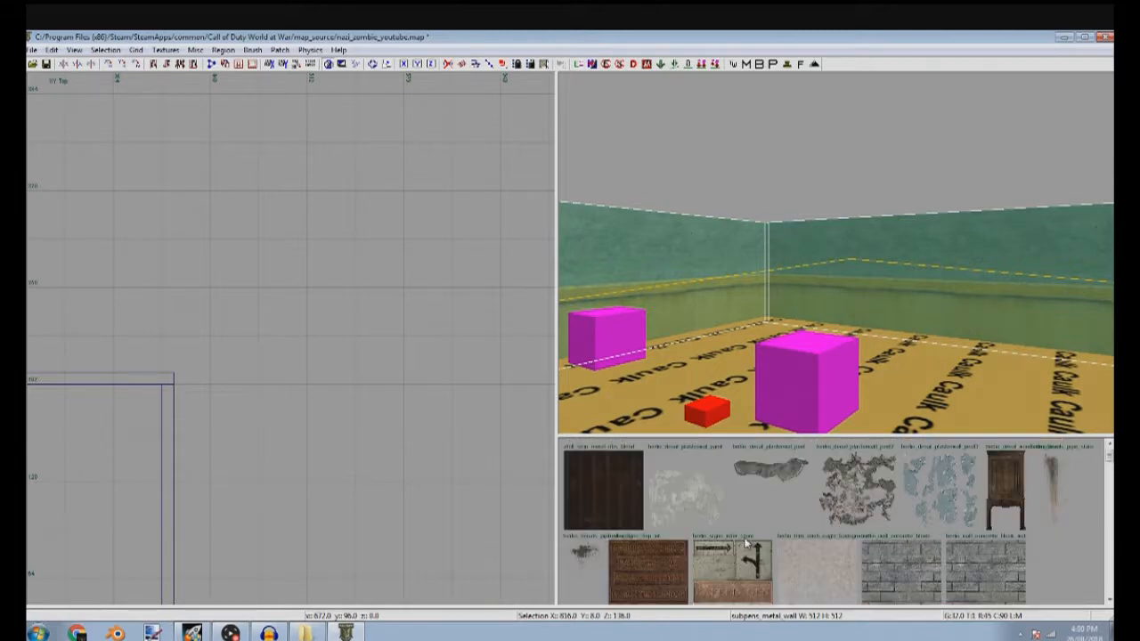
scroll(748, 544, "down", 2)
left_click(898, 499)
key("Escape")
Select the floor and load the ground textures
right_click_drag(766, 294, 786, 288)
left_click(793, 310, "ctrl+shift")
left_click(166, 50)
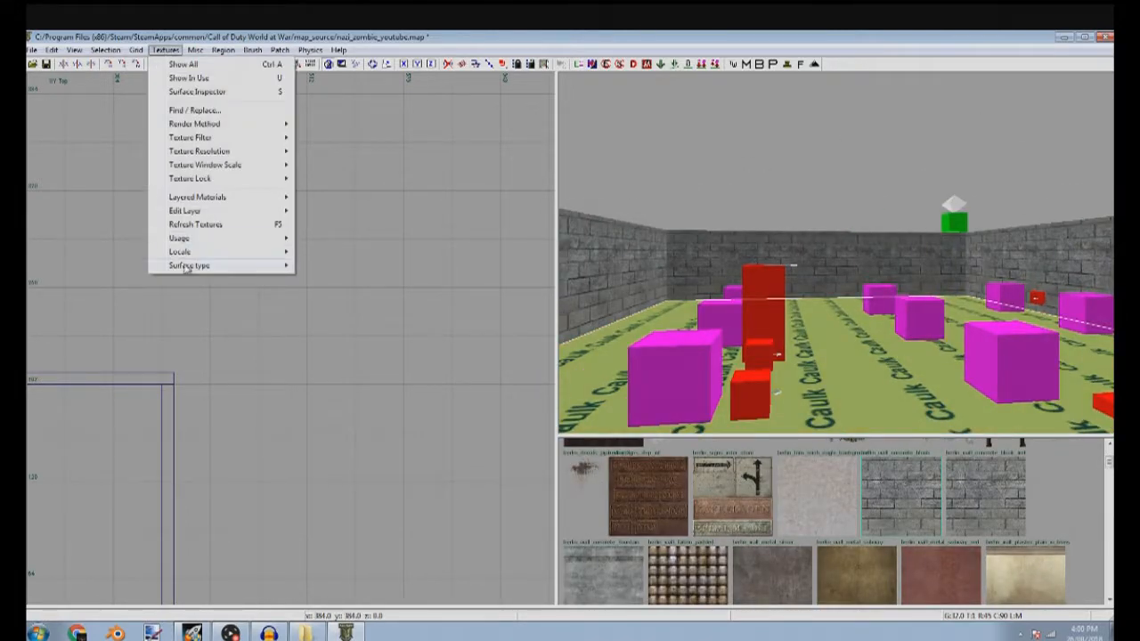
mouse_move(216, 238)
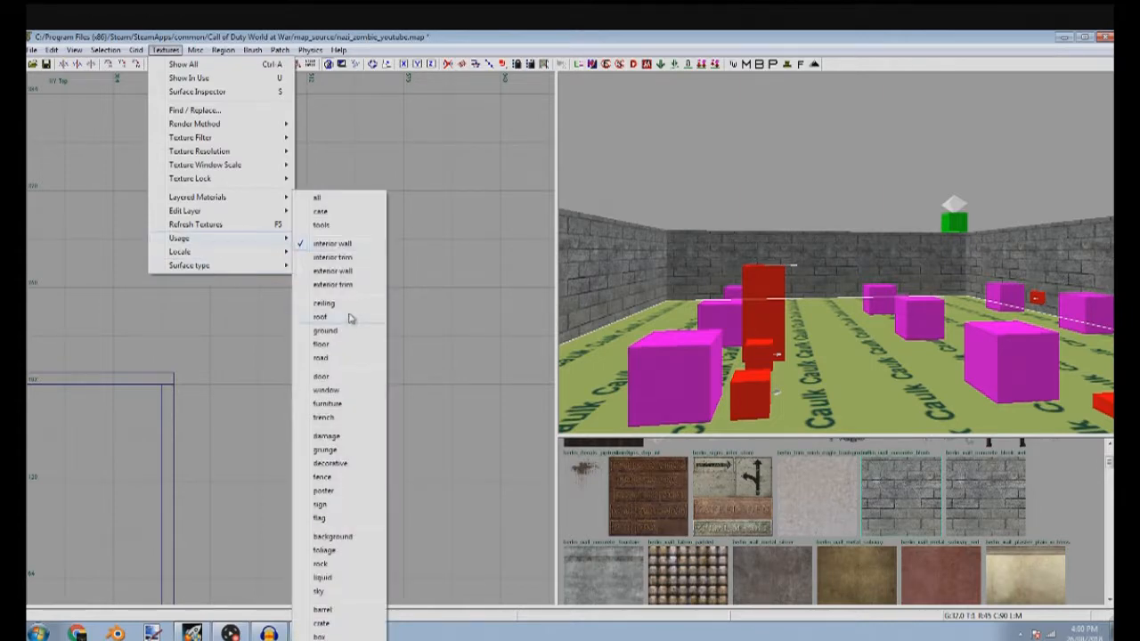
left_click(348, 341)
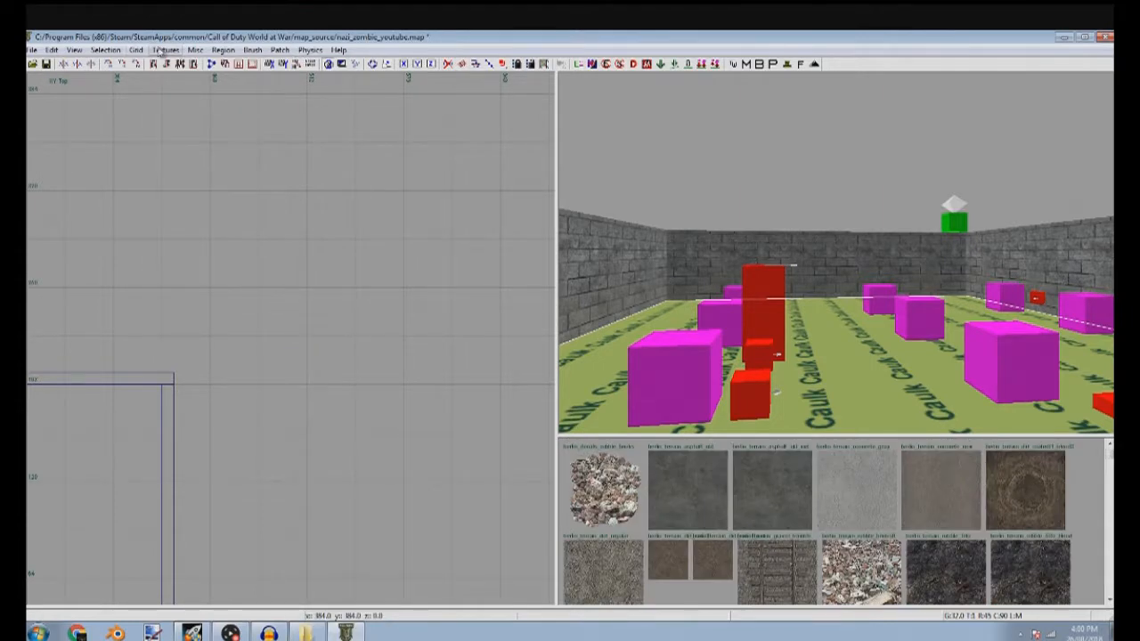
Limit the ground textures to the asphalt surface type and apply berlin_terrain_asphalt_old to the floor
left_click(164, 50)
mouse_move(248, 273)
left_click(326, 255)
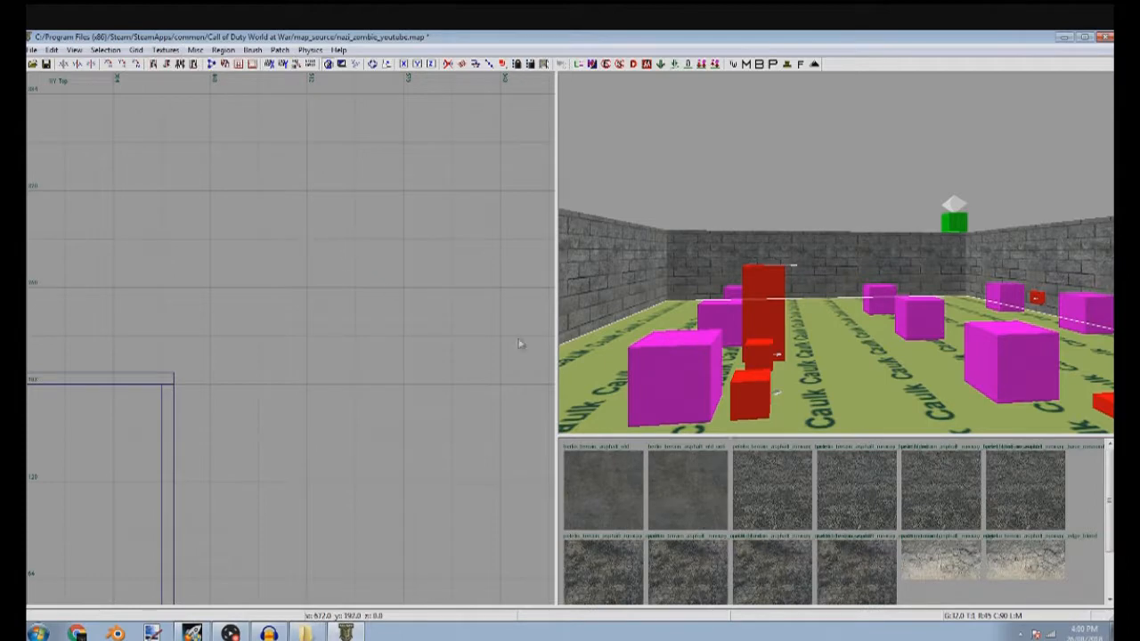
key("Escape")
left_click(865, 363, "shift")
left_click(602, 504)
key("Escape")
Remove the asphalt filter from the ground textures and browse the full set for a floor marking
mouse_move(672, 398)
right_mouse_down()
mouse_move(671, 374)
mouse_move(695, 356)
mouse_move(773, 337)
right_mouse_up()
left_click(831, 410, "shift")
right_click_drag(745, 406, 784, 403)
left_click(164, 50)
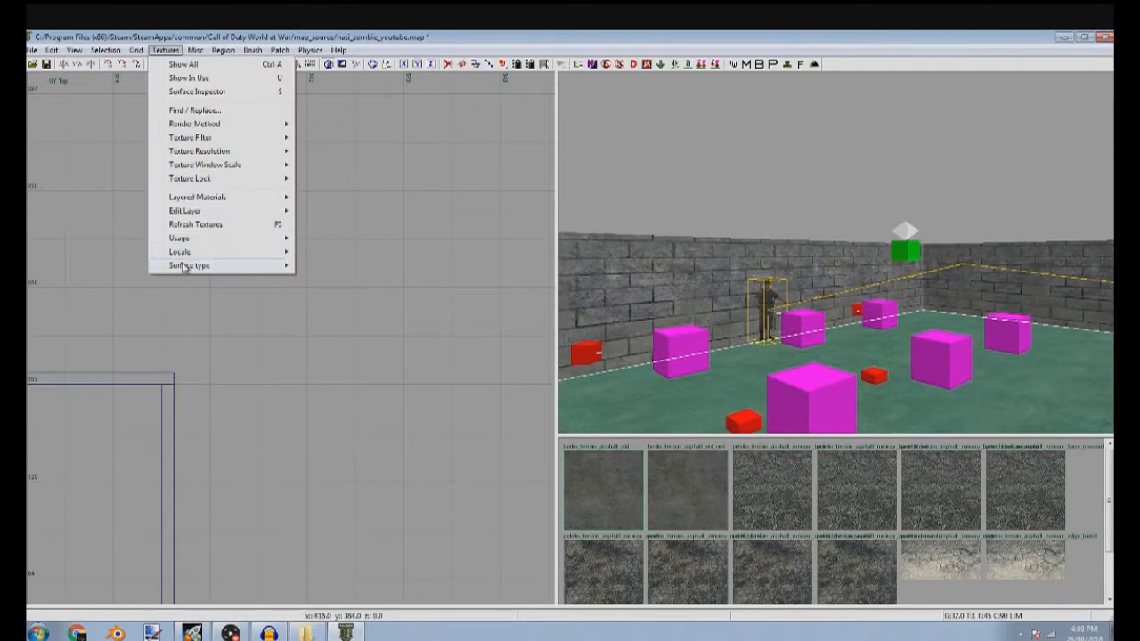
mouse_move(189, 266)
left_click(317, 241)
scroll(817, 539, "down", 3)
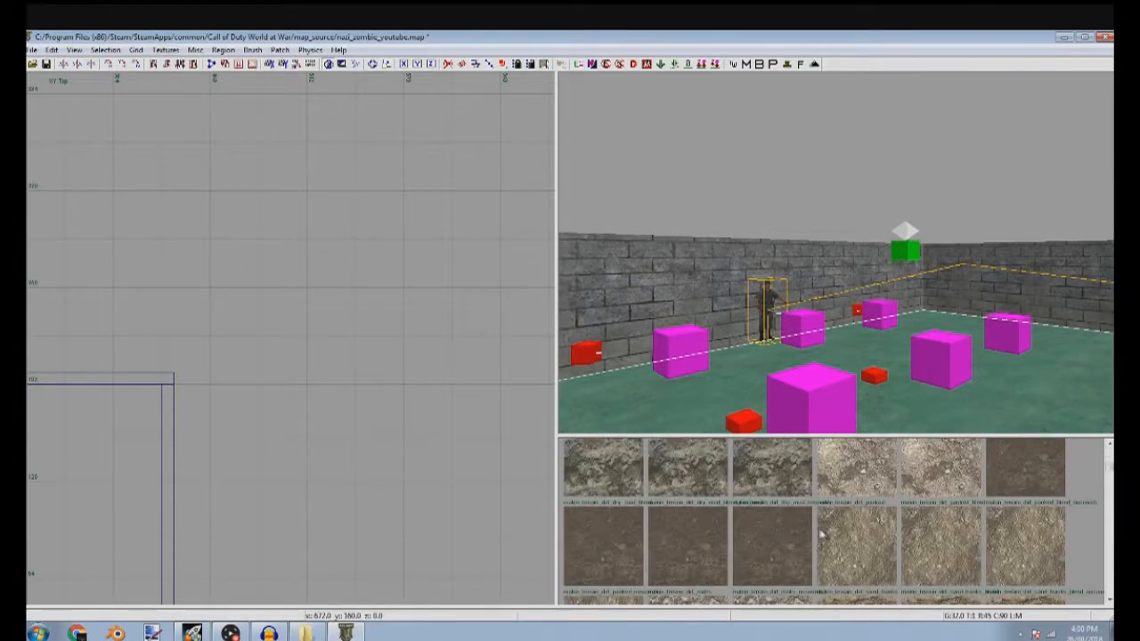
scroll(818, 545, "down", 10)
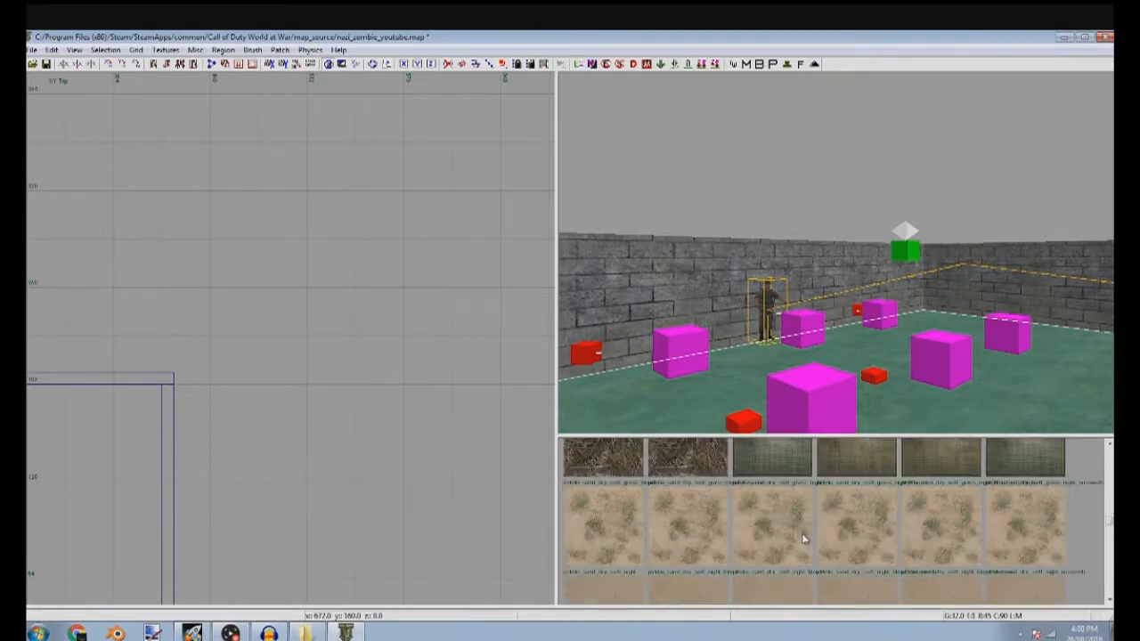
scroll(733, 510, "down", 8)
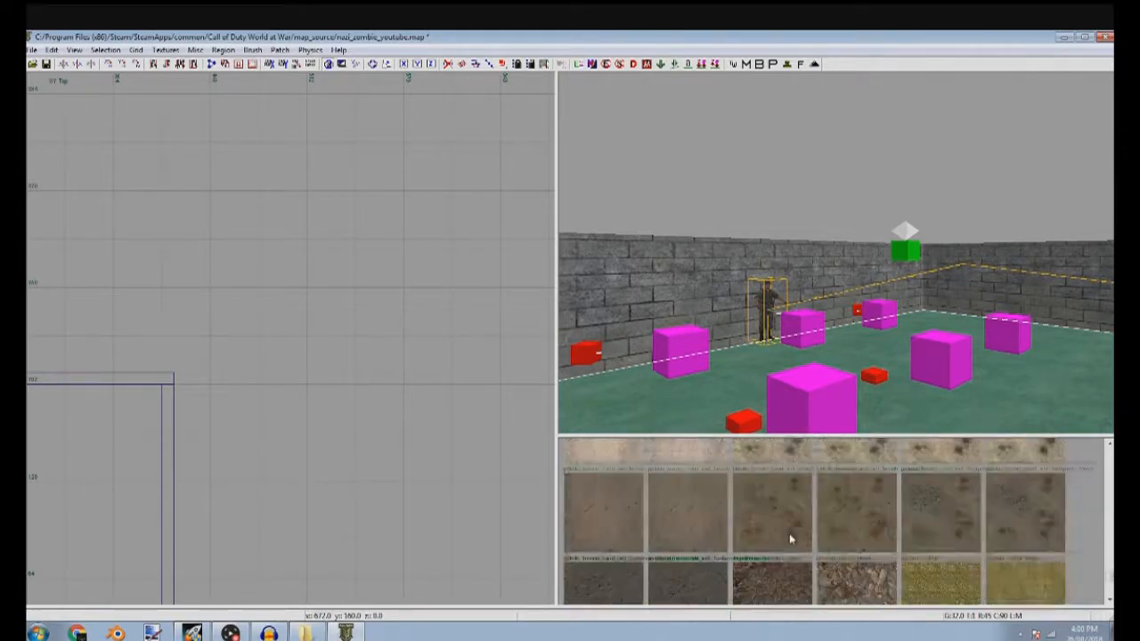
left_click(166, 50)
mouse_move(183, 238)
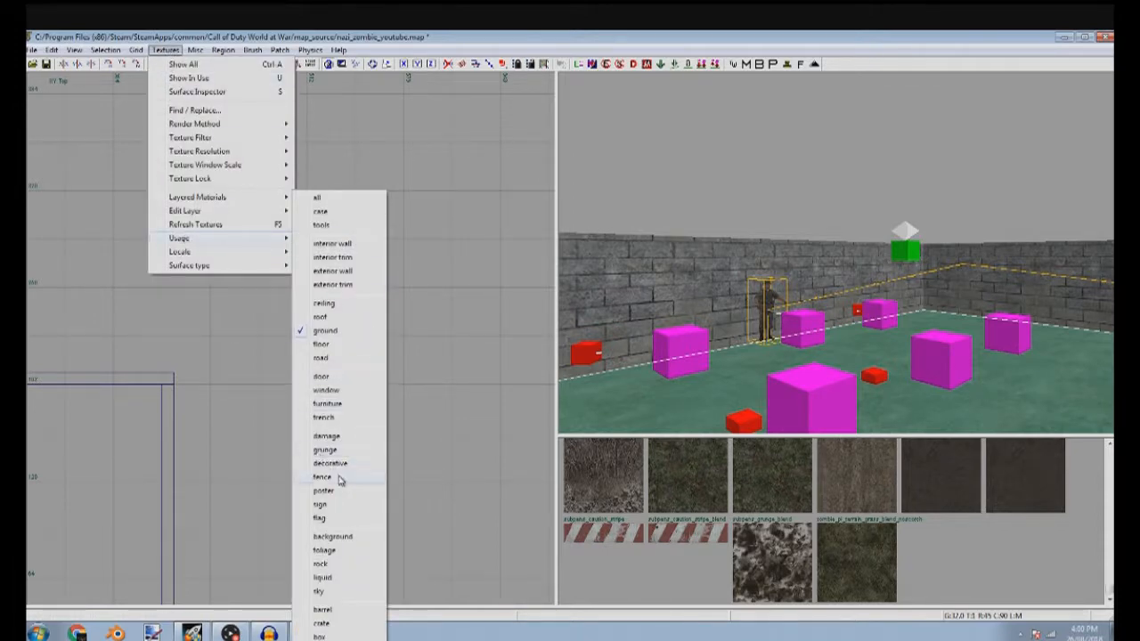
Select the floor brush and duplicate it in place
mouse_move(833, 321)
right_mouse_down()
mouse_move(890, 330)
mouse_move(880, 379)
right_mouse_up()
key("Escape")
left_click(880, 378, "shift")
scroll(267, 369, "down", 4)
scroll(285, 374, "down", 5)
scroll(259, 347, "up", 6)
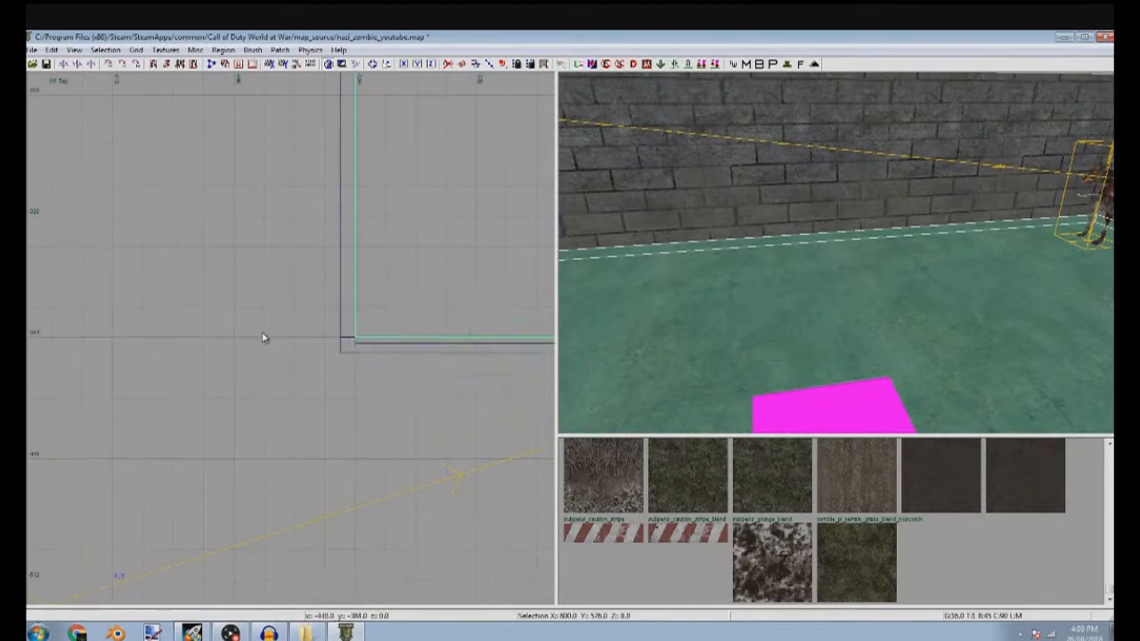
scroll(392, 338, "down", 4)
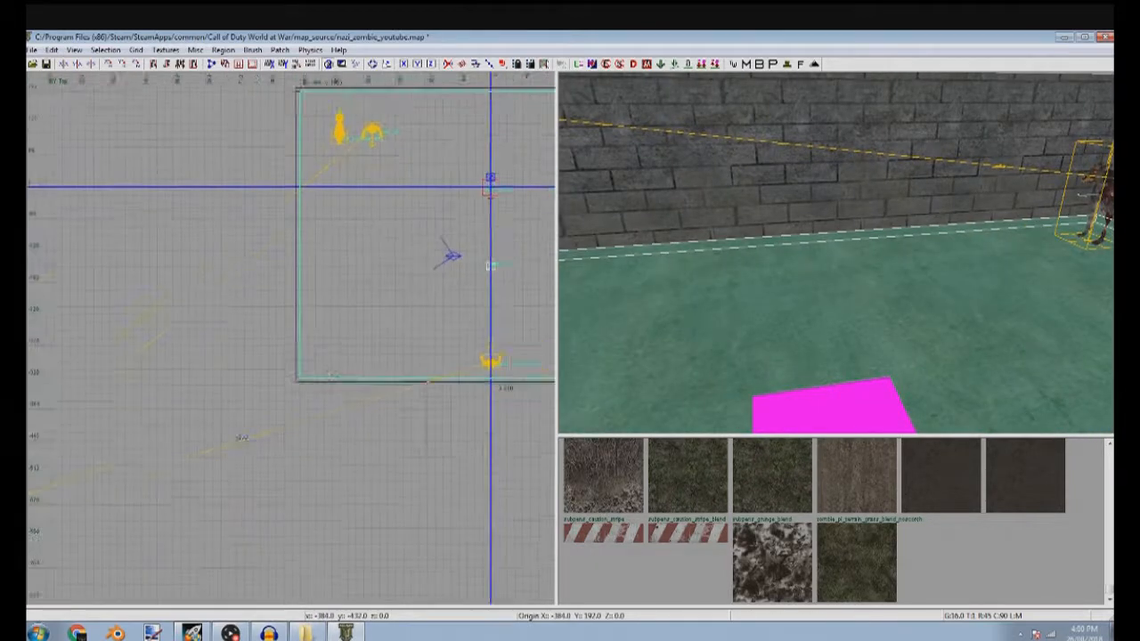
Narrow the duplicated floor brush to a strip 16 units wide
mouse_move(110, 360)
left_mouse_down()
mouse_move(237, 359)
mouse_move(214, 359)
left_mouse_up()
right_click_drag(436, 390, 285, 401)
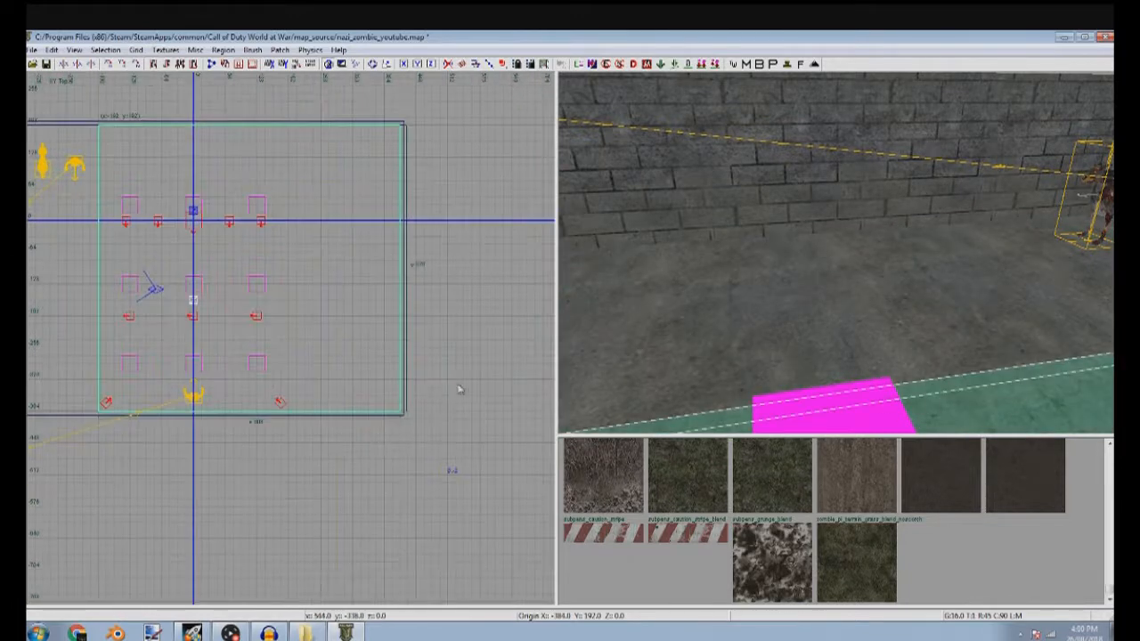
left_click_drag(440, 395, 152, 401)
scroll(181, 401, "up", 4)
scroll(121, 312, "down", 2)
scroll(120, 312, "down", 4)
right_click_drag(158, 77, 203, 382)
scroll(182, 177, "up", 5)
In the front view, raise the strip's top 0.25 units above the floor and bring its underside up to floor level
key("ctrl+Tab")
scroll(312, 329, "up", 3)
scroll(258, 300, "up", 2)
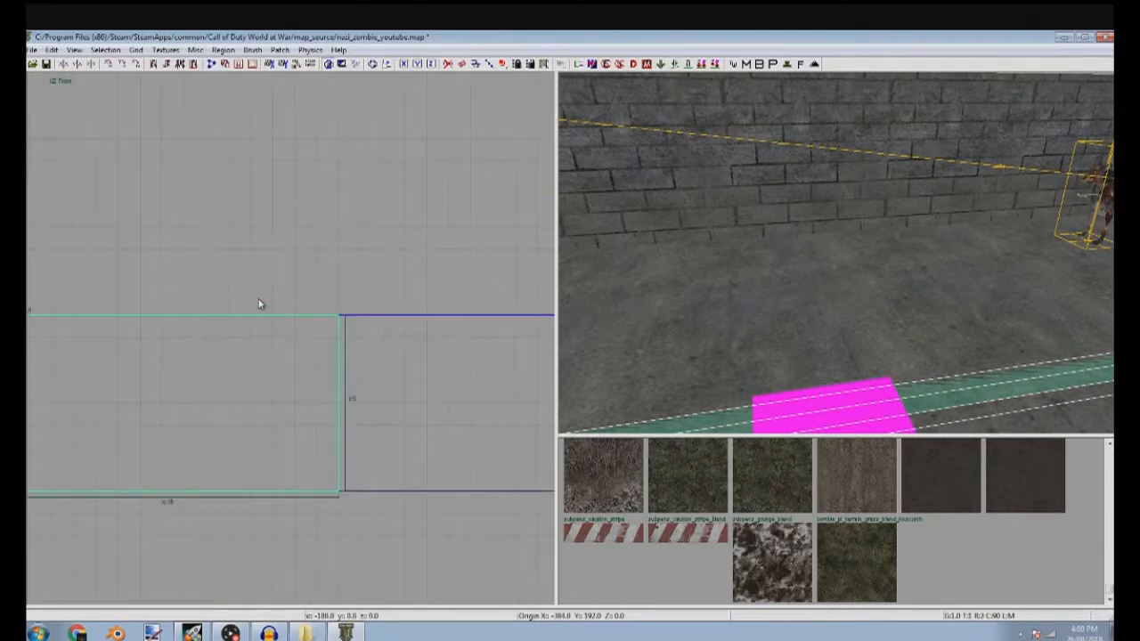
left_click_drag(264, 296, 296, 276)
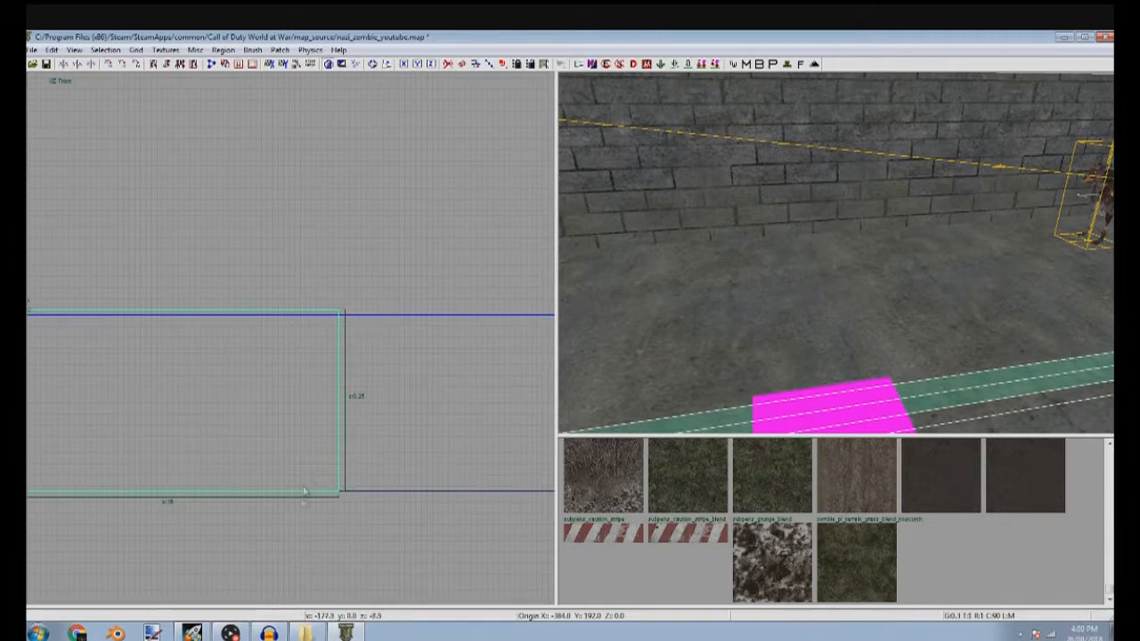
left_click_drag(301, 539, 265, 370)
key("Escape")
Apply the subpens_caution_stripe texture to the strip and fit it to the surface
left_click(952, 401, "ctrl+shift")
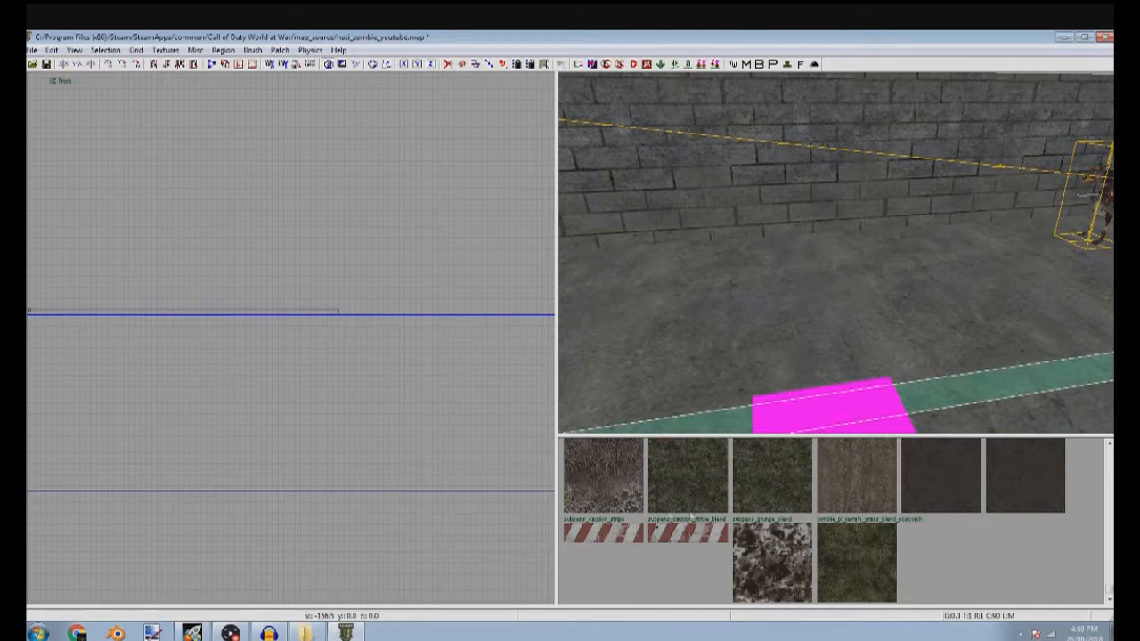
left_click(598, 533)
key("s")
left_click(382, 332)
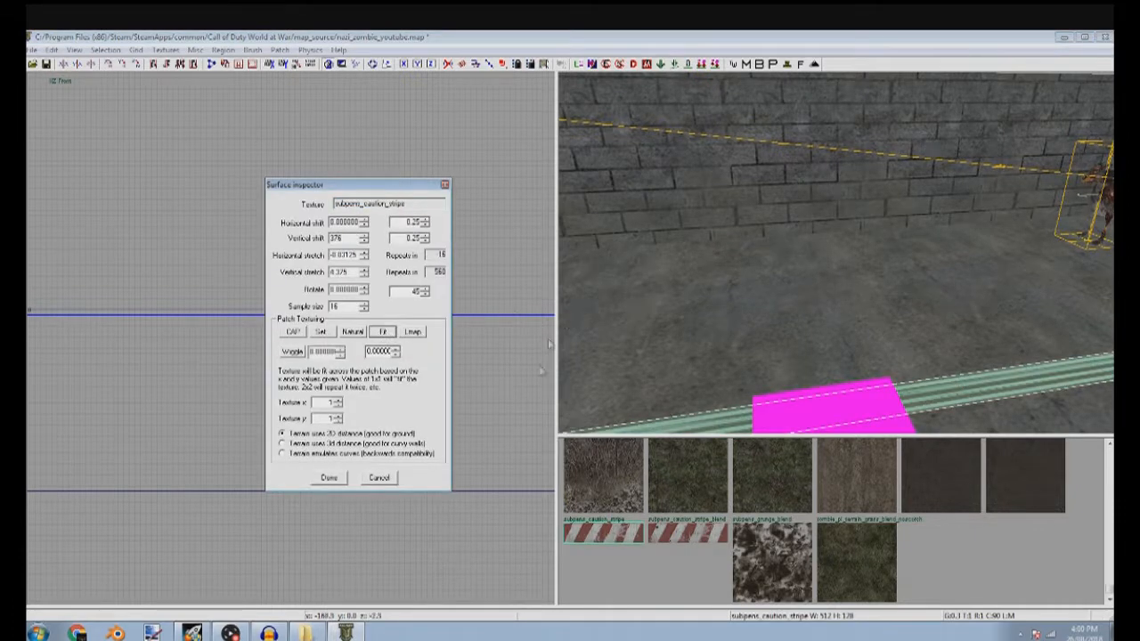
Try rotating the caution stripe texture by 45 degrees
left_click(363, 286)
scroll(425, 318, "down", 5)
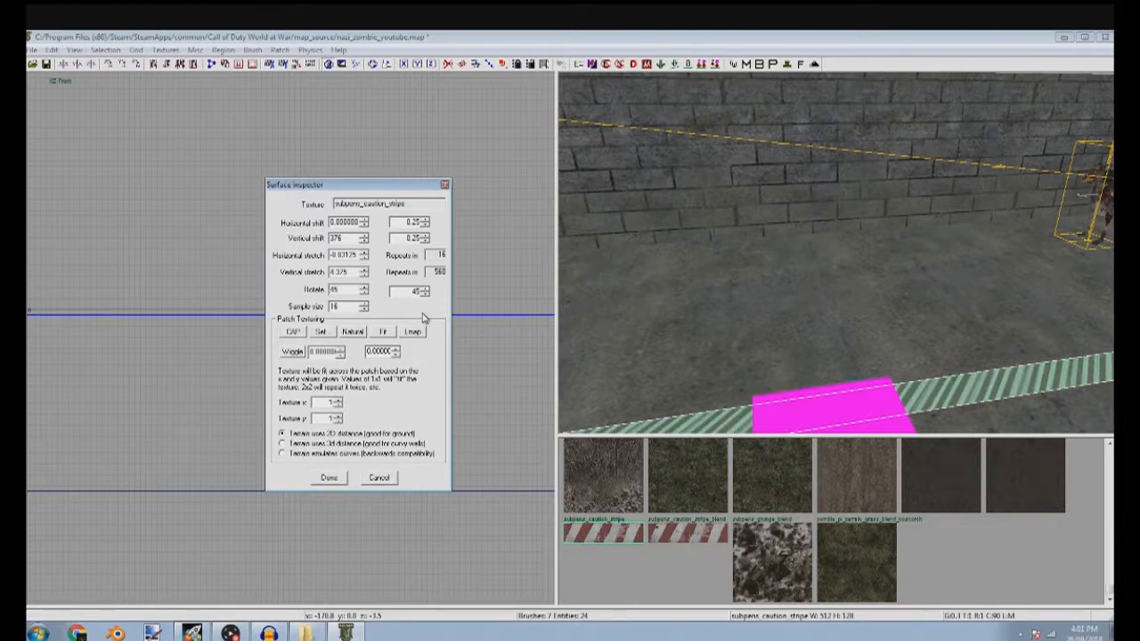
scroll(425, 318, "down", 1)
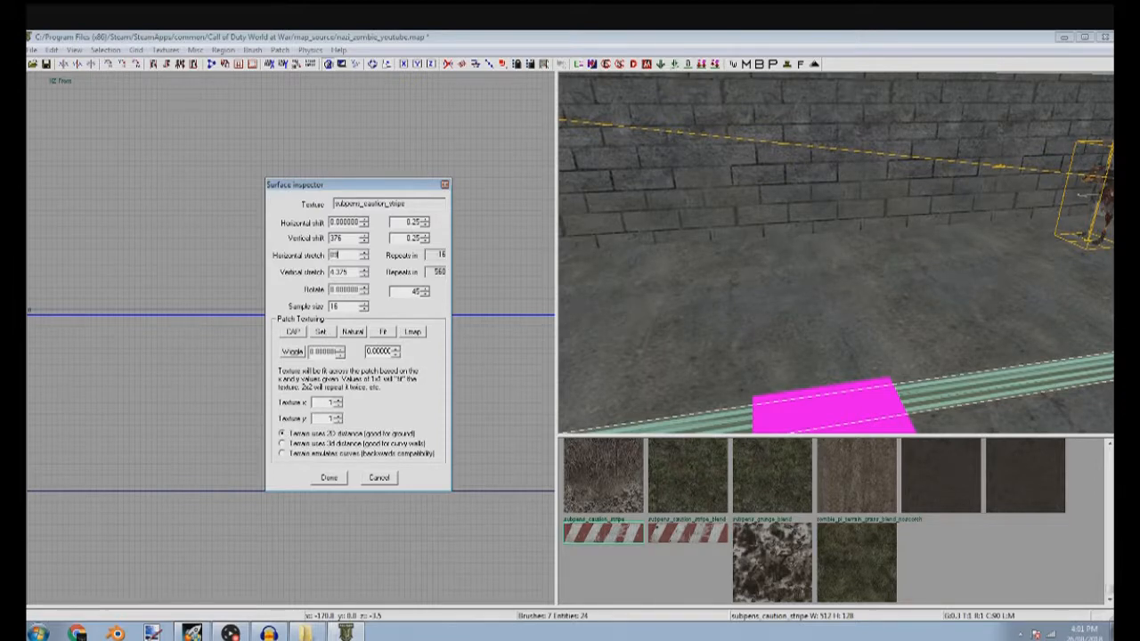
Set the caution stripe texture's horizontal and vertical stretch to 0.25
type("0.25")
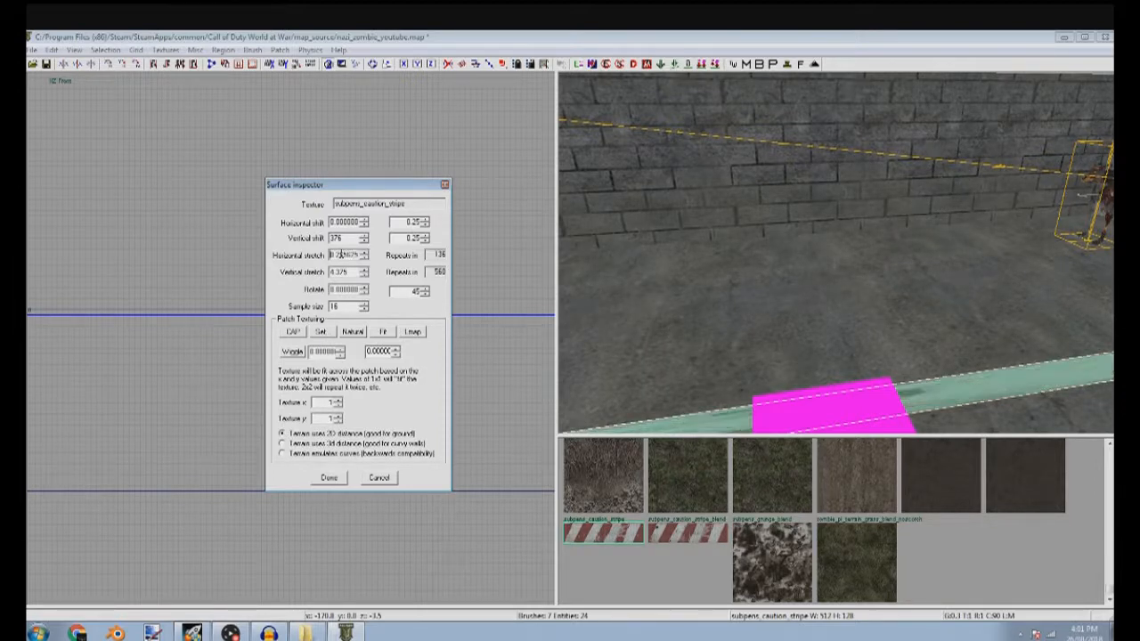
right_click_drag(822, 234, 822, 234)
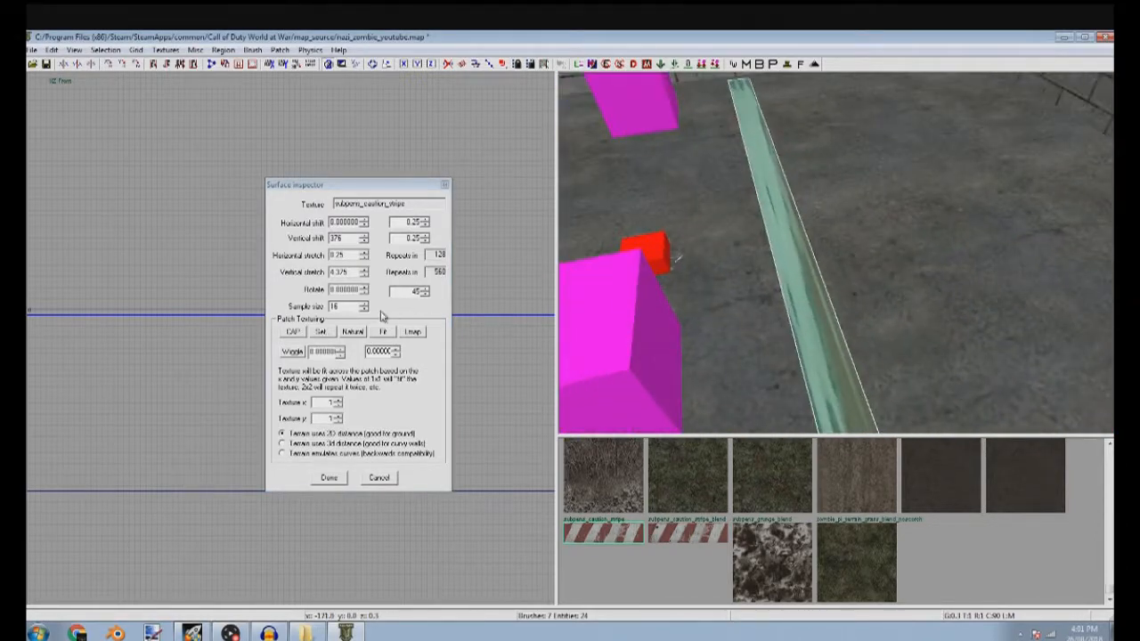
left_click(345, 273)
scroll(345, 273, "down", 20)
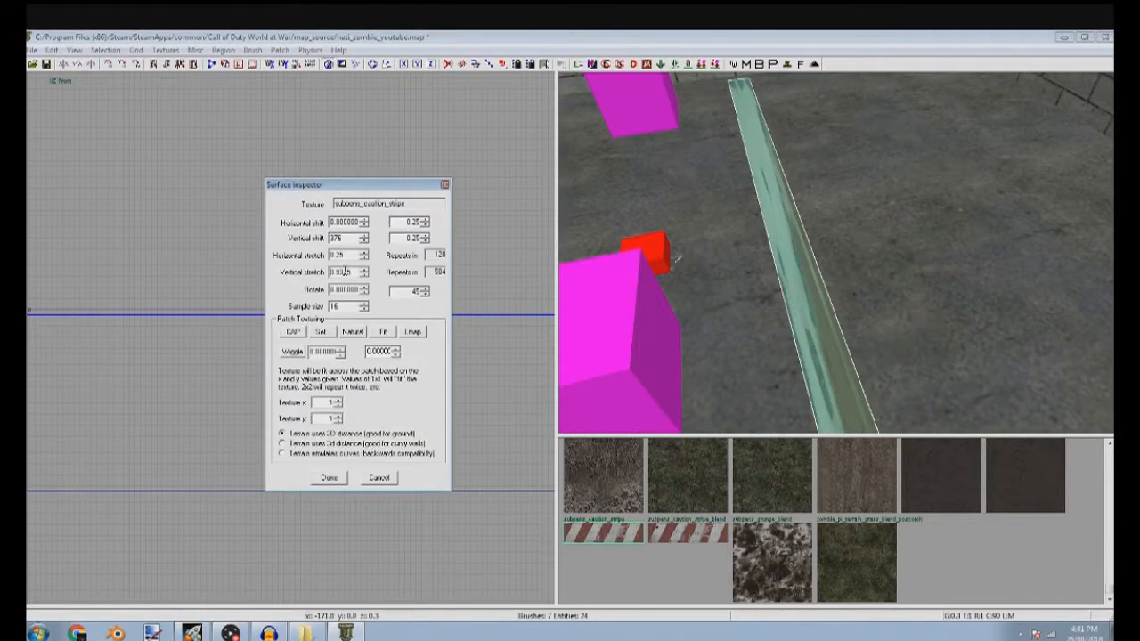
scroll(327, 282, "down", 20)
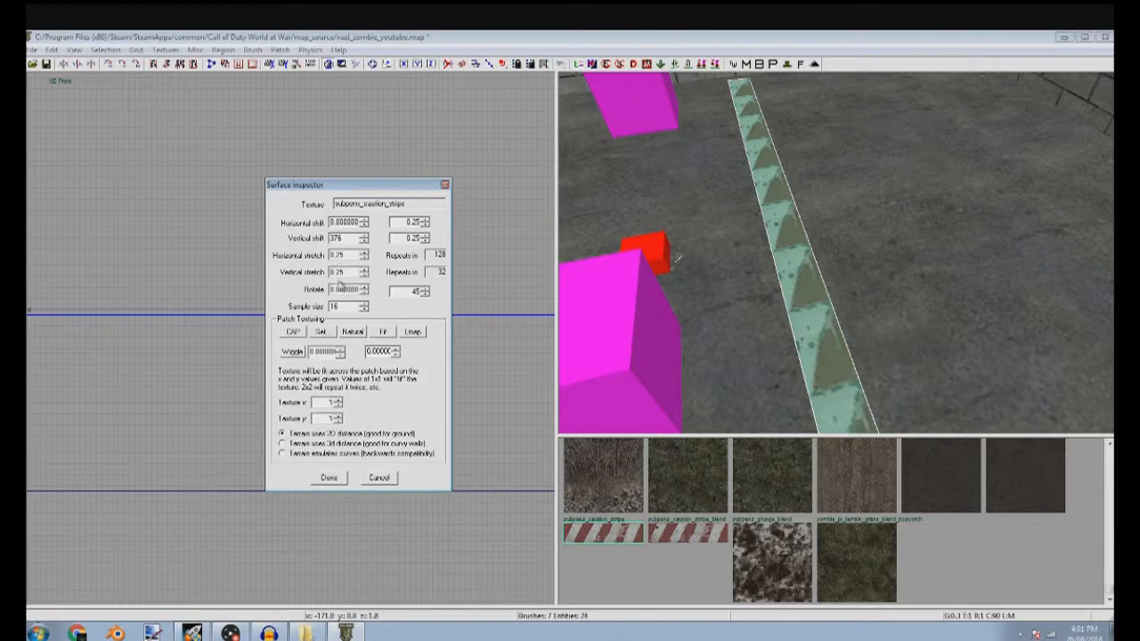
Set the caution stripe texture's rotation to 90 degrees and close the surface settings
scroll(343, 289, "up", 2)
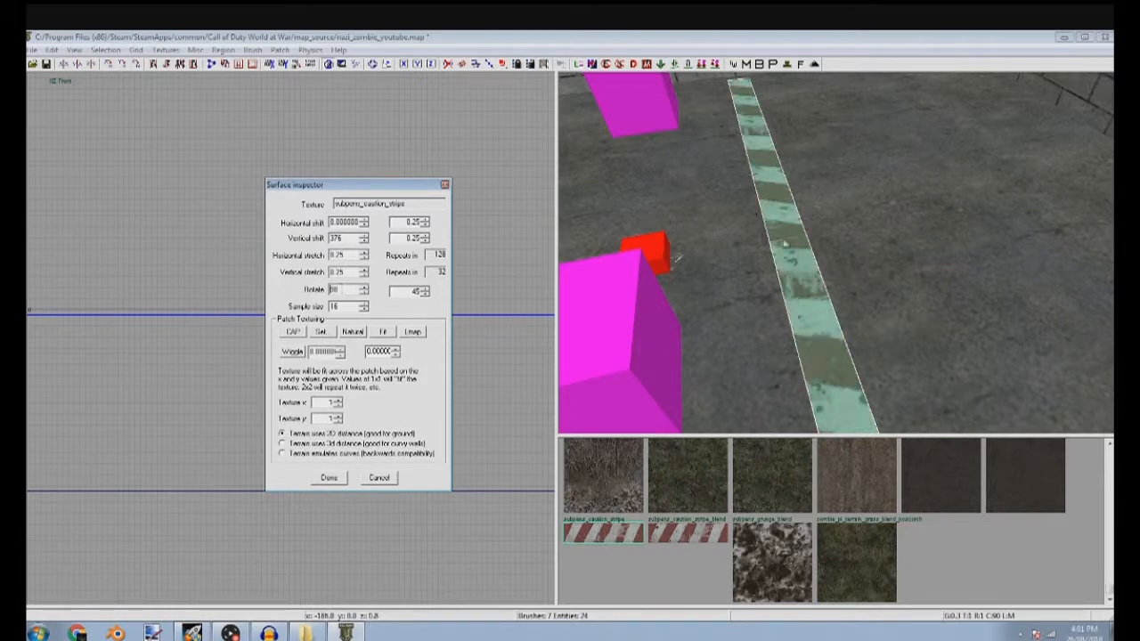
key("Escape")
key("Escape")
scroll(785, 244, "up", 4)
In the top view, duplicate the caution strip and move the copy to the opposite side of the room
left_click(749, 303, "shift")
scroll(315, 382, "down", 6)
key("ctrl+Tab")
scroll(284, 389, "down", 4)
key("space")
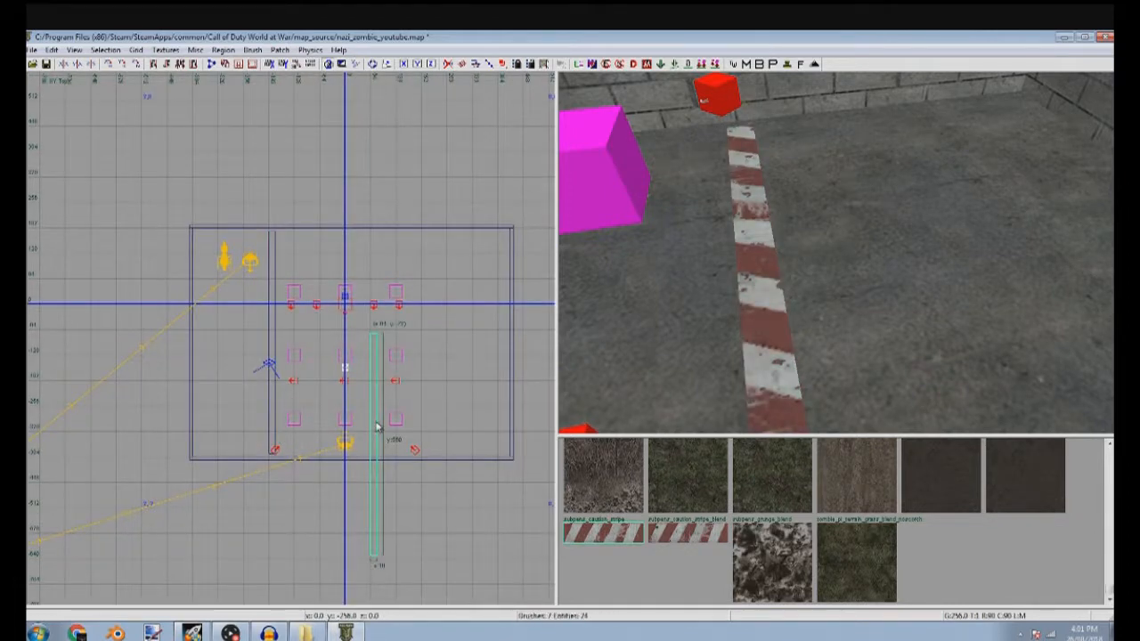
left_click_drag(375, 413, 398, 401)
mouse_move(375, 396)
left_mouse_down()
mouse_move(446, 332)
mouse_move(455, 293)
mouse_move(438, 279)
left_mouse_up()
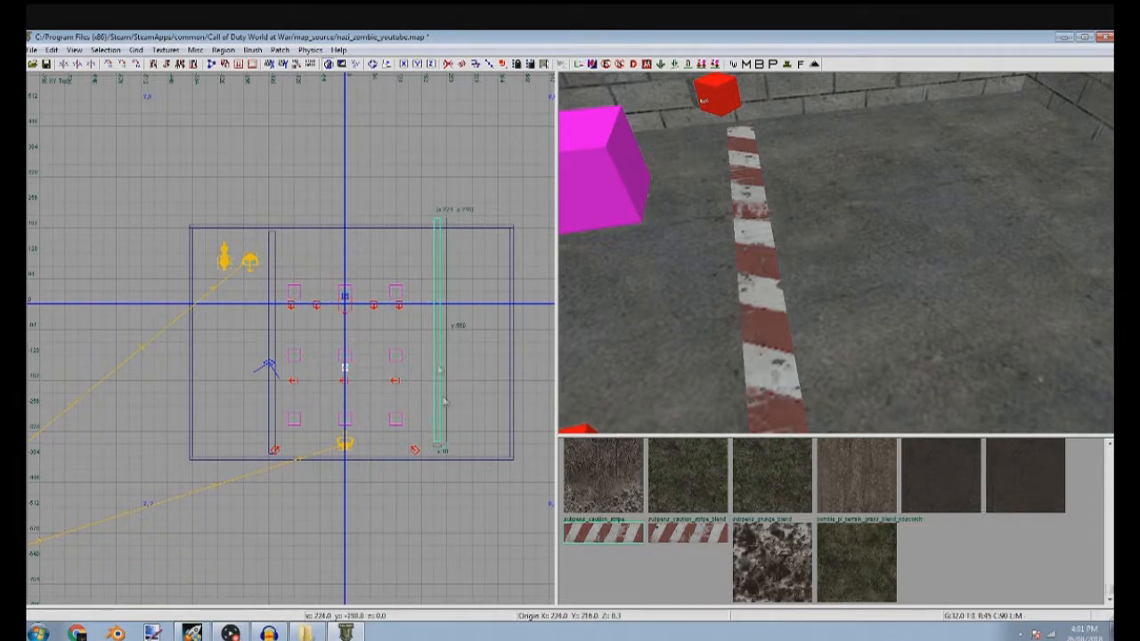
Fine-tune the copied strip's position so its end meets the room's wall and it clears the nearby spawn points
scroll(441, 428, "up", 2)
left_click_drag(438, 420, 433, 438)
right_click_drag(432, 436, 446, 378)
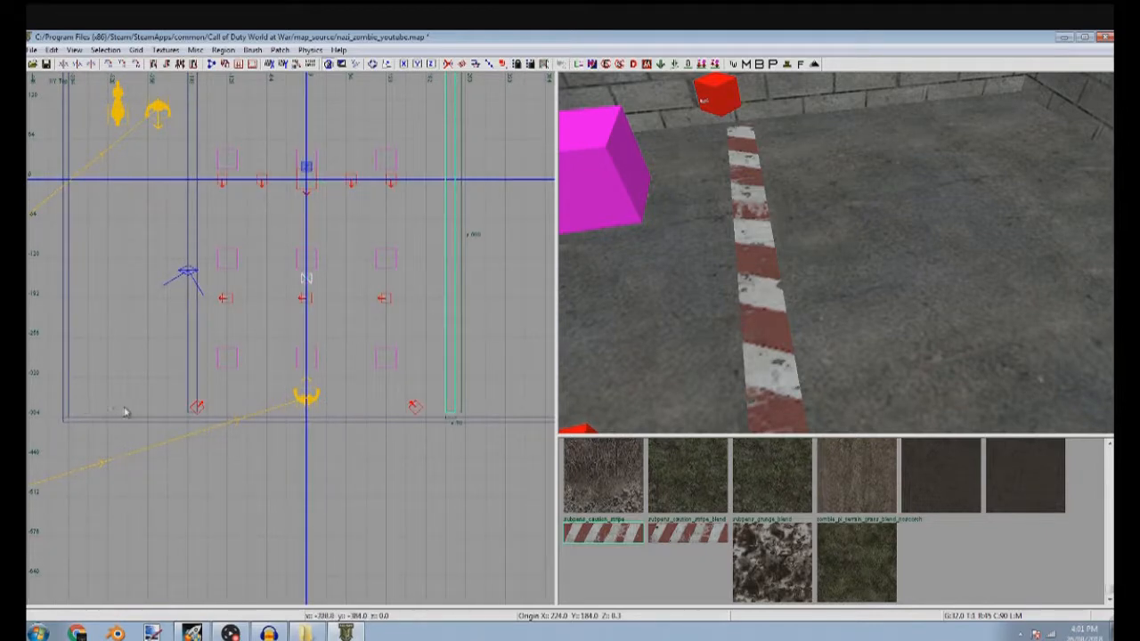
right_click_drag(152, 412, 392, 395)
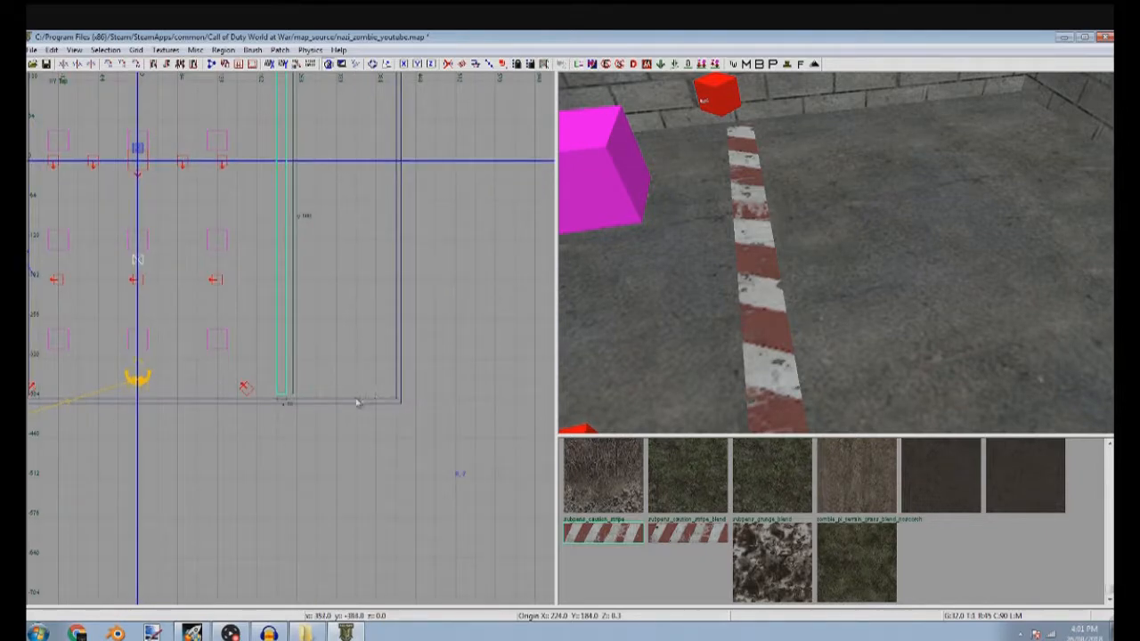
left_click_drag(283, 390, 272, 390)
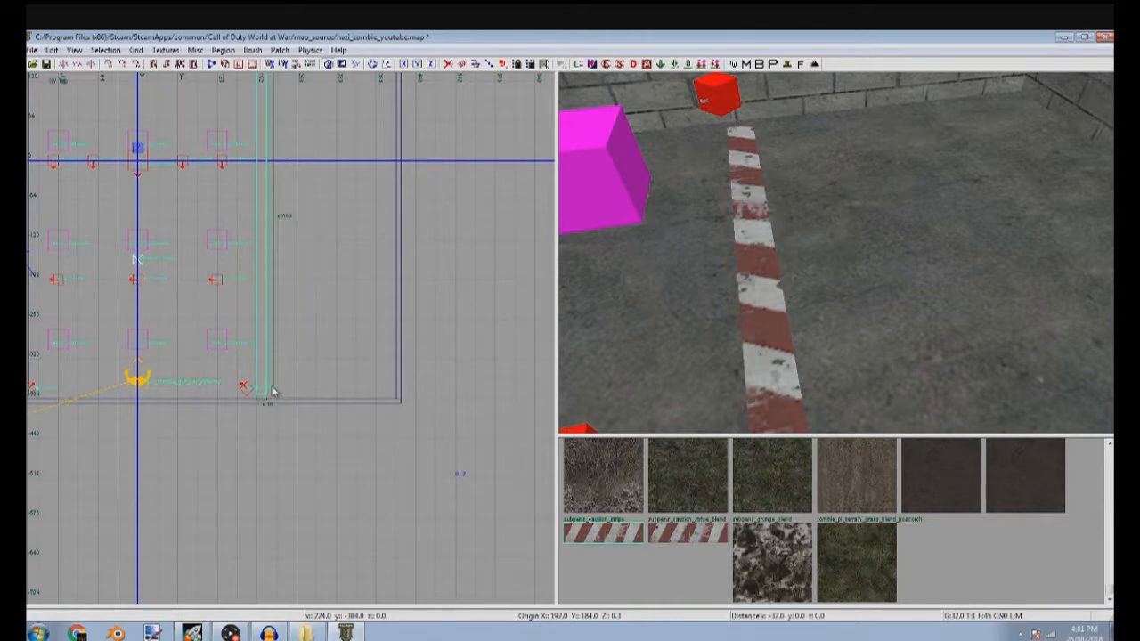
scroll(269, 392, "up", 5)
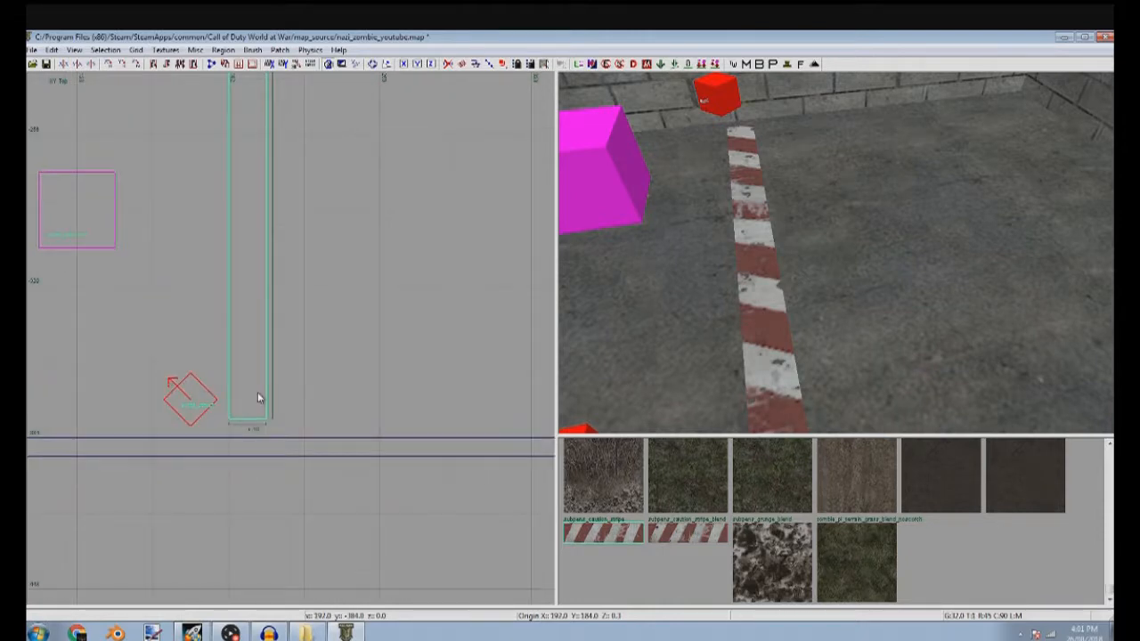
left_click_drag(258, 397, 298, 389)
scroll(297, 389, "down", 4)
Filter the textures by tools usage and look through them with the caution strip selected
key("Escape")
right_click_drag(854, 298, 843, 277)
left_click(847, 284, "shift")
left_click(164, 50)
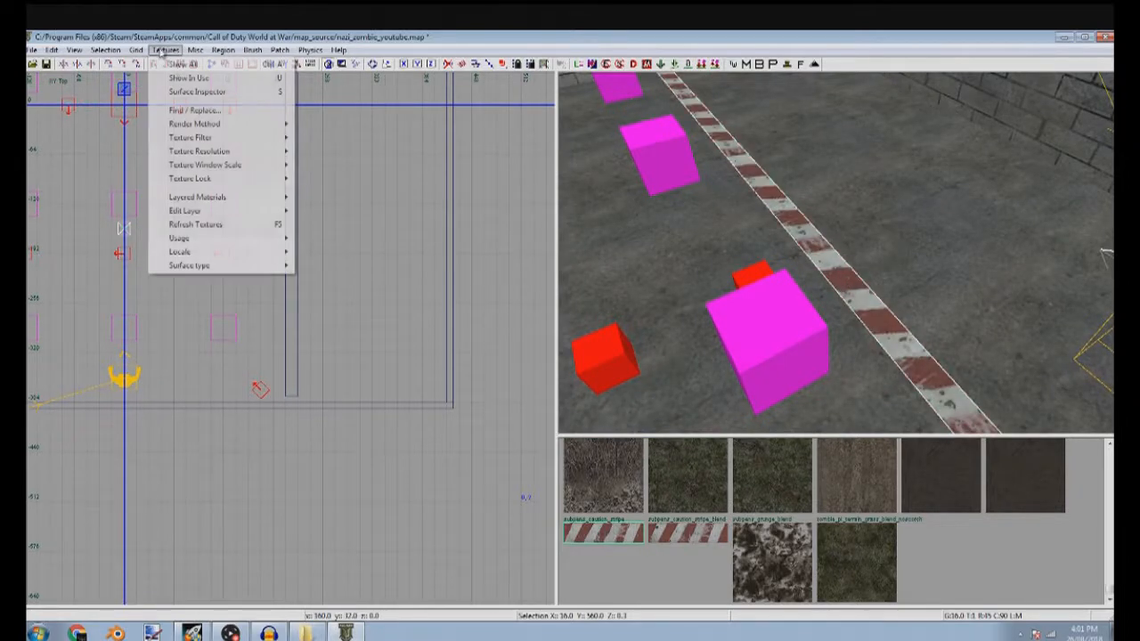
mouse_move(284, 265)
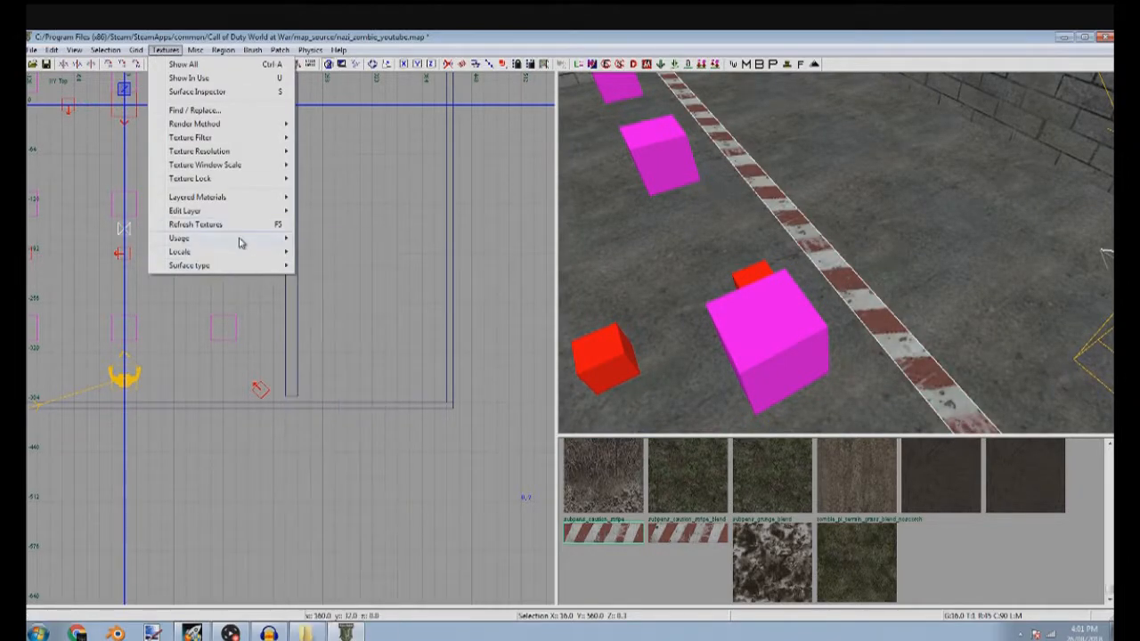
left_click(343, 228)
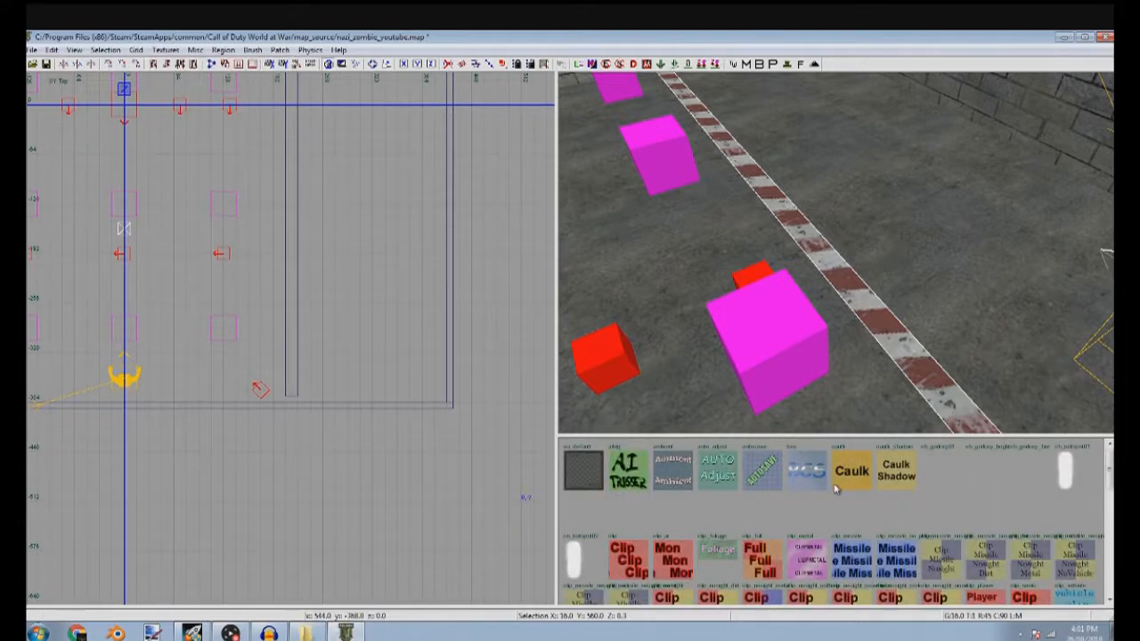
scroll(832, 491, "down", 5)
scroll(974, 518, "up", 3)
scroll(954, 536, "down", 3)
scroll(949, 463, "up", 1)
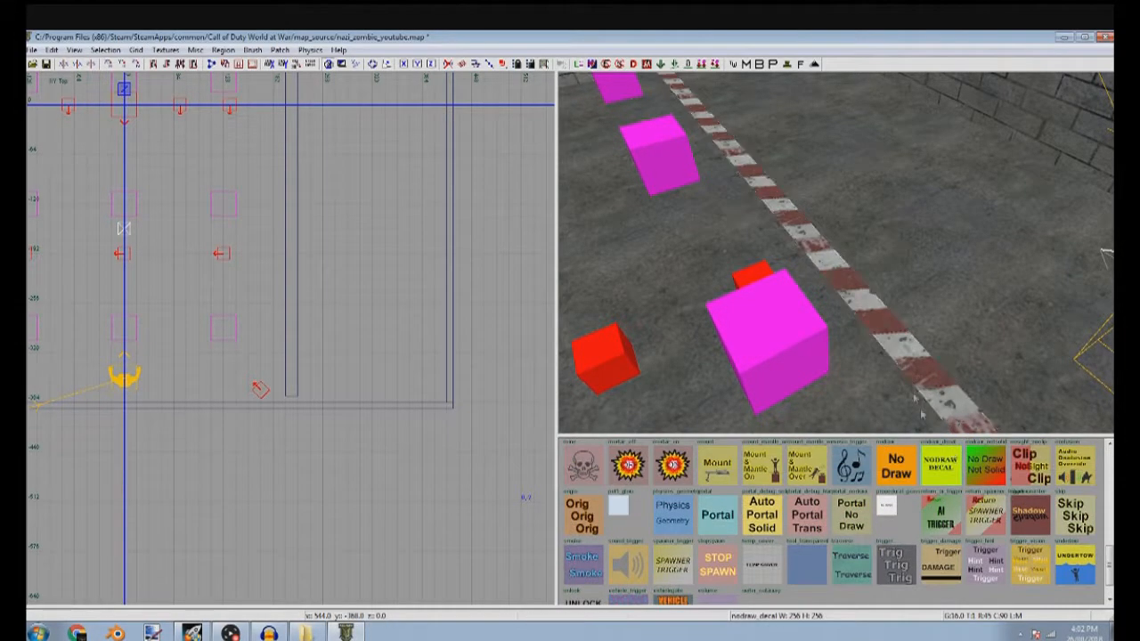
Turn both caution stripe strips into detail brushes with Make Detail
left_click(904, 354, "shift")
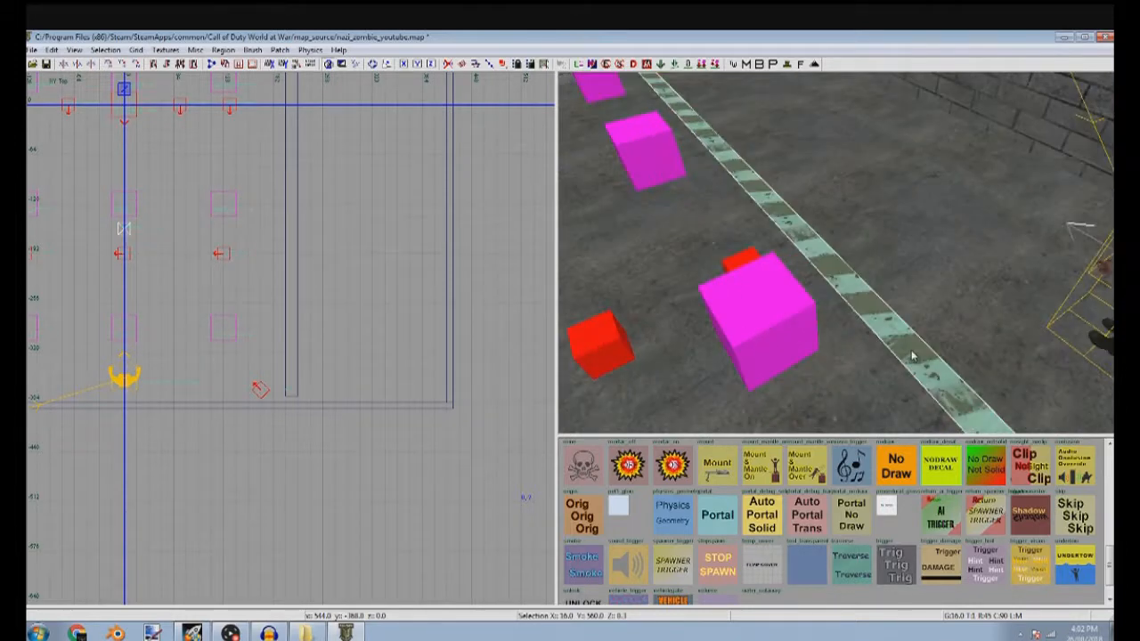
right_click(913, 353)
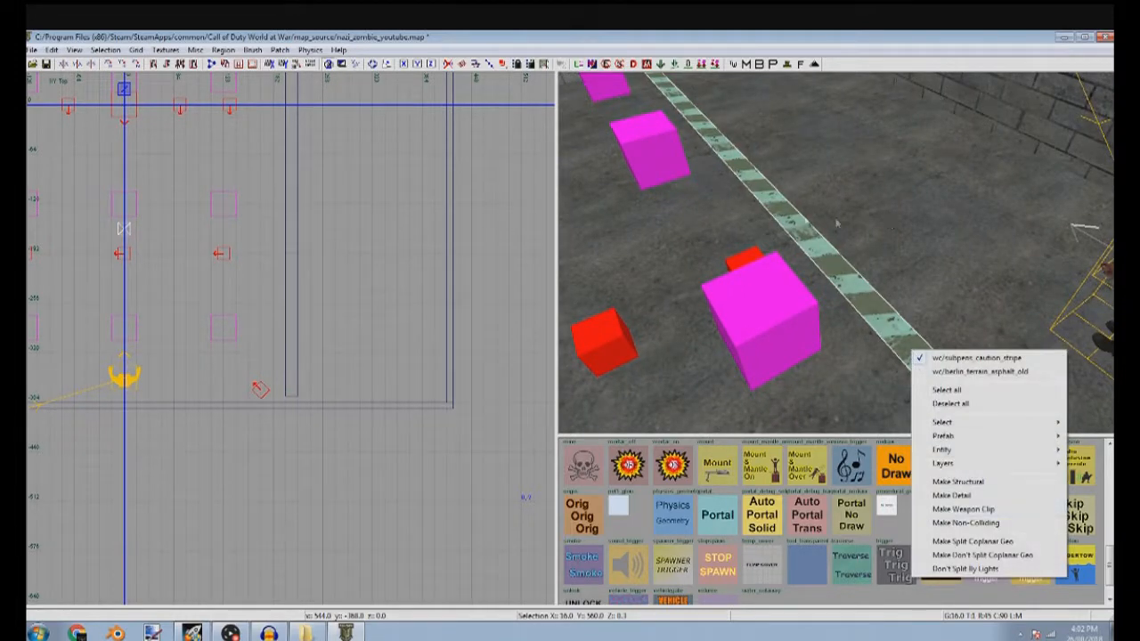
right_click(758, 196)
mouse_move(838, 338)
right_mouse_down()
mouse_move(828, 357)
mouse_move(819, 325)
right_mouse_up()
left_click(819, 323, "shift")
right_click_drag(1035, 328, 933, 211)
right_click(934, 212)
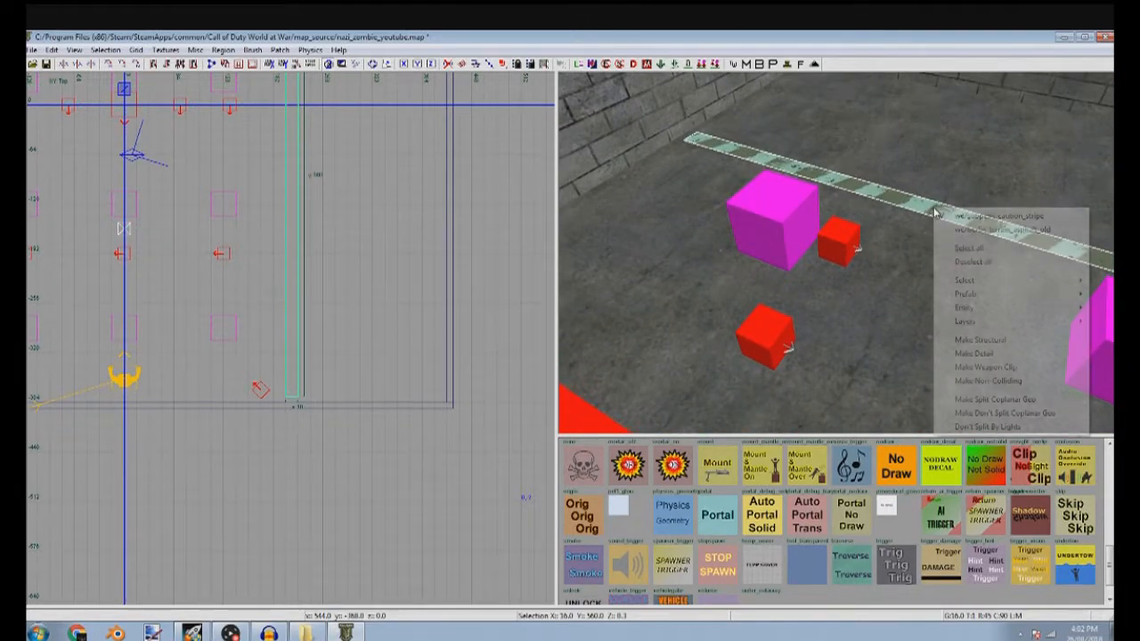
left_click(998, 355)
key("Escape")
Examine the room and the wall behind the zombie spawner in the 3D, top and front views
right_click_drag(998, 358, 837, 276)
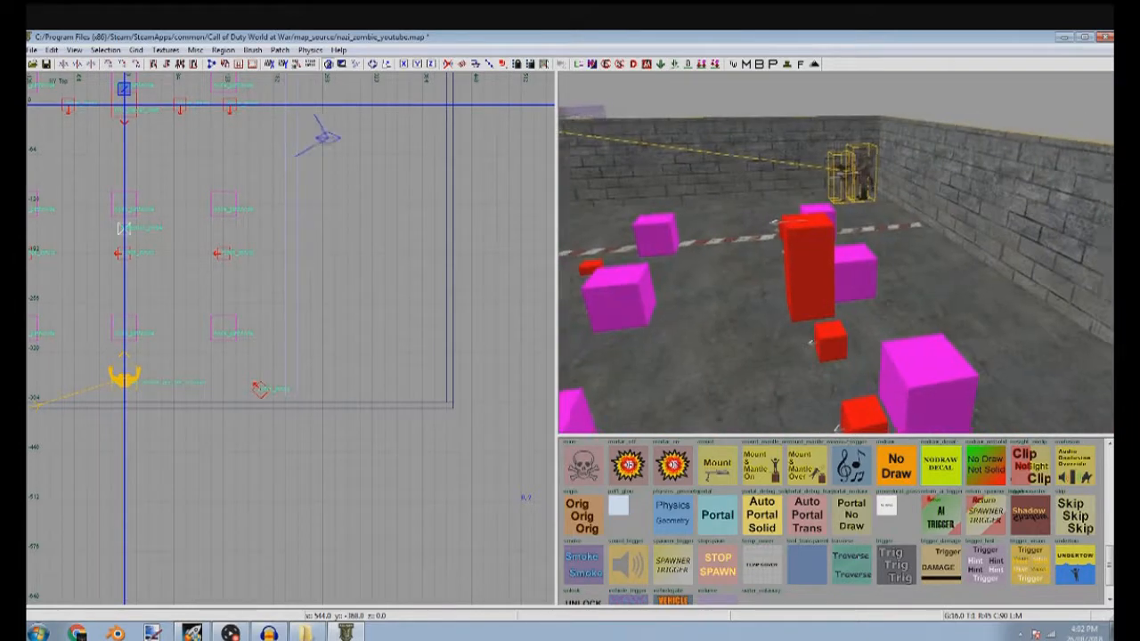
right_click_drag(814, 342, 971, 320)
scroll(272, 343, "up", 6)
scroll(320, 345, "down", 10)
right_click_drag(320, 344, 346, 353)
right_click_drag(714, 243, 900, 200)
scroll(373, 418, "up", 6)
scroll(374, 402, "down", 5)
left_click(963, 229, "shift")
scroll(305, 274, "down", 5)
scroll(303, 285, "up", 4)
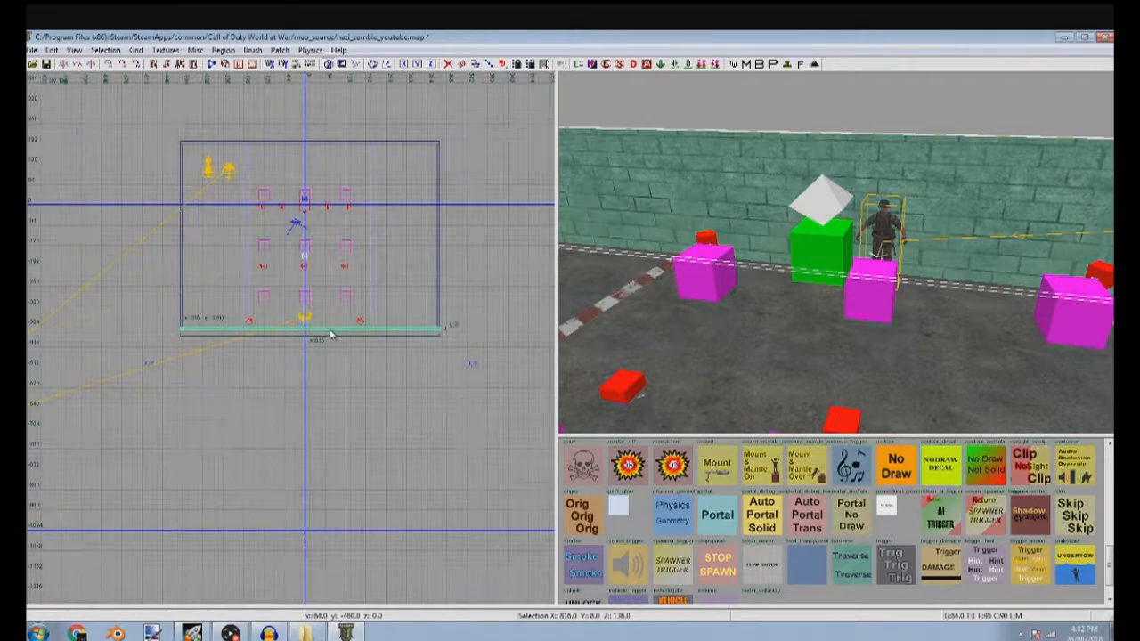
key("Escape")
scroll(307, 377, "up", 2)
left_click_drag(308, 368, 272, 331)
key("ctrl+Tab")
scroll(383, 378, "down", 5)
scroll(373, 362, "up", 5)
scroll(309, 355, "down", 3)
left_click_drag(435, 353, 264, 348)
scroll(268, 336, "up", 6)
key("Escape")
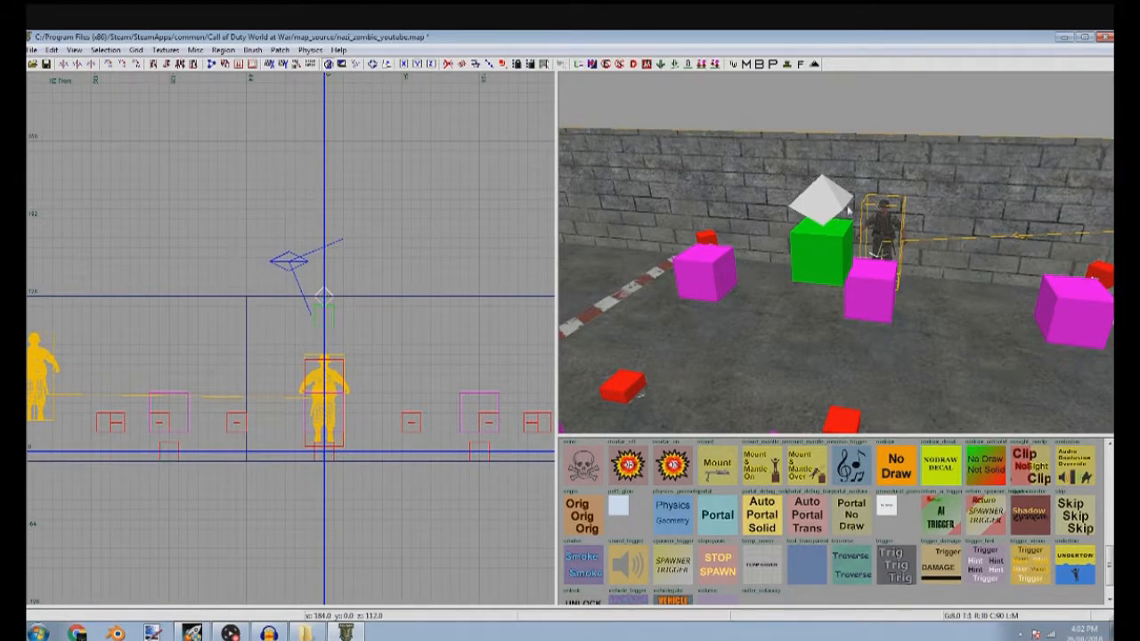
Split the wall behind the zombie spawner into two sections with a gap between them
left_click(850, 209, "shift")
scroll(383, 289, "down", 4)
left_click_drag(118, 324, 344, 322)
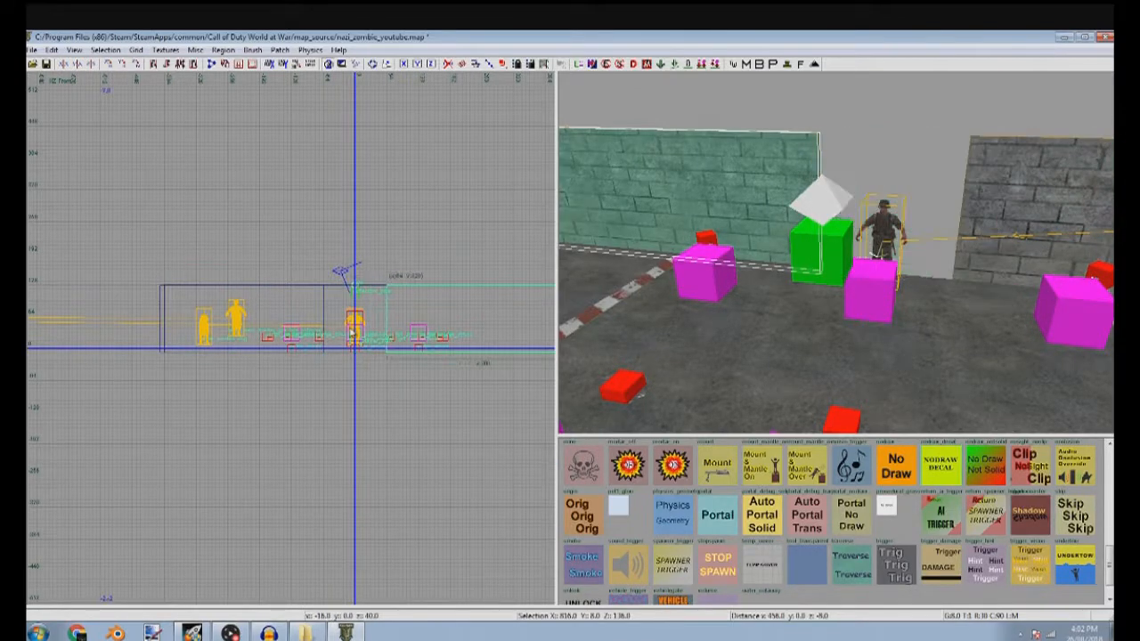
key("Escape")
right_click_drag(876, 249, 885, 235)
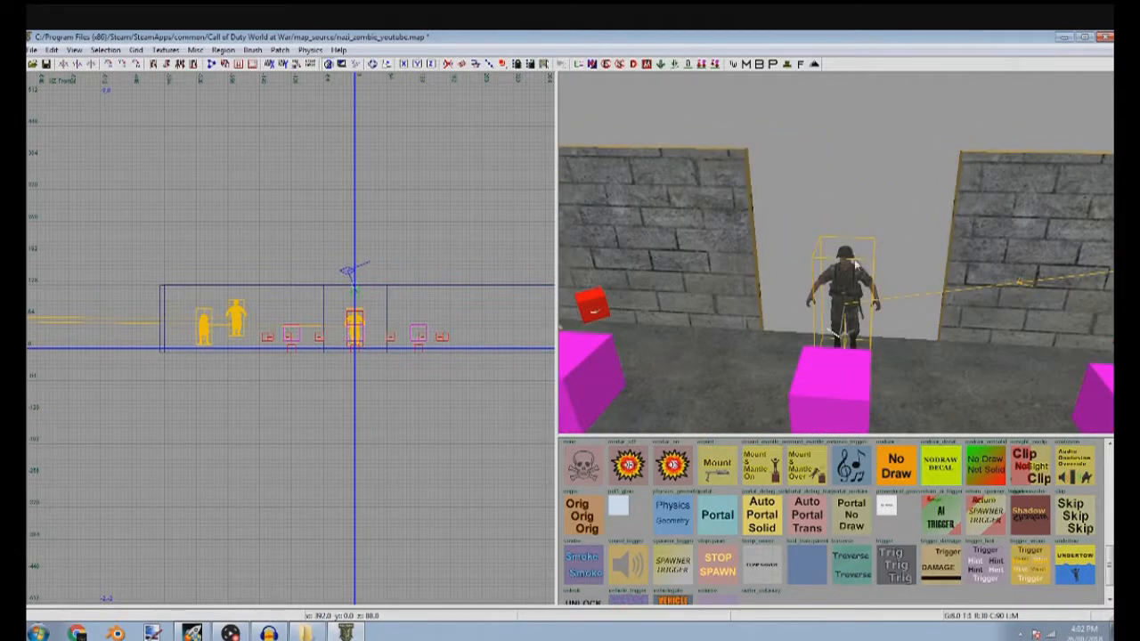
Resize the two wall sections so the gap runs from x -40 to x 40
left_click(729, 253, "shift")
scroll(381, 378, "up", 3)
key("Escape")
left_click_drag(361, 372, 391, 353)
left_click(991, 272, "shift")
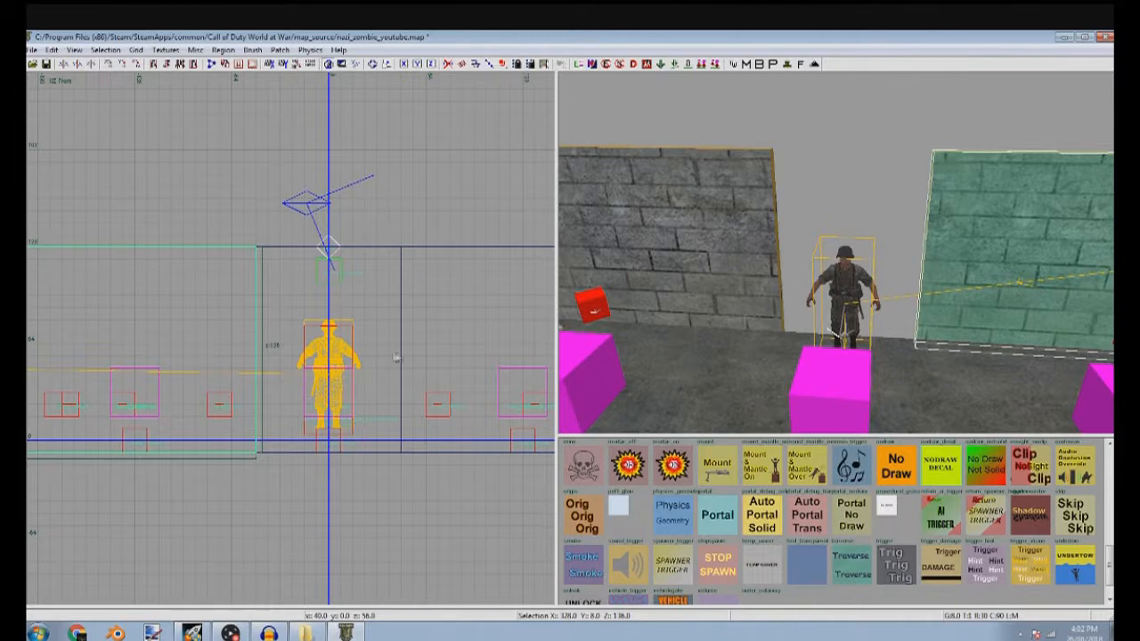
key("Escape")
left_click(453, 344, "shift")
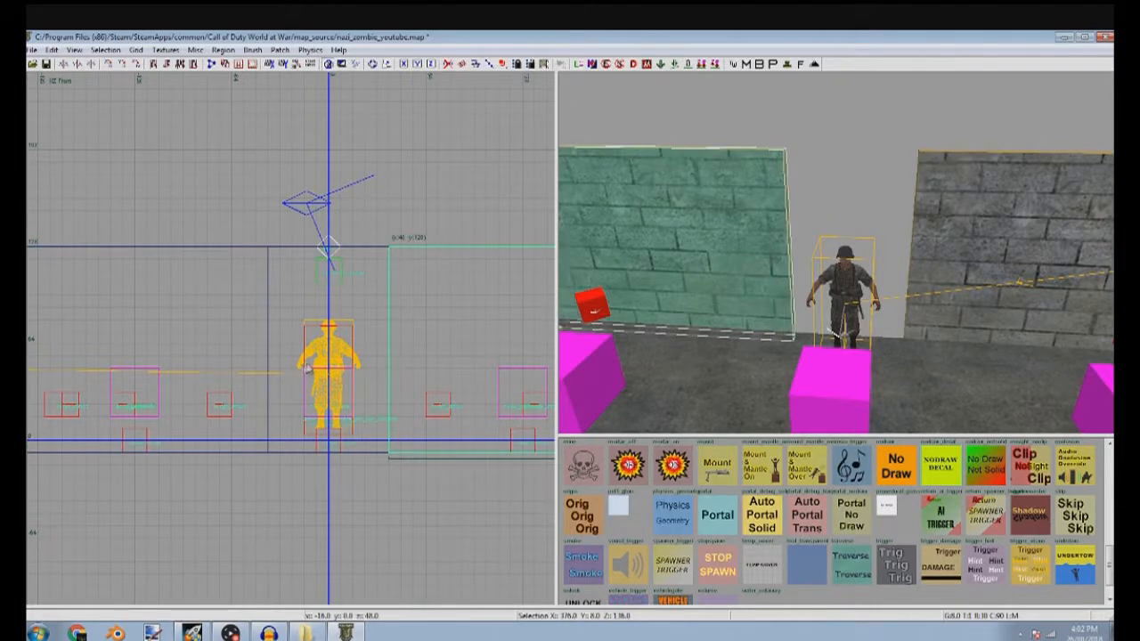
Copy a wall section into the gap, narrow it to 80 units and shorten it to a 24-unit-high header
left_click_drag(330, 346, 203, 344)
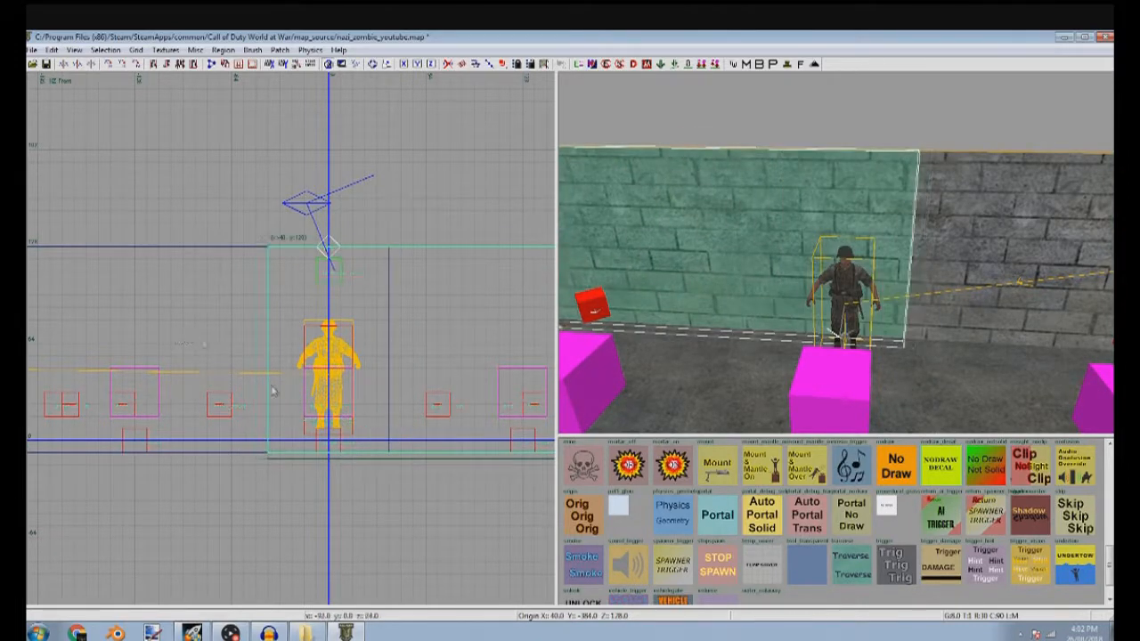
left_click_drag(381, 445, 356, 357)
key("ctrl+z")
left_click_drag(425, 485, 444, 312)
scroll(446, 312, "down", 5)
right_click_drag(447, 312, 288, 312)
left_click_drag(359, 301, 283, 301)
scroll(270, 304, "up", 5)
left_click_drag(227, 271, 239, 283)
key("ctrl+z")
right_click_drag(234, 272, 293, 233)
Make a sill brush 80 units wide and 40 units high below the window opening
left_click_drag(286, 378, 279, 450)
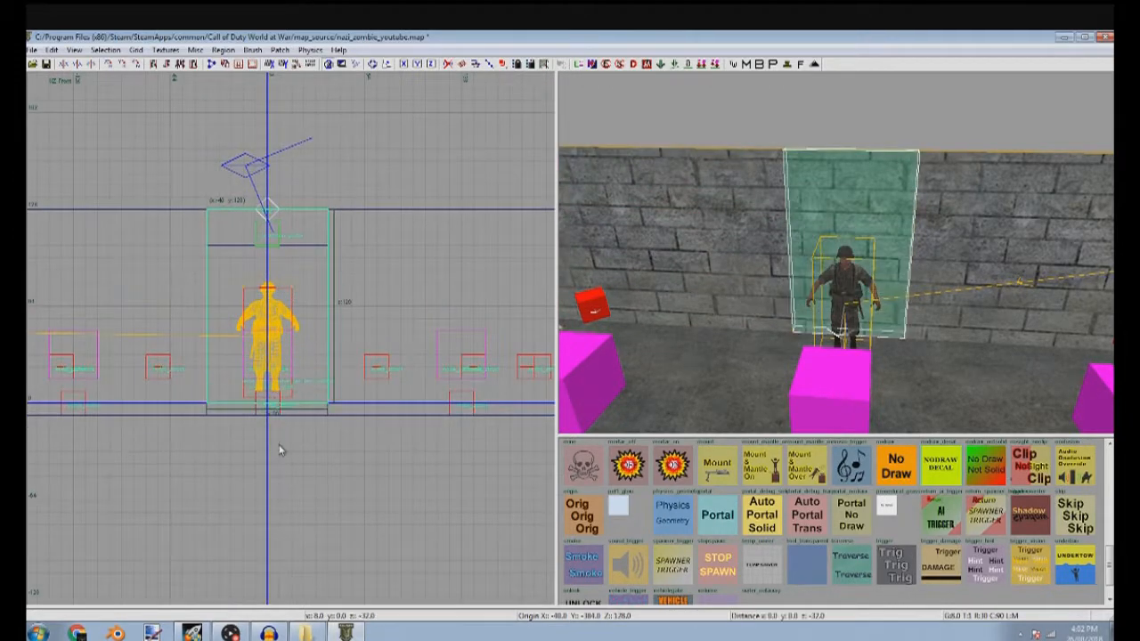
left_click(734, 304, "shift")
left_click(735, 305, "shift")
left_click_drag(246, 191, 271, 323)
Lower the zombie spawner to the floor and move it outside the room, behind the window opening
key("Escape")
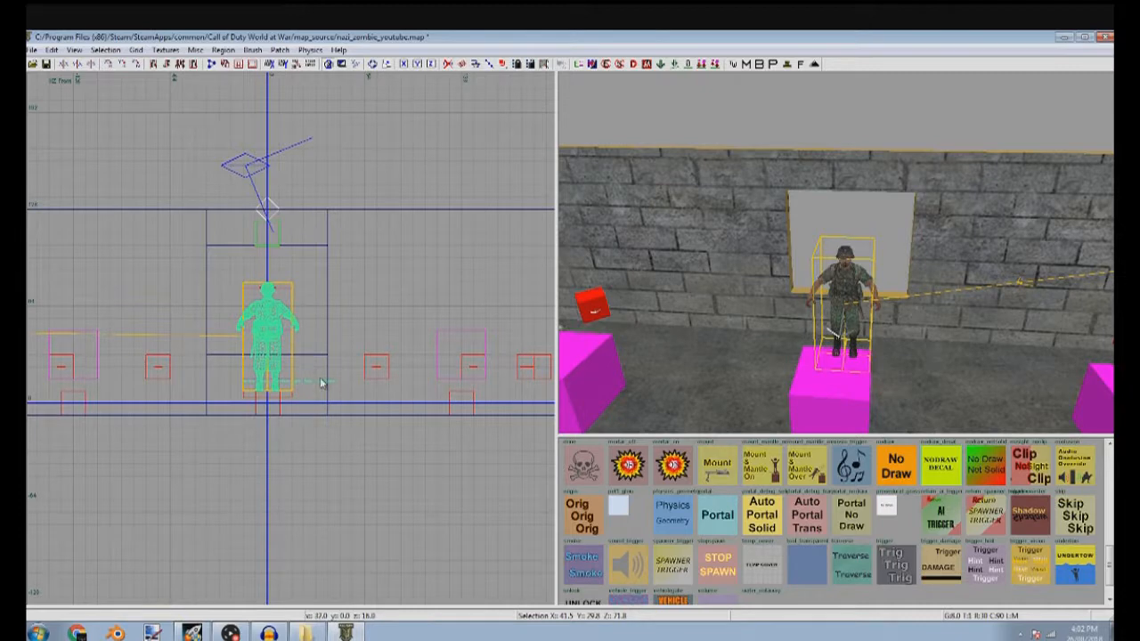
scroll(312, 373, "up", 4)
left_click_drag(217, 305, 216, 334)
key("Escape")
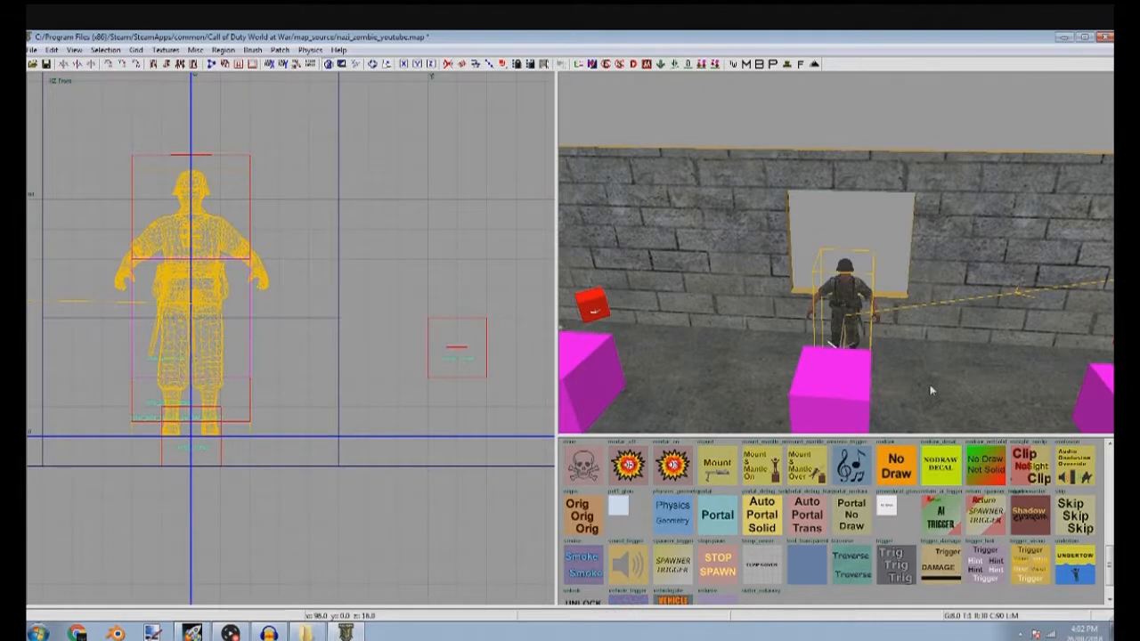
left_click(865, 312, "shift")
key("ctrl+Tab")
scroll(359, 354, "down", 6)
key("ctrl+Tab")
scroll(371, 355, "down", 5)
left_click_drag(355, 353, 362, 411)
key("Escape")
scroll(824, 418, "up", 5)
scroll(824, 417, "down", 3)
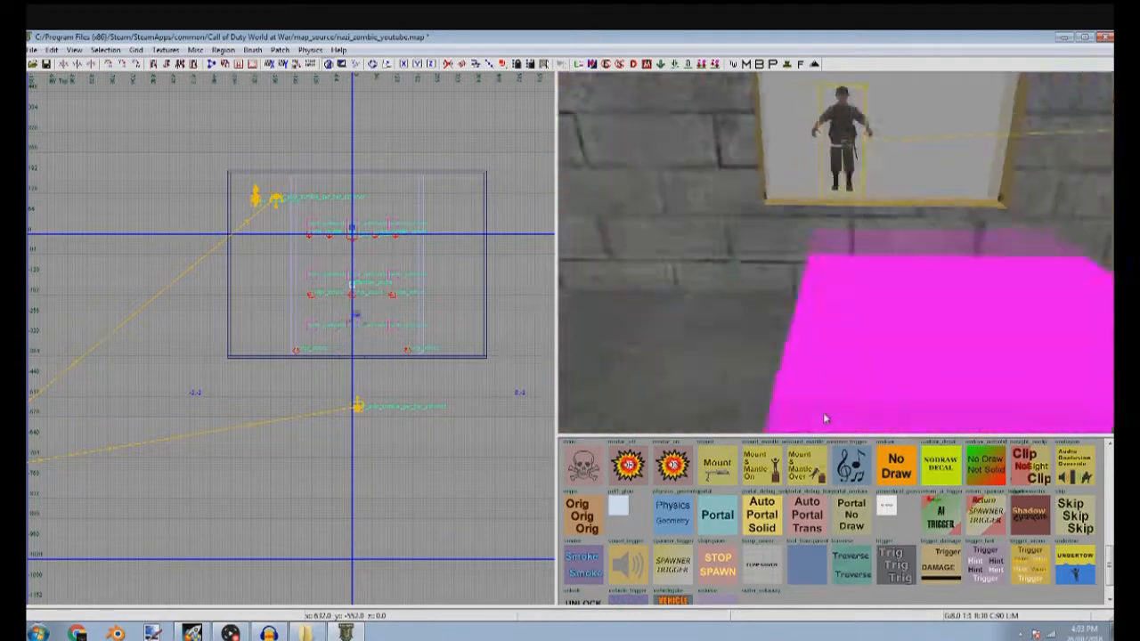
scroll(823, 413, "down", 6)
Extend both side wall sections slightly inward to narrow the window opening, using a 4-unit grid
left_click(742, 239, "shift")
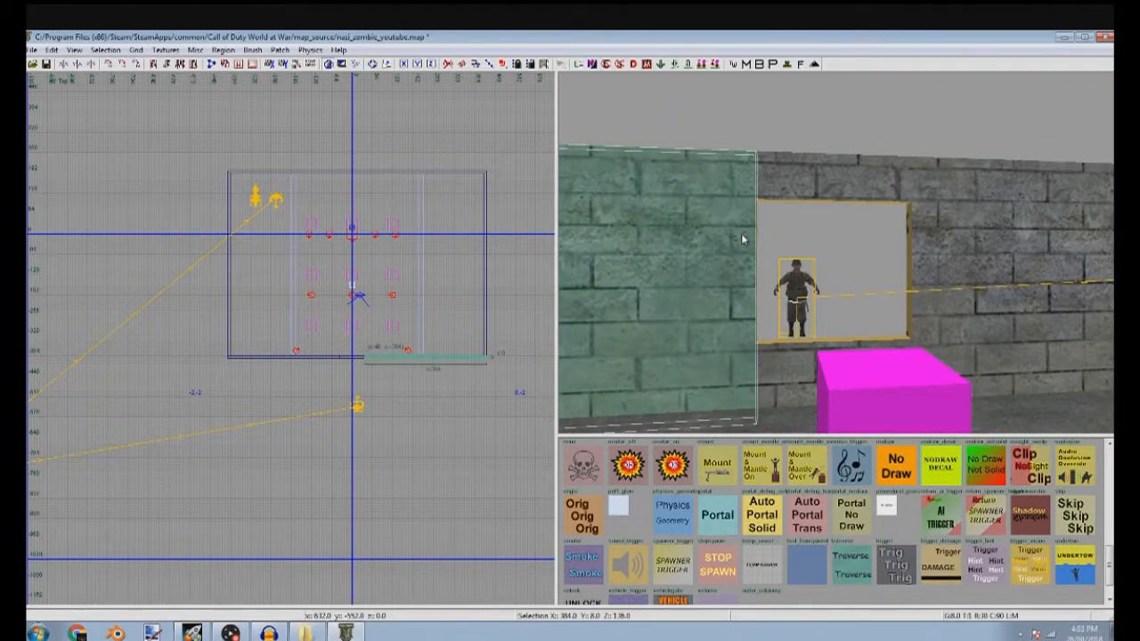
scroll(452, 349, "up", 5)
key("ctrl+Tab")
right_click_drag(260, 330, 474, 343)
scroll(260, 330, "up", 6)
left_click_drag(463, 345, 449, 345)
key("Escape")
left_click(931, 278, "shift")
key("Escape")
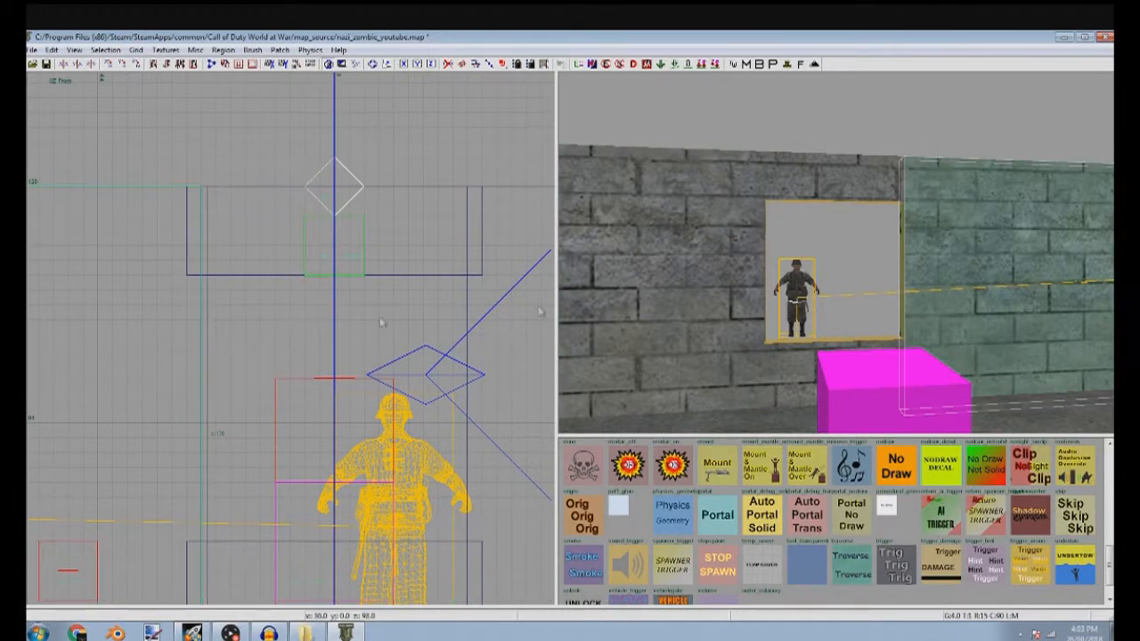
Trim the header and sill brushes on both sides to match the narrowed window opening
left_click(815, 207, "shift")
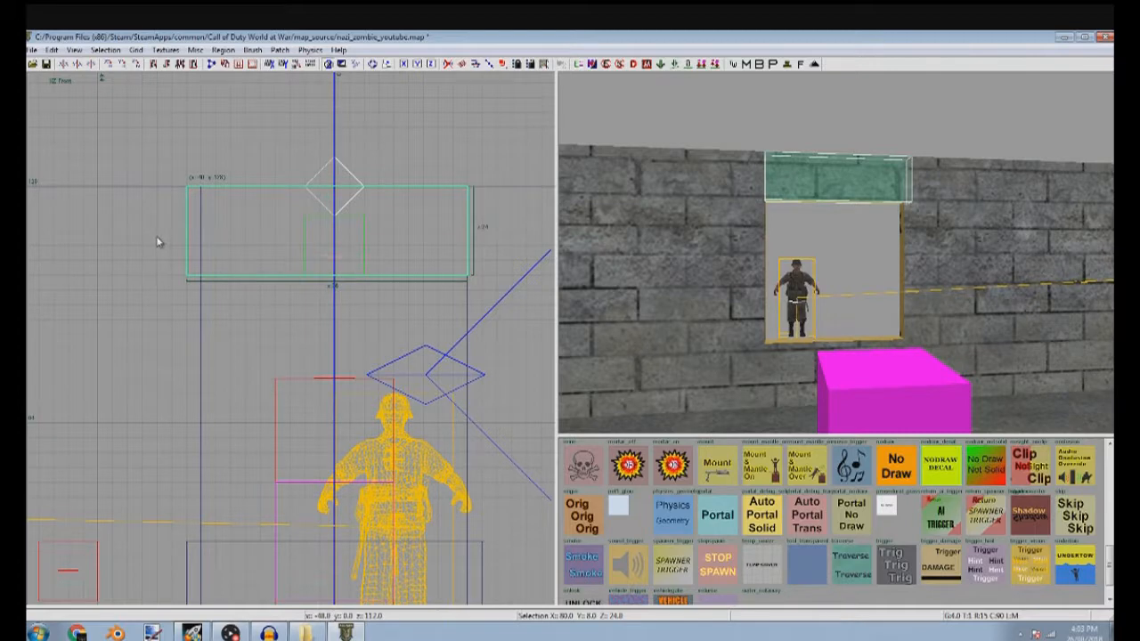
key("Escape")
left_click(262, 570, "shift")
right_click_drag(261, 570, 287, 410)
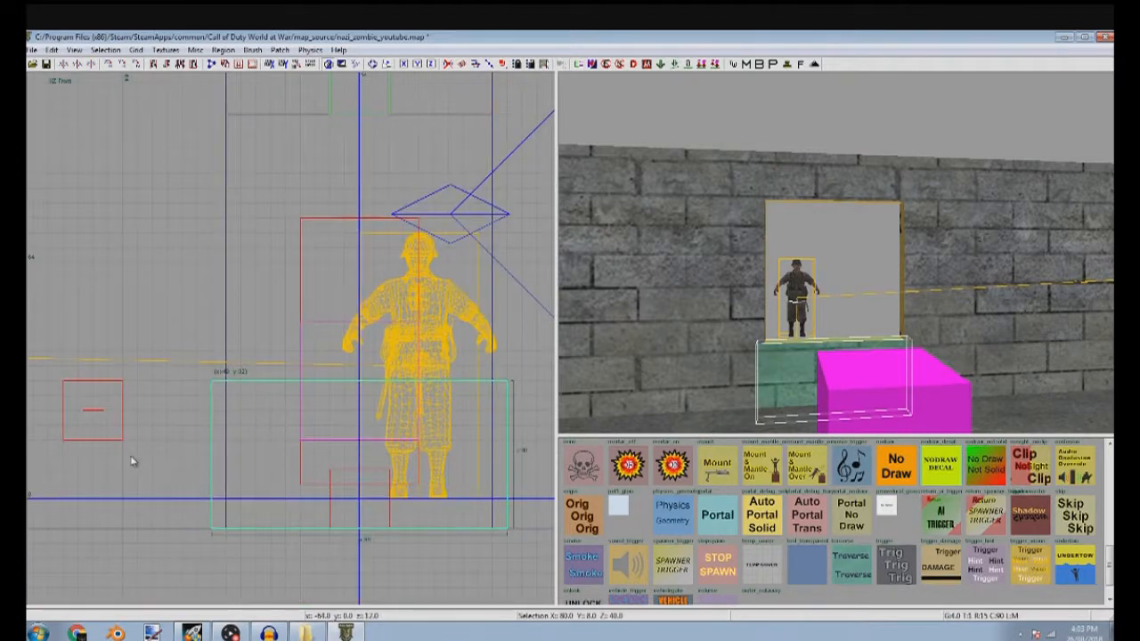
right_click_drag(189, 459, 388, 477)
key("Escape")
Apply the berlin_terrain_rubble_large texture from the grunge category to the inner faces of the window opening
right_click_drag(846, 378, 847, 380)
right_click_drag(729, 307, 776, 330)
left_click(777, 328, "ctrl+alt+shift")
left_click(799, 353, "ctrl+alt+shift")
key("a")
right_click_drag(861, 161, 560, 266)
left_click(673, 258, "ctrl+alt+shift")
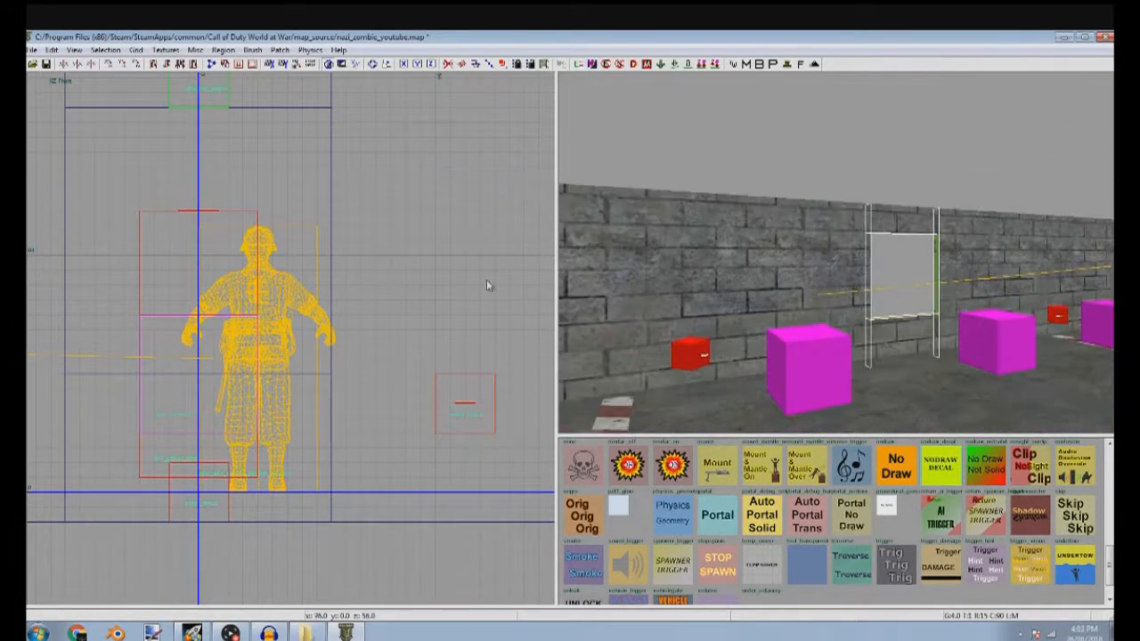
left_click(158, 50)
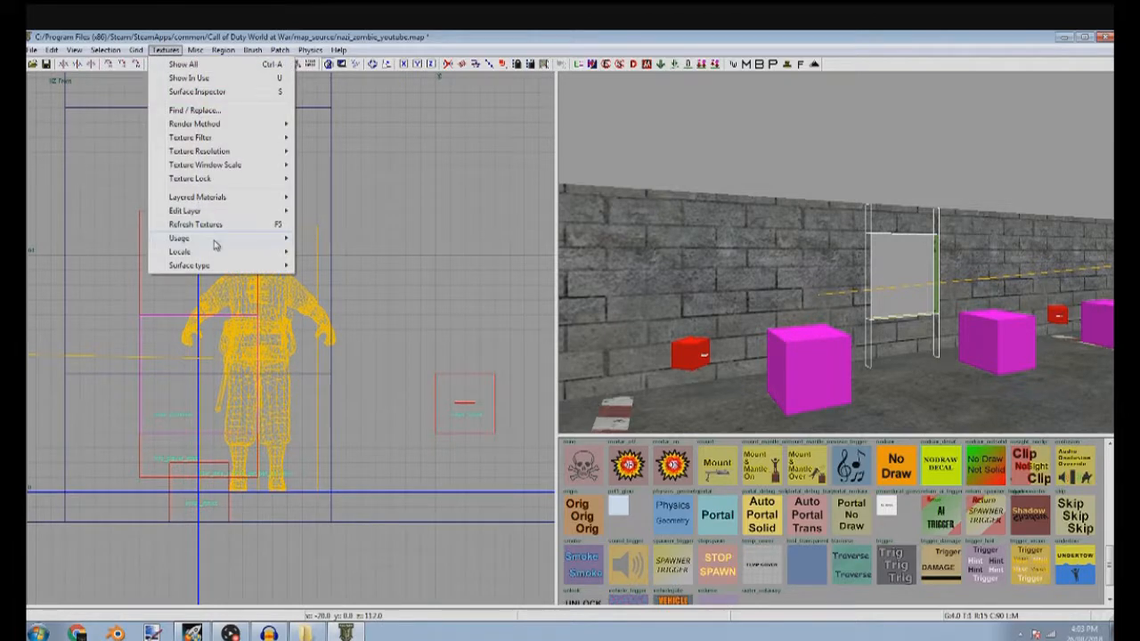
mouse_move(219, 243)
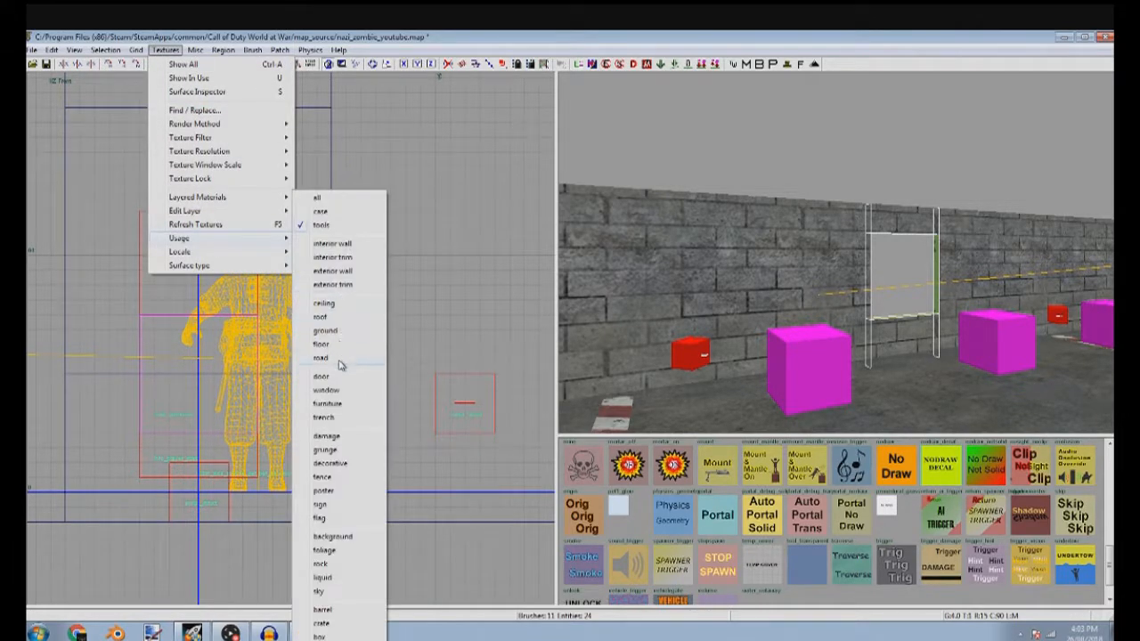
left_click(353, 450)
scroll(898, 529, "down", 6)
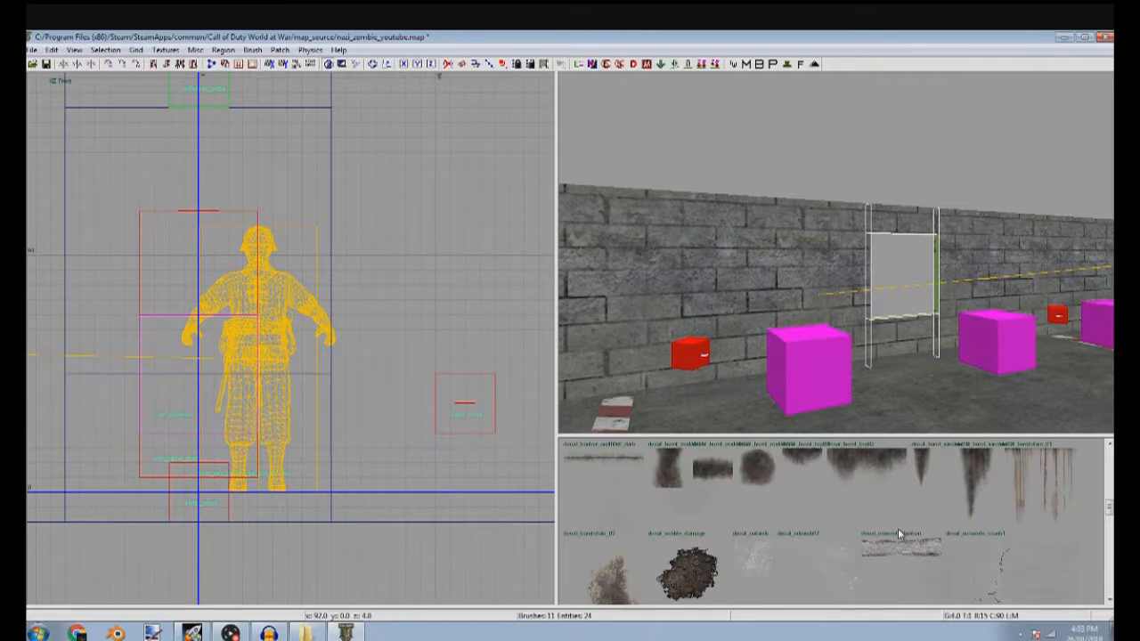
scroll(898, 528, "down", 6)
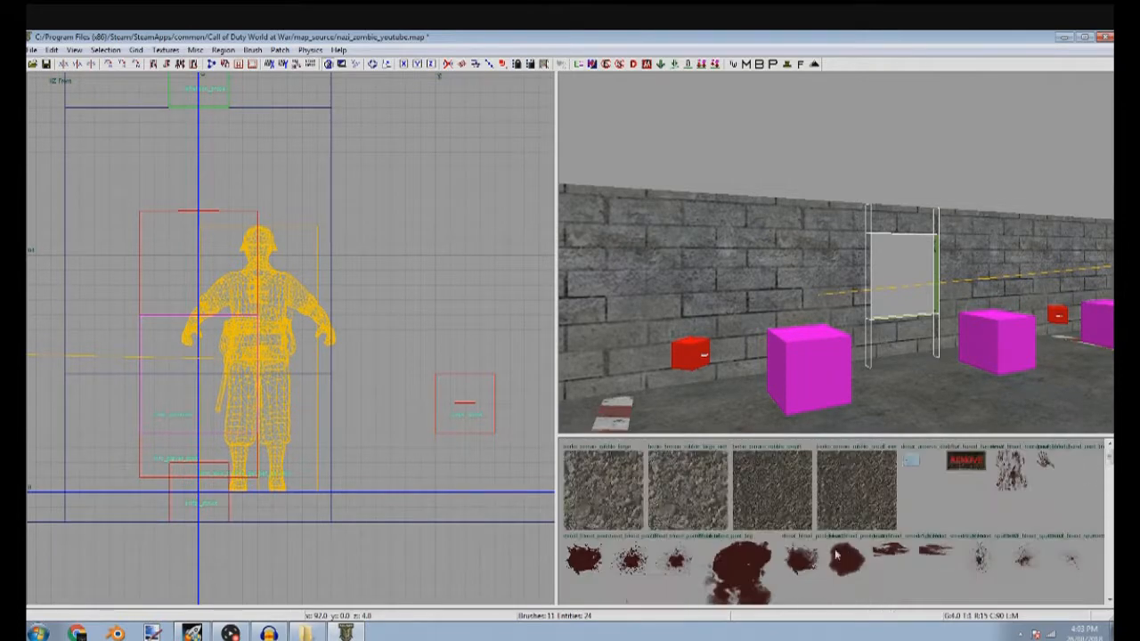
mouse_move(989, 330)
right_mouse_down()
mouse_move(995, 294)
mouse_move(967, 329)
right_mouse_up()
key("Escape")
Duplicate the window's header and sill brushes and move the copies along the wall to the right for a second window
right_click_drag(995, 294, 997, 301)
mouse_move(906, 374)
right_mouse_down()
mouse_move(980, 365)
mouse_move(966, 397)
mouse_move(900, 392)
right_mouse_up()
right_click_drag(730, 294, 778, 300)
left_click(791, 228, "shift")
scroll(267, 271, "down", 8)
middle_click(284, 280)
key("7")
right_click_drag(456, 274, 437, 283)
scroll(315, 285, "up", 4)
key("Escape")
mouse_move(642, 276)
right_mouse_down()
mouse_move(645, 307)
mouse_move(654, 276)
mouse_move(628, 267)
mouse_move(646, 205)
mouse_move(864, 216)
right_mouse_up()
left_click(788, 253, "shift")
left_click(797, 109, "shift")
scroll(253, 296, "down", 4)
mouse_move(254, 297)
left_mouse_down()
mouse_move(242, 329)
mouse_move(262, 314)
mouse_move(392, 310)
left_mouse_up()
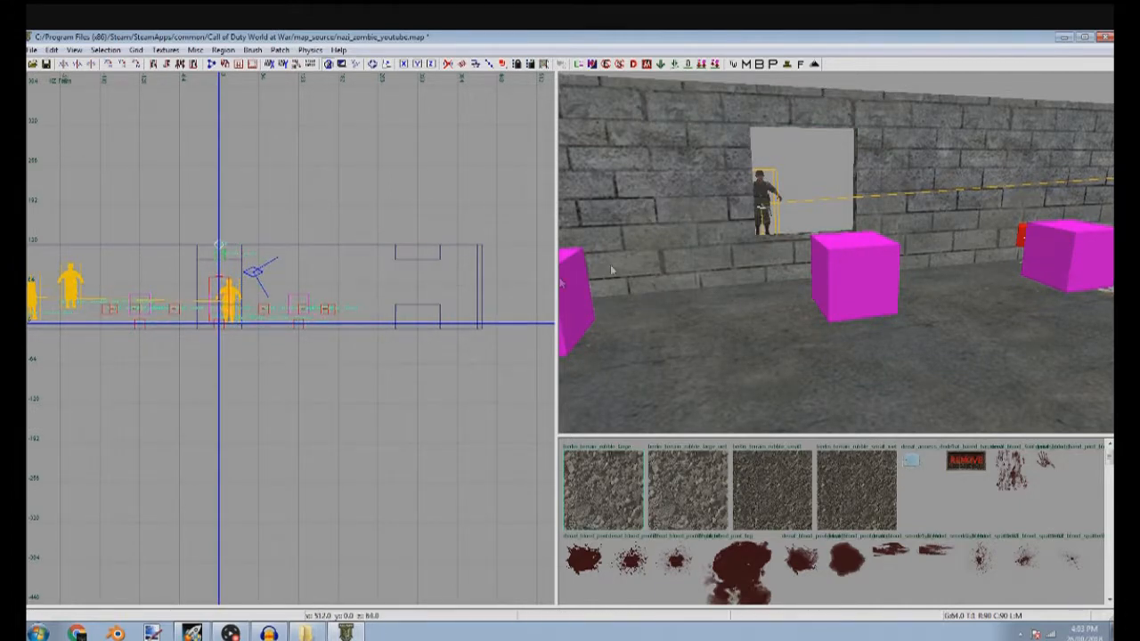
key("Escape")
Duplicate the wall section behind the second window and resize the copy to cover only one side of the opening
right_click_drag(664, 254, 677, 240)
left_click(681, 223, "shift")
scroll(249, 269, "up", 4)
key("space")
left_click_drag(444, 363, 394, 262)
scroll(367, 269, "down", 3)
right_click_drag(311, 268, 262, 268)
left_click_drag(241, 289, 442, 292)
right_click_drag(525, 289, 370, 283)
scroll(315, 287, "up", 4)
left_click_drag(287, 284, 351, 277)
key("Escape")
Shorten the original wall section so it ends at the other edge of the second window opening
left_click(642, 208, "shift")
scroll(374, 262, "down", 3)
right_click_drag(374, 262, 351, 267)
mouse_move(514, 290)
left_mouse_down()
mouse_move(458, 292)
mouse_move(360, 260)
left_mouse_up()
scroll(308, 247, "up", 4)
key("3")
key("Escape")
Set the texture stretch to 0.25 horizontally and vertically on the wall, header and sill faces around the second window
right_click_drag(757, 237, 778, 299)
left_click(921, 273, "shift")
key("s")
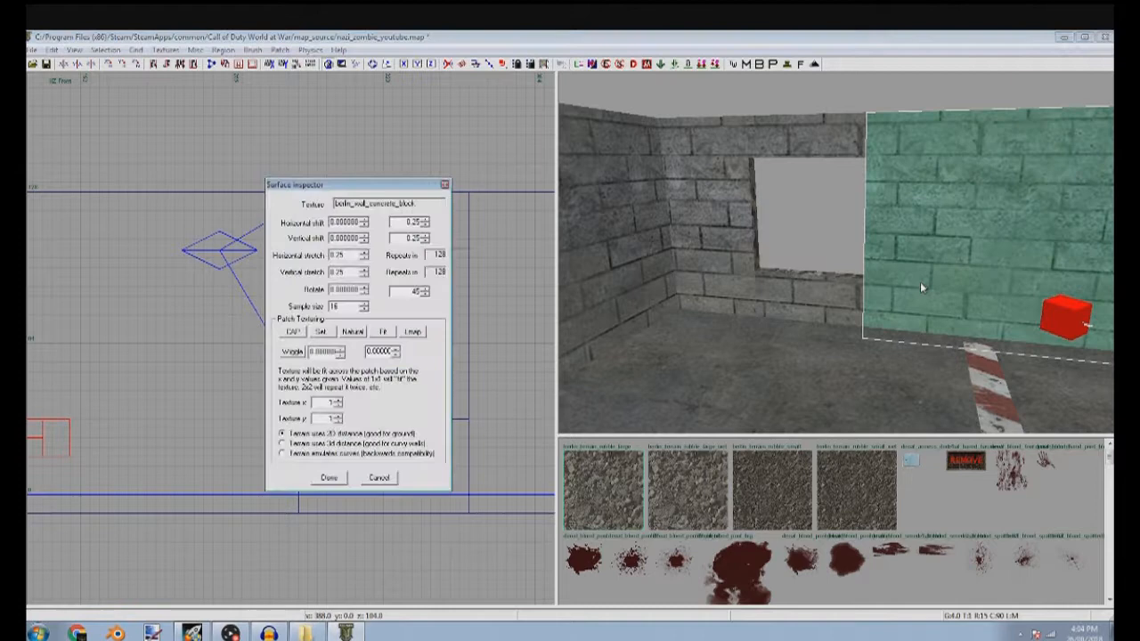
left_click(828, 306, "shift")
left_click(343, 256)
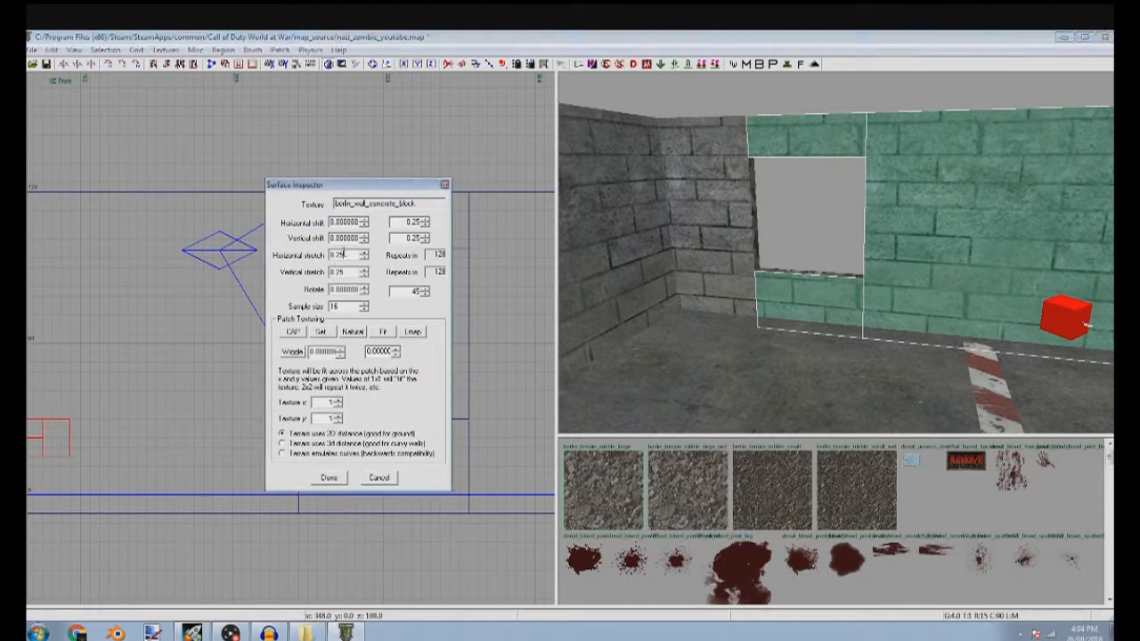
key("Escape")
key("Escape")
Duplicate the middle window's header and sill brushes and move the copies 320 units left for a third window
mouse_move(990, 247)
right_mouse_down()
mouse_move(861, 283)
mouse_move(888, 301)
right_mouse_up()
left_click(862, 284, "shift")
left_click(814, 108, "shift")
scroll(392, 197, "down", 5)
key("6")
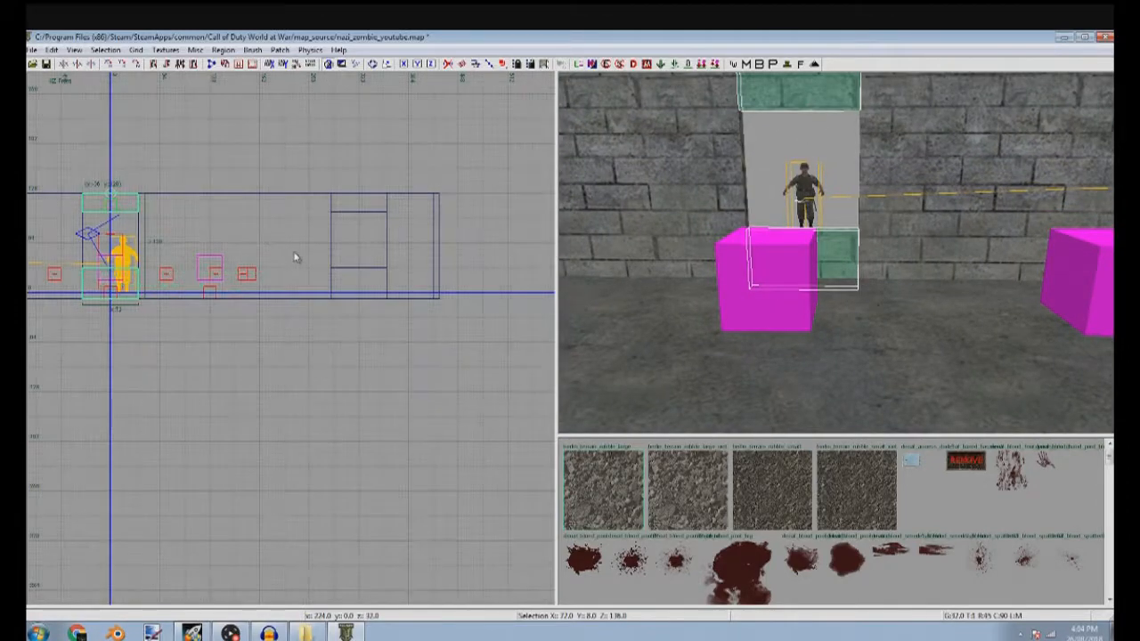
right_click_drag(234, 269, 540, 267)
mouse_move(404, 281)
left_mouse_down()
mouse_move(429, 306)
mouse_move(181, 270)
left_mouse_up()
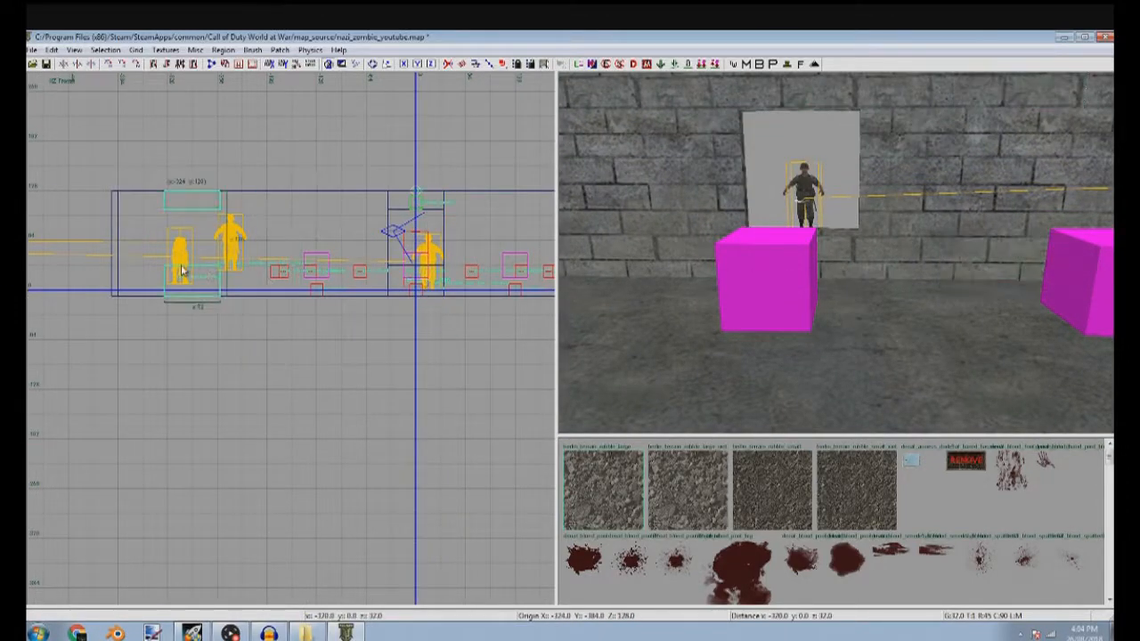
Shorten the left wall section so it ends at the third window opening's inner edge, refining it on a finer grid
right_click_drag(665, 244, 707, 215)
left_click(669, 211, "shift")
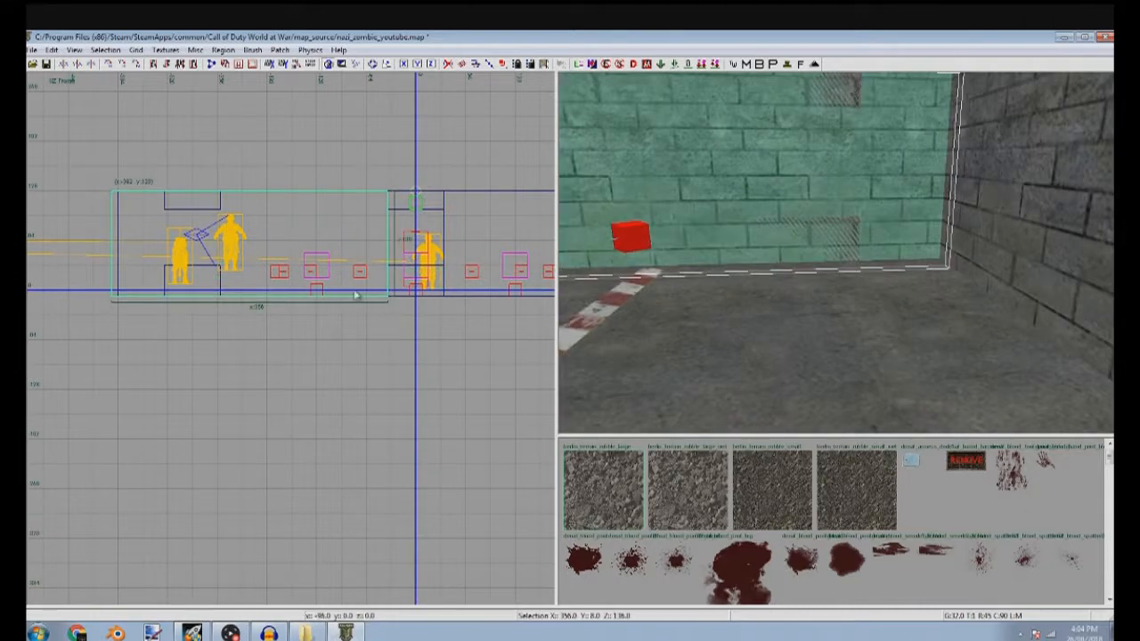
scroll(197, 272, "up", 9)
left_click_drag(76, 257, 316, 288)
key("4")
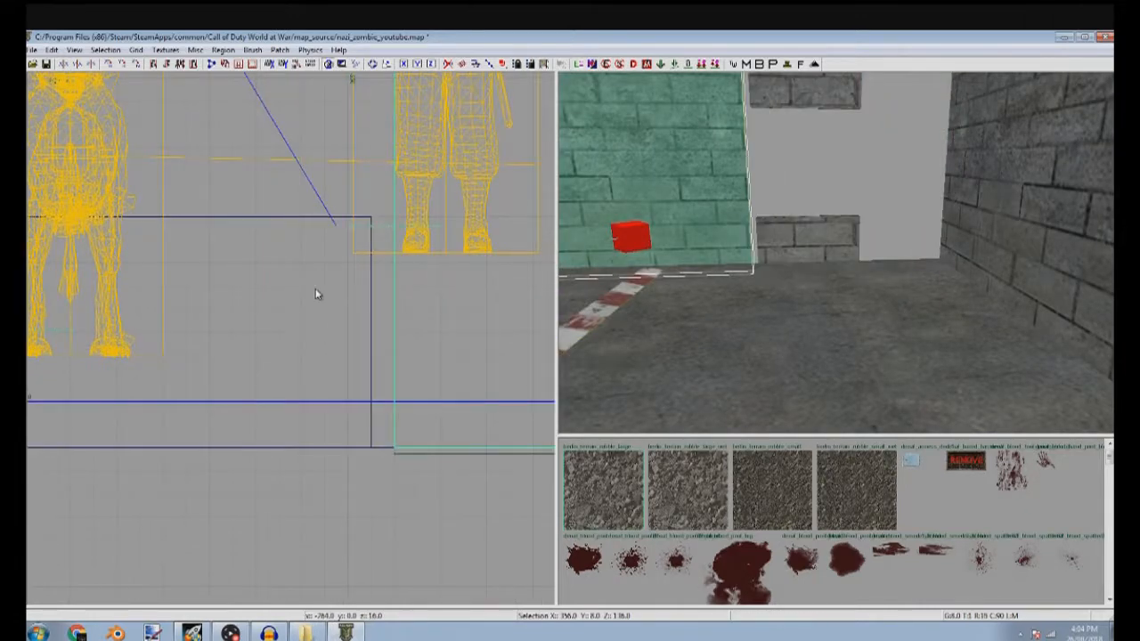
key("Escape")
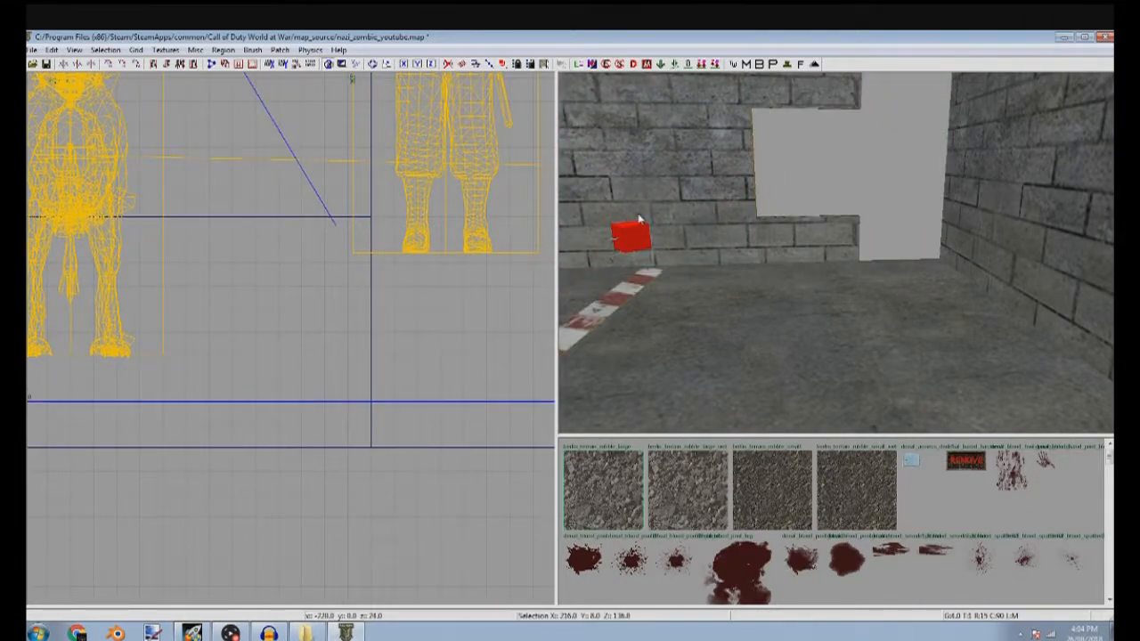
Duplicate the shortened wall section and resize the copy to fill the wall between the third window and the room corner
left_click(638, 219, "shift")
scroll(279, 269, "down", 5)
scroll(270, 274, "down", 3)
left_click_drag(241, 263, 133, 259)
left_click_drag(474, 260, 255, 260)
key("ctrl+Tab")
key("ctrl+Tab")
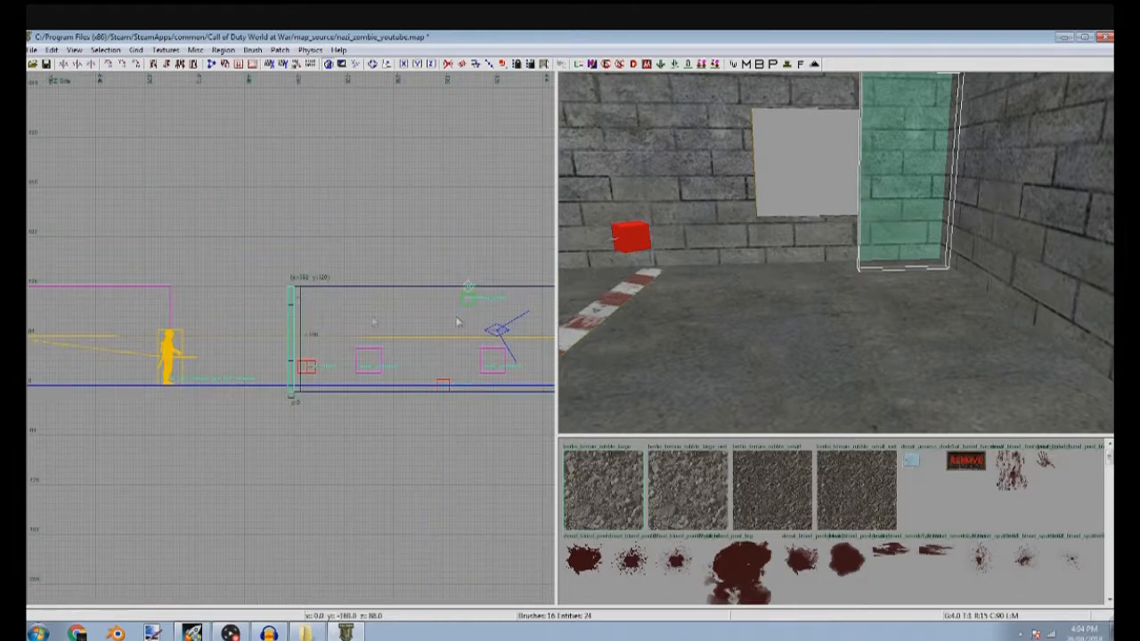
left_click(1038, 200, "shift")
left_click(1039, 200, "shift")
key("Escape")
Set the texture stretch to 0.25 on the wall, header and sill faces around the third window
right_click_drag(820, 268, 871, 237)
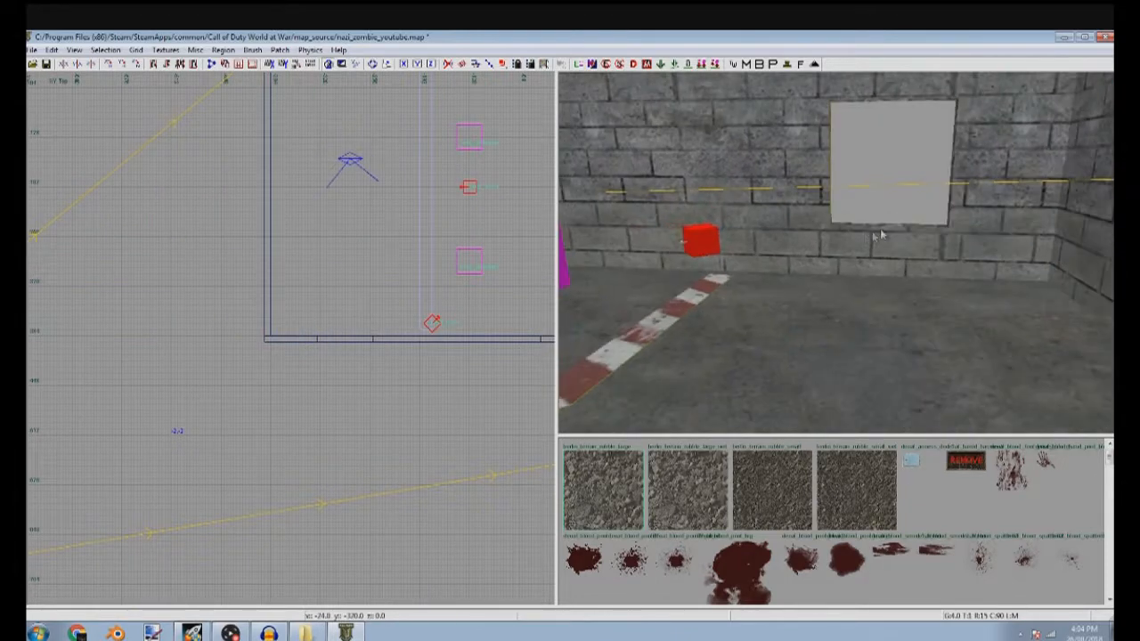
left_click(797, 201, "shift")
key("s")
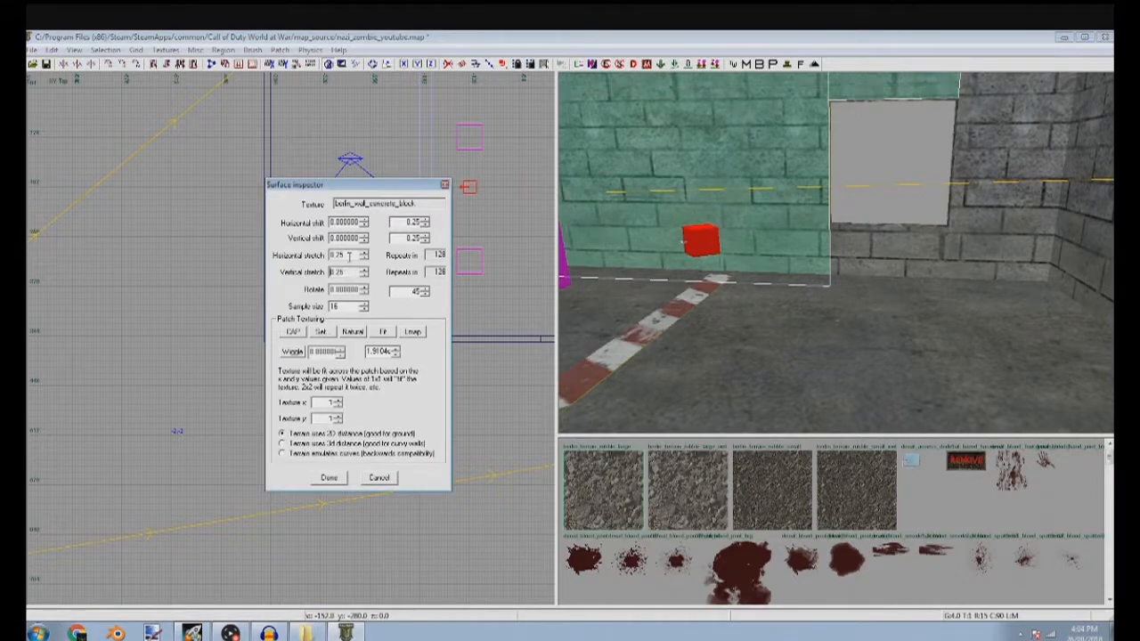
key("Escape")
left_click(820, 242, "shift")
key("s")
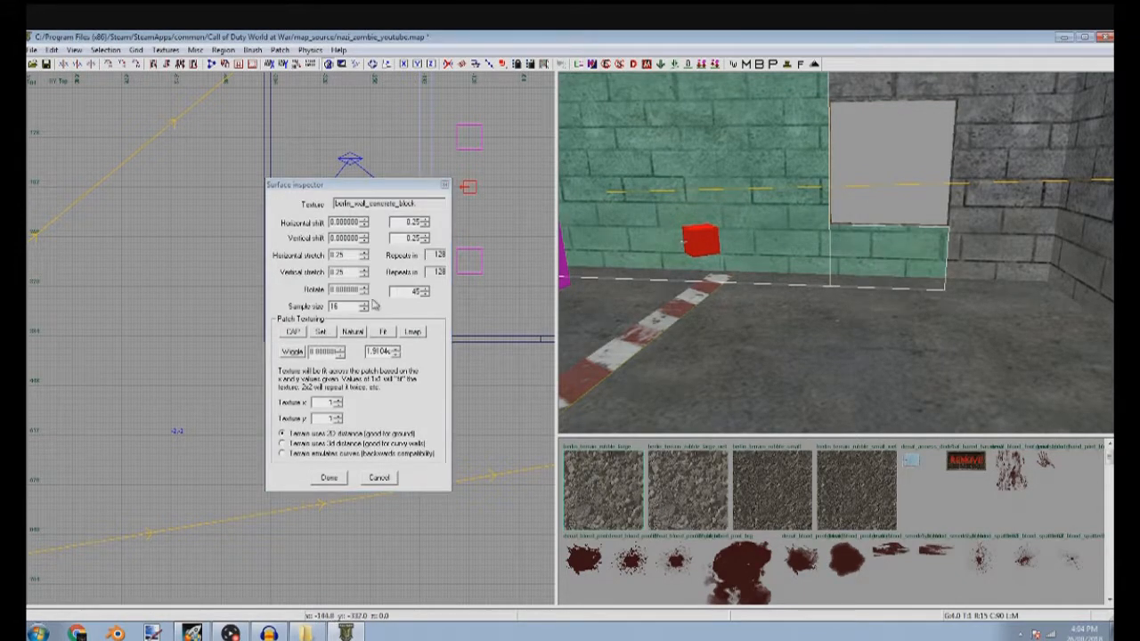
key("Escape")
key("Escape")
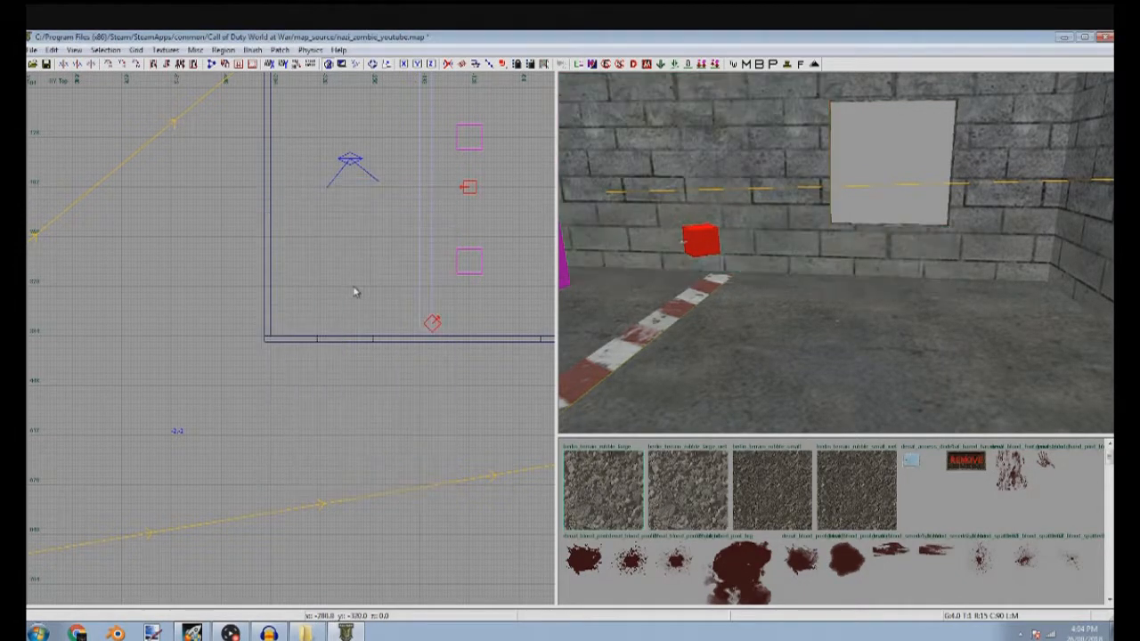
Duplicate the middle window's sill and resize the copy to 72 by 72 units so it fills the opening
right_click_drag(894, 209, 873, 215)
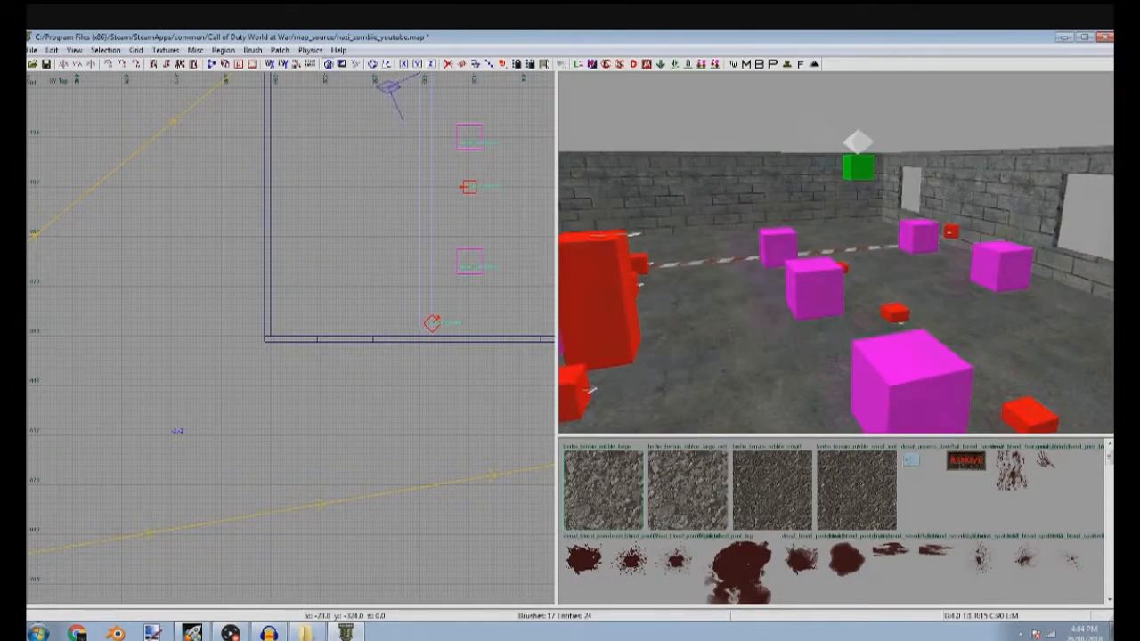
right_click_drag(778, 229, 777, 226)
left_click(811, 278, "shift")
right_click_drag(481, 317, 369, 328)
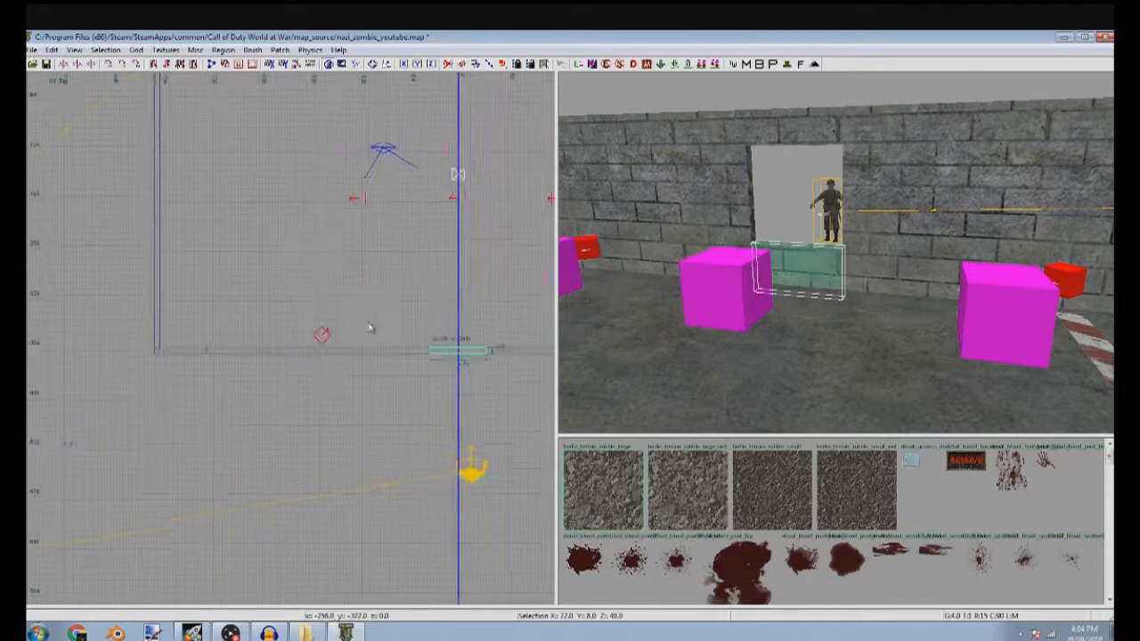
scroll(459, 349, "up", 5)
left_click_drag(416, 358, 425, 366)
key("ctrl+Tab")
key("ctrl+Tab")
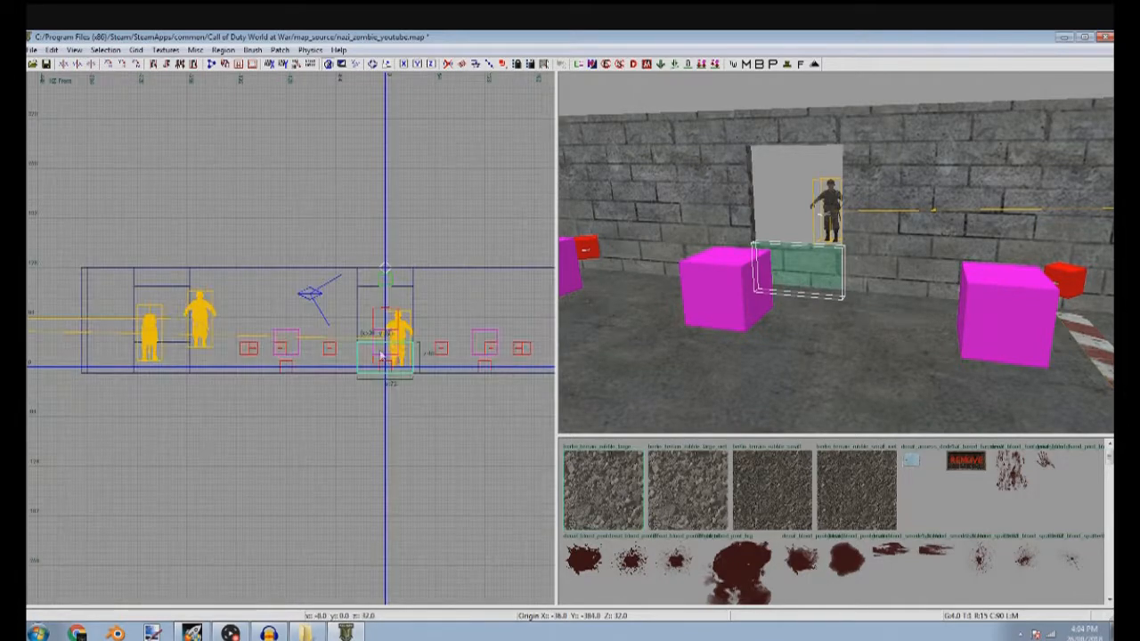
left_click_drag(398, 303, 396, 247)
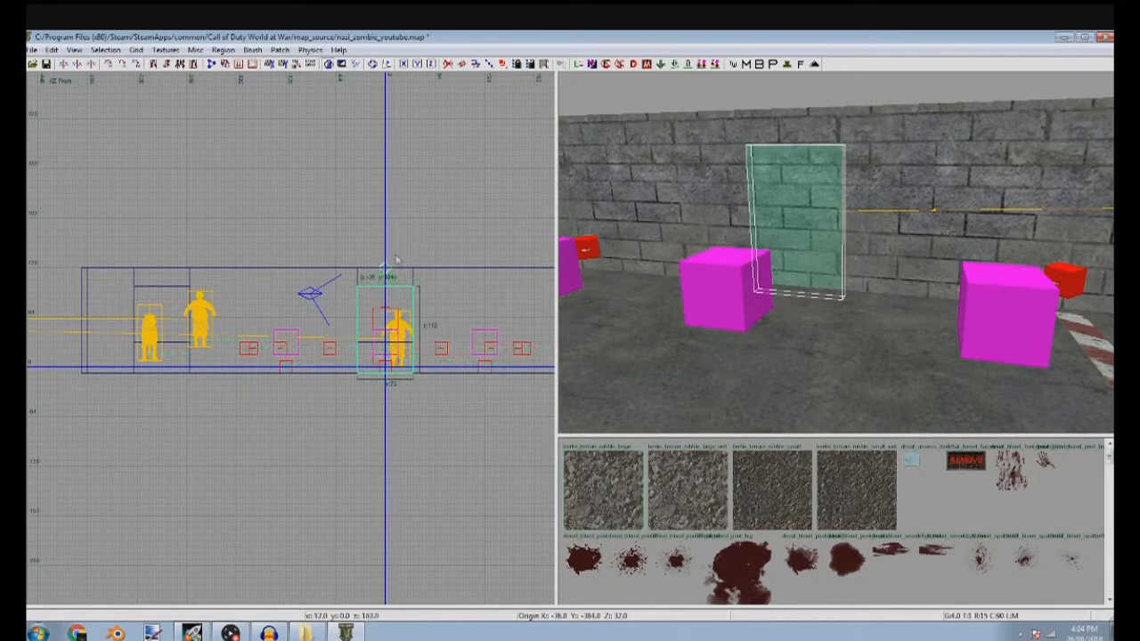
left_click_drag(386, 429, 392, 395)
Apply the clip_player tool texture to the brush filling the middle window
left_click(160, 51)
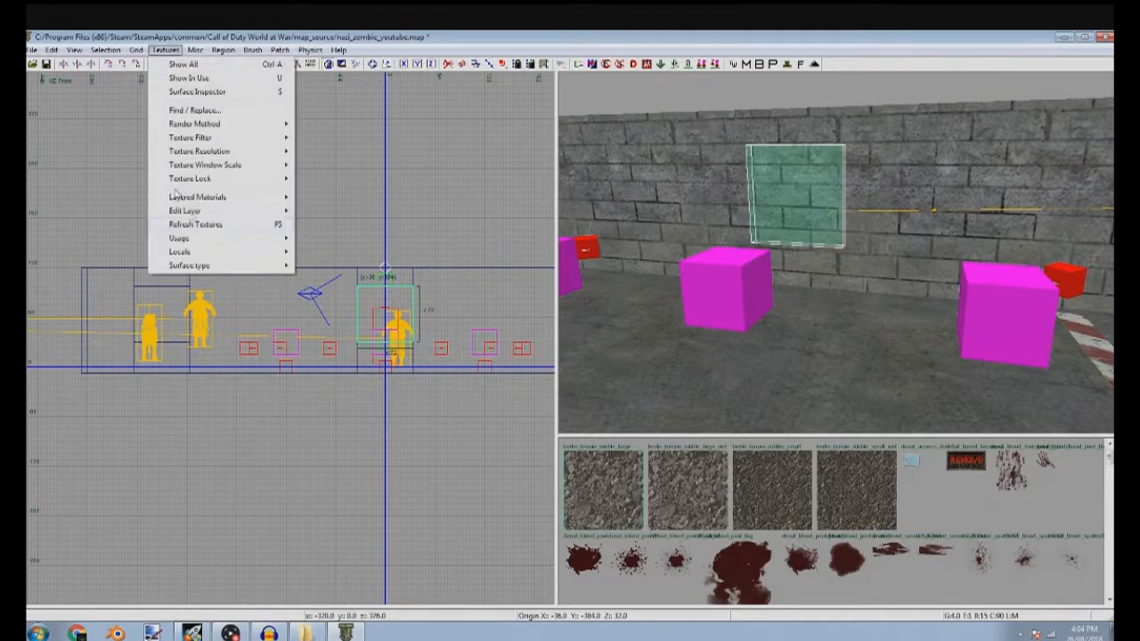
mouse_move(227, 243)
left_click(330, 241)
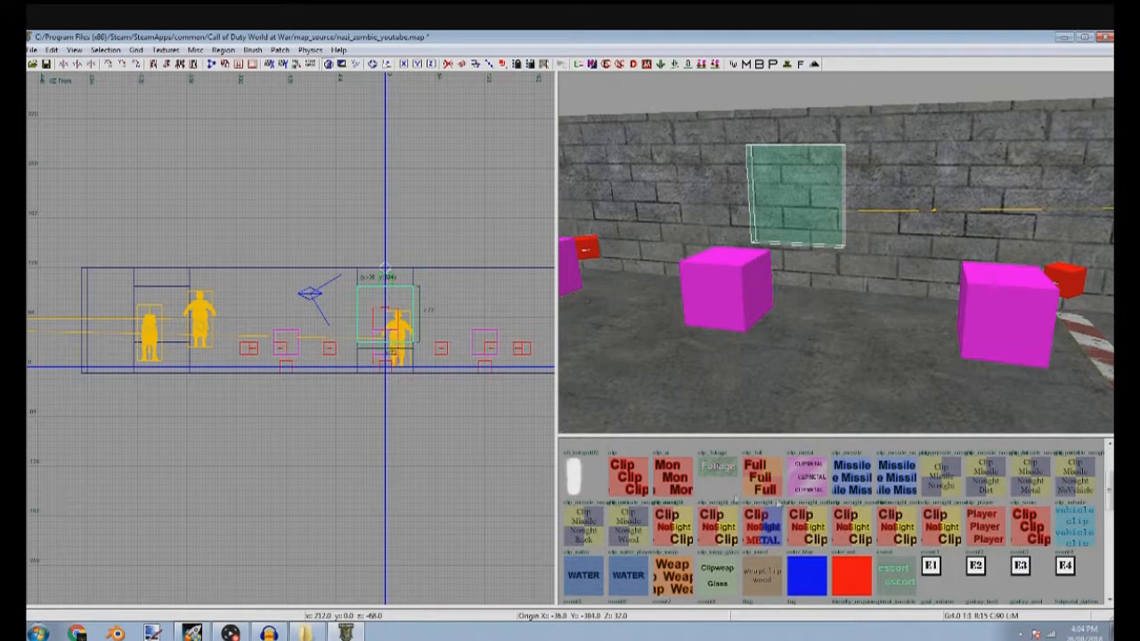
left_click(985, 525)
Duplicate the player clip brush into both the left and right window openings
scroll(395, 441, "down", 3)
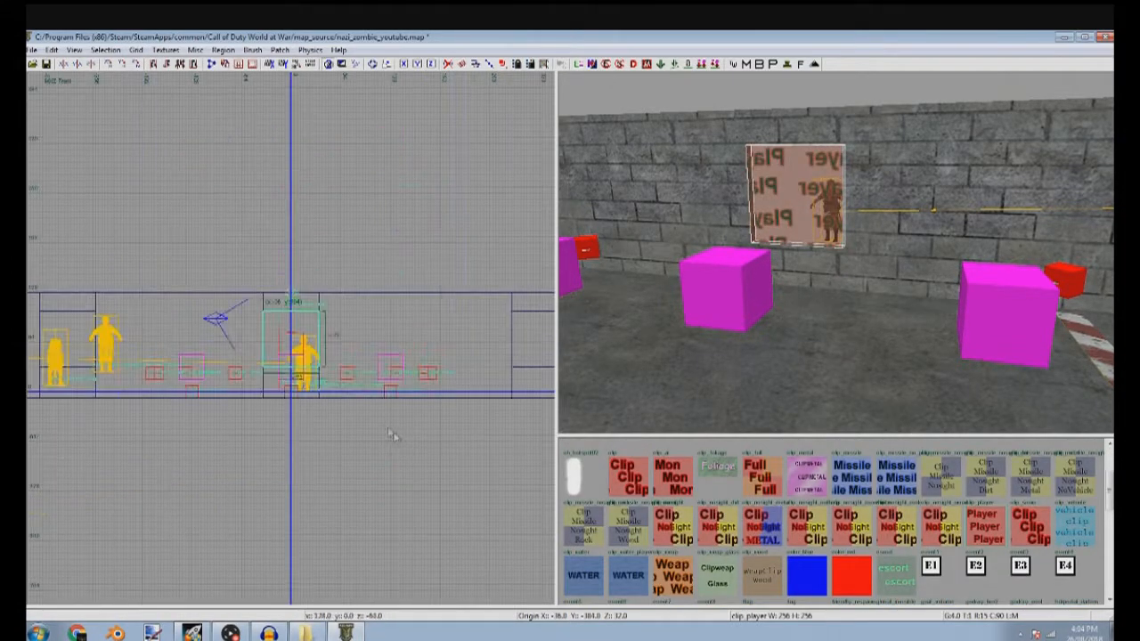
scroll(342, 405, "up", 5)
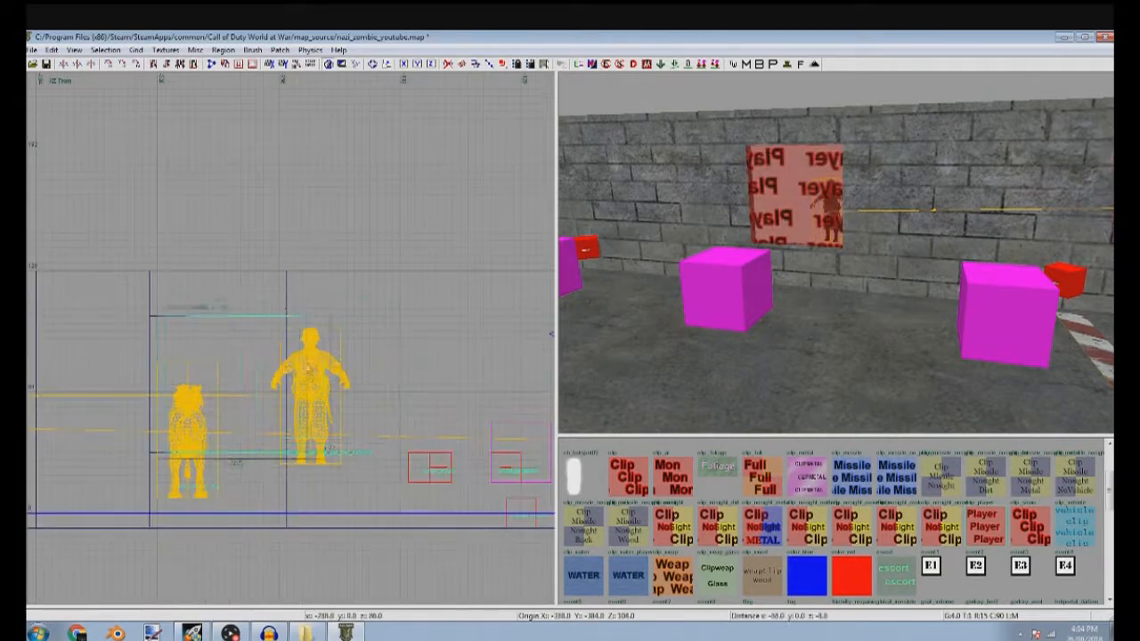
scroll(272, 367, "down", 5)
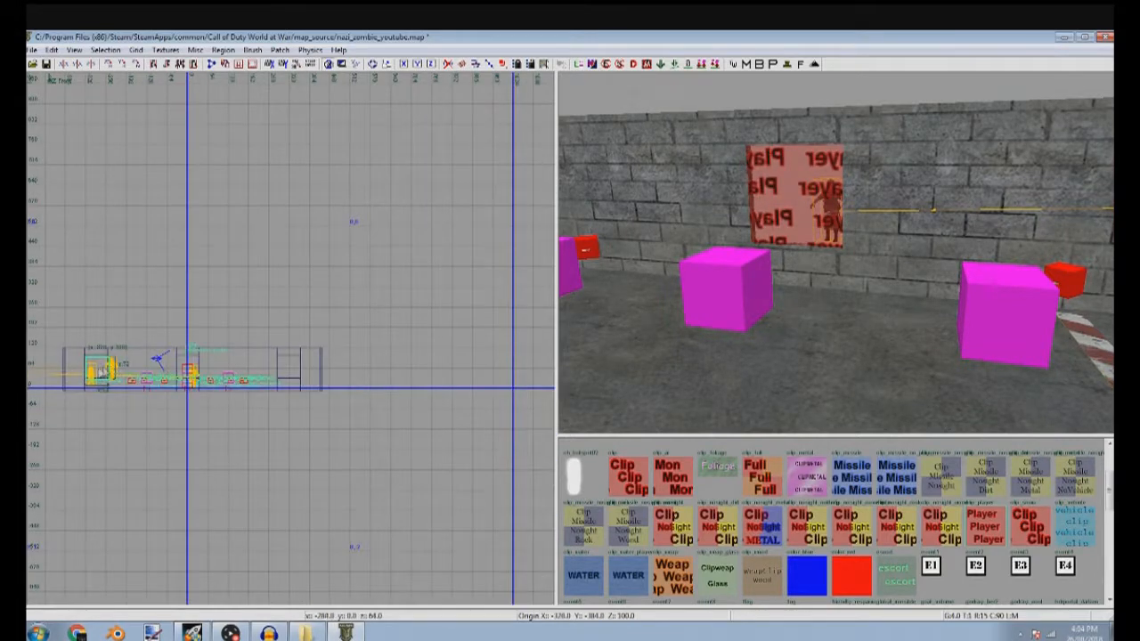
scroll(302, 374, "up", 8)
mouse_move(312, 376)
left_mouse_down()
mouse_move(280, 376)
mouse_move(283, 366)
left_mouse_up()
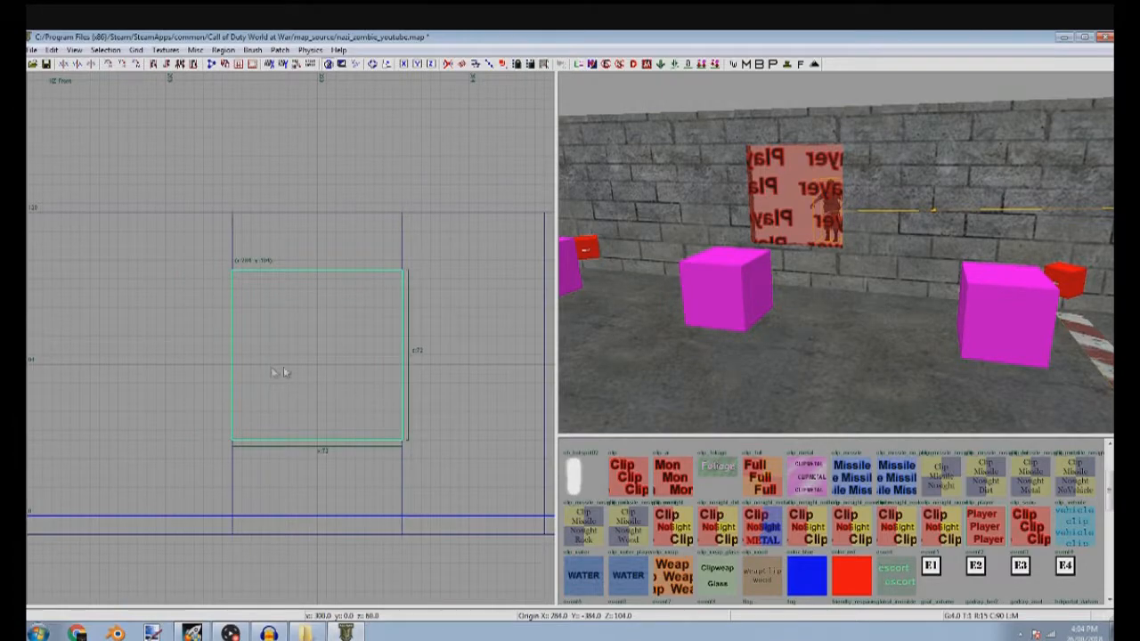
key("Escape")
Draw a brush outside the window wall and align it with the wall's outer face and left end
right_click_drag(695, 320, 703, 383)
right_click_drag(855, 285, 922, 276)
scroll(334, 357, "down", 6)
key("ctrl+Tab")
key("ctrl+Tab")
scroll(256, 259, "up", 6)
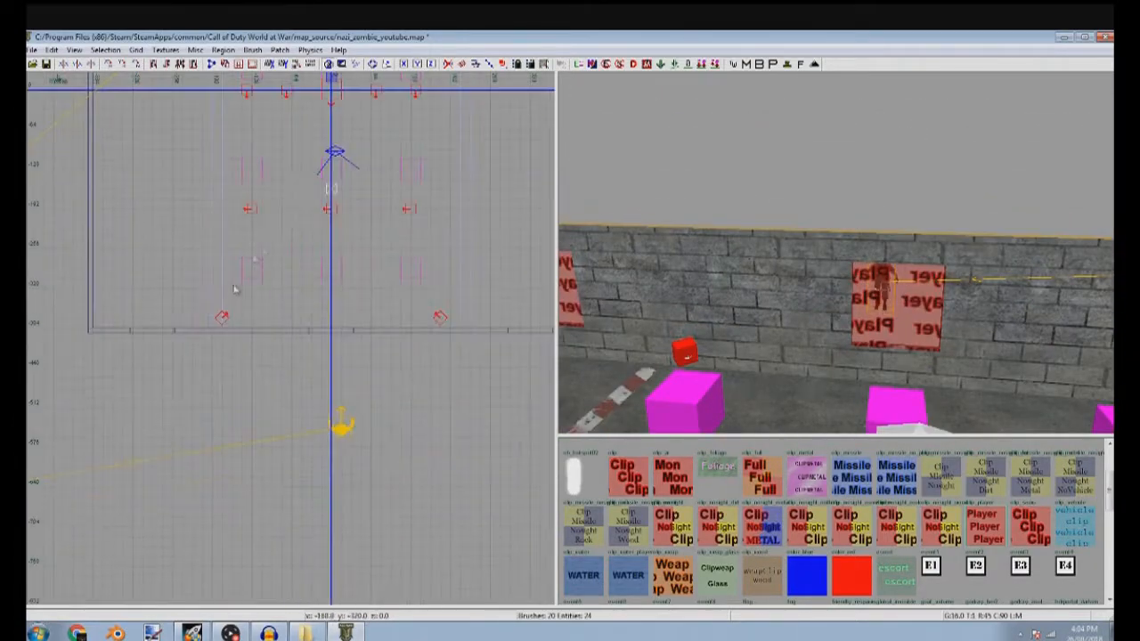
scroll(282, 331, "up", 2)
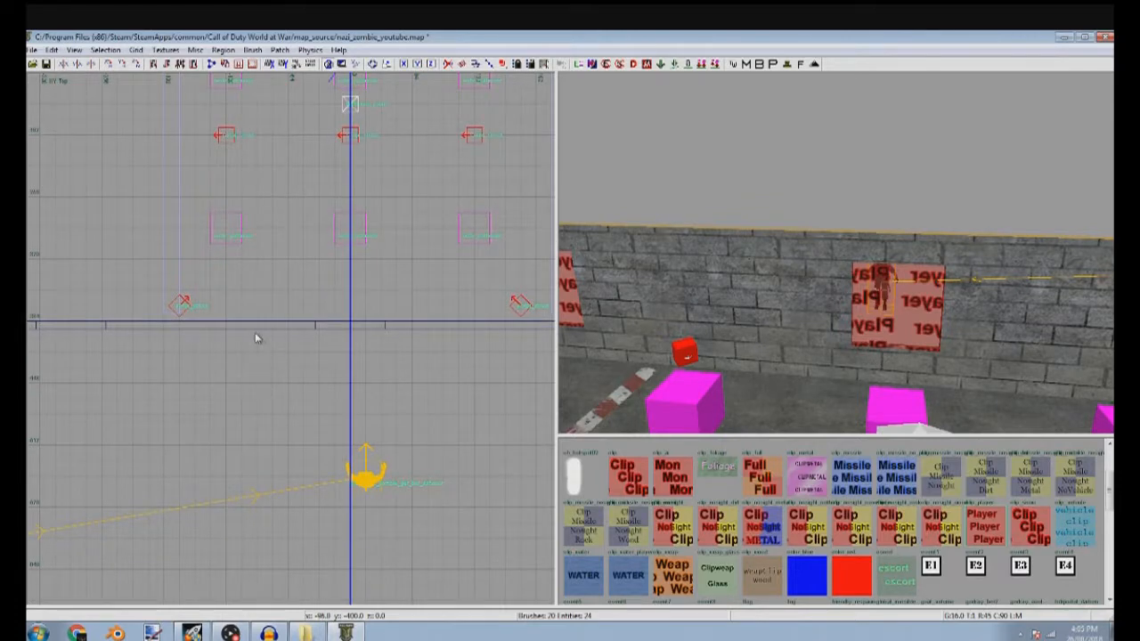
left_click_drag(258, 337, 429, 446)
scroll(349, 347, "down", 4)
mouse_move(265, 360)
left_mouse_down()
mouse_move(159, 356)
mouse_move(285, 305)
left_mouse_up()
scroll(204, 349, "up", 6)
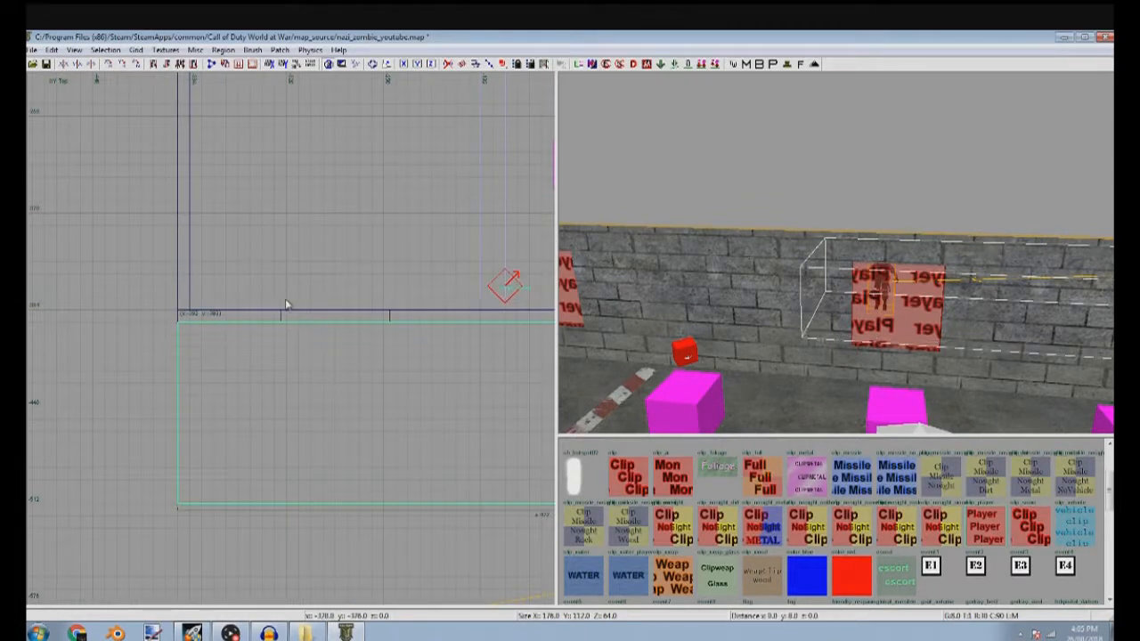
Extend the outside brush to the full width of the wall and outward past the zombie spawner
scroll(300, 304, "down", 3)
scroll(370, 333, "up", 3)
left_click_drag(384, 330, 368, 330)
scroll(369, 330, "down", 3)
right_click_drag(370, 330, 421, 291)
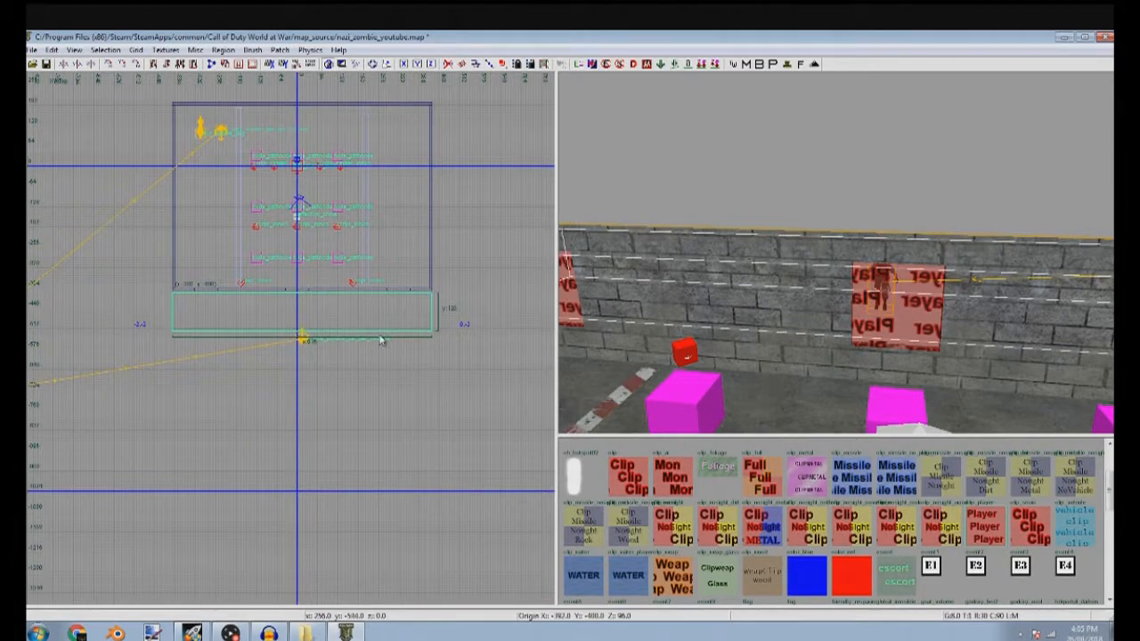
mouse_move(356, 385)
left_mouse_down()
mouse_move(356, 445)
mouse_move(425, 465)
mouse_move(421, 454)
mouse_move(394, 542)
mouse_move(409, 456)
left_mouse_up()
Flatten the outside brush into a thin floor slab level with the room's floor
scroll(341, 379, "up", 2)
scroll(341, 386, "up", 2)
key("ctrl+Tab")
scroll(388, 387, "down", 4)
key("ctrl+Tab")
scroll(295, 373, "up", 8)
left_click_drag(228, 326, 229, 418)
right_click_drag(240, 214, 481, 288)
scroll(239, 212, "down", 3)
left_click_drag(308, 186, 337, 326)
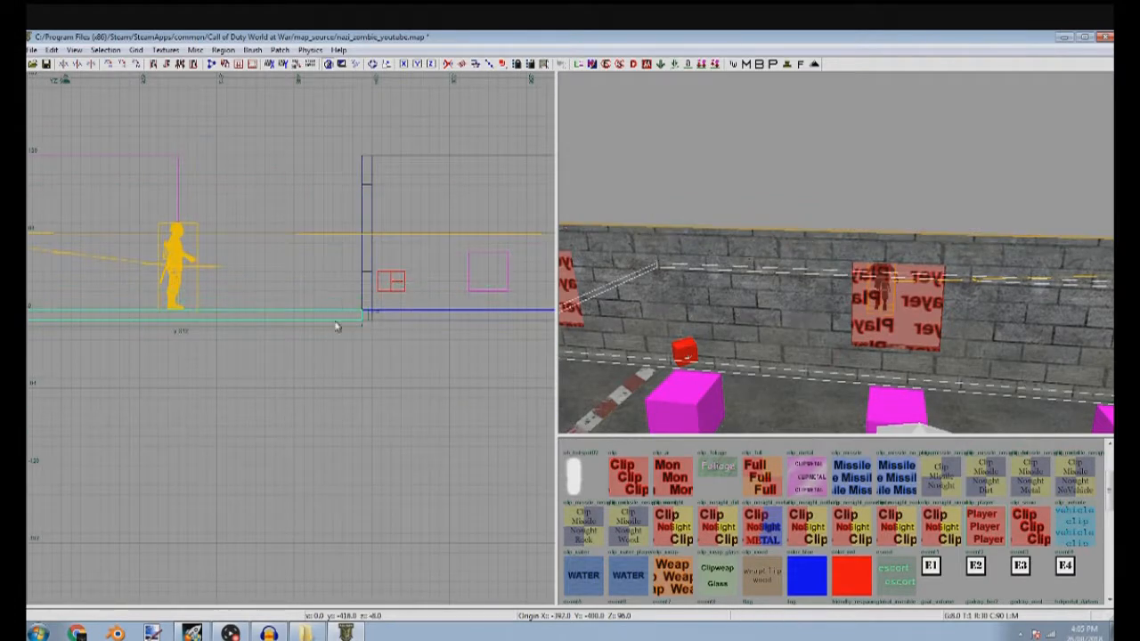
Apply the caulk texture to the outside floor slab
scroll(636, 512, "up", 1)
key("Escape")
Limit the texture browser to the ground usage category and apply a brown dirt texture to the outside floor slab
right_click_drag(853, 392, 720, 285)
left_click(855, 387, "ctrl+shift")
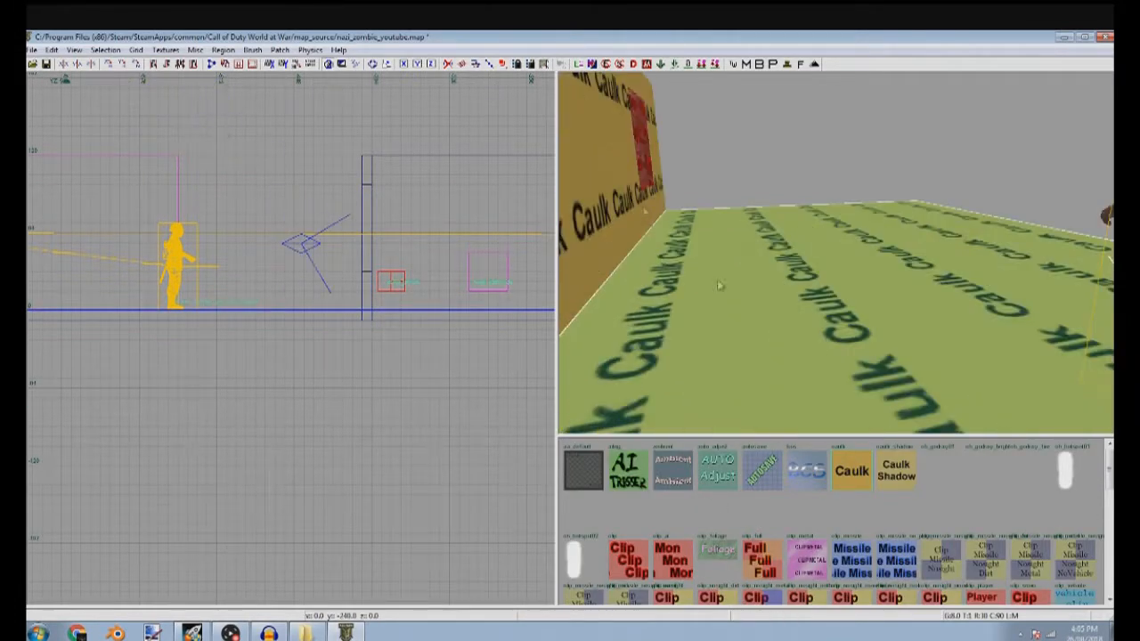
left_click(170, 51)
mouse_move(207, 240)
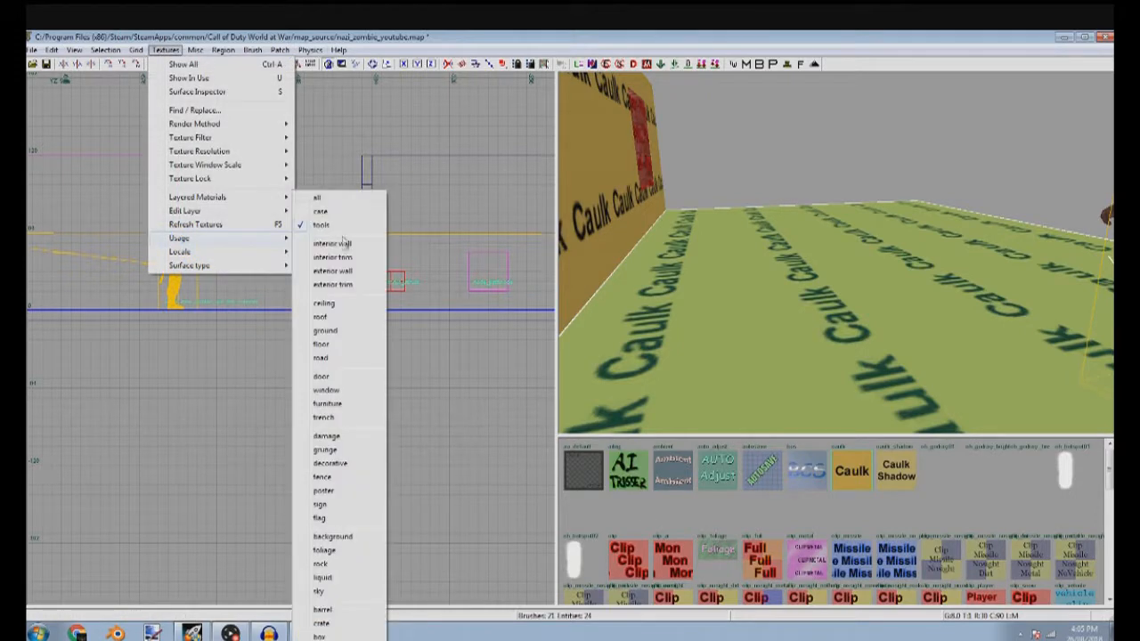
left_click(348, 332)
left_click(664, 545)
key("Escape")
Try a plain reddish-brown dirt texture on the outside floor slab
right_click_drag(723, 403, 732, 392)
right_click_drag(1051, 357, 1051, 318)
scroll(801, 569, "down", 10)
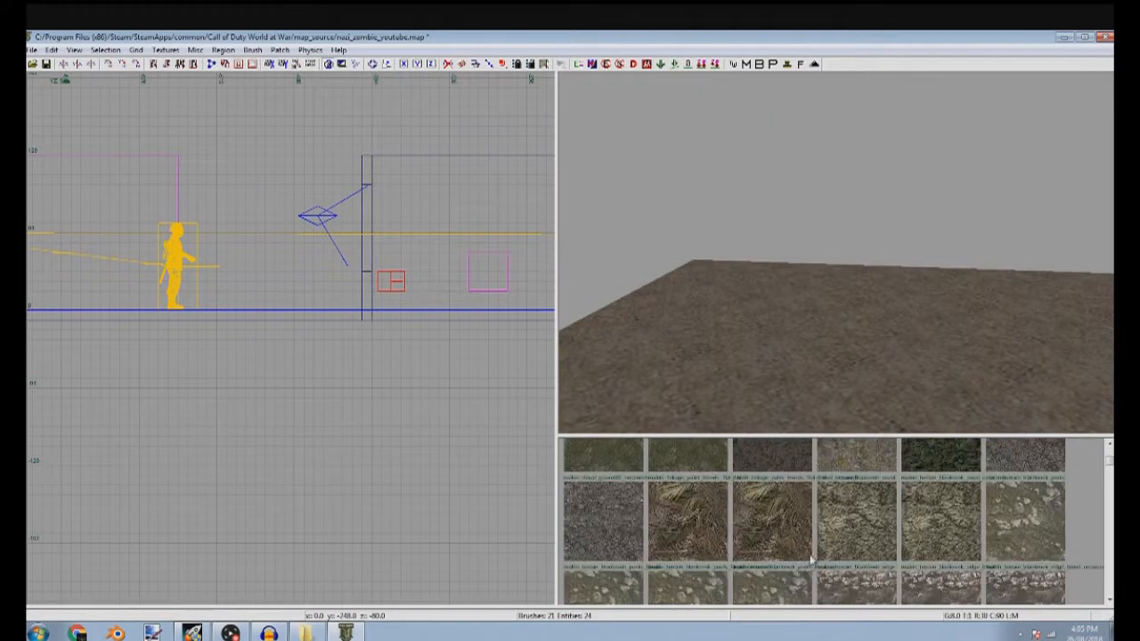
scroll(827, 553, "down", 6)
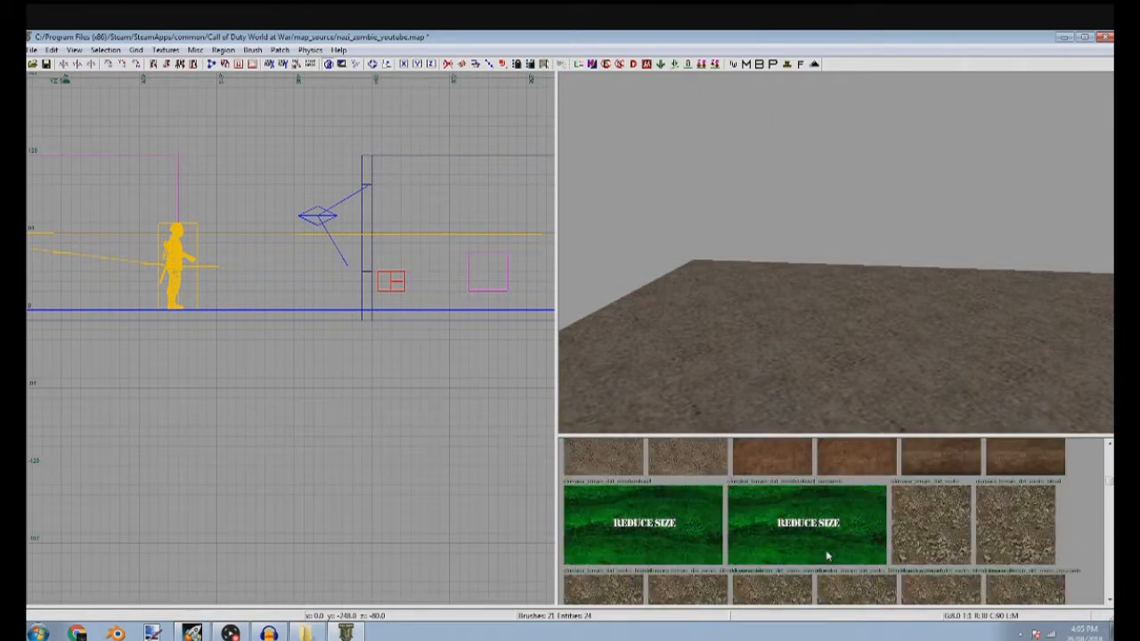
left_click(836, 503)
scroll(808, 540, "down", 8)
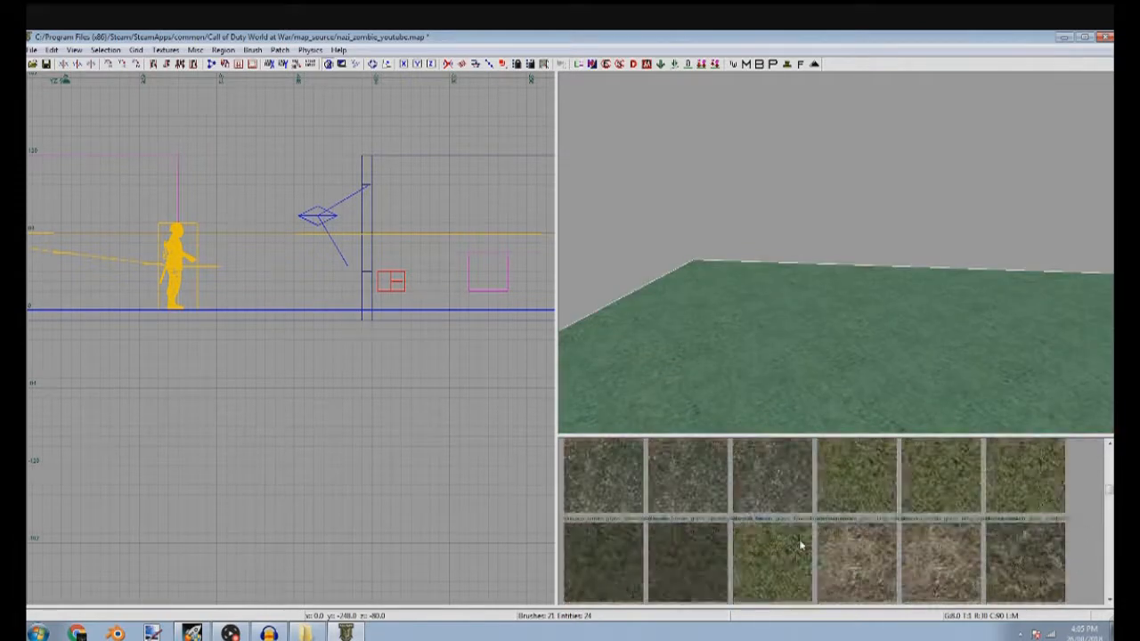
left_click(620, 537)
right_click(753, 352)
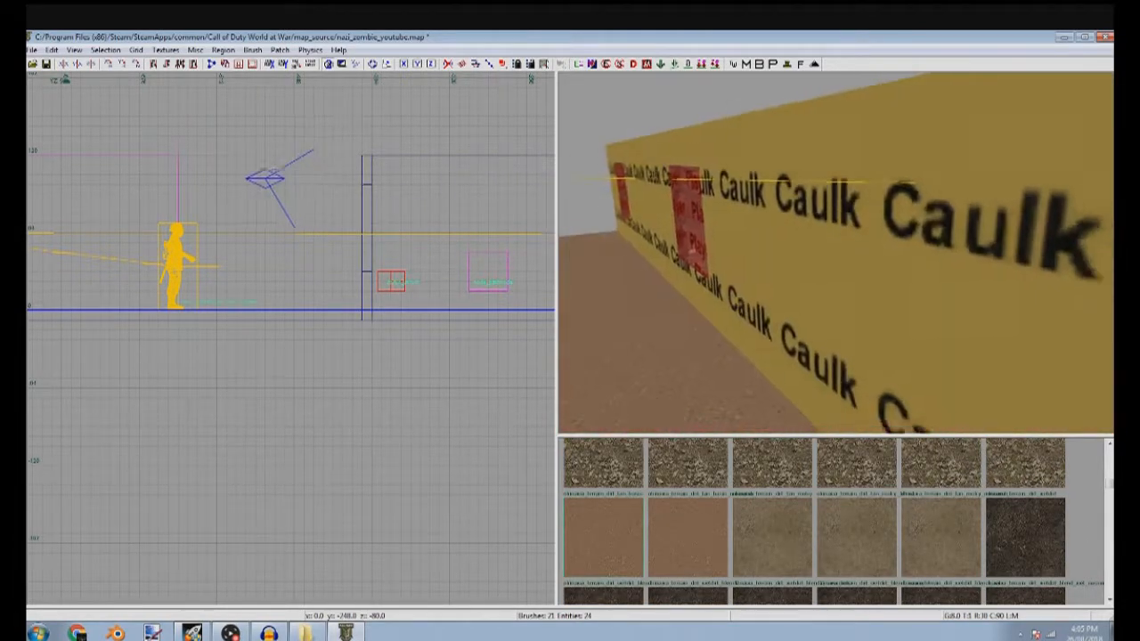
right_click_drag(753, 352, 677, 374)
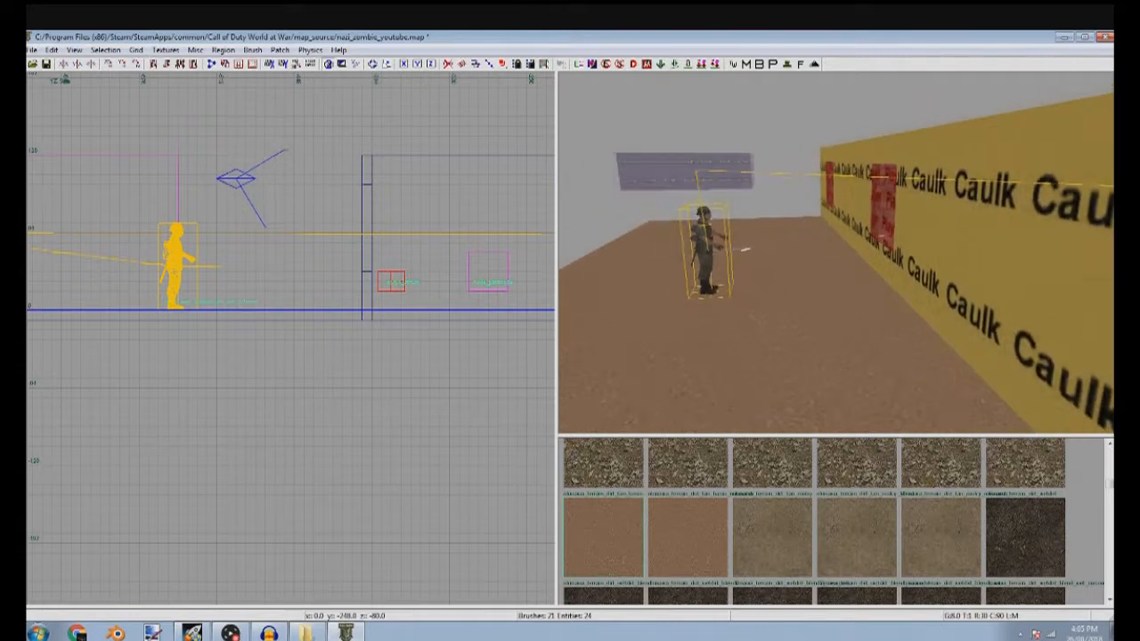
Retexture the outside floor slab with a plain light sand ground texture
left_click(766, 354, "shift")
left_click(760, 355, "shift")
left_click(787, 392, "shift")
scroll(765, 557, "down", 5)
scroll(768, 555, "down", 8)
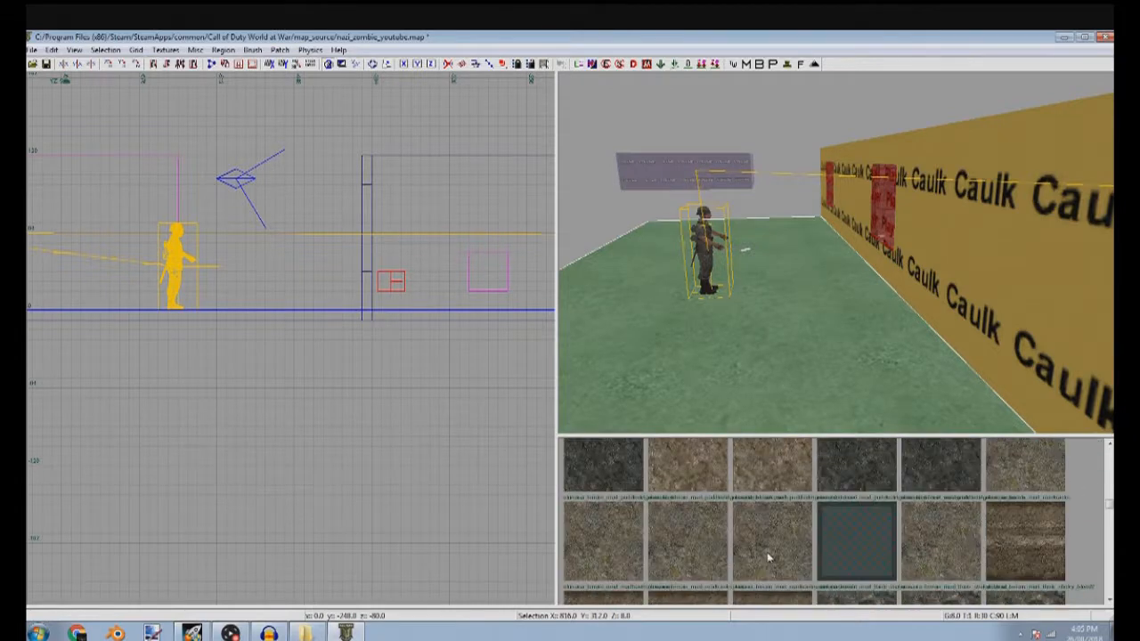
scroll(773, 552, "down", 8)
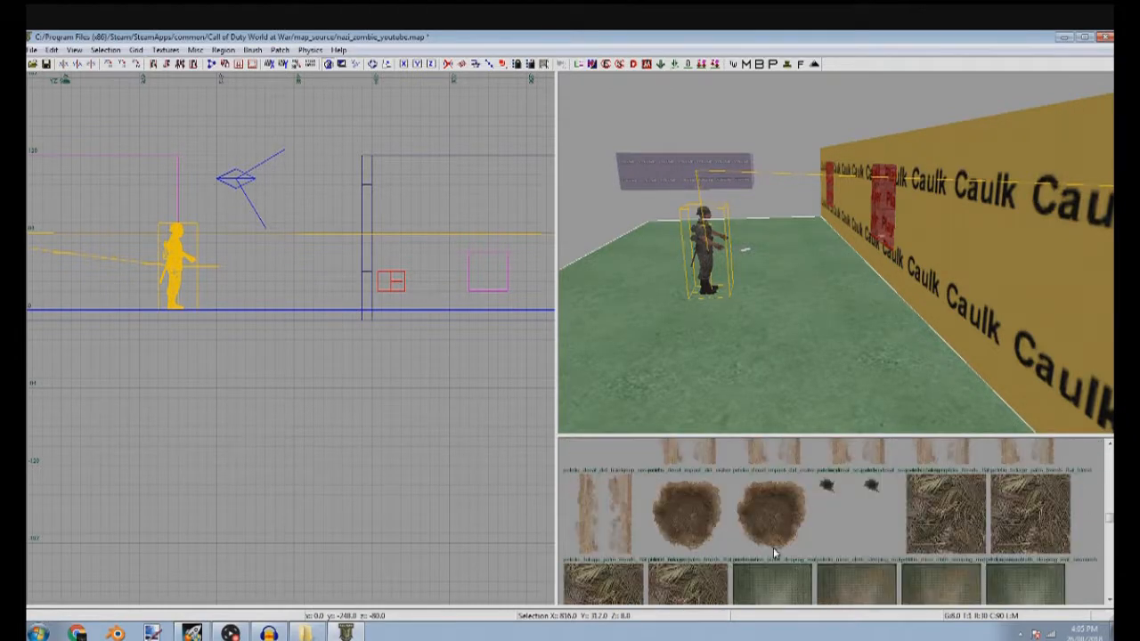
scroll(772, 552, "down", 1)
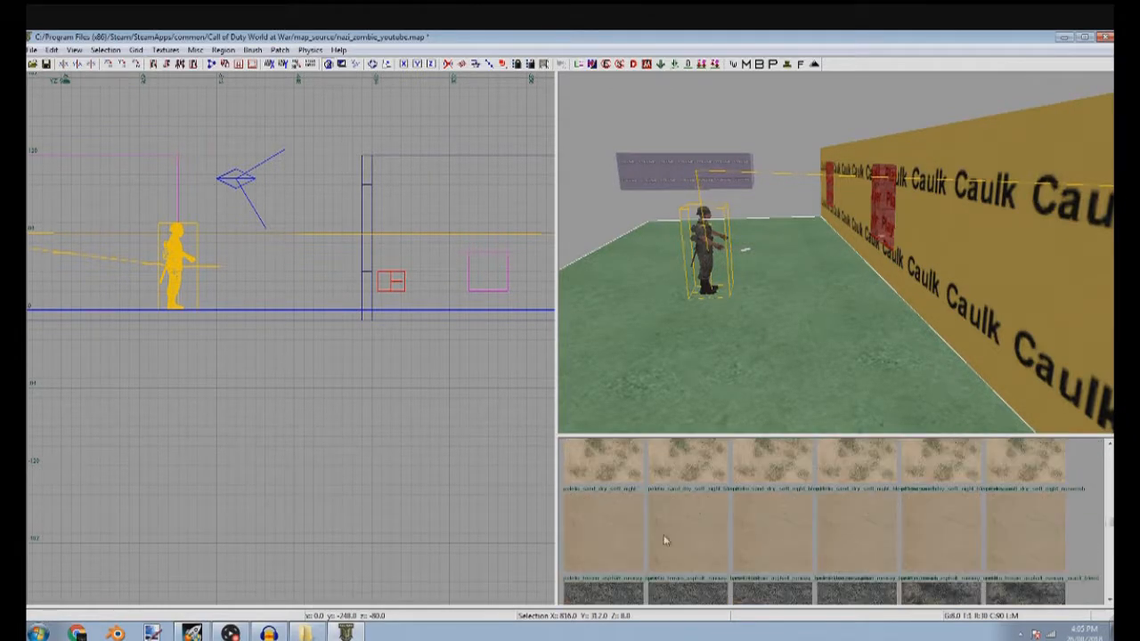
left_click(665, 538)
left_click(652, 447)
left_click(603, 547)
left_click(610, 492)
scroll(668, 521, "up", 1)
scroll(669, 521, "down", 1)
left_click(610, 554)
key("Escape")
right_click_drag(719, 384, 749, 395)
scroll(712, 512, "down", 4)
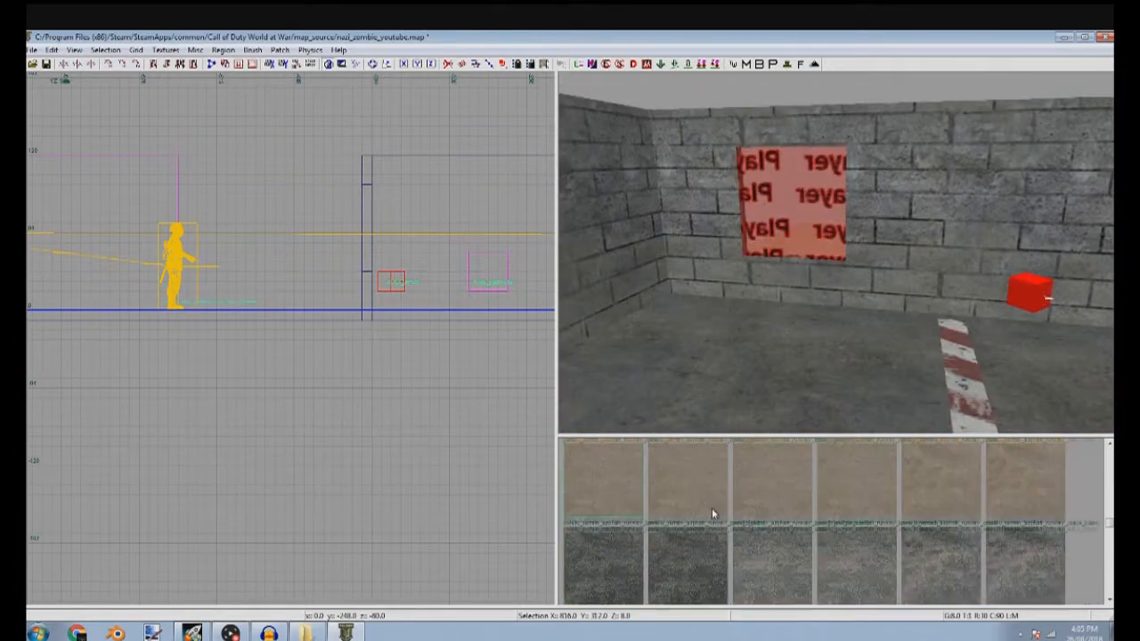
scroll(730, 505, "up", 12)
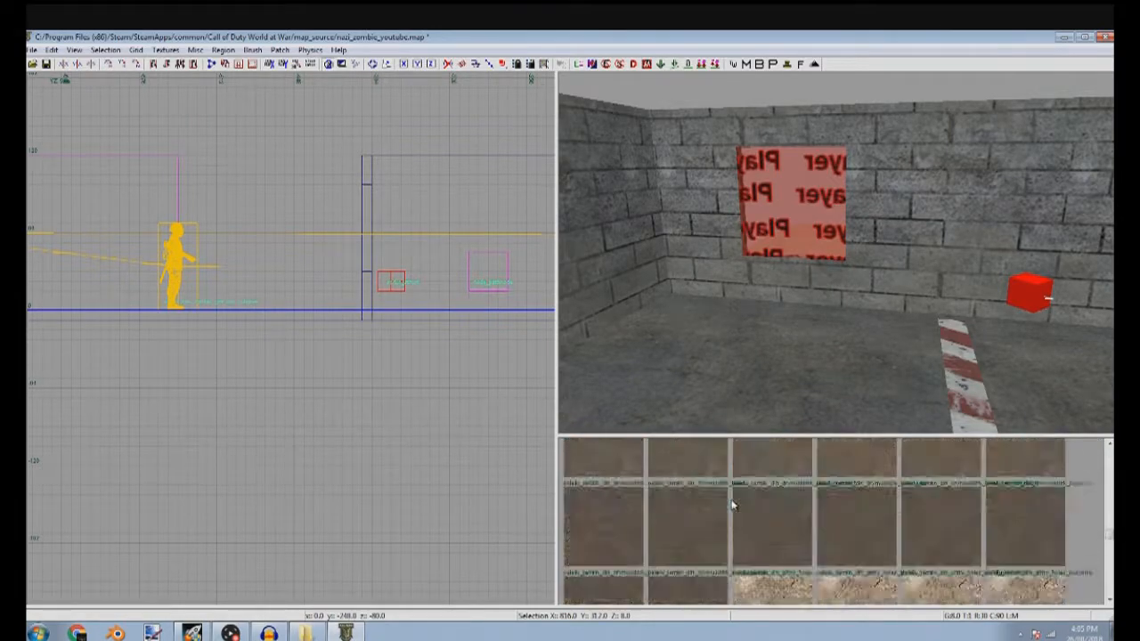
scroll(861, 146, "up", 2)
scroll(862, 146, "up", 4)
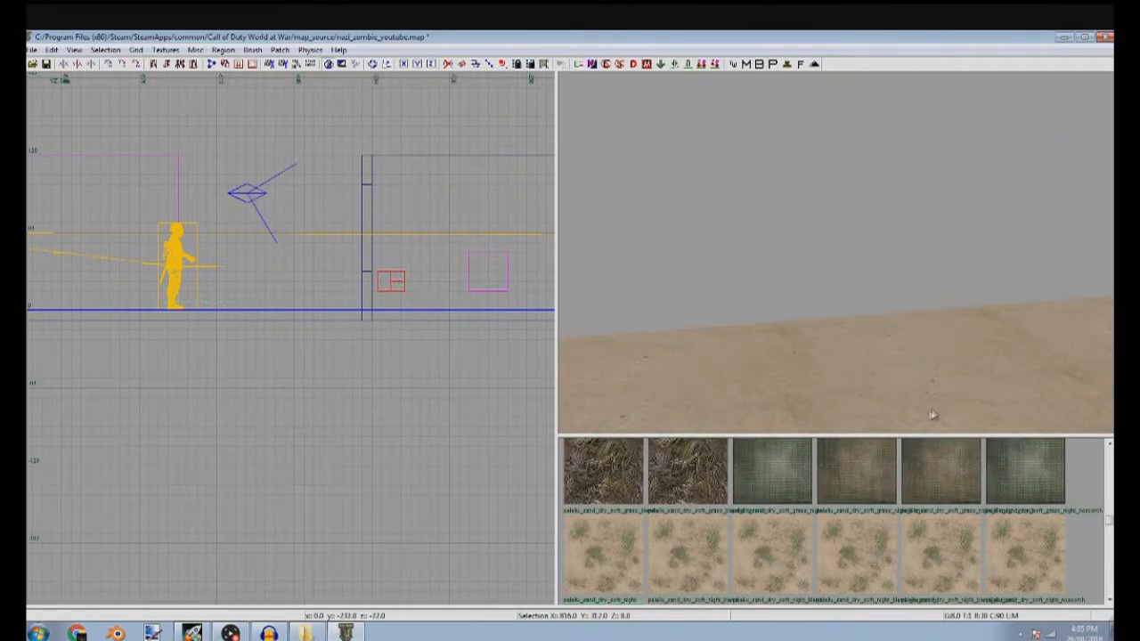
Extend the outside floor slab further away from the window wall, to about 632 units deep in the top view
left_click(861, 384, "shift")
scroll(192, 344, "down", 4)
key("ctrl+Tab")
key("ctrl+Tab")
key("ctrl+Tab")
key("ctrl+Tab")
scroll(210, 353, "down", 5)
scroll(210, 355, "up", 5)
mouse_move(237, 367)
left_mouse_down()
mouse_move(219, 536)
mouse_move(230, 487)
left_mouse_up()
key("Escape")
Move the zombie spawner further outward, close to the far edge of the extended outside floor
scroll(655, 258, "down", 4)
scroll(660, 256, "up", 5)
right_click_drag(623, 258, 672, 255)
left_click(710, 331, "shift")
scroll(362, 322, "down", 1)
right_click_drag(305, 311, 351, 324)
scroll(376, 324, "down", 4)
left_click_drag(395, 311, 364, 377)
scroll(384, 371, "up", 4)
key("Escape")
scroll(692, 259, "up", 4)
Select the small red entities in the middle of the room and move them onto the outside floor
right_click_drag(658, 292, 787, 260)
left_click(745, 263, "shift")
left_click(644, 293, "shift")
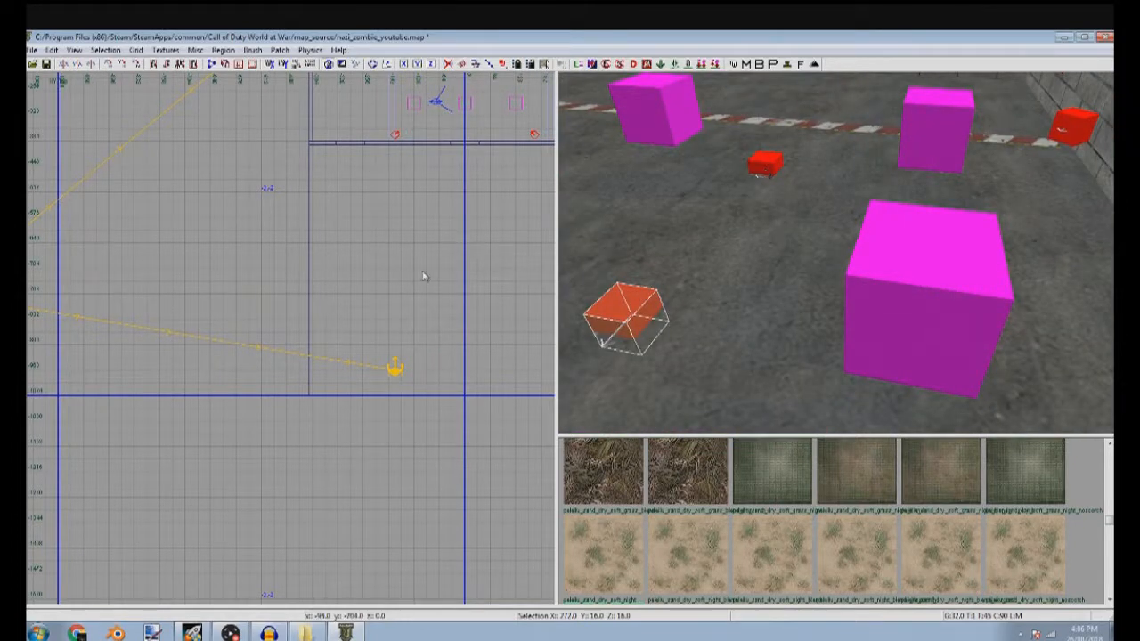
left_click(759, 168, "shift")
scroll(367, 256, "down", 5)
left_click_drag(367, 252, 361, 297)
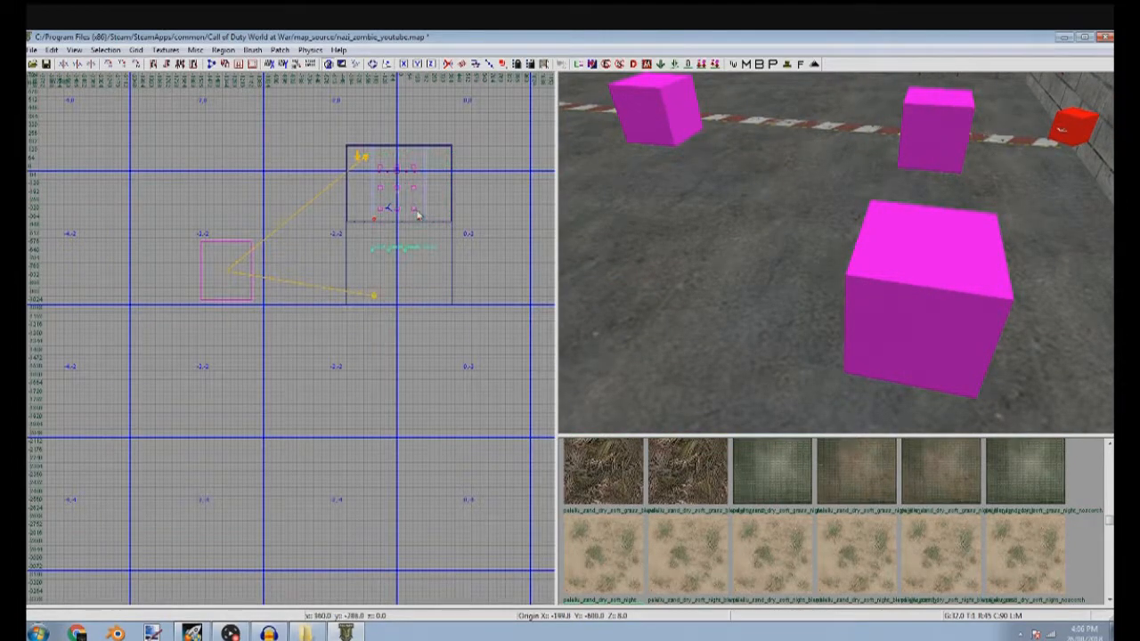
Reposition the red entities on the outside floor and duplicate one to complete two pairs
scroll(411, 230, "up", 5)
right_click_drag(834, 282, 860, 245)
left_click(805, 194, "shift")
scroll(429, 382, "up", 1)
scroll(429, 382, "up", 2)
left_click_drag(388, 387, 505, 287)
right_click_drag(505, 287, 473, 287)
left_click_drag(277, 305, 320, 265)
key("space")
left_click_drag(343, 313, 261, 345)
key("Escape")
Move the diagonal pair of red entities away from the wall, toward the outside floor's far right corner
mouse_move(818, 258)
right_mouse_down()
mouse_move(807, 267)
mouse_move(818, 239)
mouse_move(809, 254)
right_mouse_up()
right_click_drag(724, 262, 750, 263)
left_click(642, 280, "shift")
left_click(760, 301, "shift")
left_click(774, 302, "shift")
left_click(781, 329, "shift")
scroll(307, 320, "down", 2)
right_click_drag(239, 387, 308, 295)
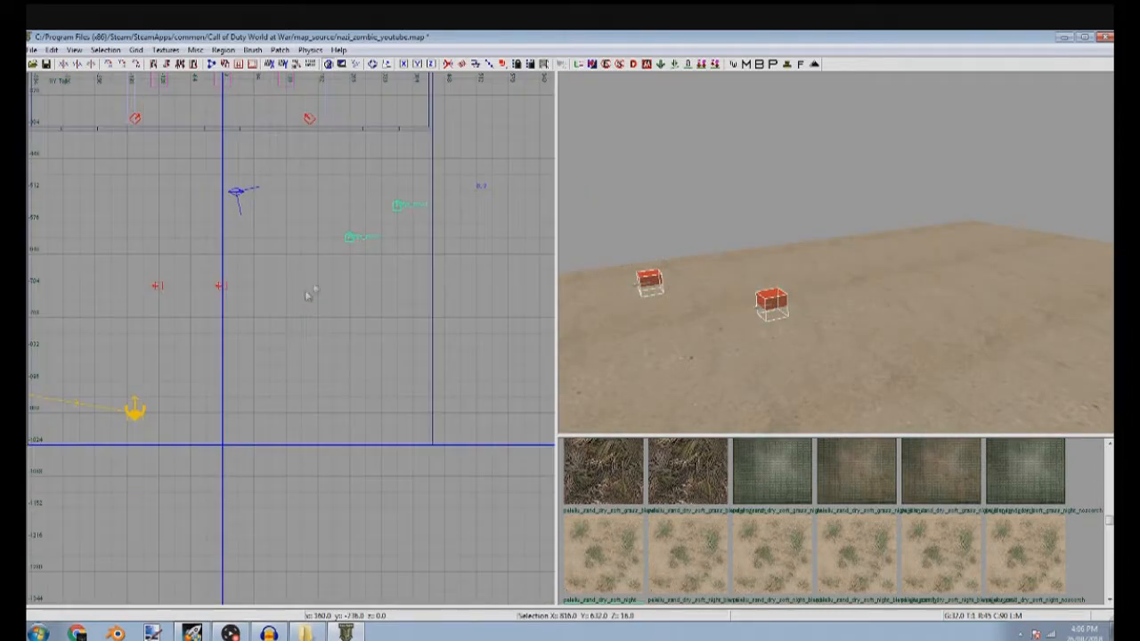
left_click_drag(343, 250, 330, 377)
Delete the two other red entities in the middle of the outside floor
right_click_drag(891, 314, 882, 312)
left_click(910, 303, "shift")
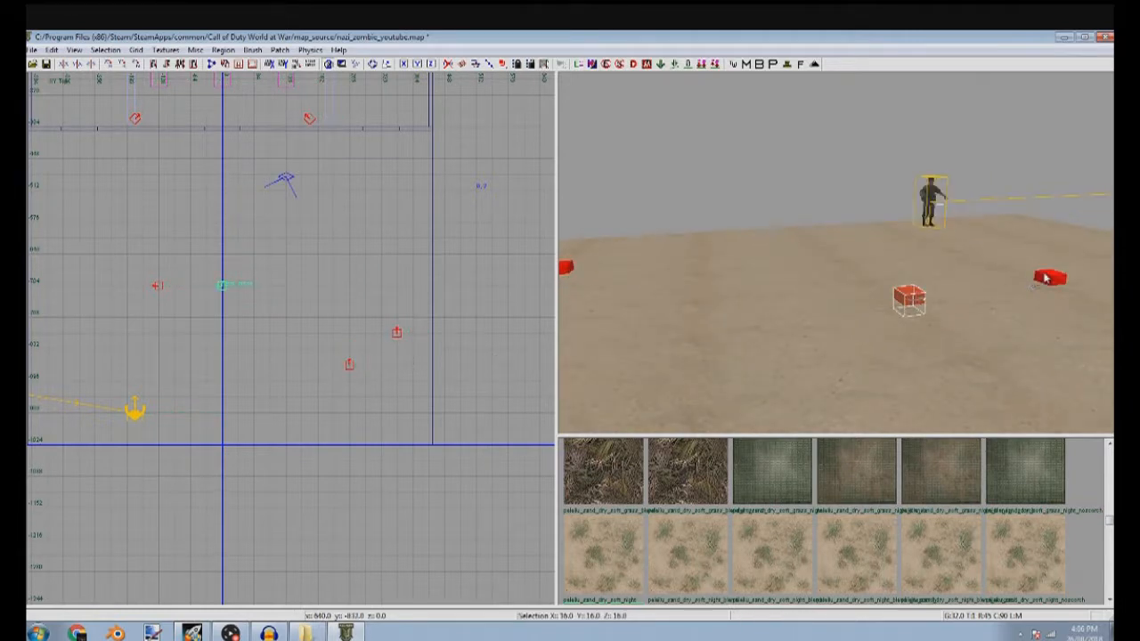
left_click(1044, 276, "shift")
right_click_drag(1044, 276, 958, 281)
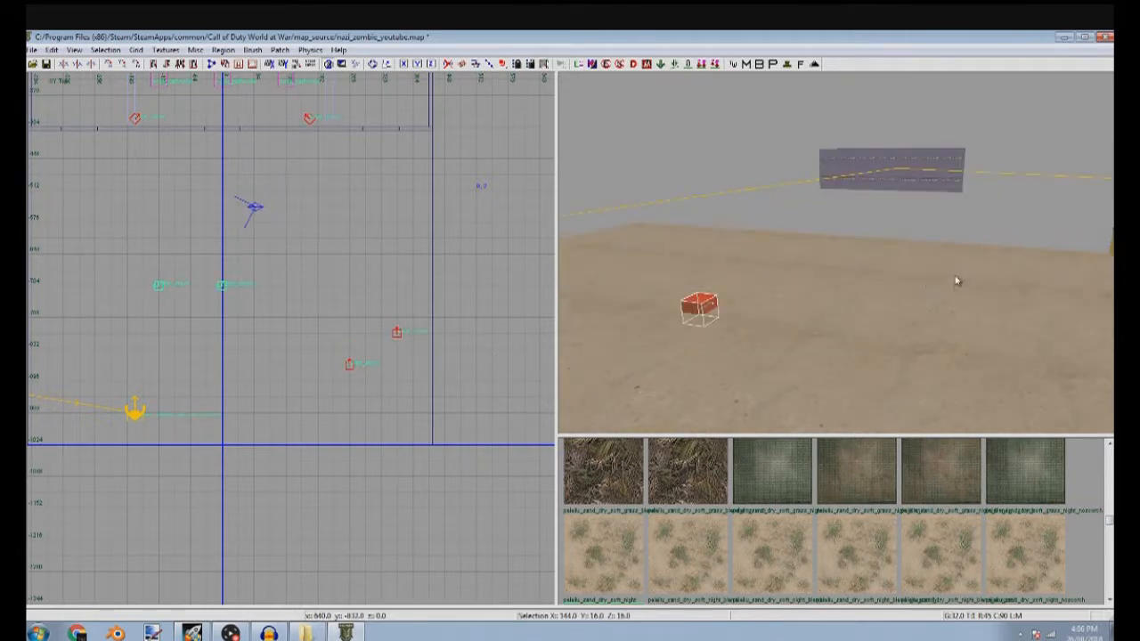
key("BackSpace")
Duplicate the remaining diagonal pair of red entities twice, spreading the copies across the width of the outside floor
right_click_drag(758, 349, 721, 341)
left_click(724, 293, "shift")
left_click(879, 283, "shift")
key("space")
mouse_move(446, 360)
left_mouse_down()
mouse_move(262, 403)
mouse_move(273, 352)
left_mouse_up()
right_click_drag(272, 352, 445, 366)
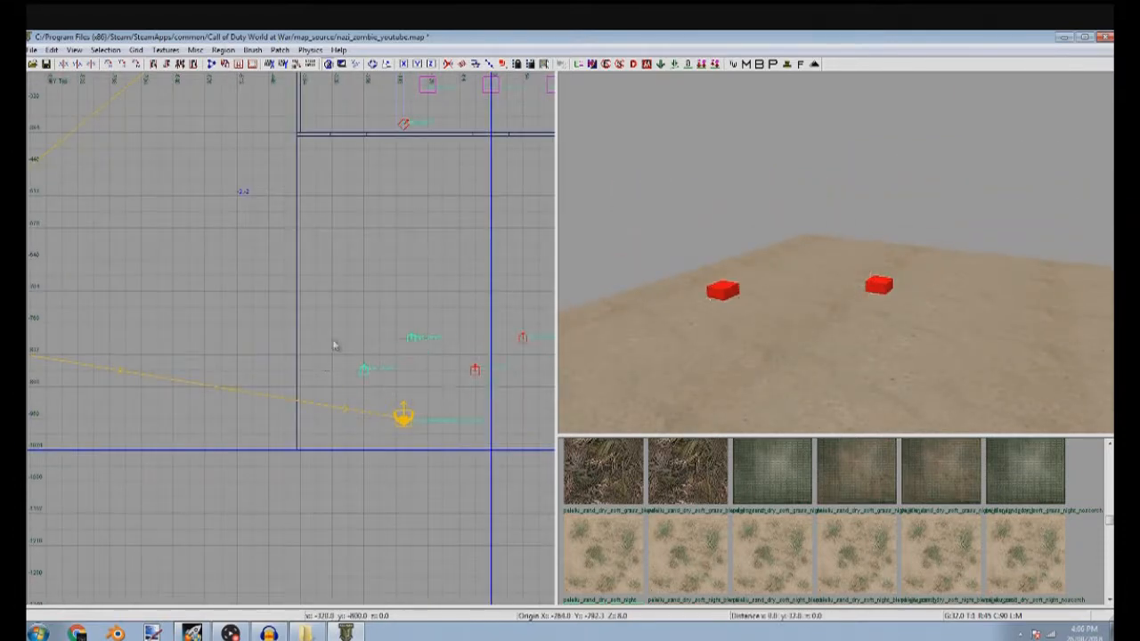
key("Escape")
Insert the window_med prefab from the zombiemode prefab folder on the outside floor
mouse_move(755, 258)
right_mouse_down()
mouse_move(754, 294)
mouse_move(792, 307)
mouse_move(753, 276)
mouse_move(700, 278)
mouse_move(694, 343)
mouse_move(706, 307)
mouse_move(802, 334)
mouse_move(704, 218)
right_mouse_up()
right_click_drag(846, 212, 883, 219)
scroll(267, 394, "down", 2)
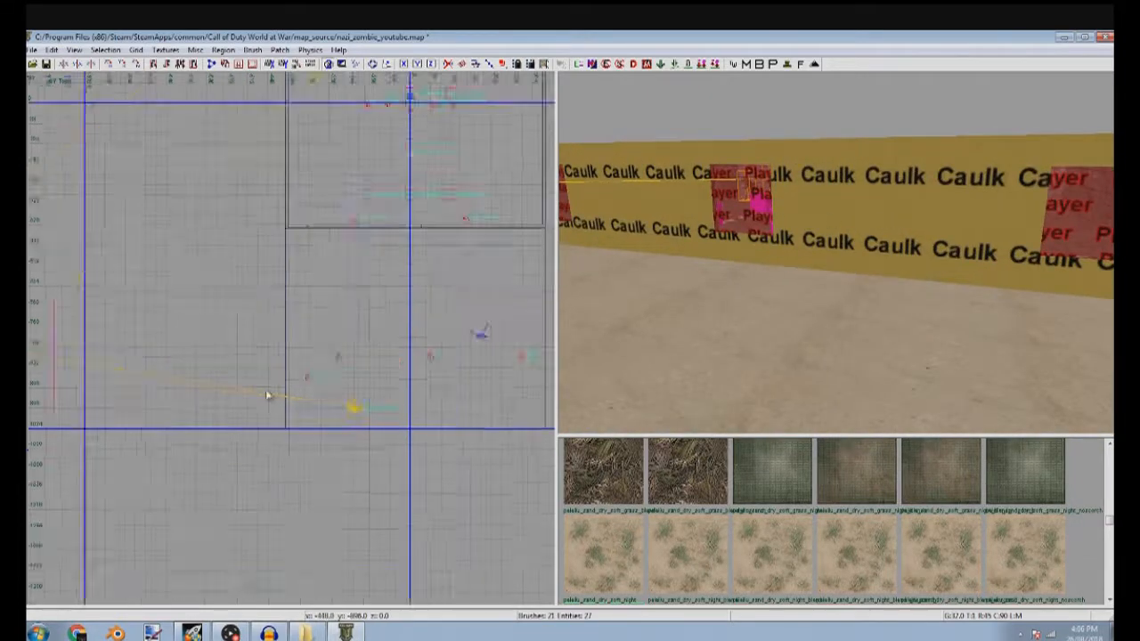
right_click(333, 347)
mouse_move(410, 465)
left_click(518, 476)
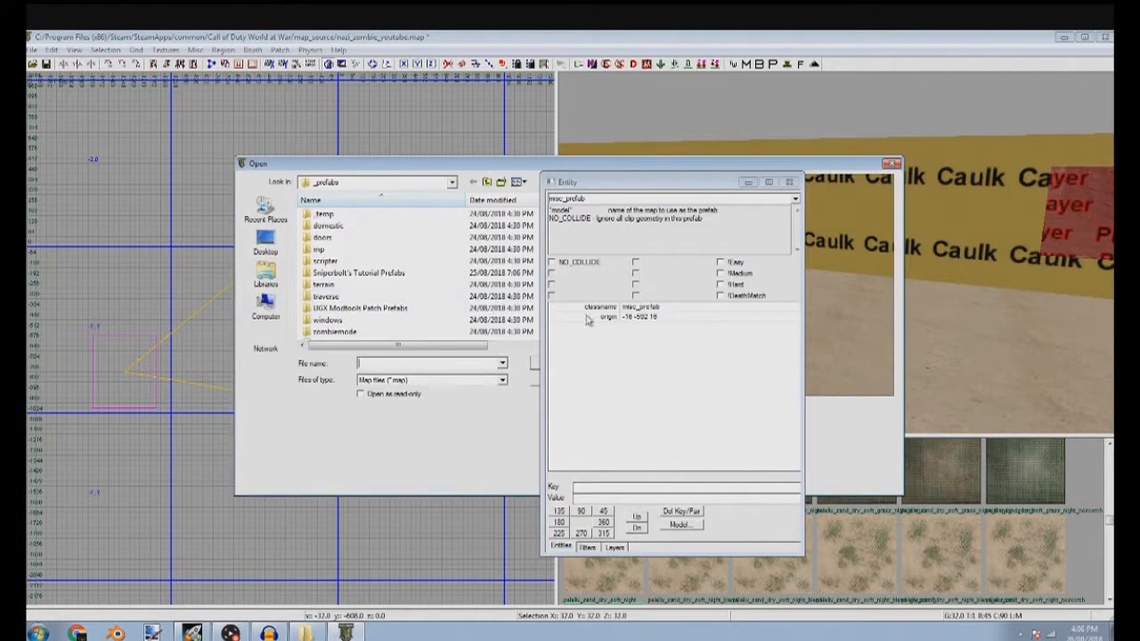
double_click(450, 336)
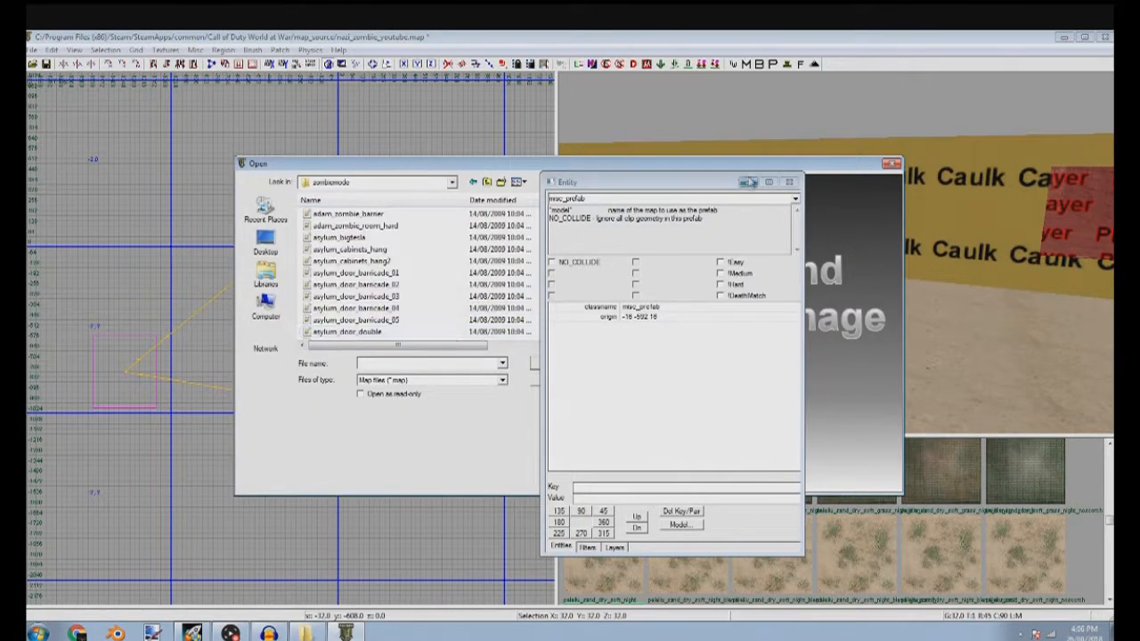
left_click(748, 183)
left_click_drag(572, 217, 582, 358)
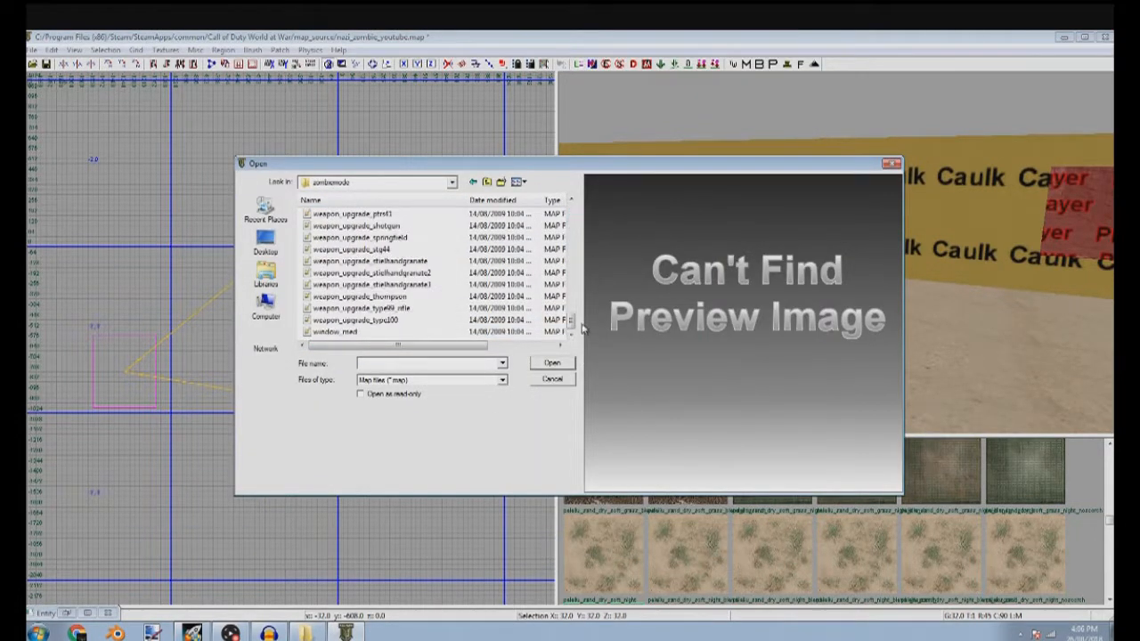
left_click(482, 334)
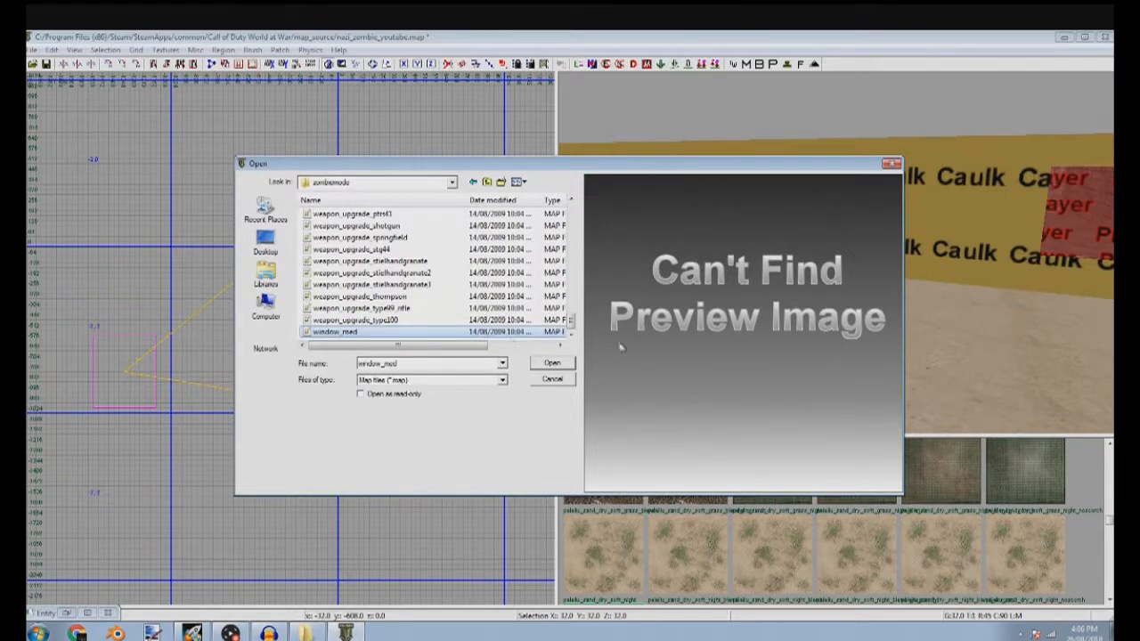
mouse_move(574, 326)
left_mouse_down()
mouse_move(571, 214)
mouse_move(573, 326)
left_mouse_up()
left_click(551, 364)
Move the window prefab in the top view into the wall at the rightmost window opening, using a finer grid
scroll(365, 387, "down", 2)
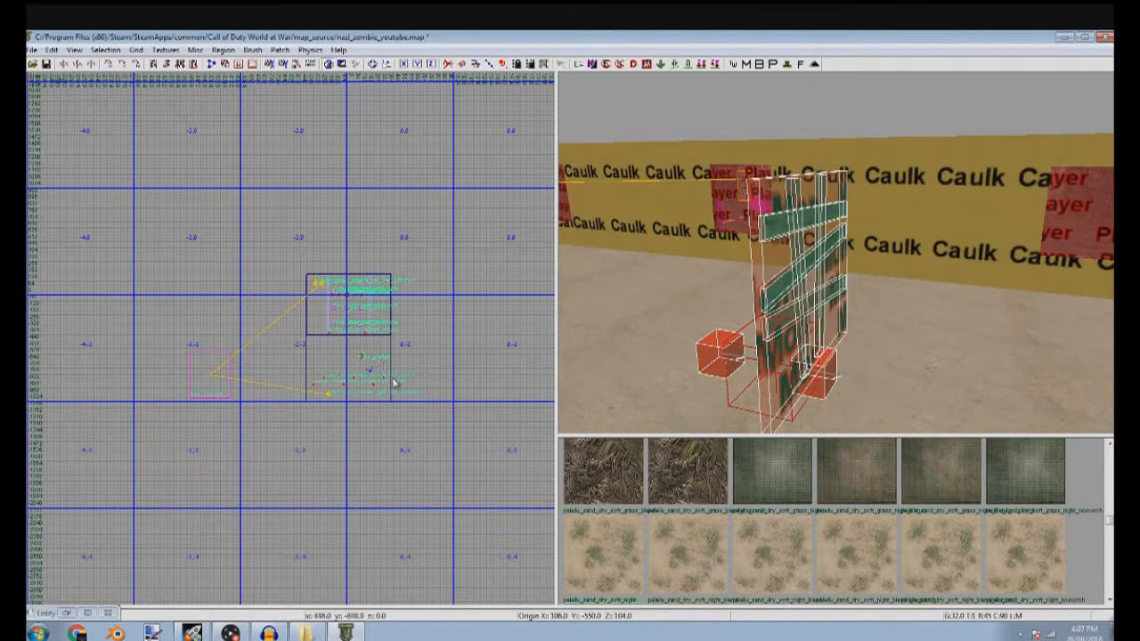
left_click_drag(405, 379, 363, 302)
scroll(400, 379, "up", 4)
scroll(332, 288, "up", 8)
key("3")
left_click_drag(330, 209, 445, 270)
scroll(481, 248, "up", 2)
scroll(467, 255, "up", 3)
scroll(374, 290, "down", 7)
scroll(363, 292, "down", 2)
right_click_drag(363, 292, 473, 285)
Center the window prefab over the rightmost window opening in the front view, then return to the top view
key("ctrl+Tab")
scroll(309, 328, "up", 6)
mouse_move(261, 365)
left_mouse_down()
mouse_move(261, 377)
mouse_move(272, 356)
left_mouse_up()
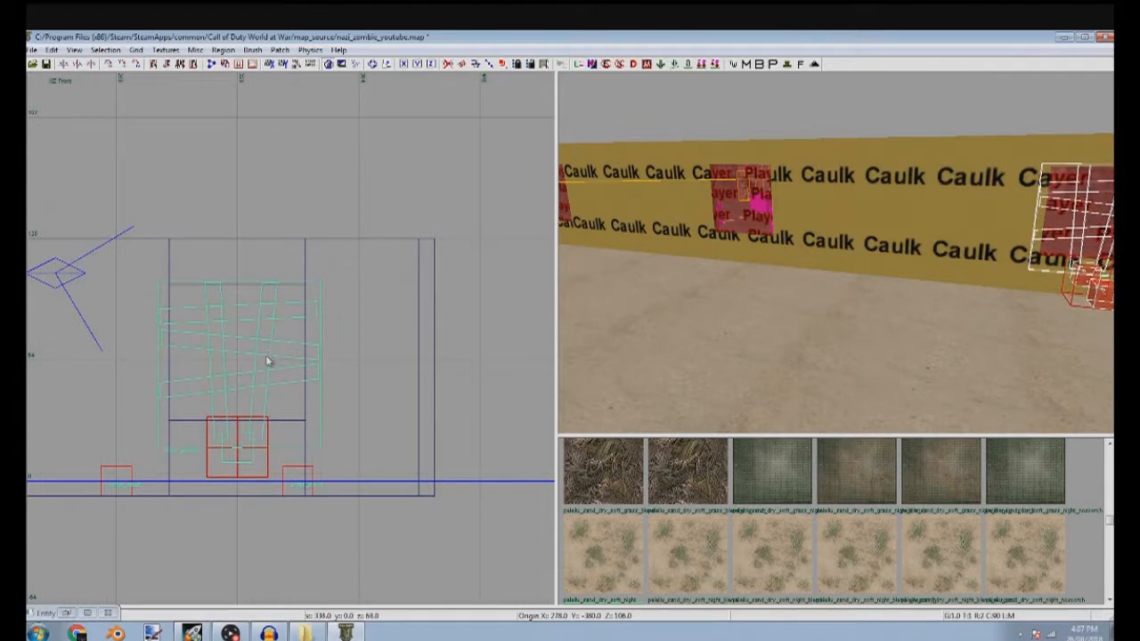
key("ctrl+Tab")
key("ctrl+Tab")
Set the grid to 16 and duplicate the window prefab into the middle window opening
scroll(292, 408, "down", 2)
key("5")
mouse_move(216, 399)
right_mouse_down()
mouse_move(236, 390)
mouse_move(332, 419)
right_mouse_up()
scroll(335, 418, "down", 2)
key("space")
mouse_move(395, 396)
left_mouse_down()
mouse_move(138, 382)
mouse_move(161, 374)
left_mouse_up()
scroll(339, 356, "up", 5)
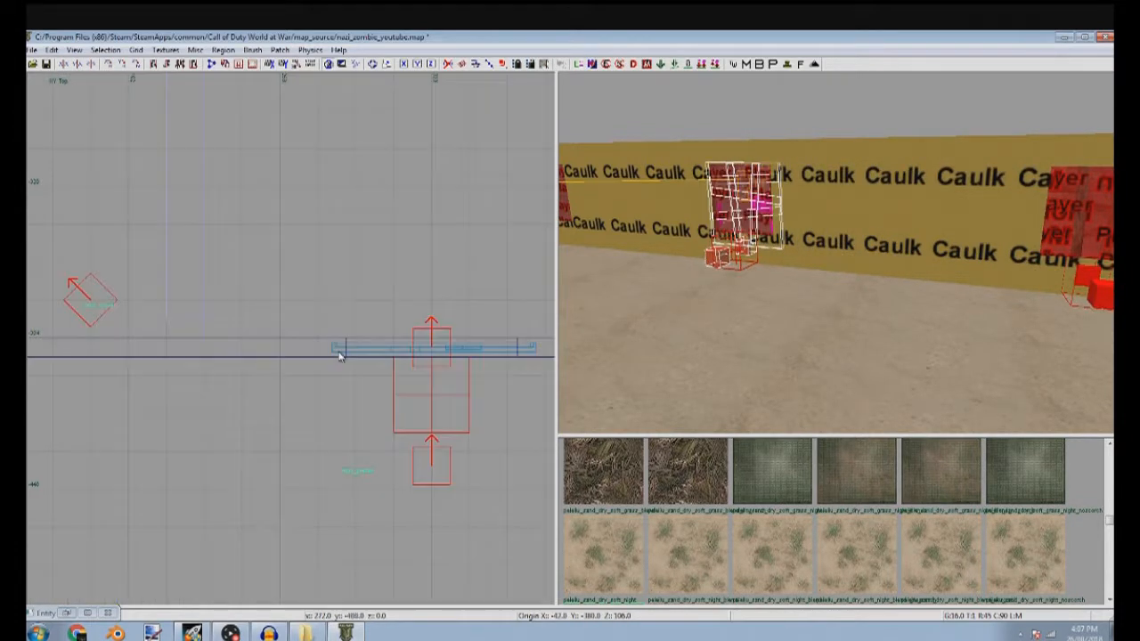
Duplicate the window prefab again and place the copy in the leftmost window opening
scroll(340, 362, "down", 6)
mouse_move(340, 362)
right_mouse_down()
mouse_move(216, 369)
mouse_move(444, 374)
right_mouse_up()
key("space")
mouse_move(468, 382)
left_mouse_down()
mouse_move(317, 363)
mouse_move(229, 384)
left_mouse_up()
scroll(317, 363, "up", 5)
key("Escape")
right_click_drag(703, 329, 784, 267)
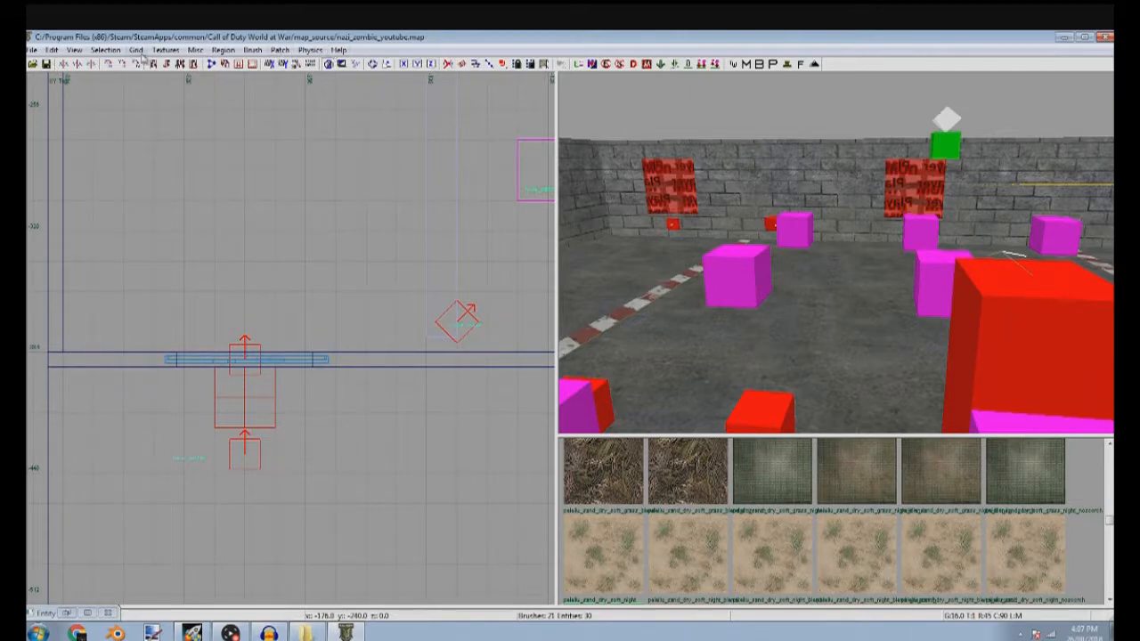
left_click(52, 50)
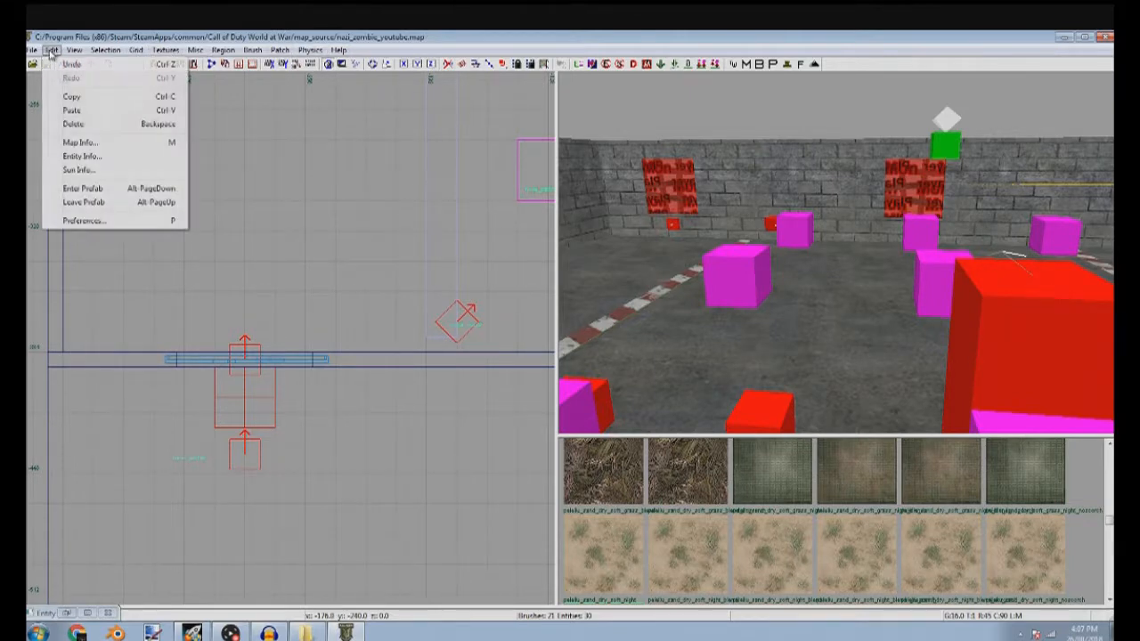
mouse_move(77, 50)
mouse_move(37, 52)
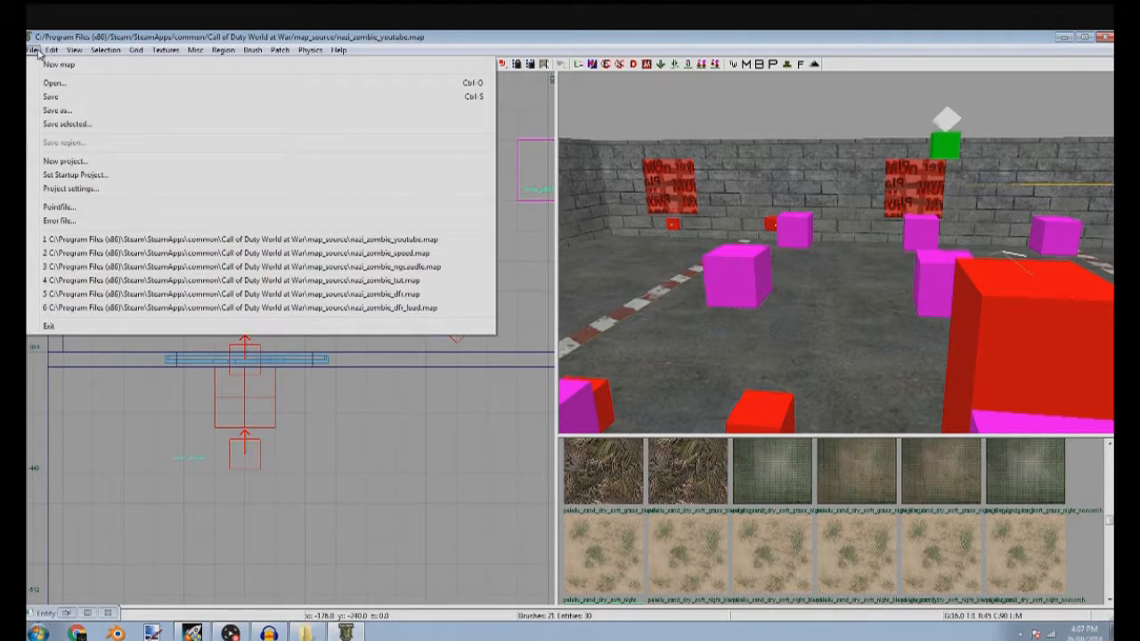
left_click(75, 190)
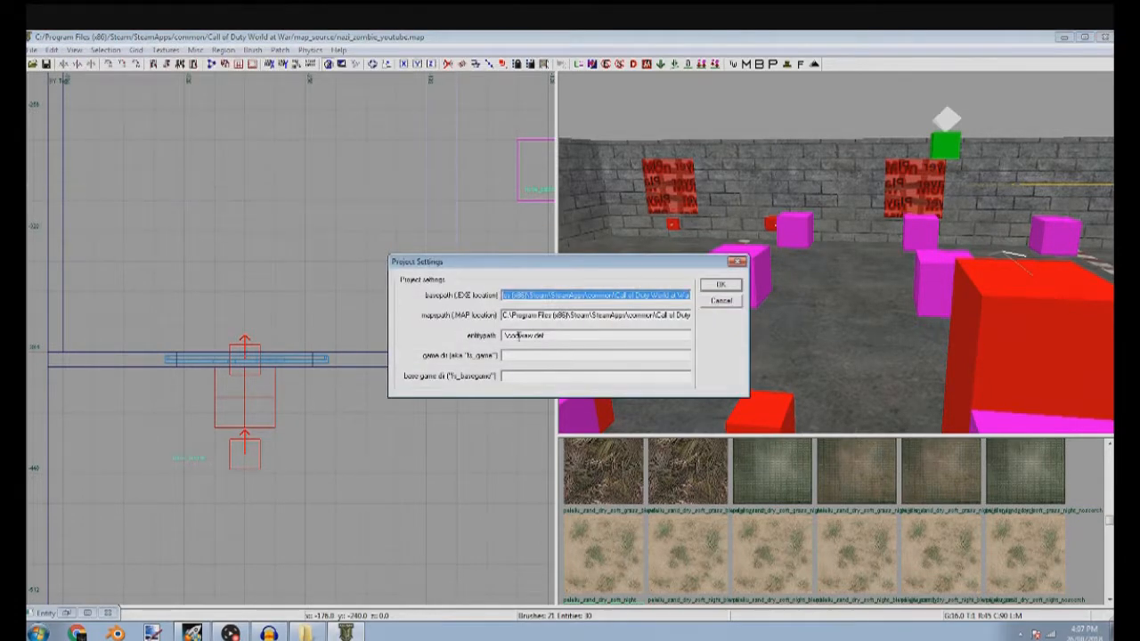
left_click(720, 301)
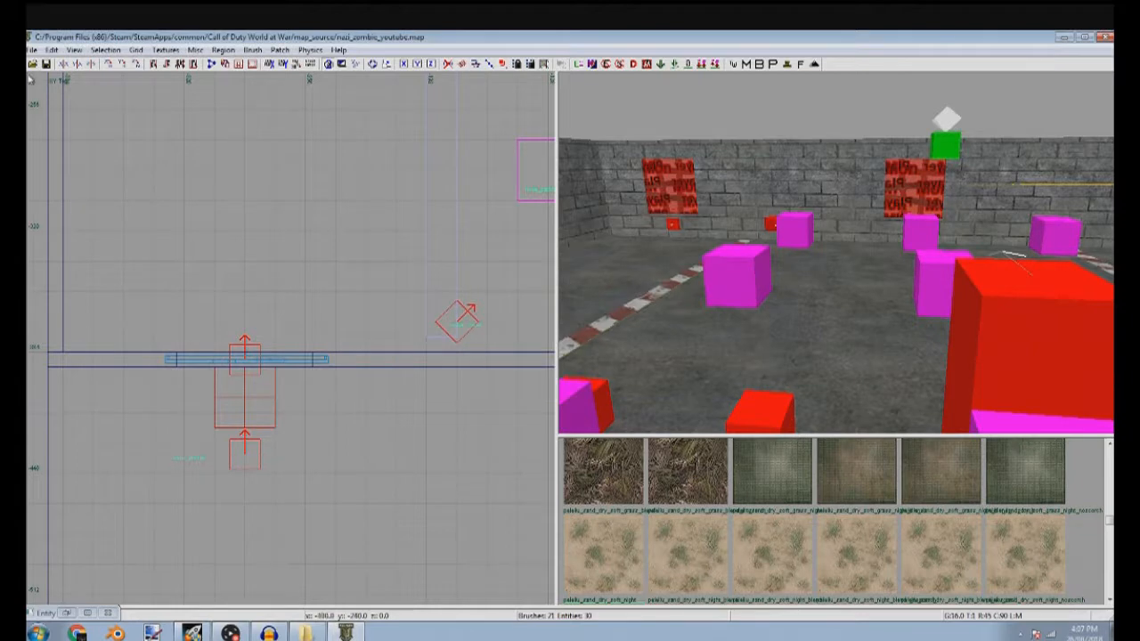
left_click(33, 50)
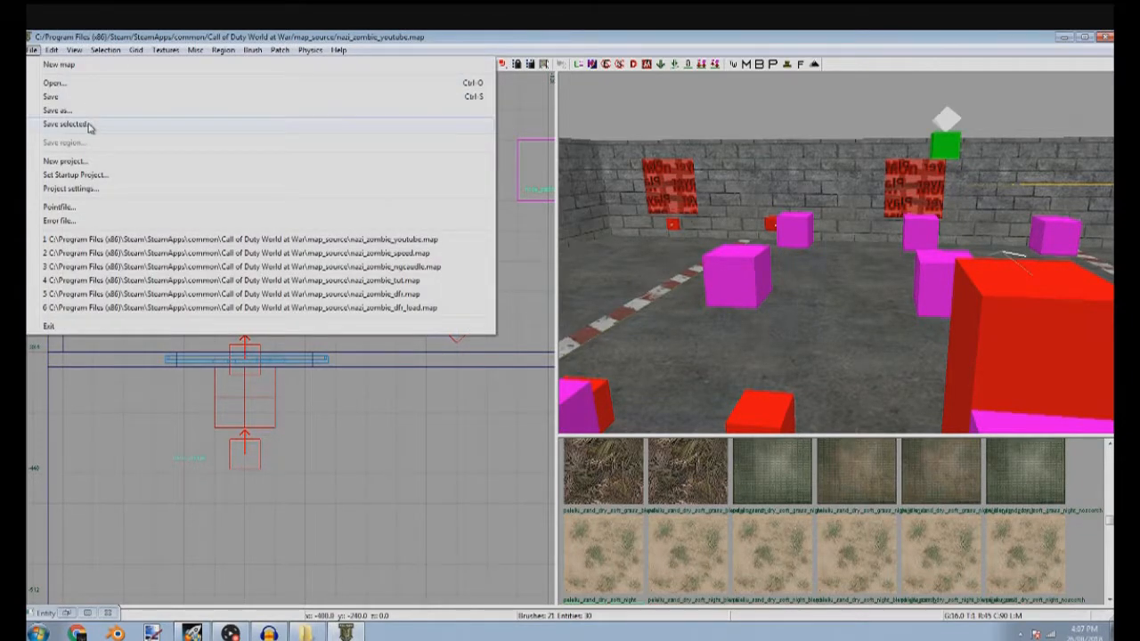
left_click(93, 215)
key("Right")
key("Up")
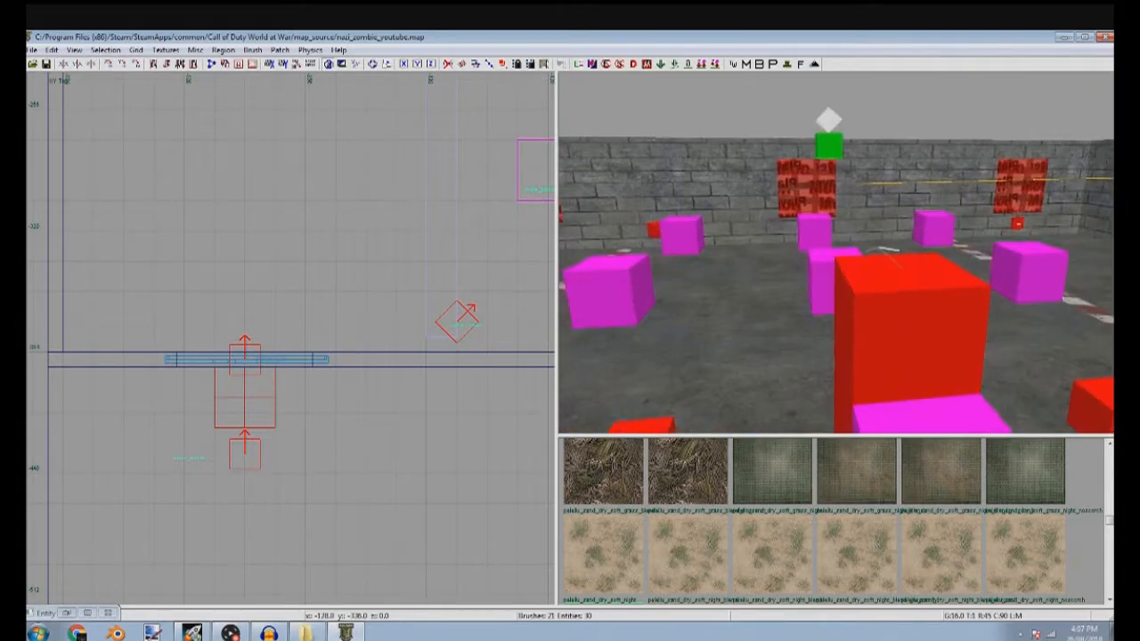
left_click(338, 50)
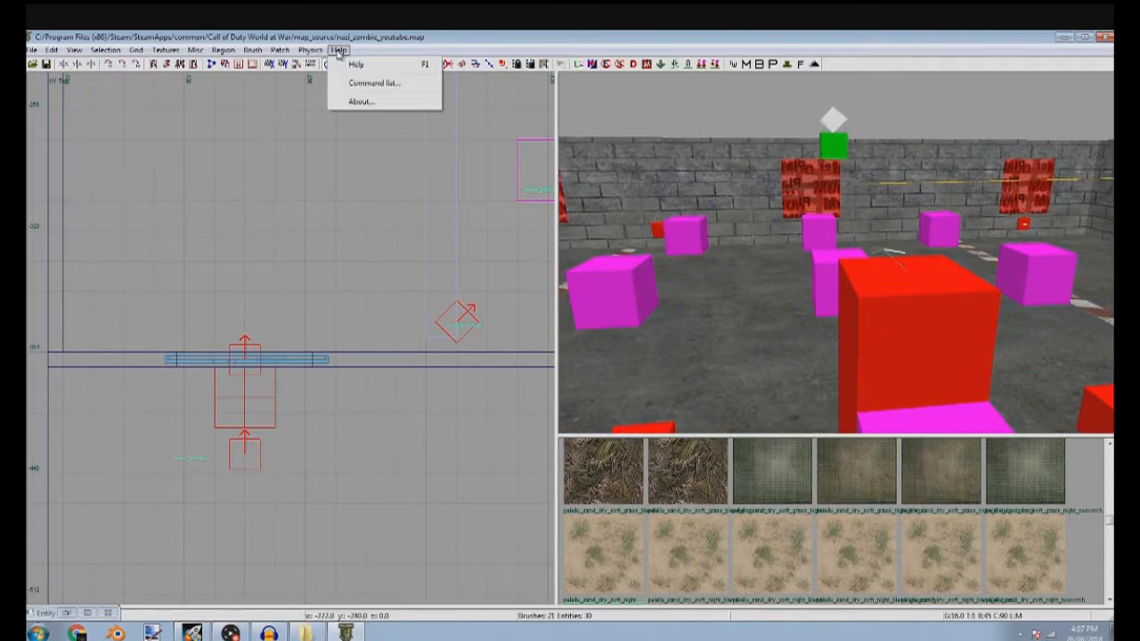
Look through the editor preferences for views, camera, texturing and map saving
left_click(338, 50)
left_click(338, 50)
mouse_move(310, 54)
mouse_move(183, 55)
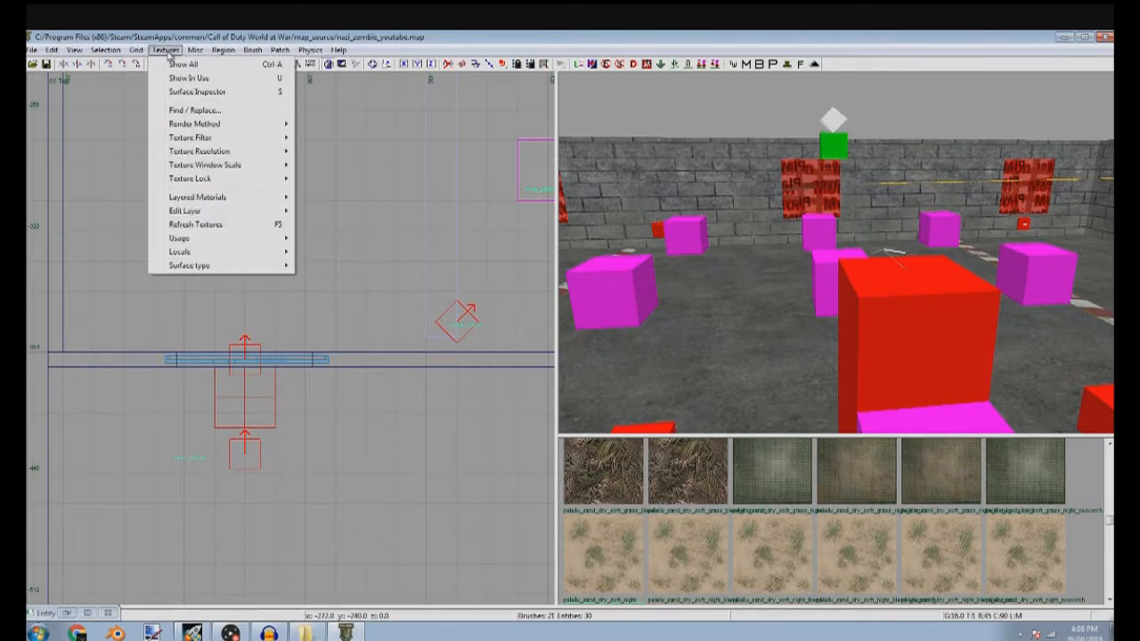
mouse_move(113, 56)
mouse_move(78, 54)
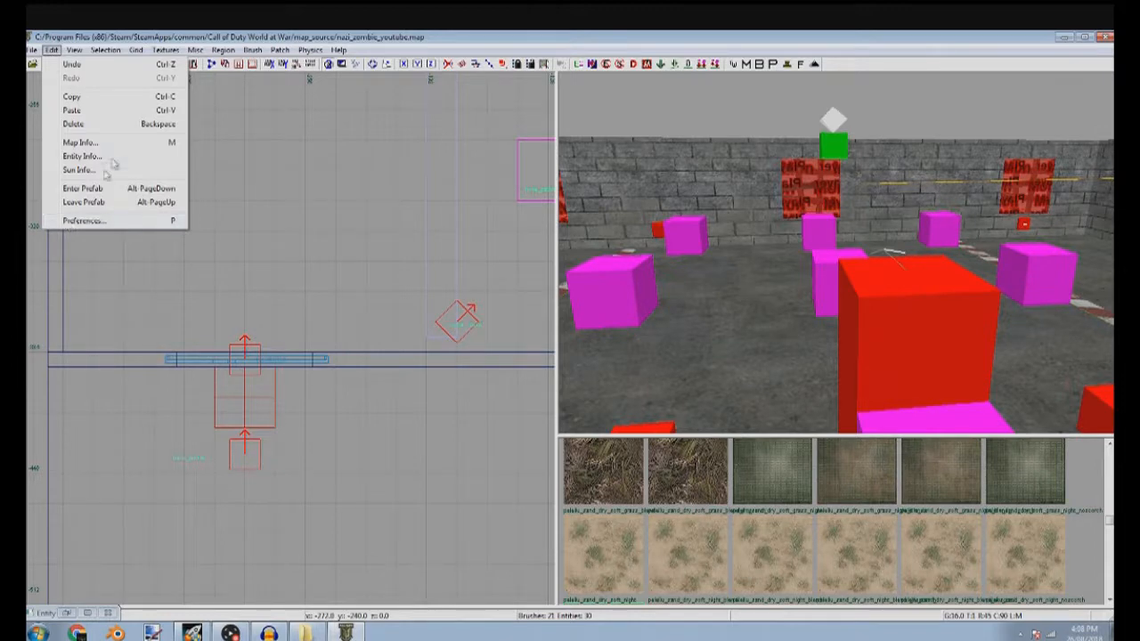
left_click(83, 221)
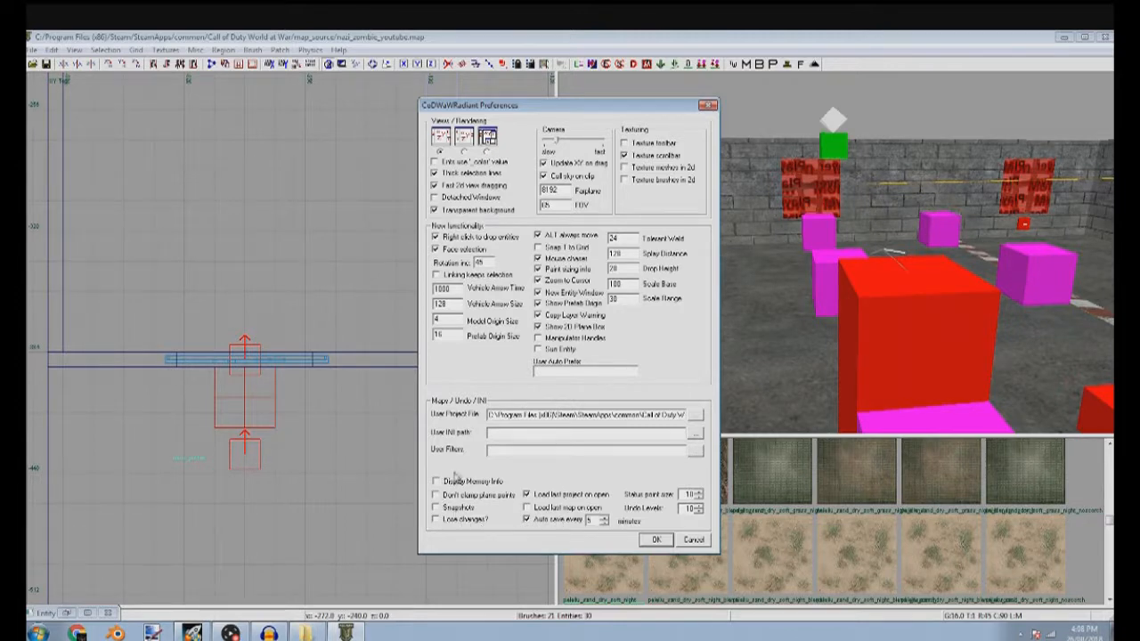
left_click(655, 540)
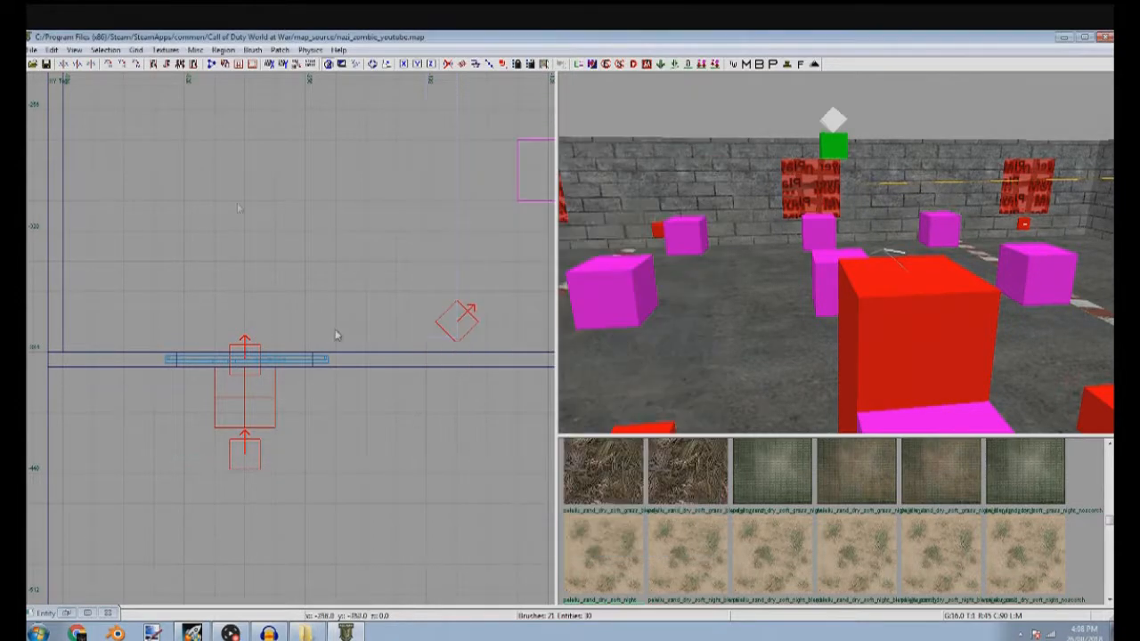
Open the filter settings to review the geometry, entity and trigger filters
left_click(53, 50)
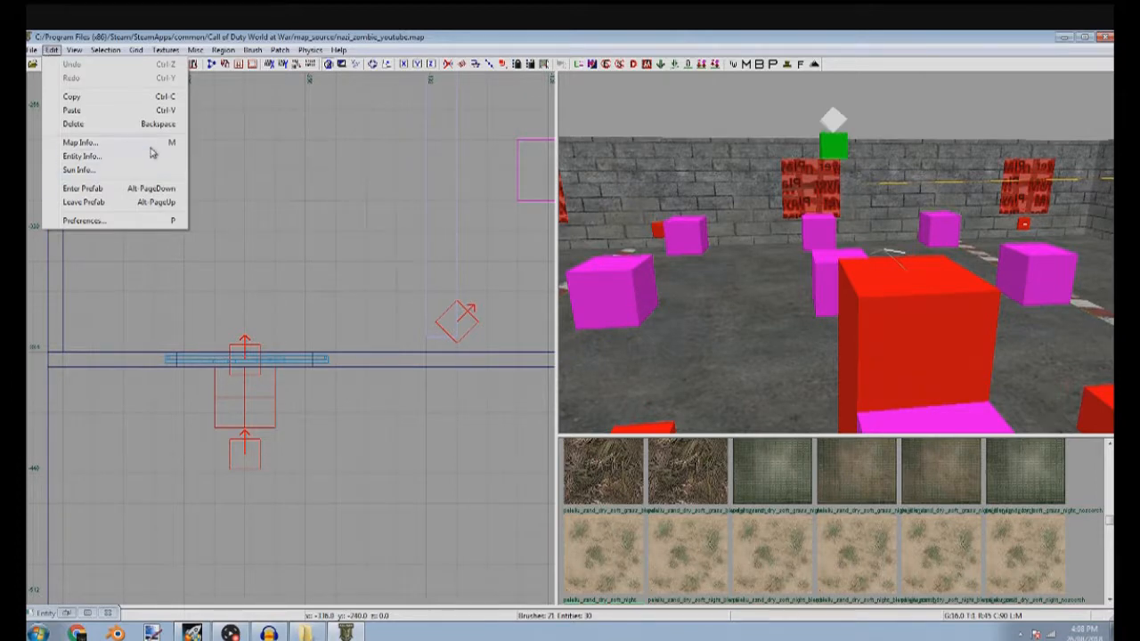
mouse_move(74, 51)
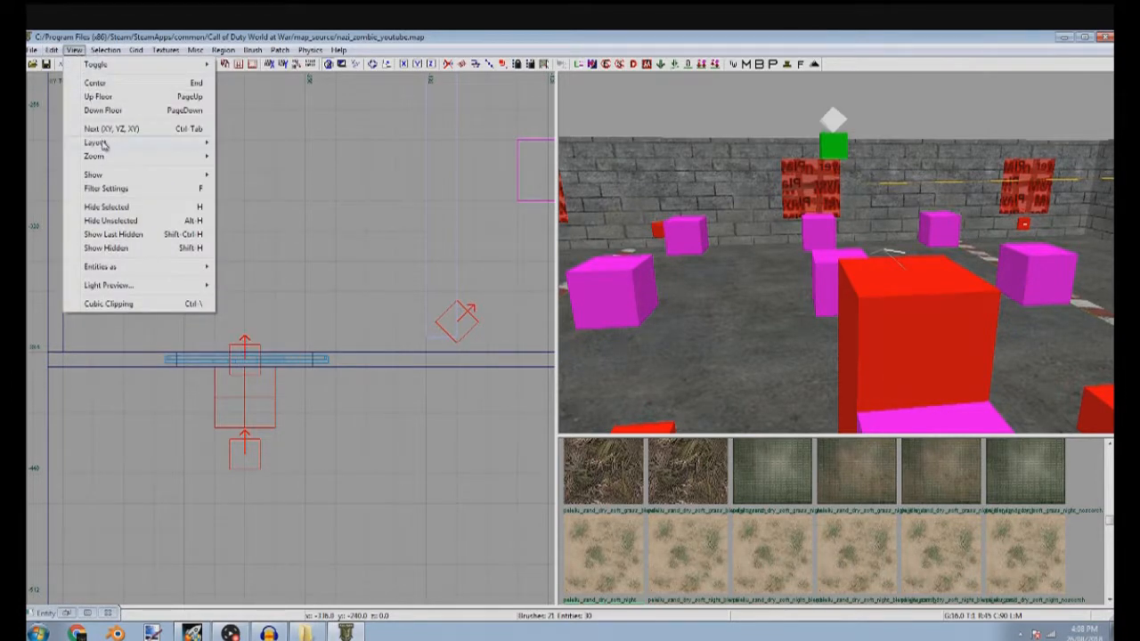
left_click(182, 193)
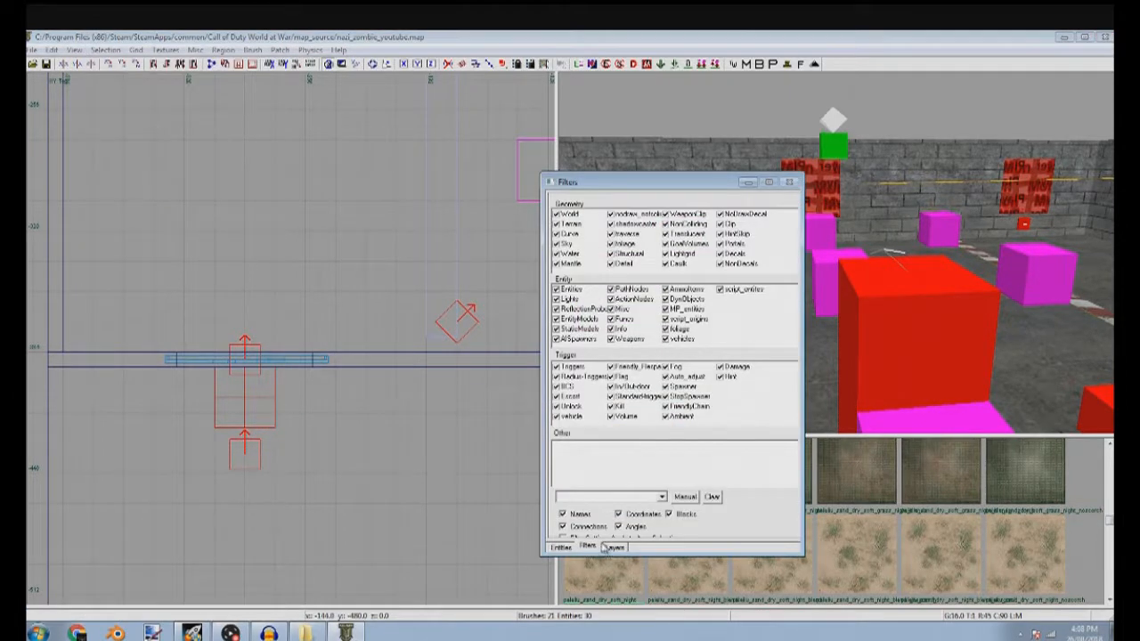
Review the startup project selection and the project path settings, cancelling both and putting the filters window away
left_click(74, 50)
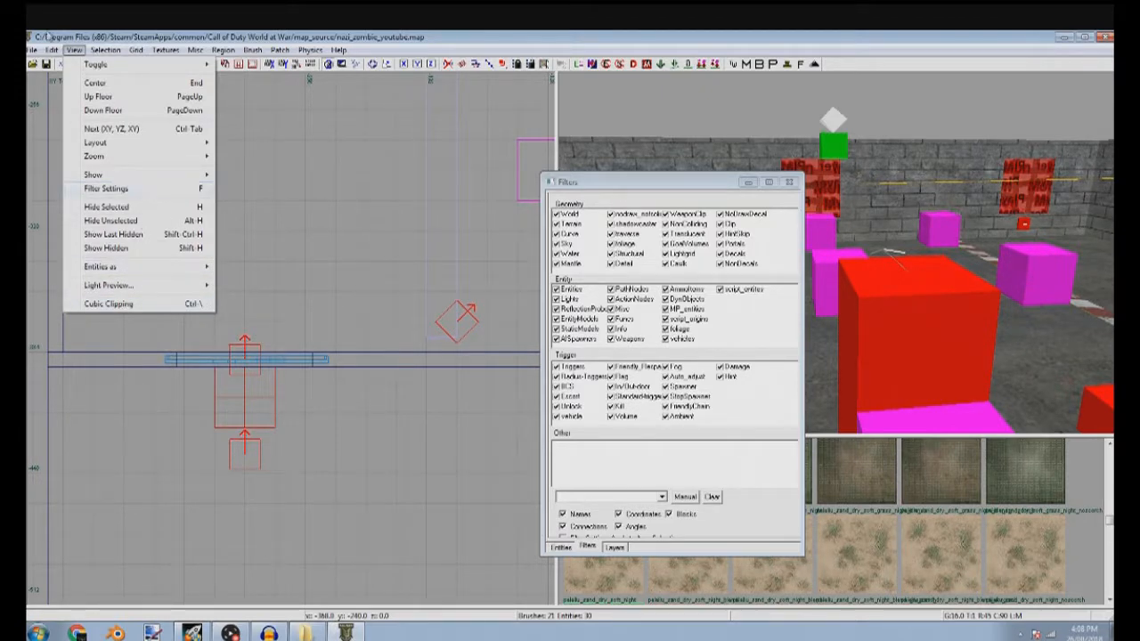
mouse_move(33, 51)
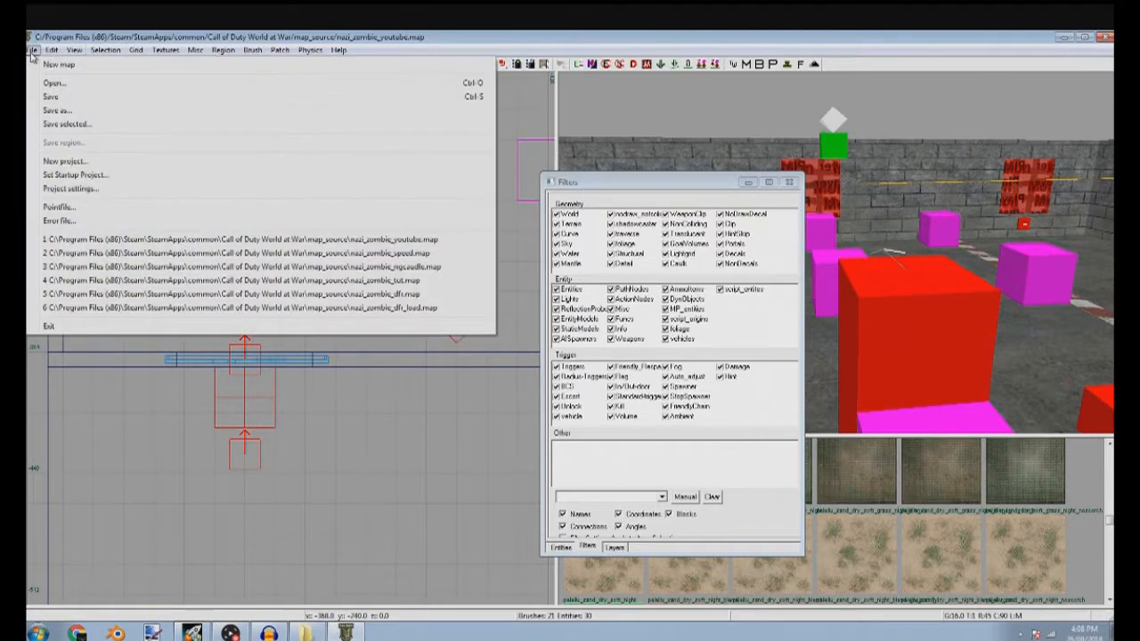
left_click(98, 179)
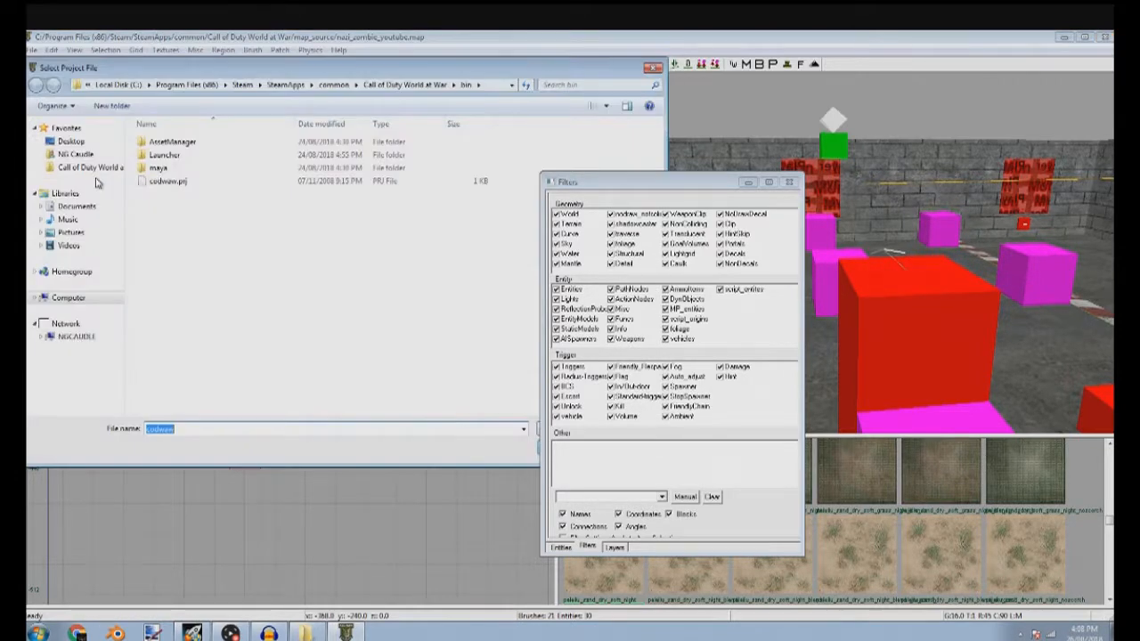
left_click(748, 183)
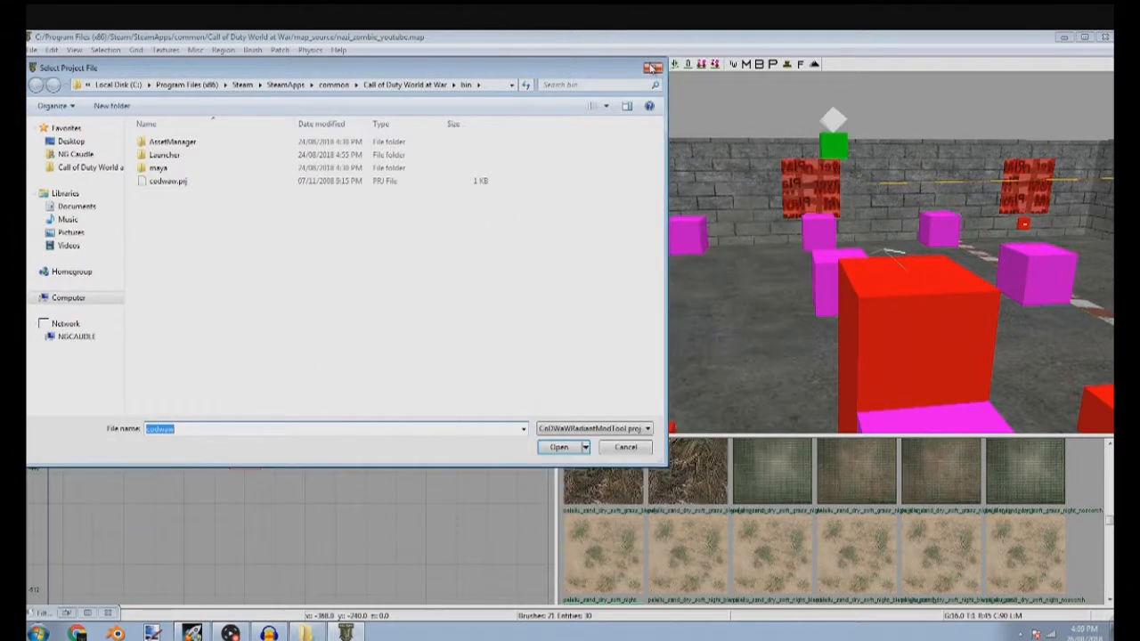
left_click(653, 68)
left_click(32, 50)
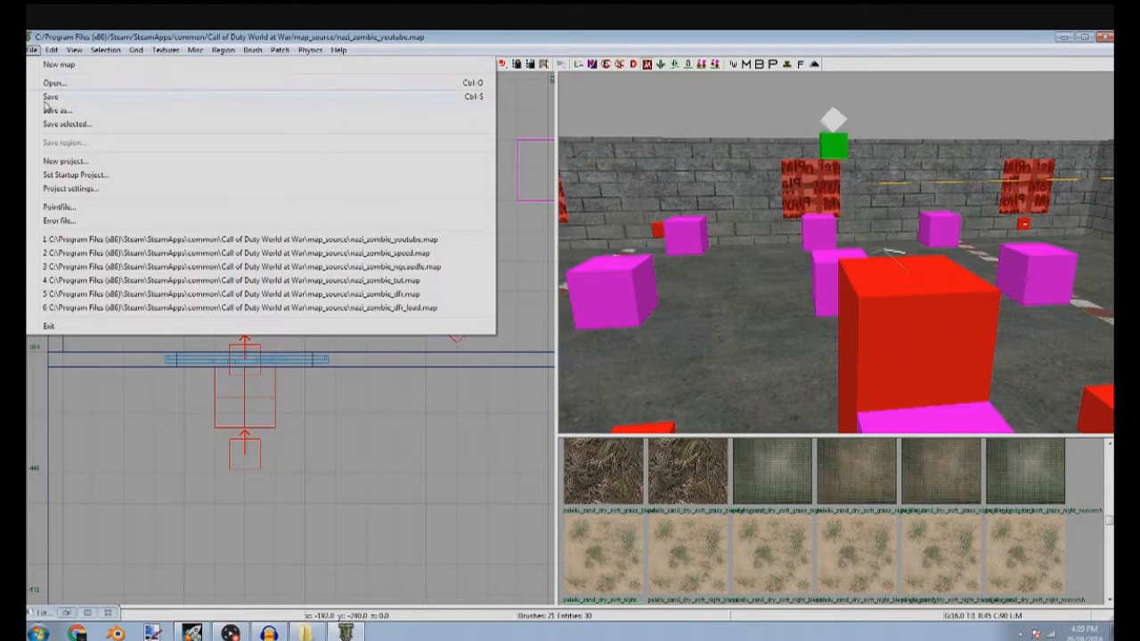
left_click(107, 192)
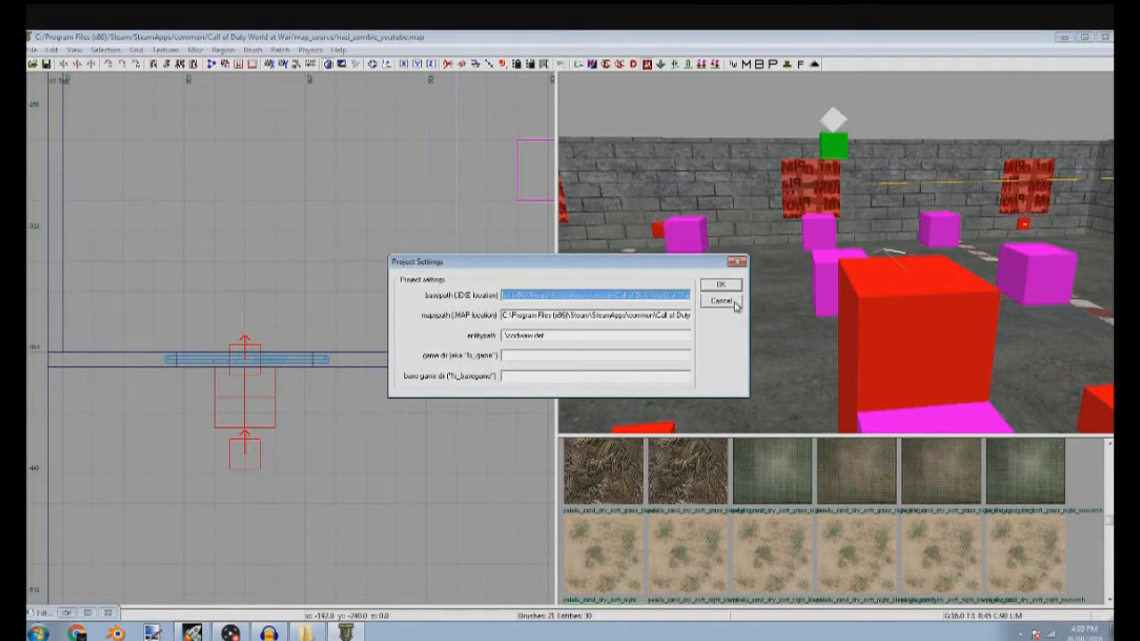
left_click(732, 302)
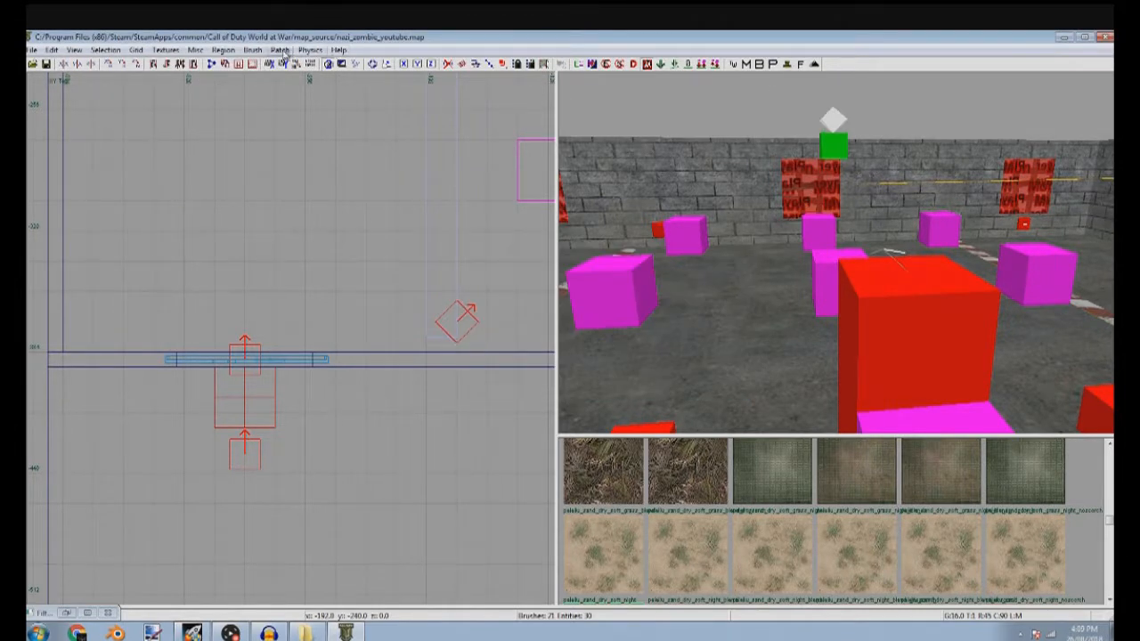
Duplicate two of the room's path nodes and place the copies outside, in line behind the leftmost window
right_click_drag(741, 311, 777, 285)
right_click_drag(764, 233, 838, 241)
scroll(256, 351, "down", 5)
scroll(256, 351, "down", 4)
right_click_drag(757, 307, 829, 312)
right_click_drag(880, 424, 822, 248)
left_click(831, 320, "shift")
left_click(831, 320, "shift")
left_click(842, 299, "shift")
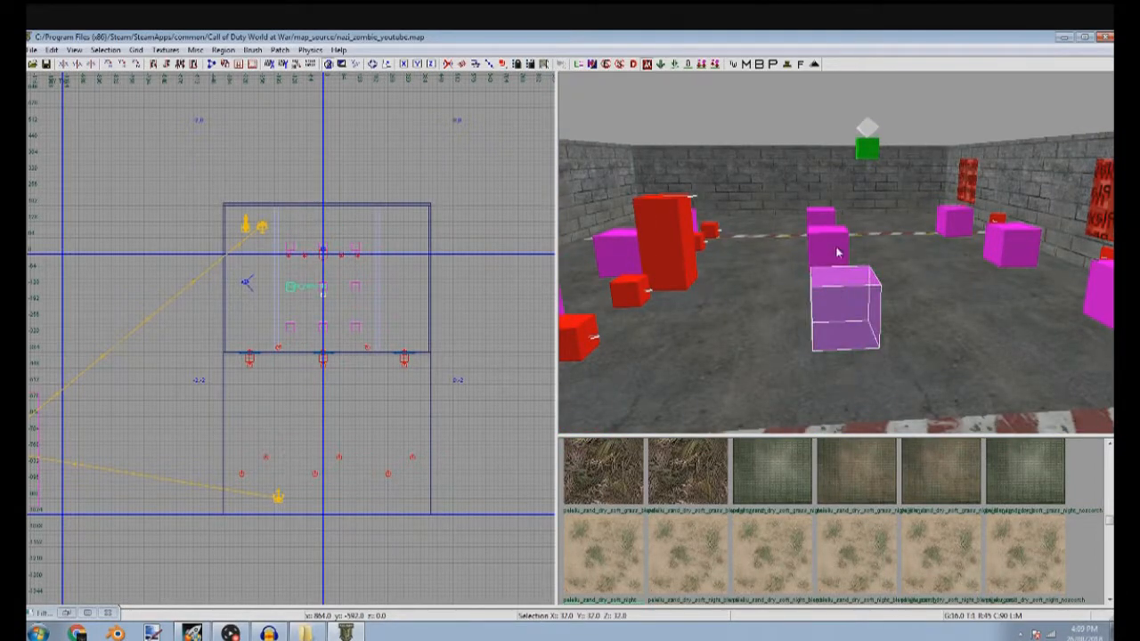
left_click(1095, 299, "shift")
right_click_drag(364, 366, 408, 306)
key("space")
left_click_drag(362, 335, 312, 400)
scroll(291, 290, "up", 5)
left_click_drag(301, 310, 310, 357)
Lower the two path node copies to a height of Z 40 in the front view, then return to the top view
key("ctrl+Tab")
scroll(291, 361, "up", 6)
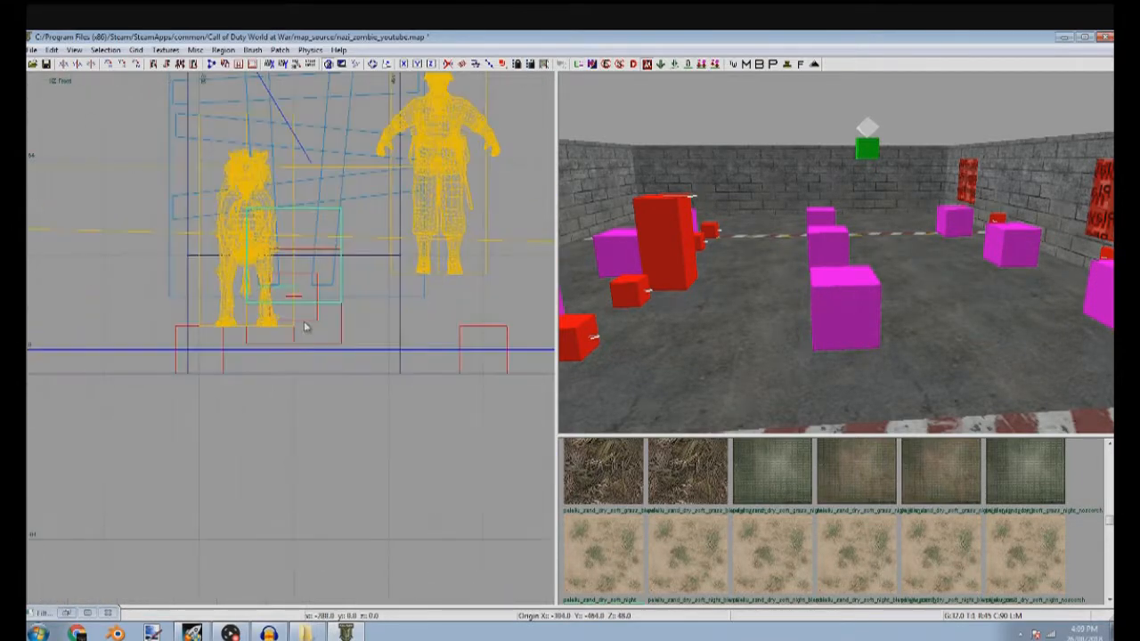
key("ctrl+Tab")
scroll(330, 344, "down", 3)
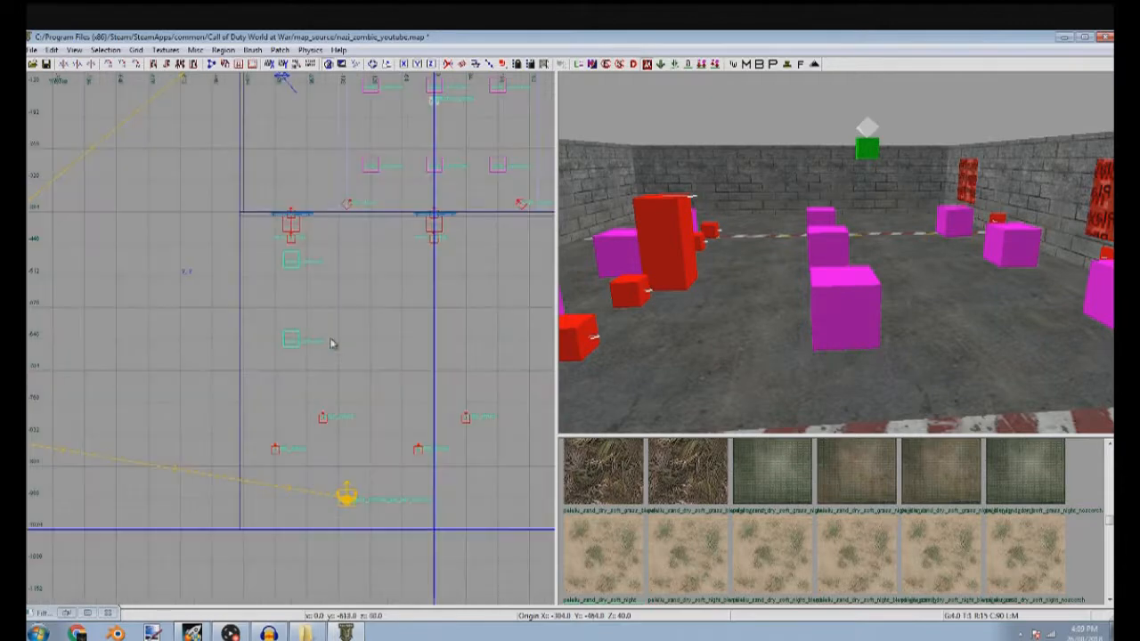
Duplicate the pair of outside path nodes and line up the copies farther out in the same column, using a 64 grid
right_click_drag(327, 344, 353, 275)
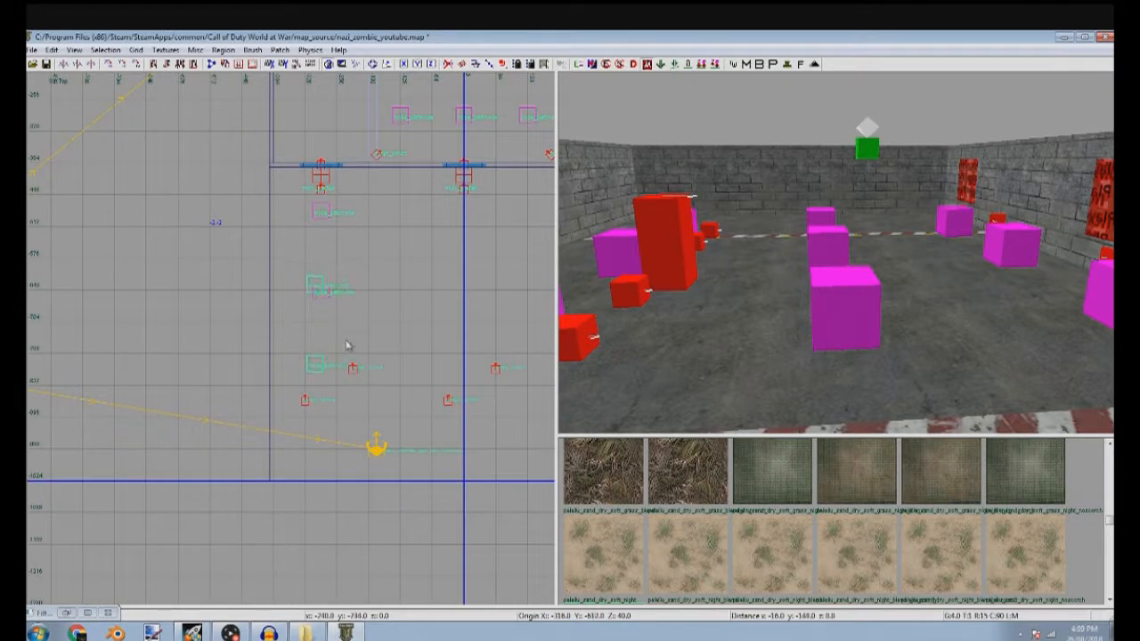
scroll(343, 335, "up", 5)
left_click_drag(333, 365, 342, 162)
scroll(342, 164, "down", 2)
right_click_drag(342, 164, 364, 200)
left_click_drag(364, 200, 358, 112)
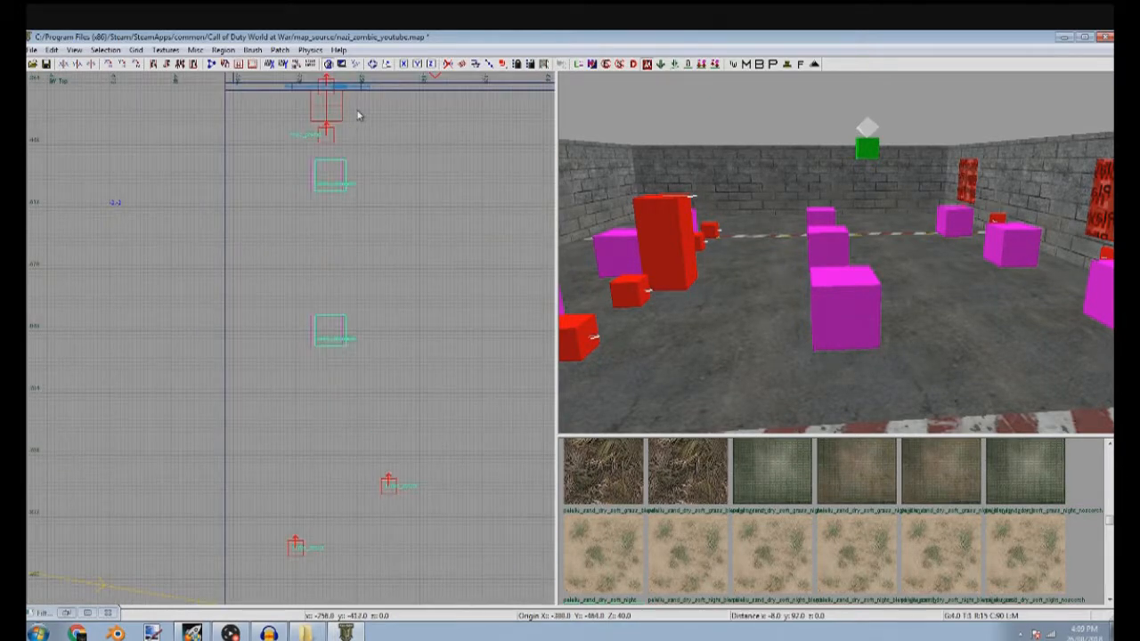
mouse_move(342, 210)
left_mouse_down()
mouse_move(329, 315)
mouse_move(343, 192)
mouse_move(335, 305)
mouse_move(347, 195)
mouse_move(352, 226)
left_mouse_up()
key("9")
left_click_drag(351, 295, 346, 353)
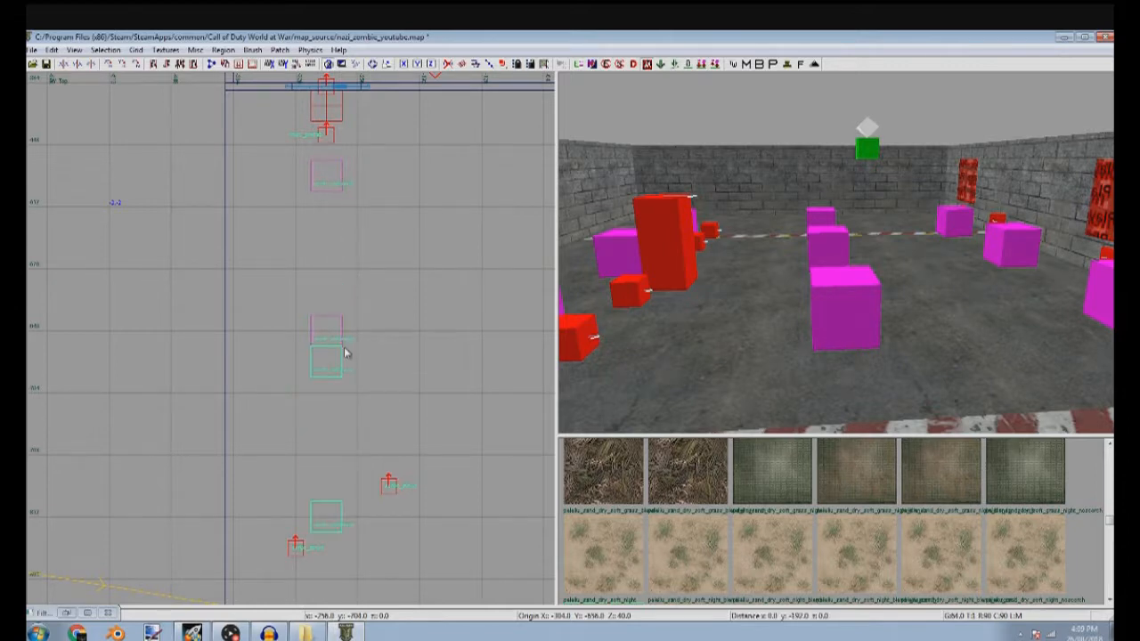
Examine the adjoining path nodes outside the leftmost window in the 3D view, selecting them one at a time
right_click_drag(757, 275, 800, 267)
key("Escape")
left_click(862, 274, "shift")
key("Escape")
left_click(839, 288, "shift")
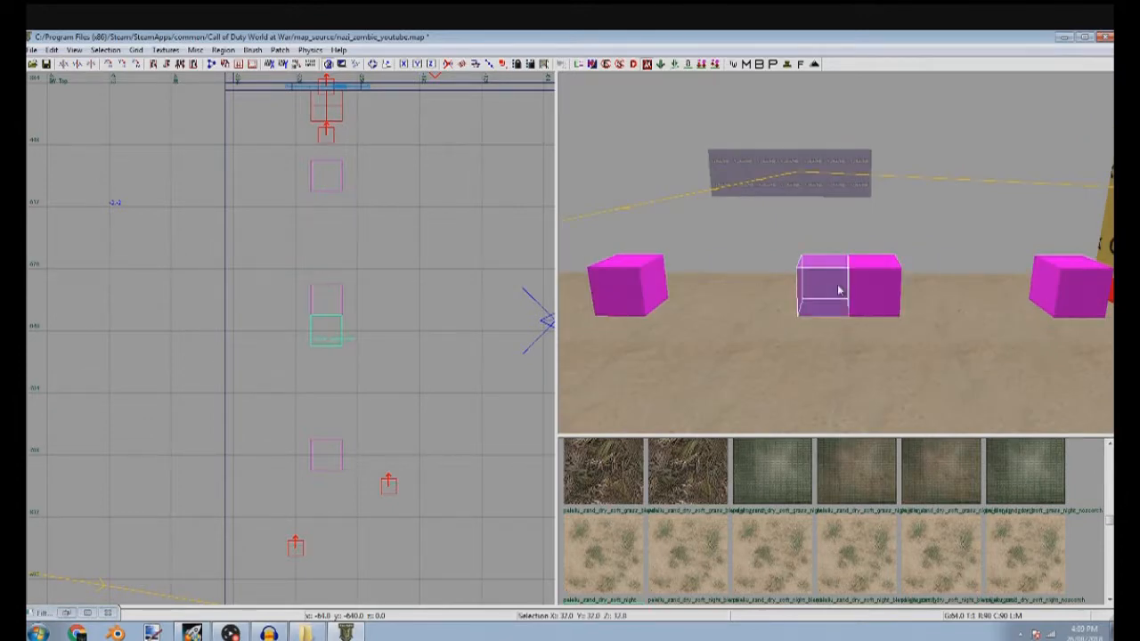
left_click(884, 284, "shift")
left_click(833, 285, "shift")
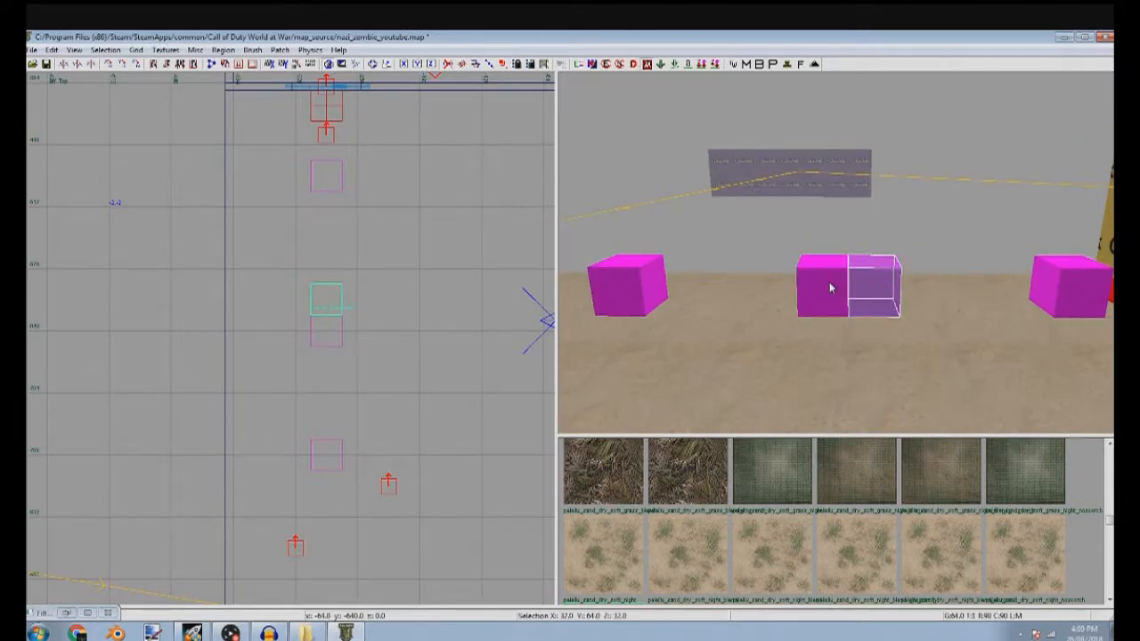
key("Escape")
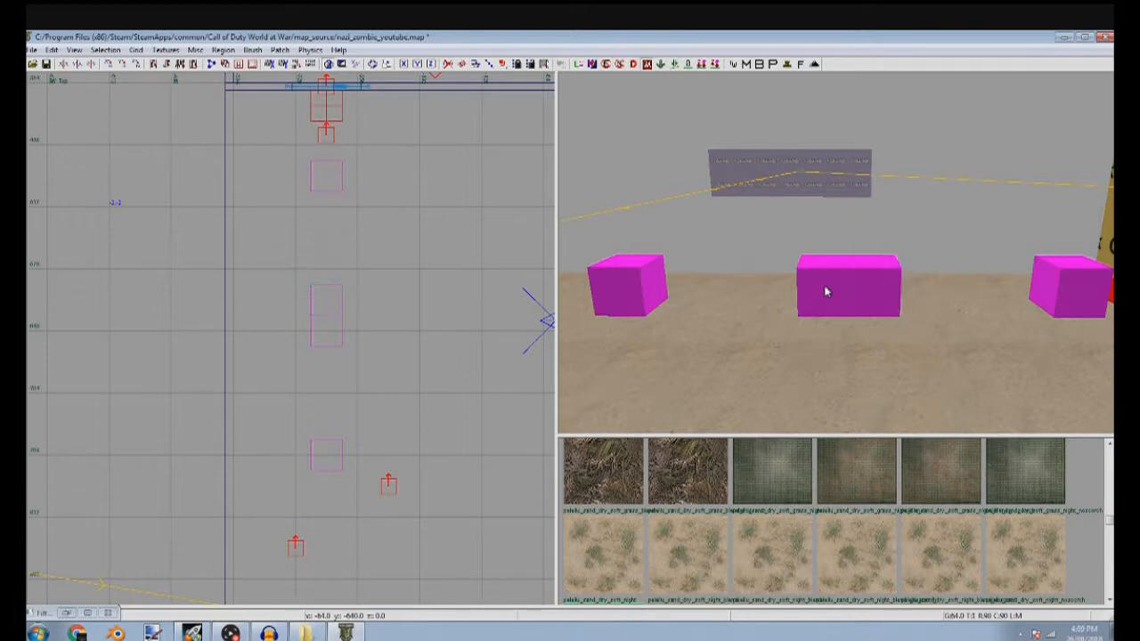
Duplicate the path node nearest the leftmost window to the far end of the column and delete the extra adjoining middle node
left_click(1050, 278, "shift")
key("space")
mouse_move(401, 315)
left_mouse_down()
mouse_move(367, 349)
mouse_move(366, 553)
left_mouse_up()
right_click_drag(366, 553, 370, 455)
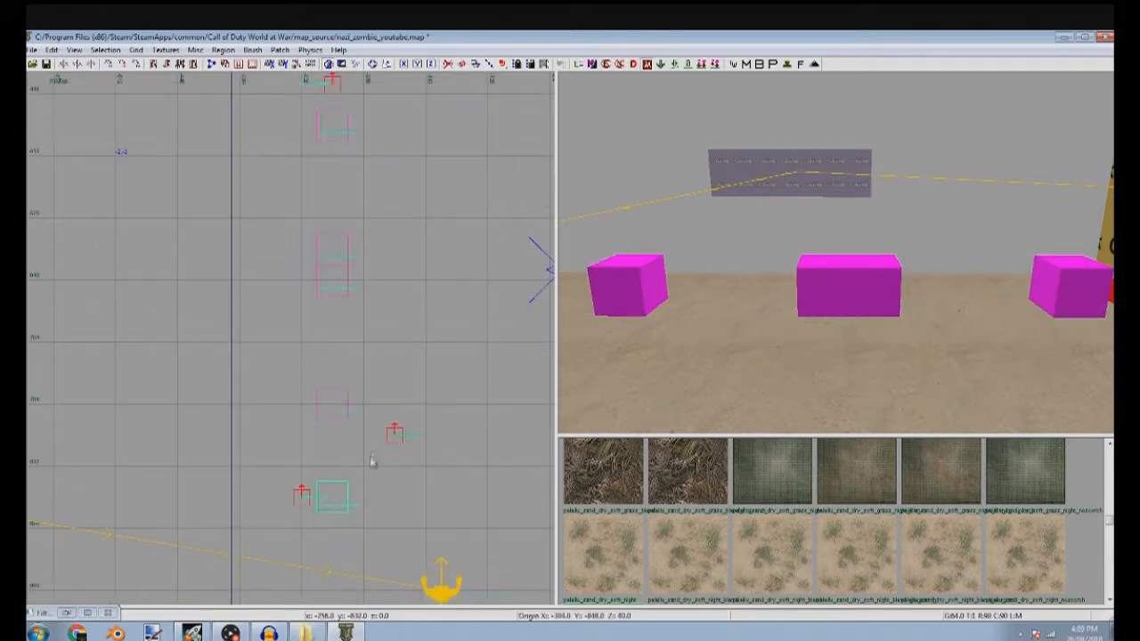
key("Escape")
left_click(878, 274, "shift")
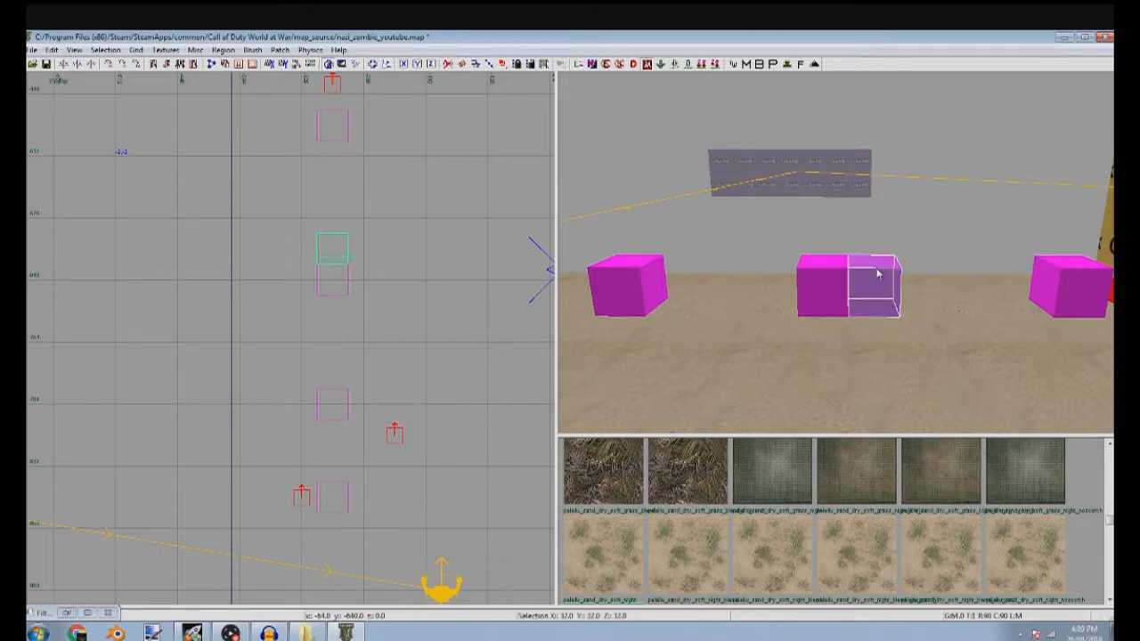
key("BackSpace")
Move the three farther path nodes toward the leftmost window, then delete them, keeping only the node nearest the window
left_click(824, 260, "shift")
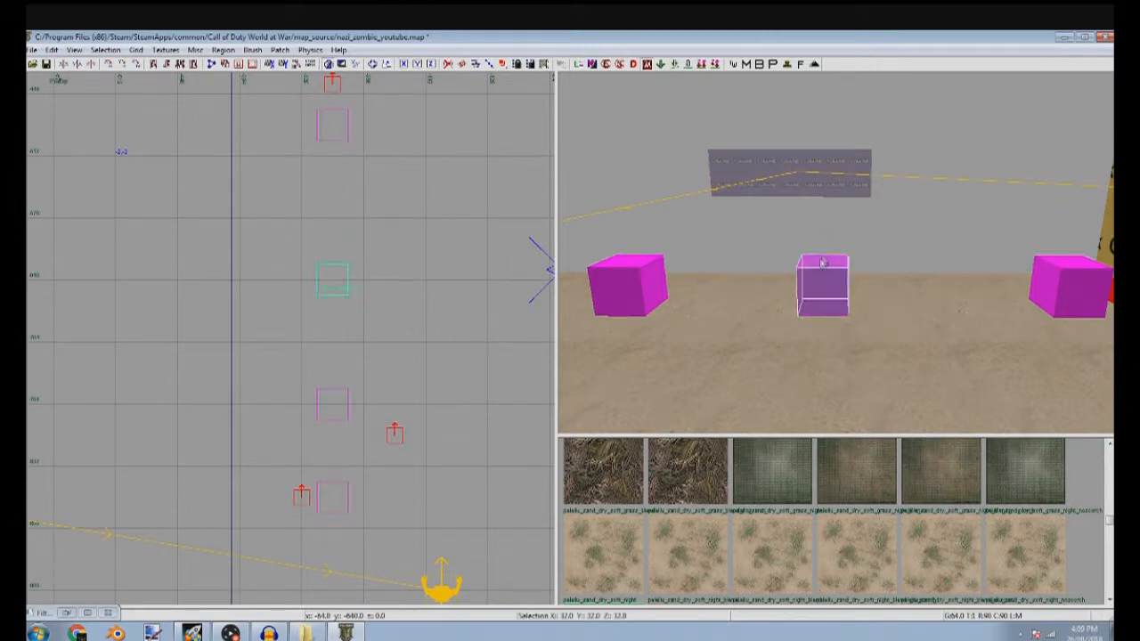
right_click_drag(653, 282, 699, 270)
left_click(700, 270, "shift")
left_click(598, 278, "shift")
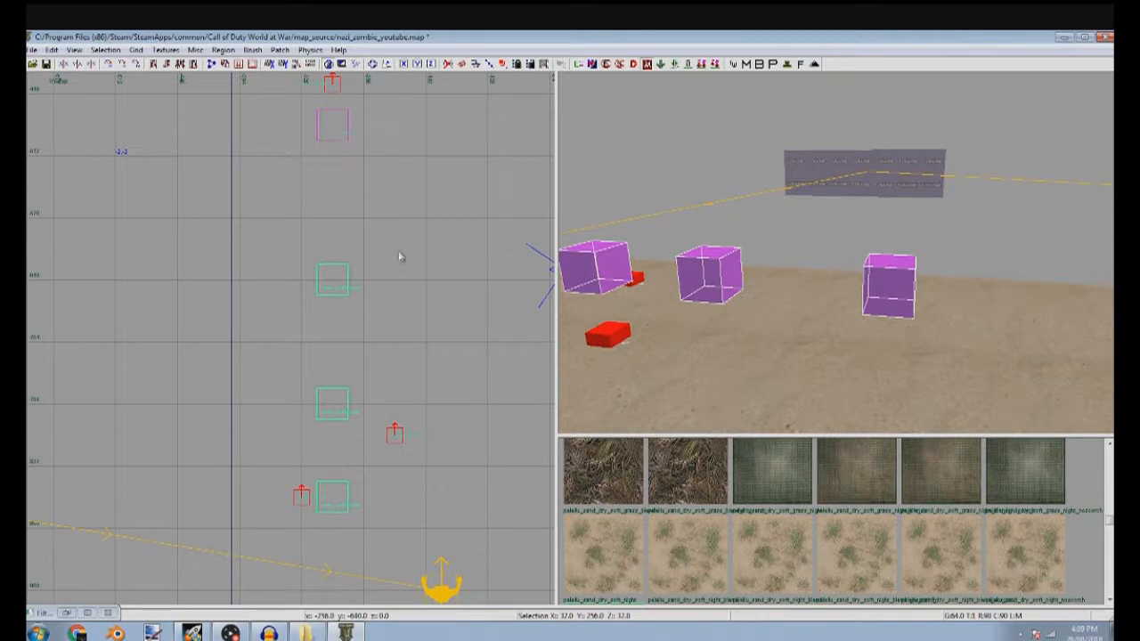
mouse_move(352, 290)
left_mouse_down()
mouse_move(356, 107)
mouse_move(346, 143)
left_mouse_up()
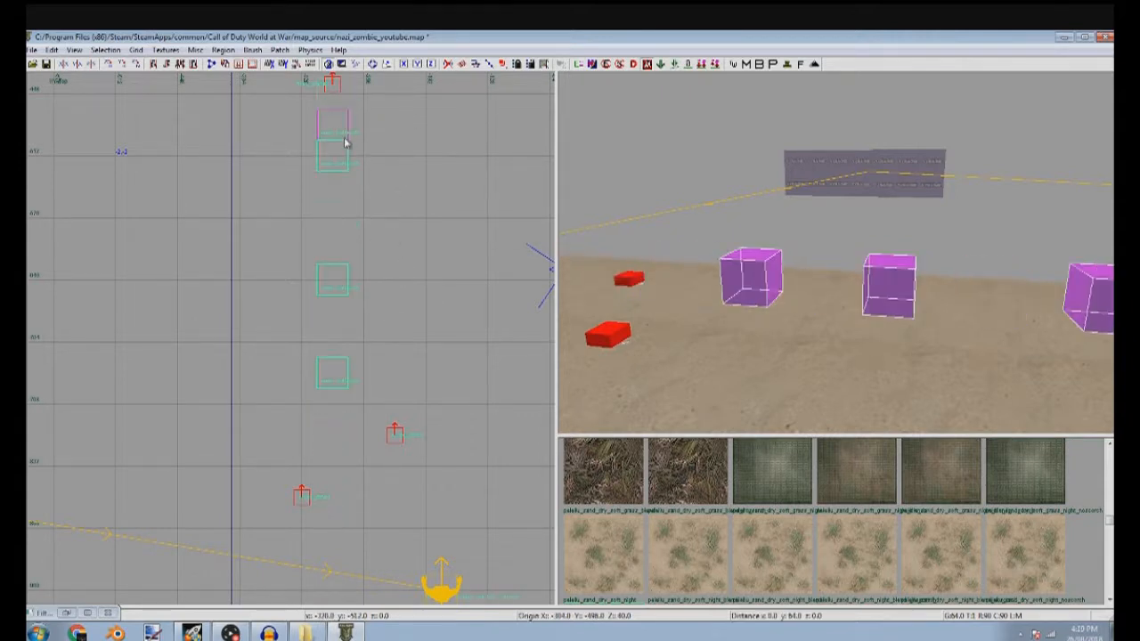
right_click_drag(686, 273, 970, 309)
key("BackSpace")
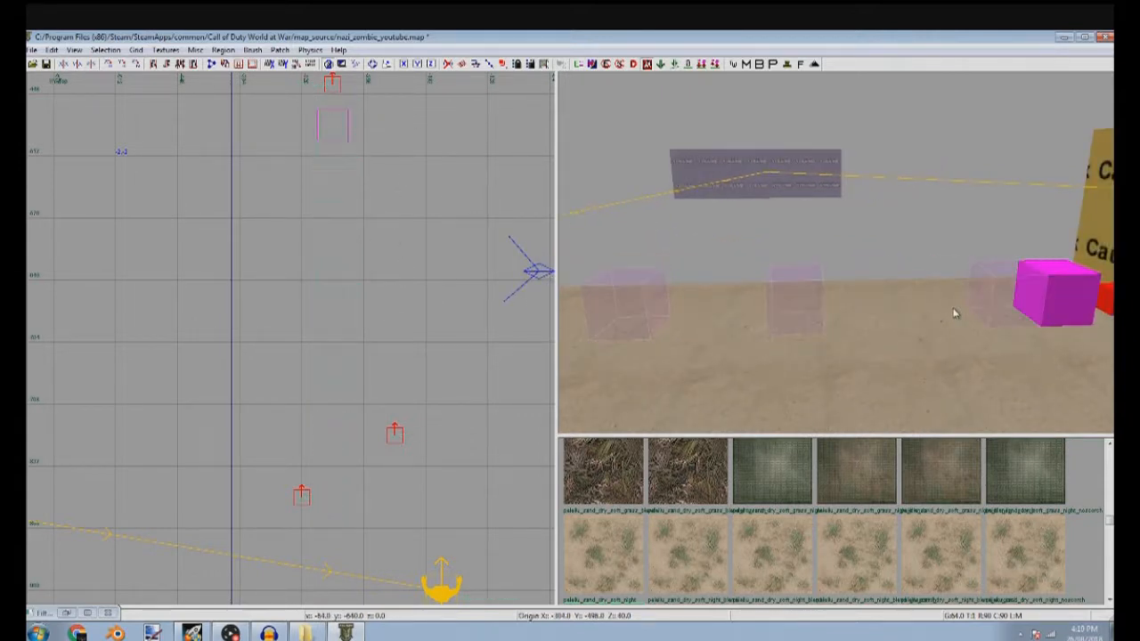
Duplicate the remaining path node three times to form an evenly spaced column of four outside the leftmost window
left_click(1072, 292, "shift")
key("space")
left_click_drag(394, 186, 333, 248)
key("space")
left_click_drag(392, 308, 349, 408)
key("space")
Select all four path nodes and duplicate the column, aligning the copies behind the rightmost window with a 16 grid
left_click(635, 319, "shift")
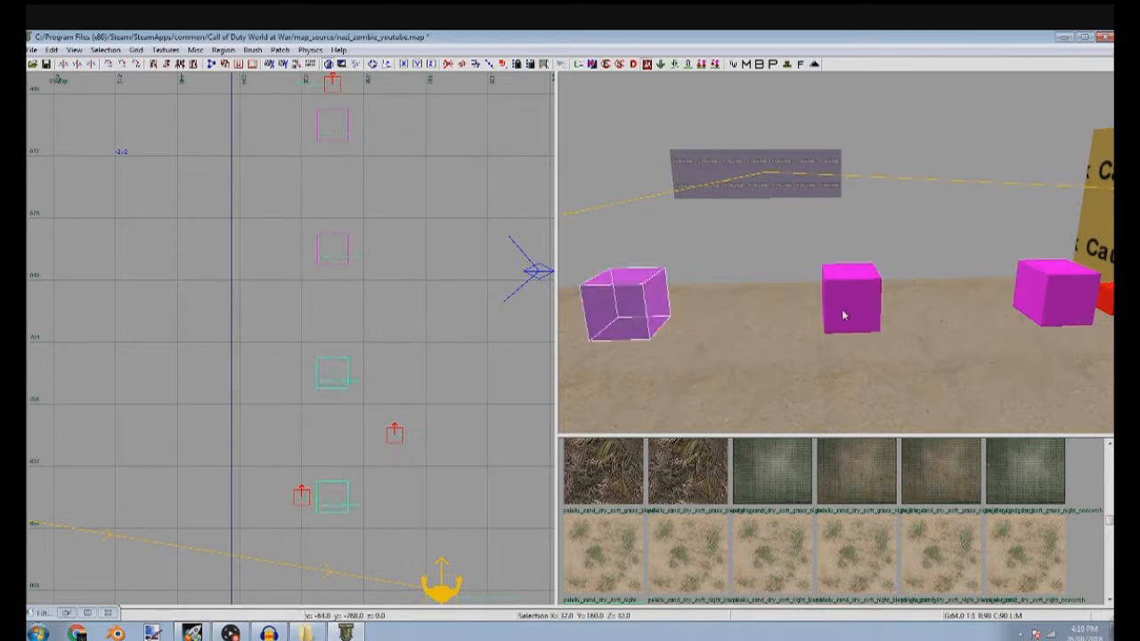
left_click(1018, 280, "shift")
left_click(847, 318, "shift")
scroll(423, 316, "down", 3)
key("Escape")
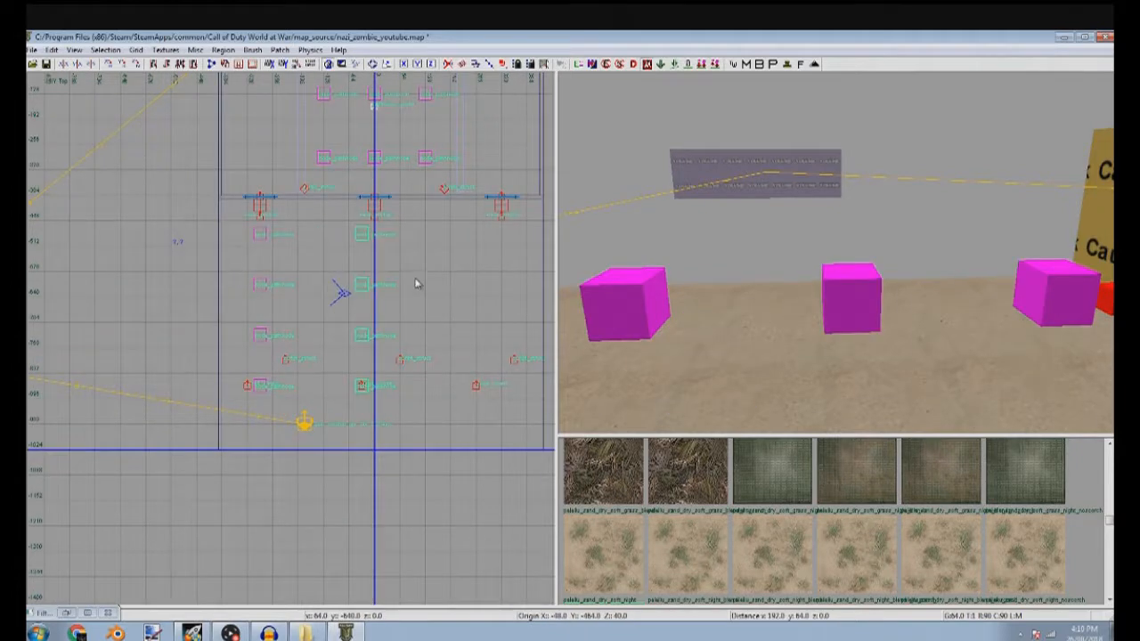
scroll(401, 239, "up", 4)
scroll(187, 278, "down", 3)
left_click_drag(354, 243, 515, 276)
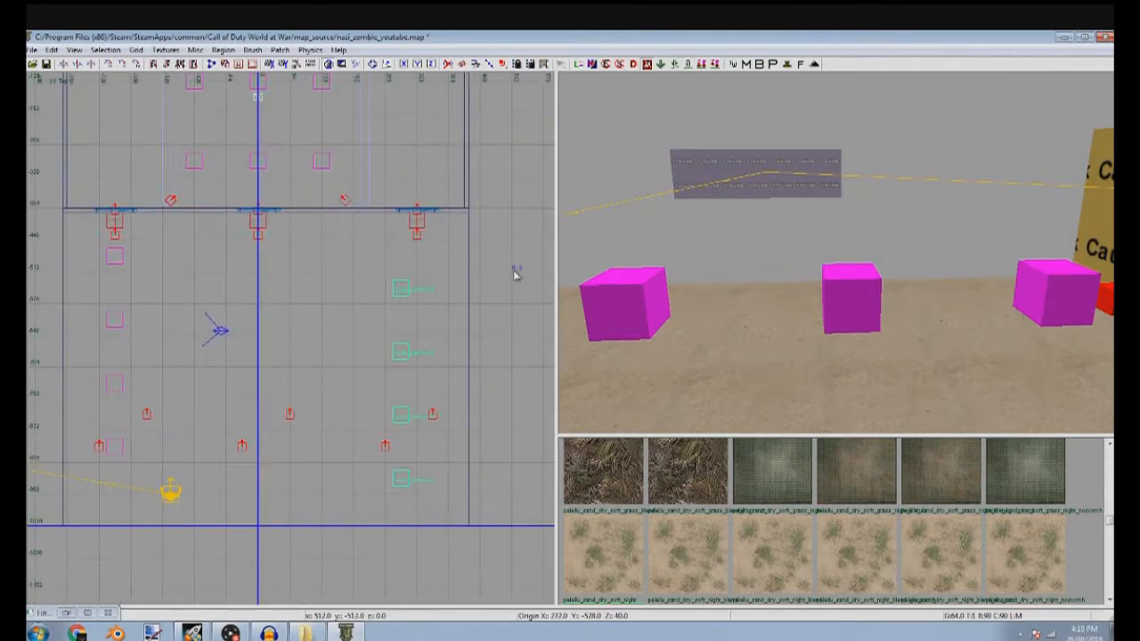
scroll(412, 247, "up", 4)
scroll(446, 265, "down", 4)
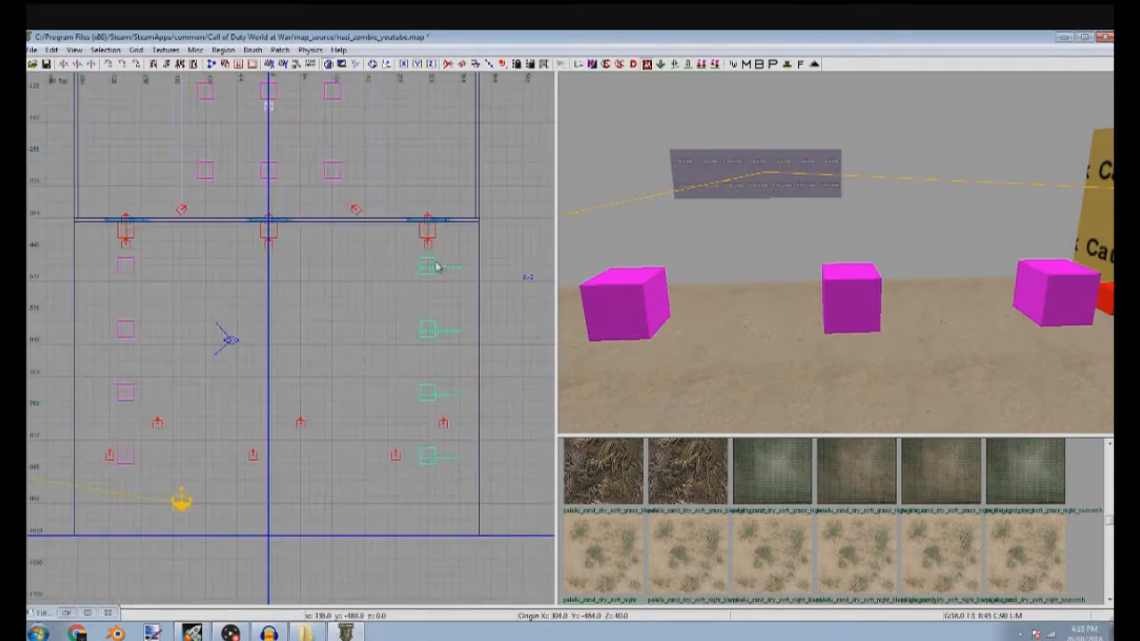
Duplicate the column of four path nodes again, center the copies behind the middle window, and deselect them
left_click_drag(447, 270, 289, 267)
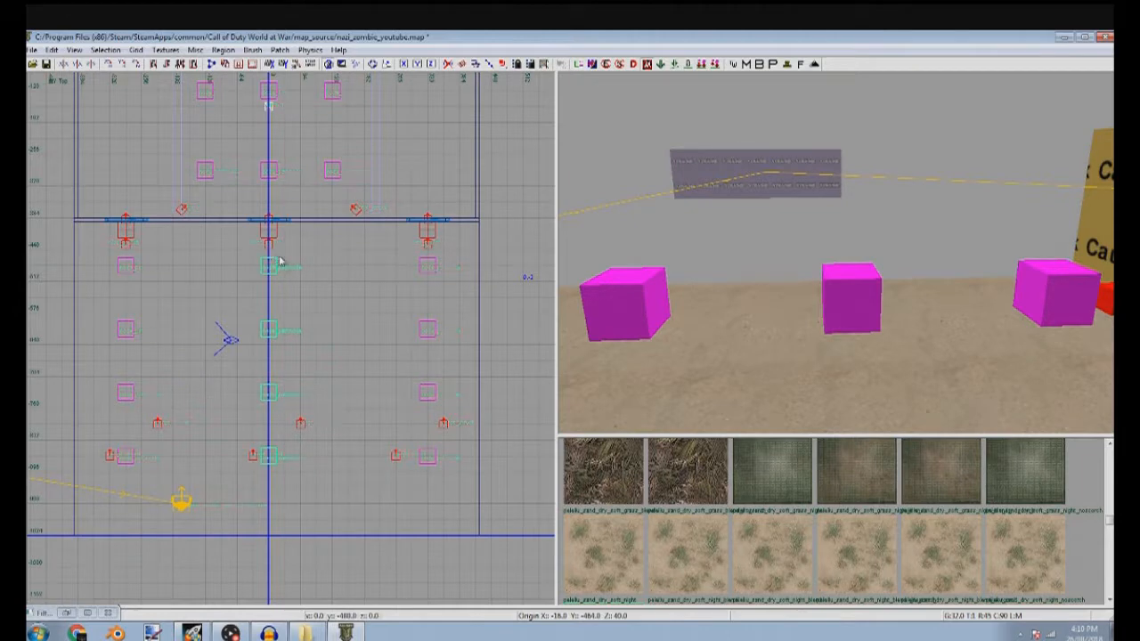
scroll(289, 267, "up", 1)
key("Escape")
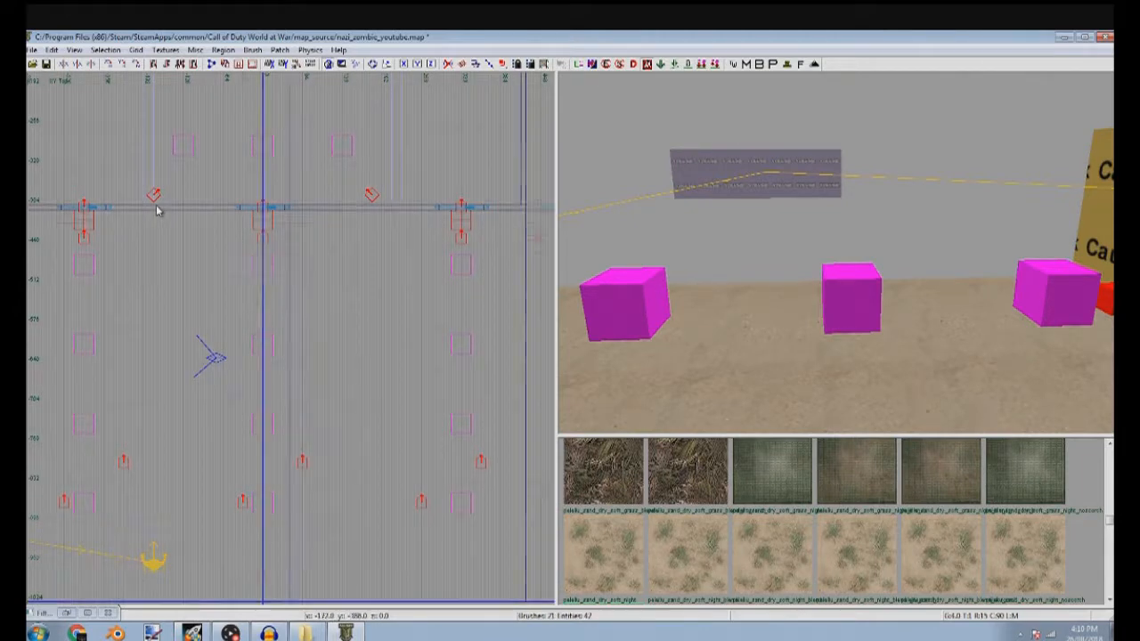
Draw a narrow brush outside between the leftmost and middle windows and stretch it across the outside area to its far edge
scroll(158, 214, "up", 2)
left_click(164, 219, "shift")
left_click_drag(181, 210, 178, 220)
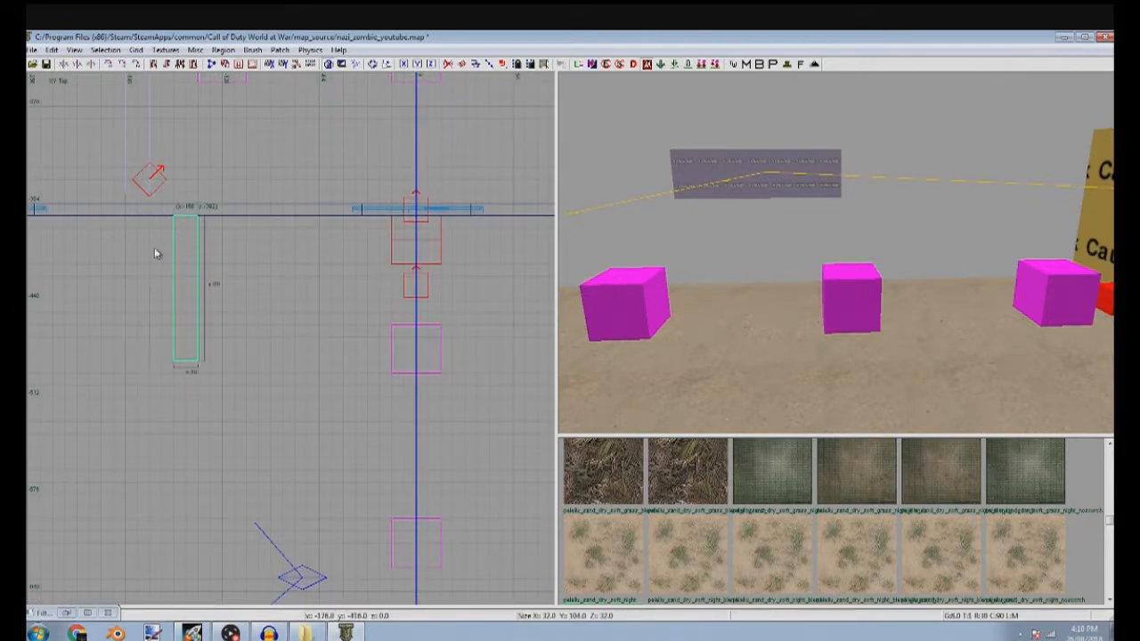
left_click_drag(161, 258, 151, 259)
left_click_drag(271, 276, 258, 275)
scroll(236, 278, "down", 4)
right_click_drag(210, 297, 278, 198)
mouse_move(278, 235)
left_mouse_down()
mouse_move(271, 281)
mouse_move(297, 515)
left_mouse_up()
left_click_drag(318, 475, 338, 466)
left_click_drag(241, 455, 260, 455)
left_click_drag(285, 524, 296, 570)
Raise the new dividing brush to the full height of the surrounding walls
key("ctrl+Tab")
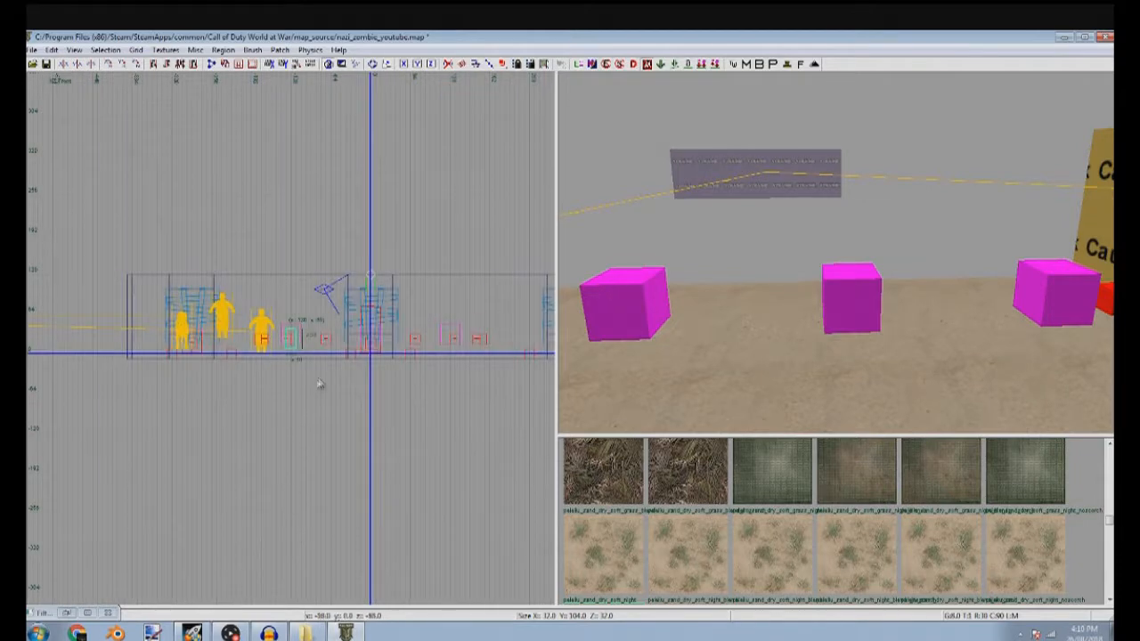
key("ctrl+Tab")
left_click_drag(311, 312, 443, 238)
mouse_move(437, 377)
left_mouse_down()
mouse_move(440, 388)
mouse_move(454, 372)
left_mouse_up()
scroll(864, 516, "down", 1)
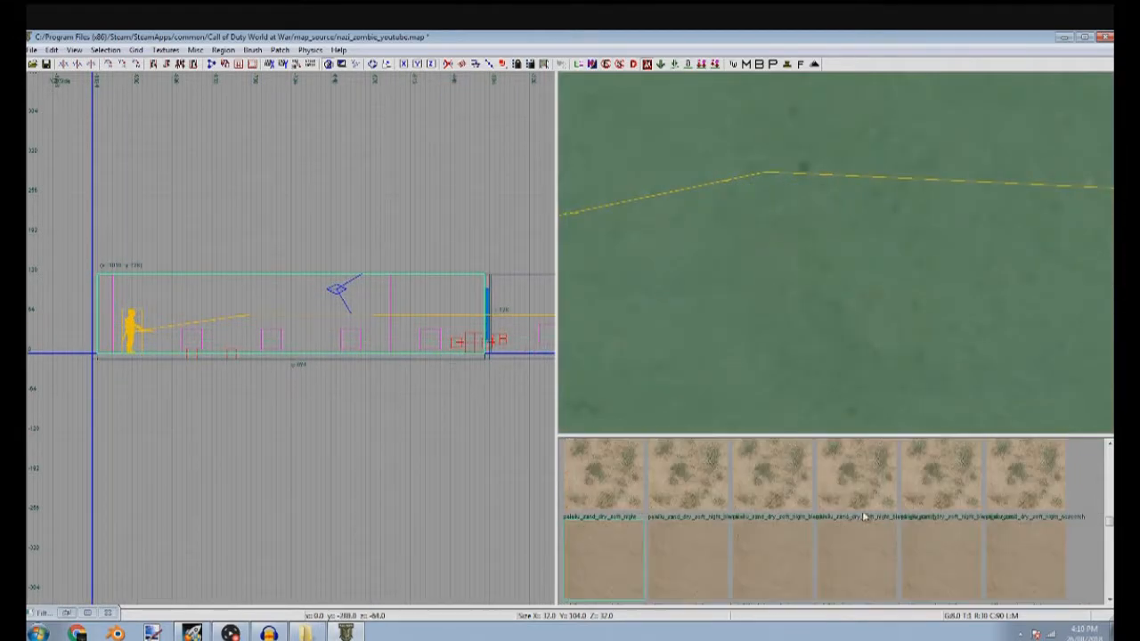
Texture the dividing brush with clip_ai and duplicate it between the middle and rightmost windows
left_click(166, 50)
left_click(188, 76)
key("ctrl+Tab")
scroll(291, 389, "down", 2)
right_click_drag(291, 390, 233, 379)
key("space")
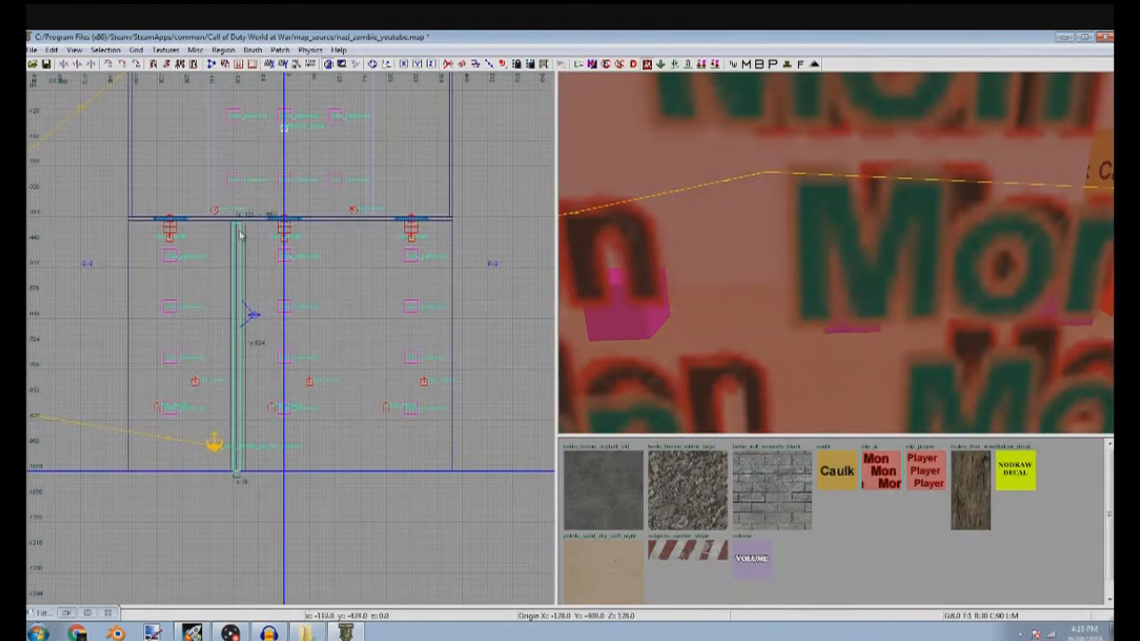
left_click_drag(239, 239, 366, 236)
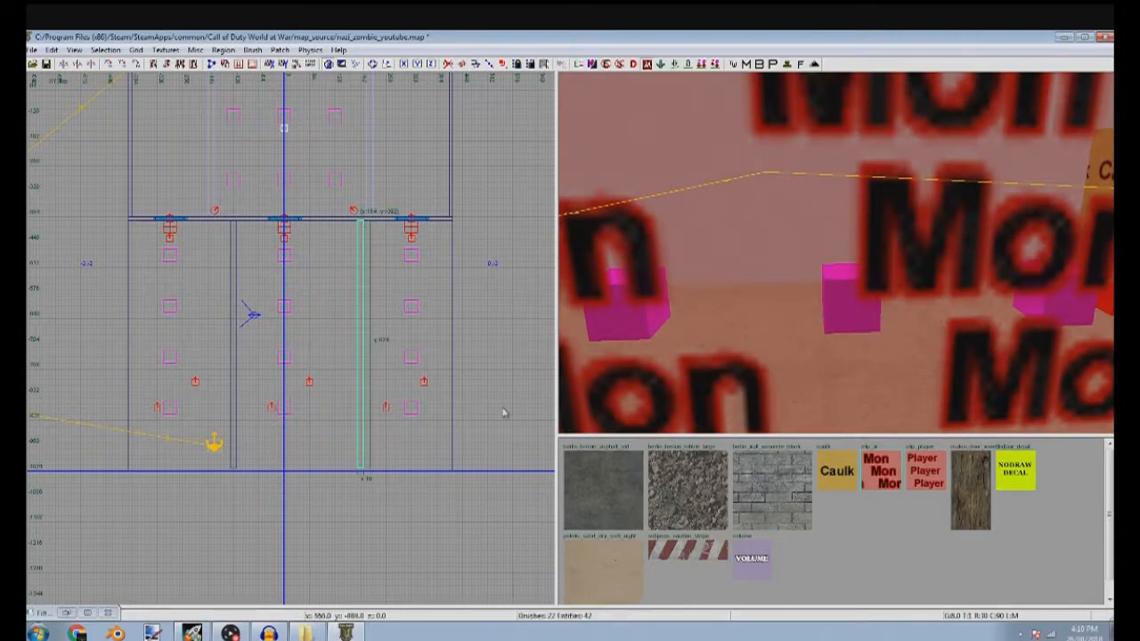
scroll(359, 484, "up", 1)
key("Escape")
Duplicate the room's wall opposite the windows and shorten the copy to its left section with a 16 grid
mouse_move(748, 303)
right_mouse_down()
mouse_move(748, 338)
mouse_move(762, 329)
mouse_move(784, 366)
mouse_move(811, 329)
mouse_move(797, 285)
mouse_move(824, 232)
mouse_move(815, 236)
mouse_move(877, 214)
mouse_move(899, 245)
mouse_move(829, 205)
mouse_move(833, 312)
mouse_move(802, 285)
mouse_move(725, 258)
mouse_move(766, 276)
mouse_move(771, 267)
mouse_move(759, 294)
right_mouse_up()
left_click(759, 295, "shift")
scroll(374, 306, "down", 5)
key("ctrl+Tab")
key("5")
scroll(361, 330, "up", 5)
left_click_drag(482, 334, 229, 339)
key("Escape")
Shorten the original full-length wall to a 256-unit right section, opening a gap opposite the windows
left_click(809, 266, "shift")
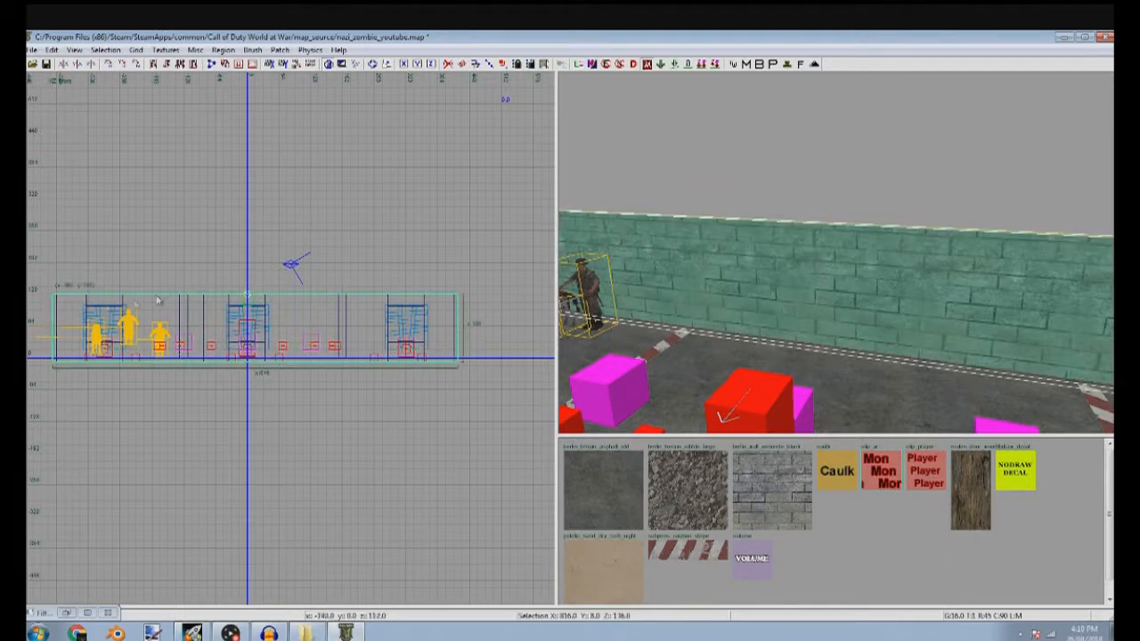
right_click_drag(158, 301, 242, 291)
left_click_drag(94, 316, 363, 304)
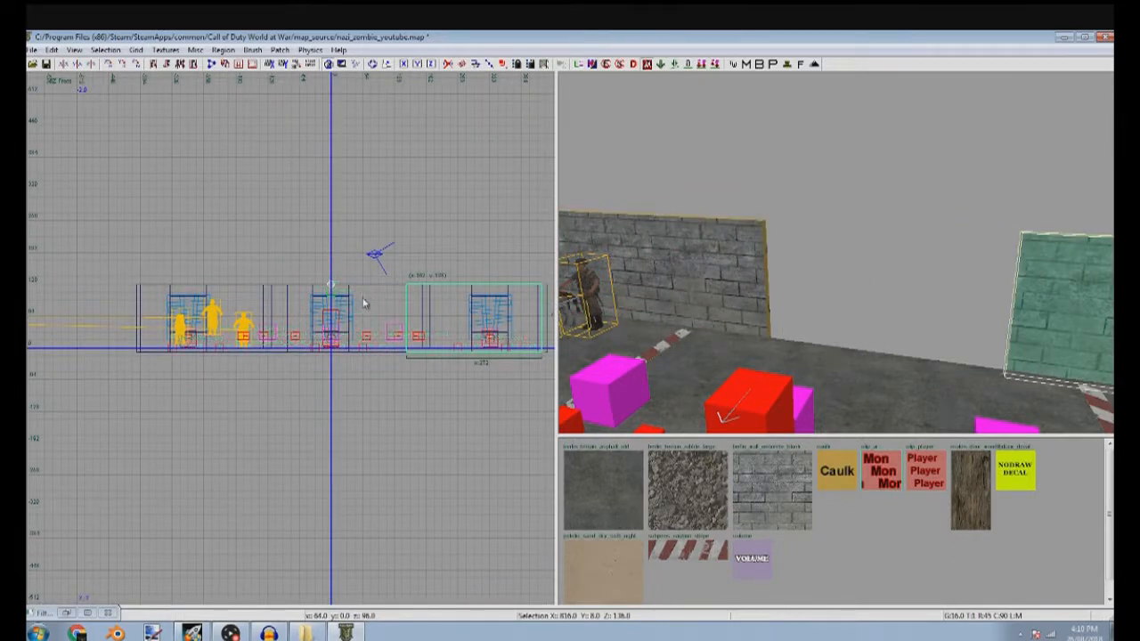
right_click_drag(744, 292, 747, 288)
scroll(421, 316, "up", 4)
left_click_drag(320, 318, 336, 316)
key("Escape")
Trim the left wall section to 288 units from its inner end
left_click(677, 260, "shift")
scroll(177, 318, "down", 1)
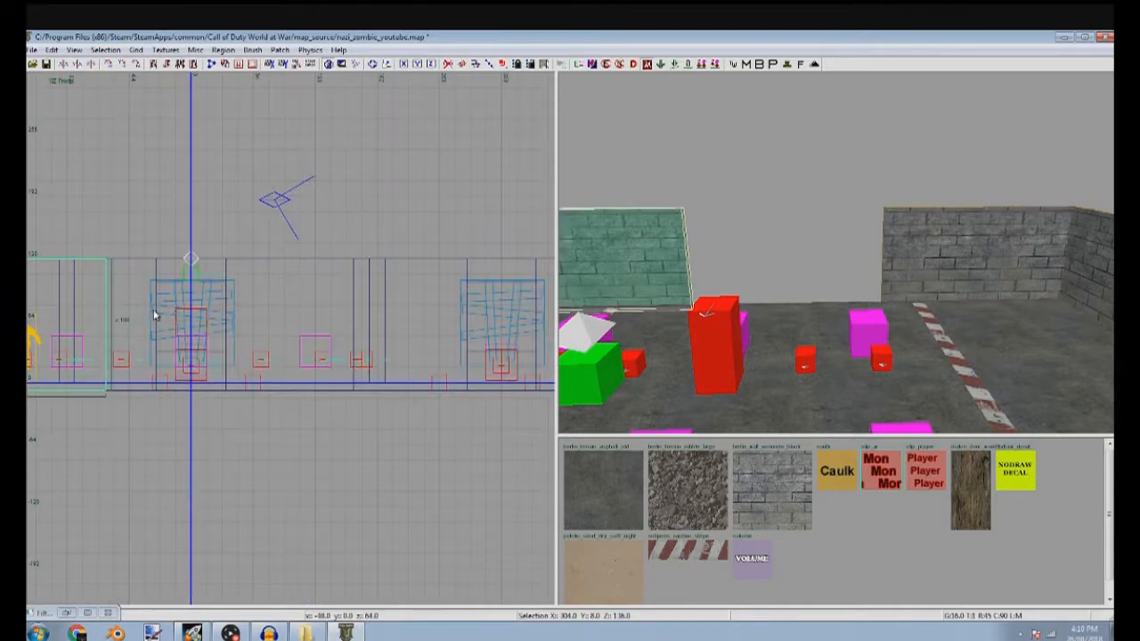
left_click_drag(153, 315, 138, 316)
key("Escape")
Duplicate the room's floor and place the copy beyond the gap in the wall opposite the windows
left_click(771, 334, "shift")
scroll(330, 390, "down", 2)
key("ctrl+Tab")
scroll(302, 357, "up", 3)
scroll(293, 308, "down", 8)
left_click_drag(307, 267, 321, 176)
left_click_drag(328, 450, 335, 321)
Narrow the floor copy from both sides to a 336-unit-wide corridor strip behind the wall gap
scroll(343, 306, "up", 6)
right_click_drag(177, 287, 314, 356)
left_click_drag(162, 290, 276, 294)
right_click_drag(285, 293, 68, 309)
left_click_drag(429, 300, 329, 298)
key("Escape")
Shorten the right wall section to 240 units so its inner end meets the corridor floor's edge
left_click(970, 260, "shift")
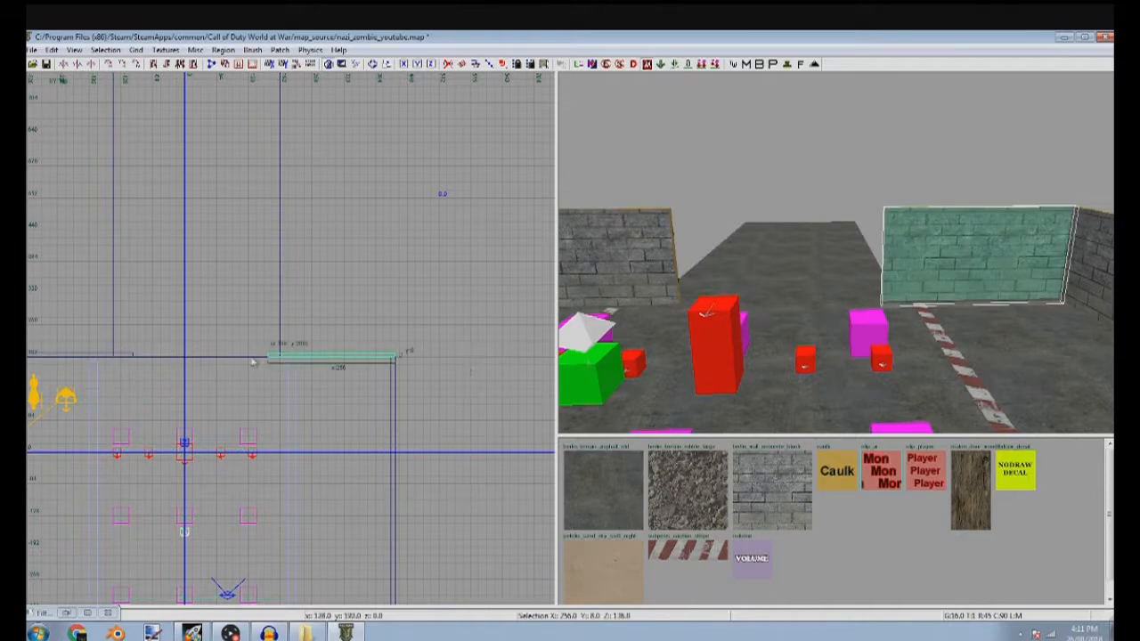
left_click_drag(263, 362, 271, 362)
key("Escape")
left_click(984, 229, "shift")
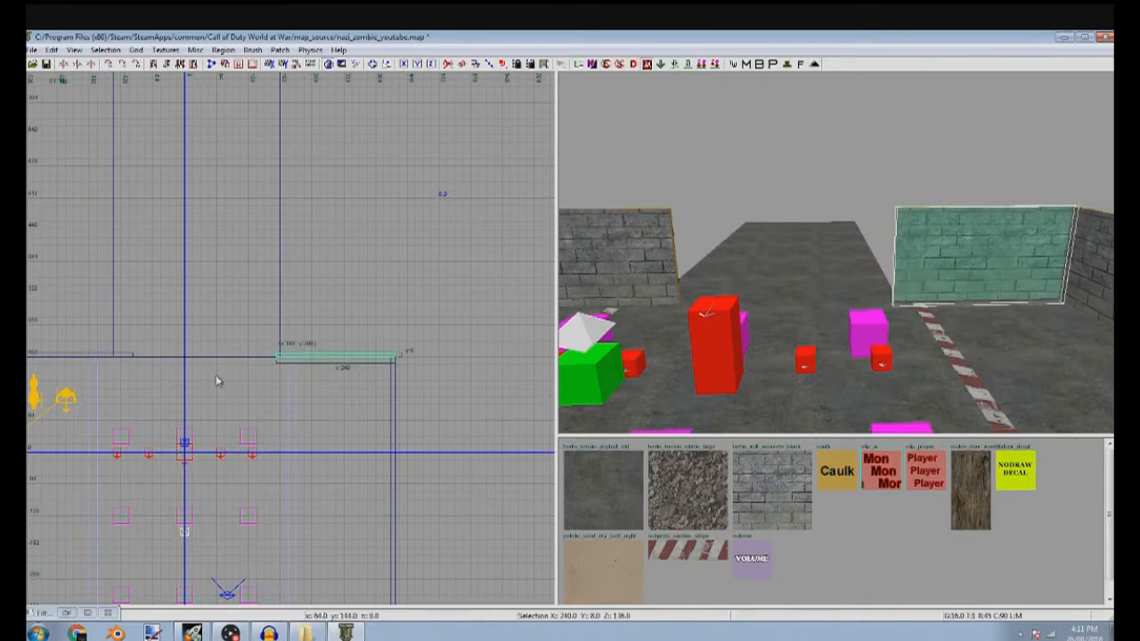
scroll(258, 358, "up", 4)
key("Escape")
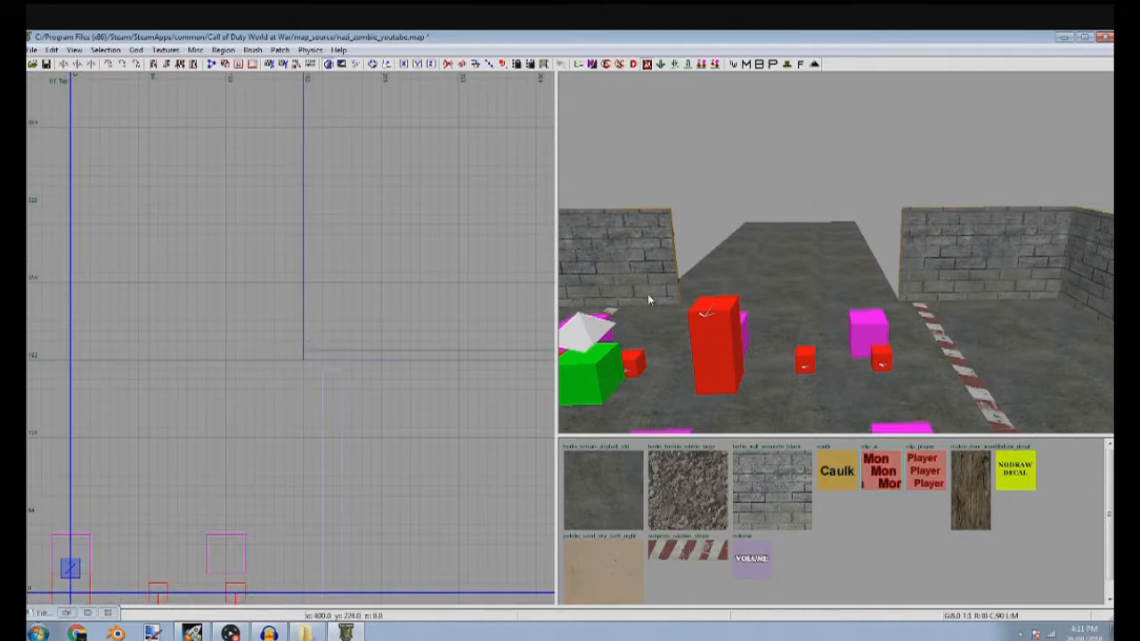
Shorten the left wall section so its inner end lines up with the corridor floor's opposite edge
left_click(650, 301, "shift")
scroll(251, 332, "down", 2)
scroll(171, 349, "up", 2)
right_click_drag(170, 348, 364, 318)
left_click_drag(364, 319, 316, 329)
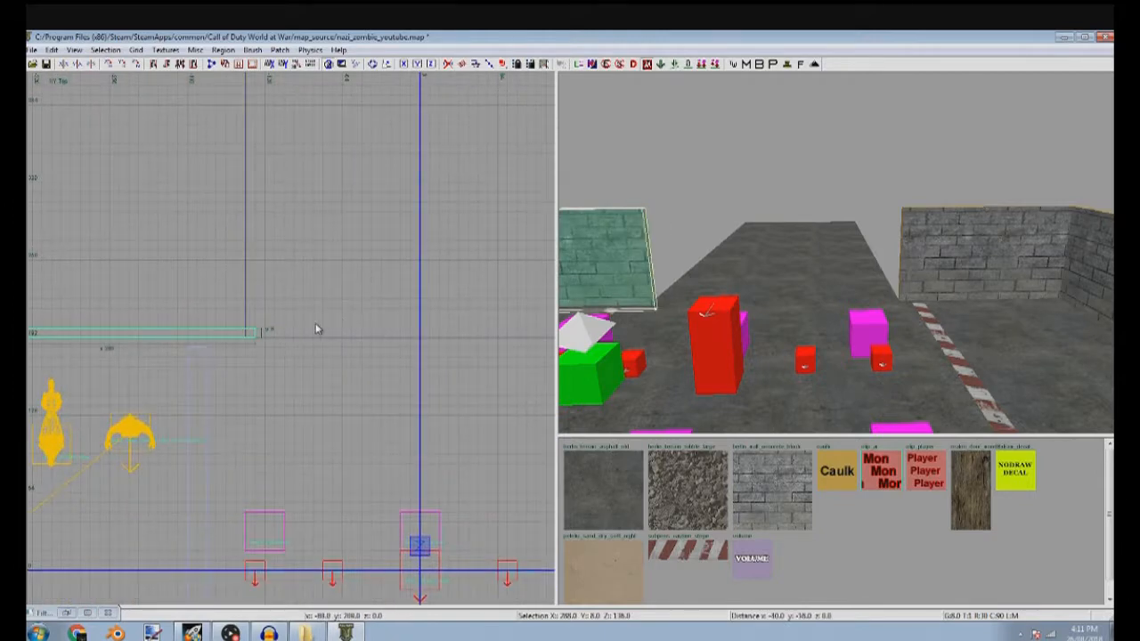
key("Escape")
Lengthen the corridor floor to 1280 units, pull its far end back slightly, and deselect it
left_click(744, 276, "shift")
scroll(291, 329, "down", 3)
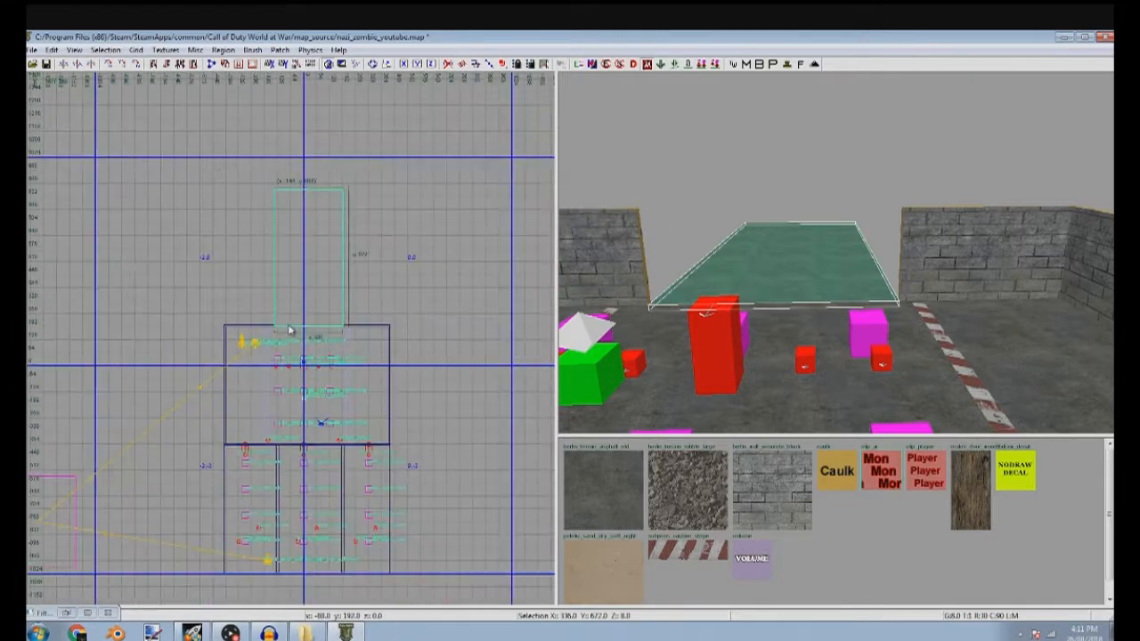
right_click_drag(291, 328, 282, 255)
left_click_drag(282, 255, 322, 168)
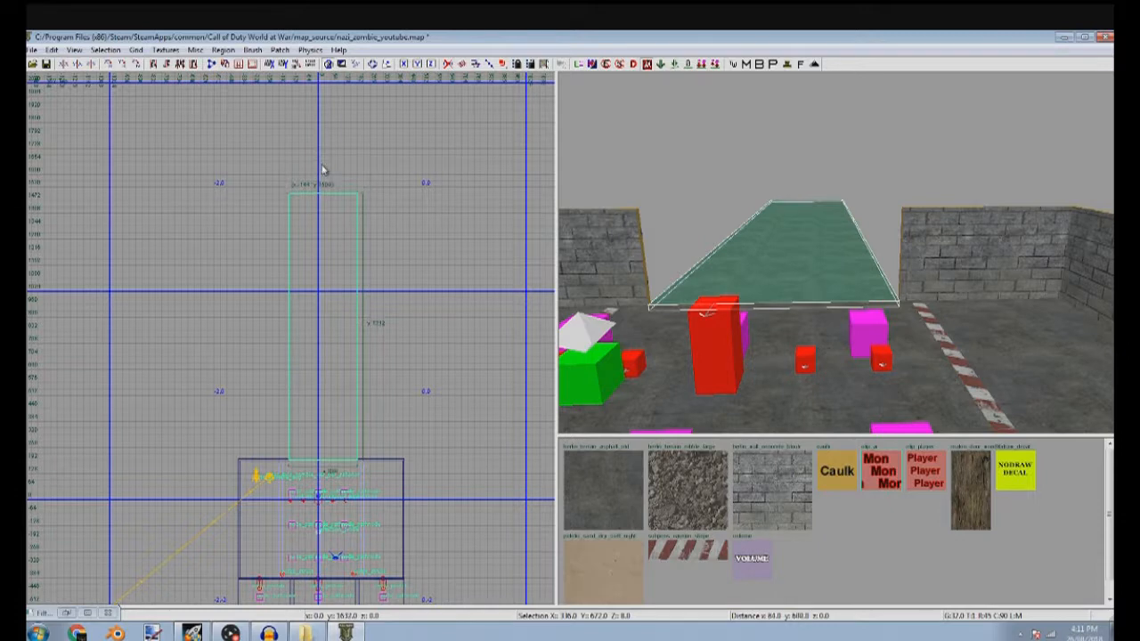
scroll(322, 171, "up", 2)
left_click(769, 235, "shift")
left_click(784, 241, "shift")
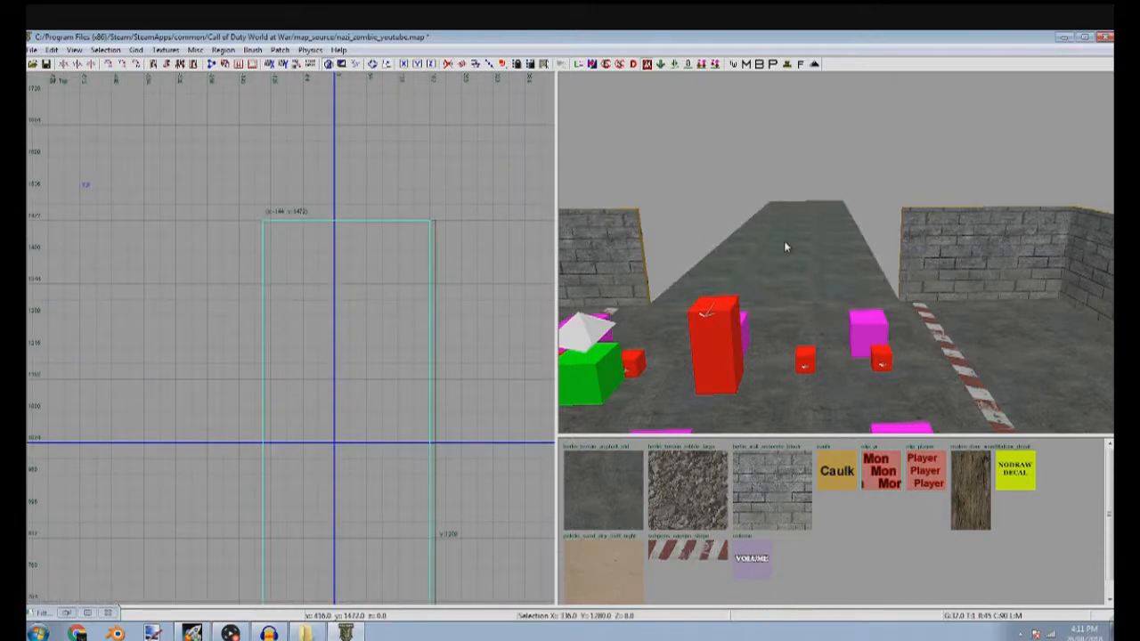
left_click_drag(339, 187, 354, 252)
scroll(356, 280, "down", 3)
key("Escape")
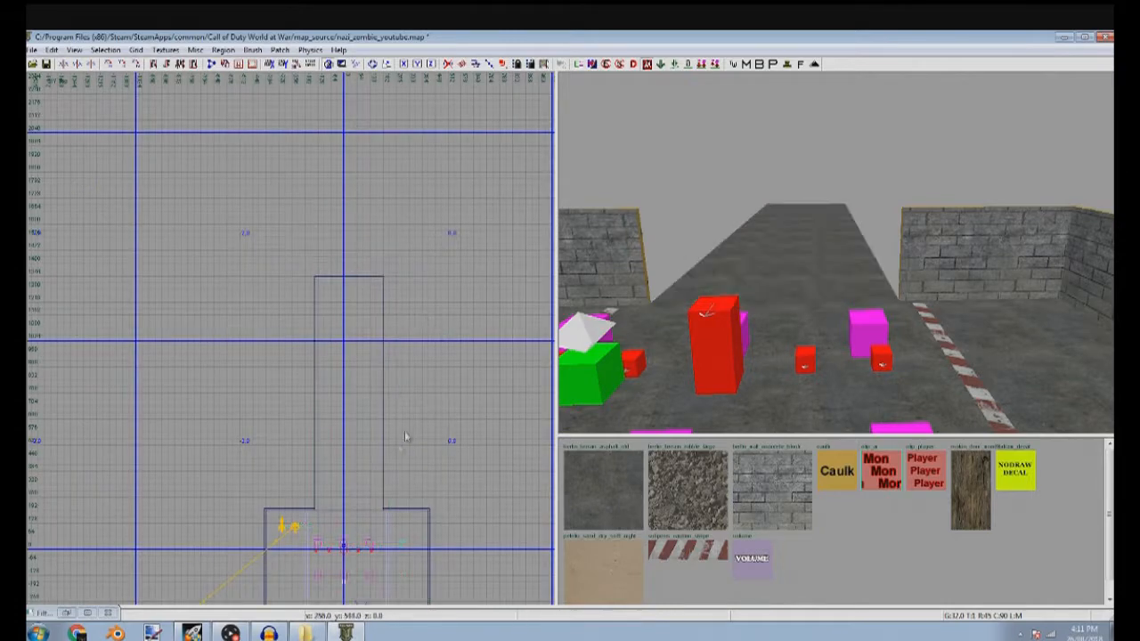
Draw a thin full-height wall about 360 units long along the right edge of the corridor floor
left_click(947, 270, "shift")
scroll(351, 450, "up", 6)
mouse_move(366, 491)
left_mouse_down()
mouse_move(436, 531)
mouse_move(418, 481)
mouse_move(395, 468)
left_mouse_up()
scroll(401, 423, "down", 4)
scroll(434, 397, "down", 1)
mouse_move(424, 362)
left_mouse_down()
mouse_move(434, 392)
mouse_move(353, 412)
left_mouse_up()
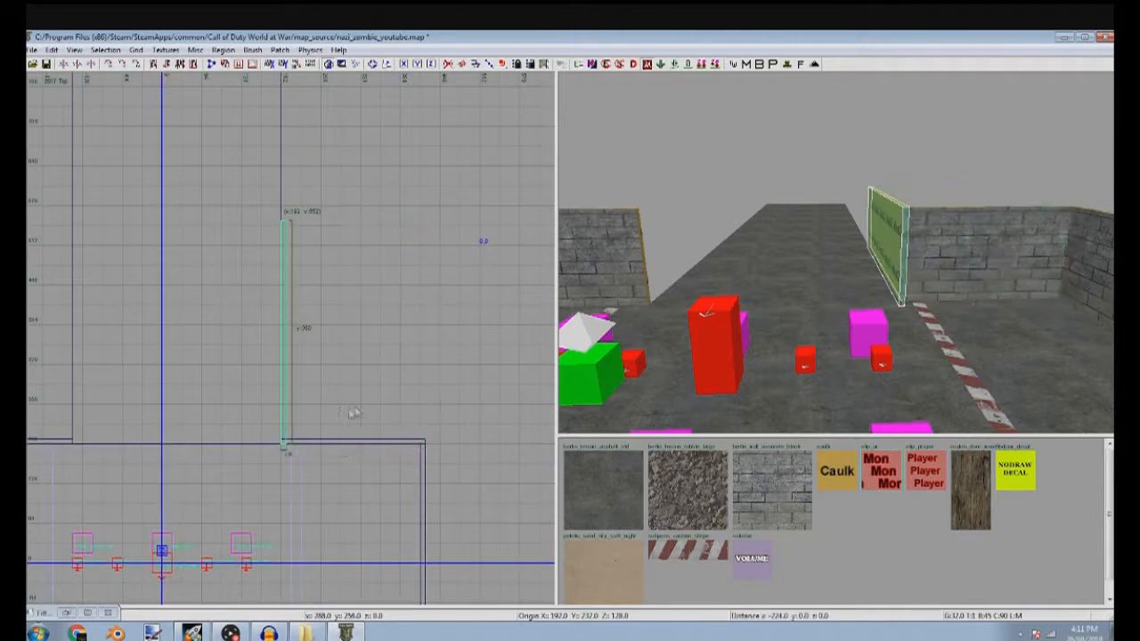
With an 8 grid, align the corridor wall's near end with the room wall and stretch it toward the floor's far end
scroll(286, 446, "up", 5)
key("4")
left_click_drag(298, 467, 298, 449)
scroll(299, 437, "down", 5)
scroll(424, 295, "down", 2)
mouse_move(326, 169)
right_mouse_down()
mouse_move(424, 295)
mouse_move(450, 470)
right_mouse_up()
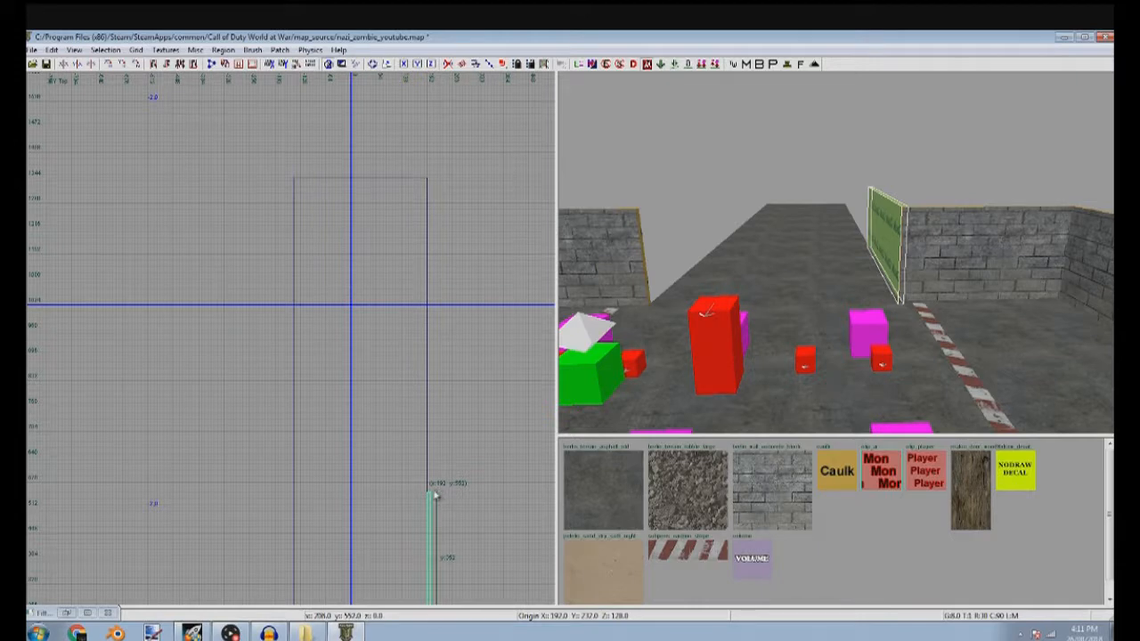
left_click_drag(430, 489, 400, 181)
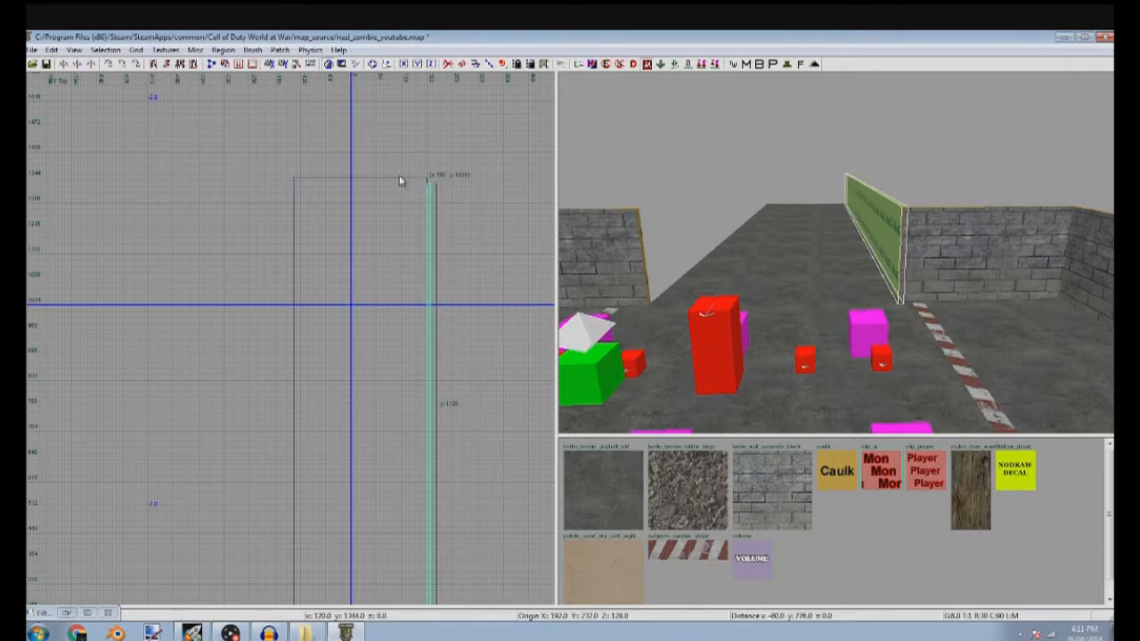
Align the corridor wall's far end with the floor and duplicate the wall along the opposite edge
scroll(399, 177, "up", 4)
scroll(470, 206, "up", 3)
left_click_drag(484, 193, 472, 180)
scroll(422, 214, "down", 7)
mouse_move(386, 271)
left_mouse_down()
mouse_move(231, 269)
mouse_move(252, 264)
left_mouse_up()
left_click_drag(451, 283, 313, 293)
key("Escape")
Select the faces of both corridor side walls and apply the grey concrete block texture to them
right_click_drag(665, 307, 677, 294)
left_click(677, 300, "ctrl+shift")
key("Escape")
left_click(746, 274, "shift")
right_click_drag(746, 275, 797, 242)
left_click(914, 265, "shift")
key("Escape")
left_click(923, 246, "ctrl+alt+shift")
left_click(870, 252, "ctrl+alt+shift")
key("Escape")
left_click(906, 247, "ctrl+alt+shift")
left_click(935, 251, "ctrl+alt+shift")
left_click(776, 482)
key("Escape")
Create a misc model entity in the room near the middle window and open the model file selection
scroll(283, 330, "down", 5)
scroll(256, 410, "up", 3)
scroll(272, 345, "up", 3)
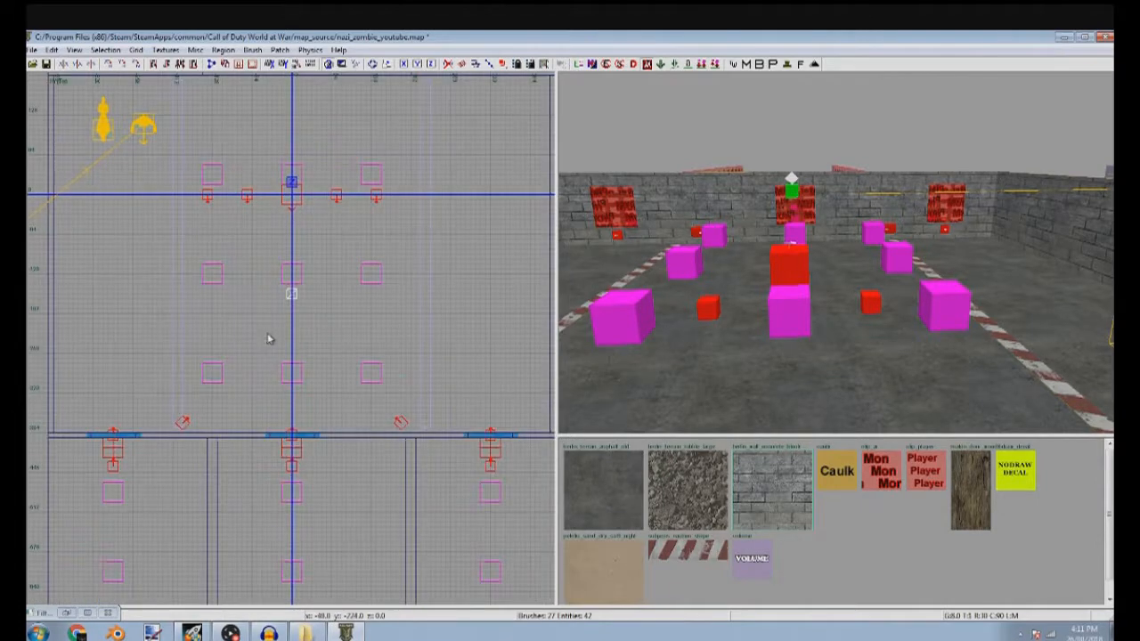
right_click(270, 366)
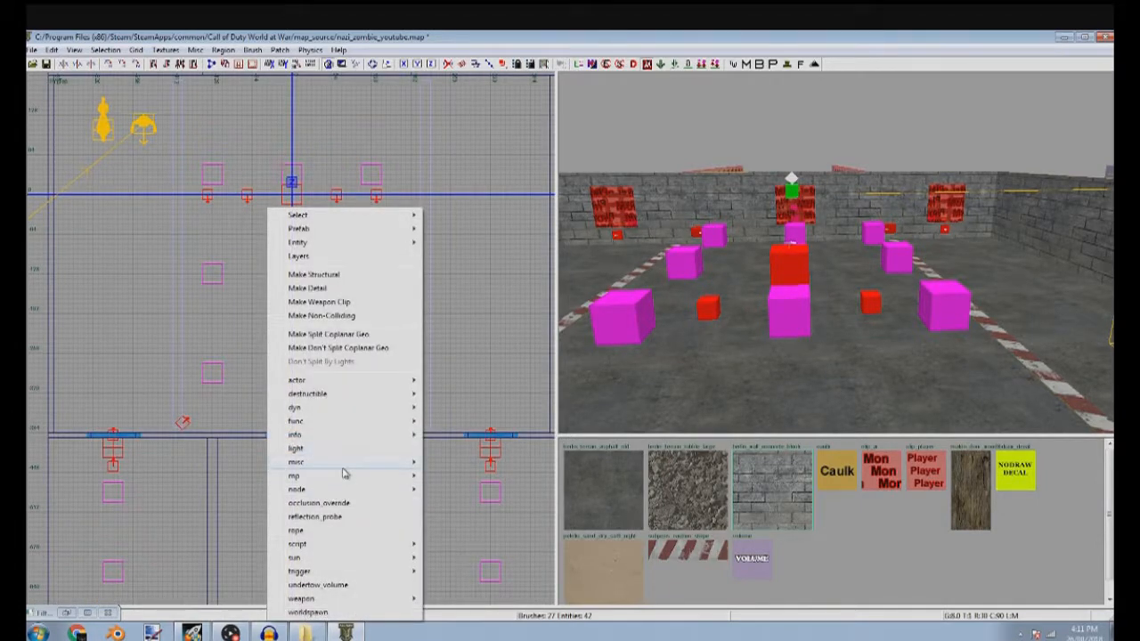
mouse_move(392, 463)
left_click(439, 466)
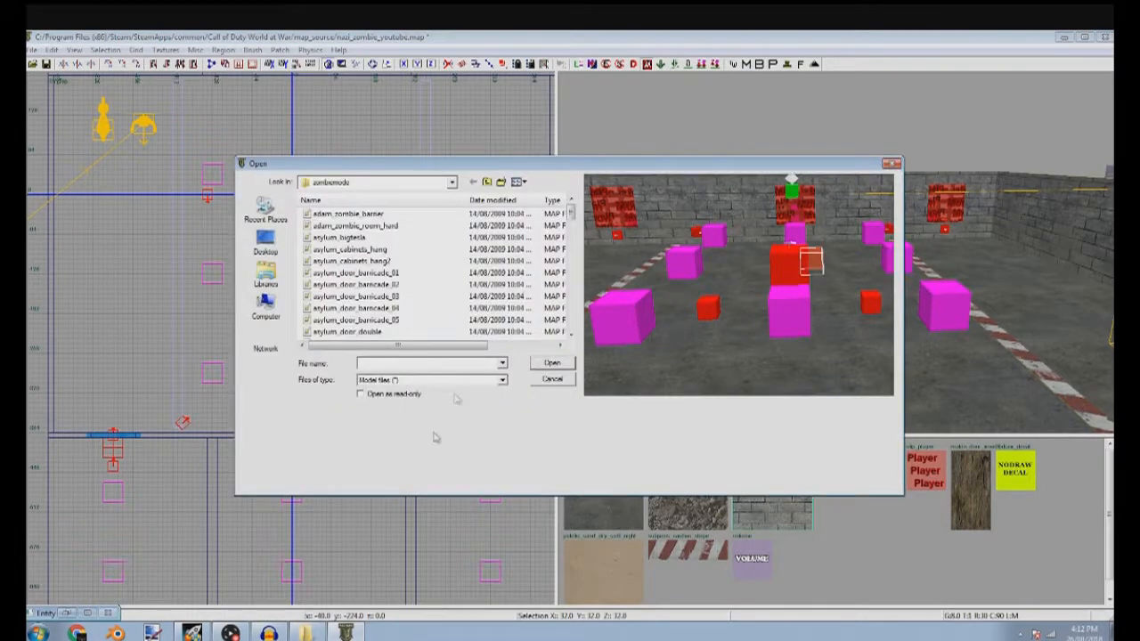
Browse to the raw folder of Call of Duty World at War and go to its xmodel folders
left_click(452, 183)
left_click(452, 183)
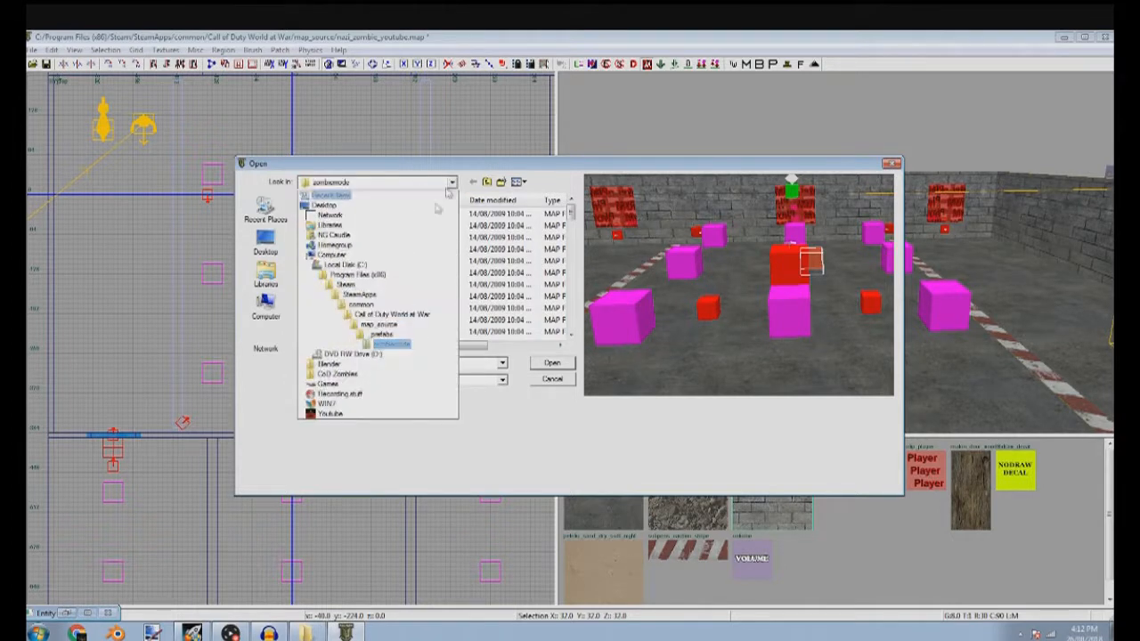
left_click(398, 317)
scroll(356, 267, "down", 5)
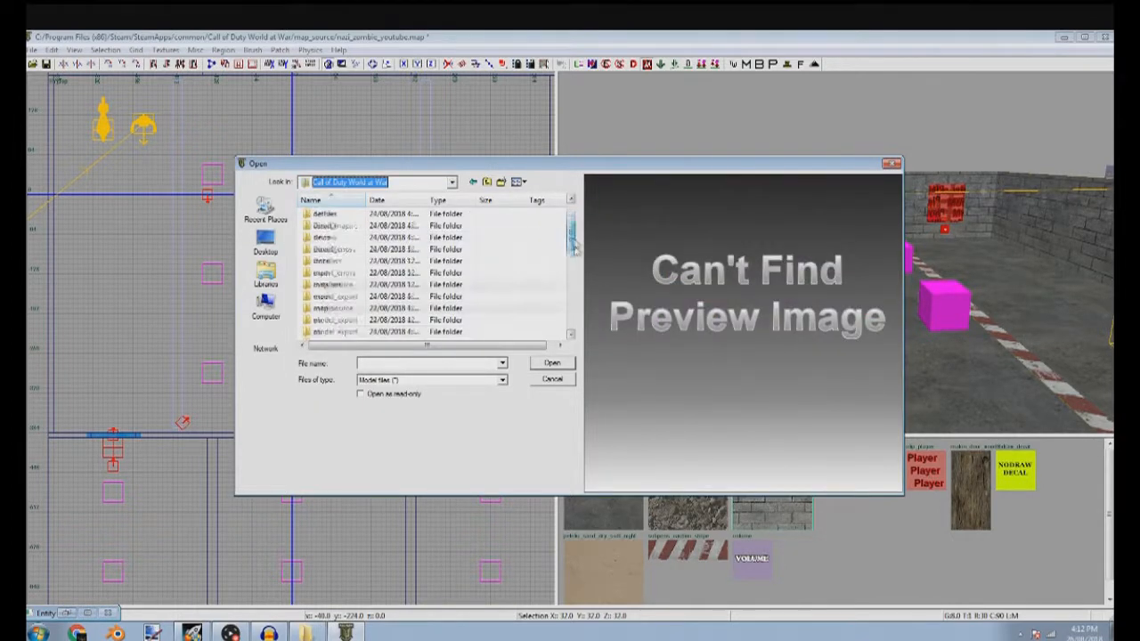
double_click(319, 213)
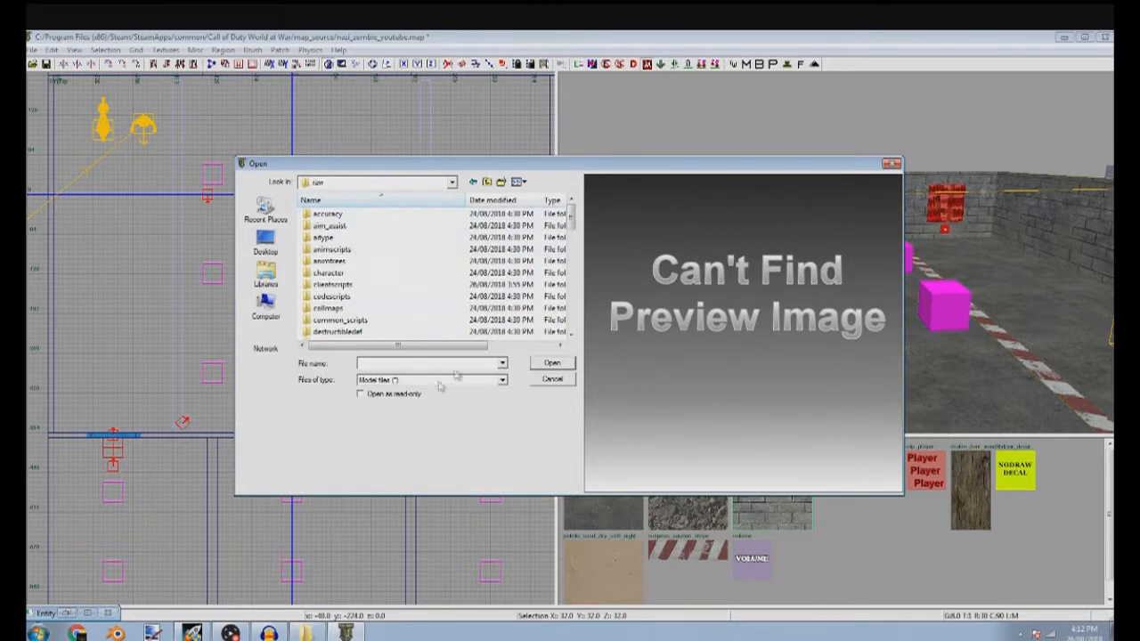
left_click_drag(571, 221, 579, 329)
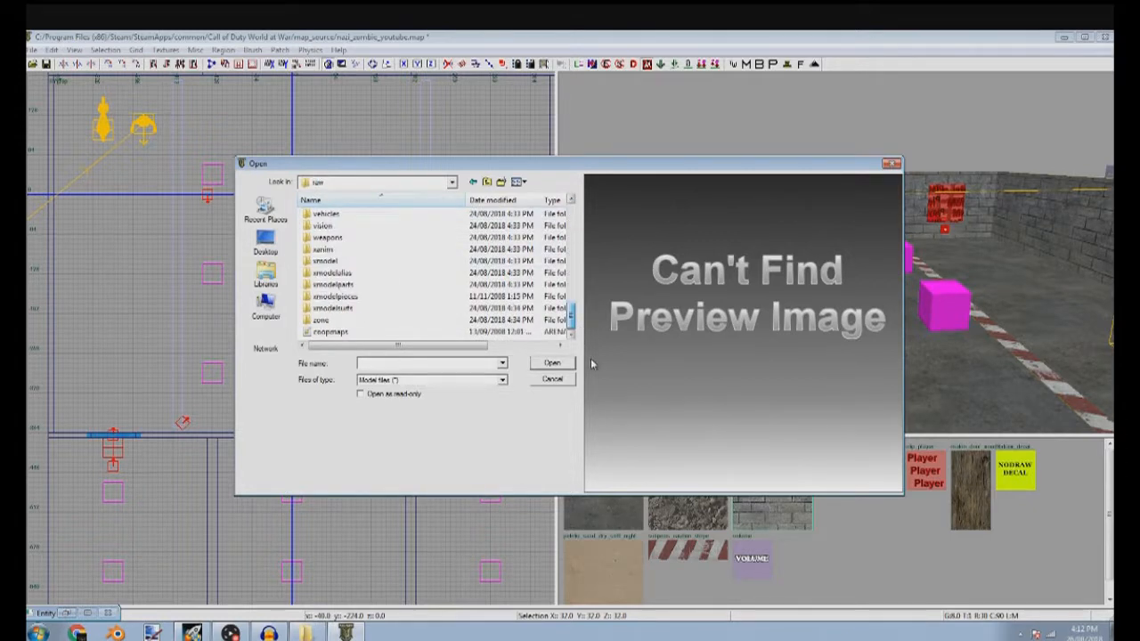
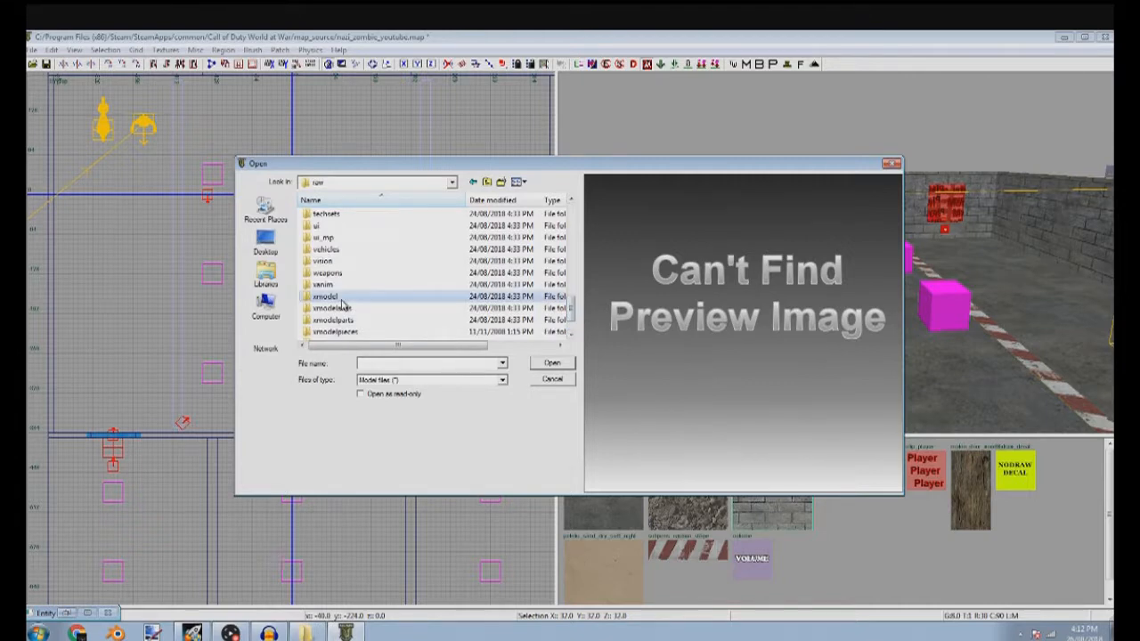
Load the zombie_teleporter_pad model from the xmodel folder into the misc model entity
double_click(341, 301)
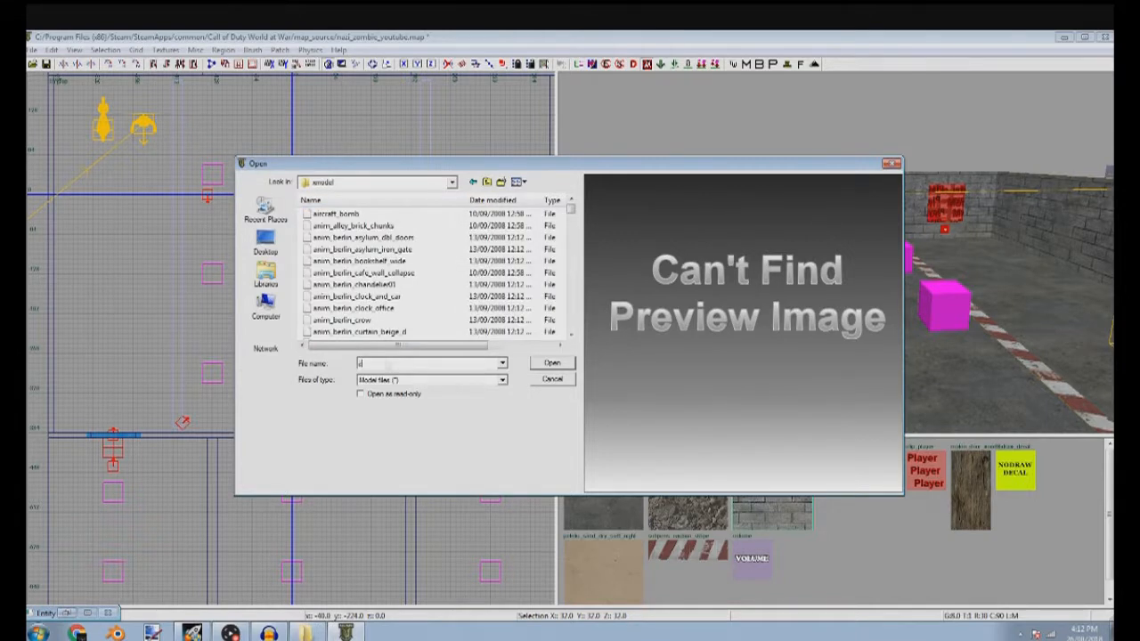
type("zombie_telepor")
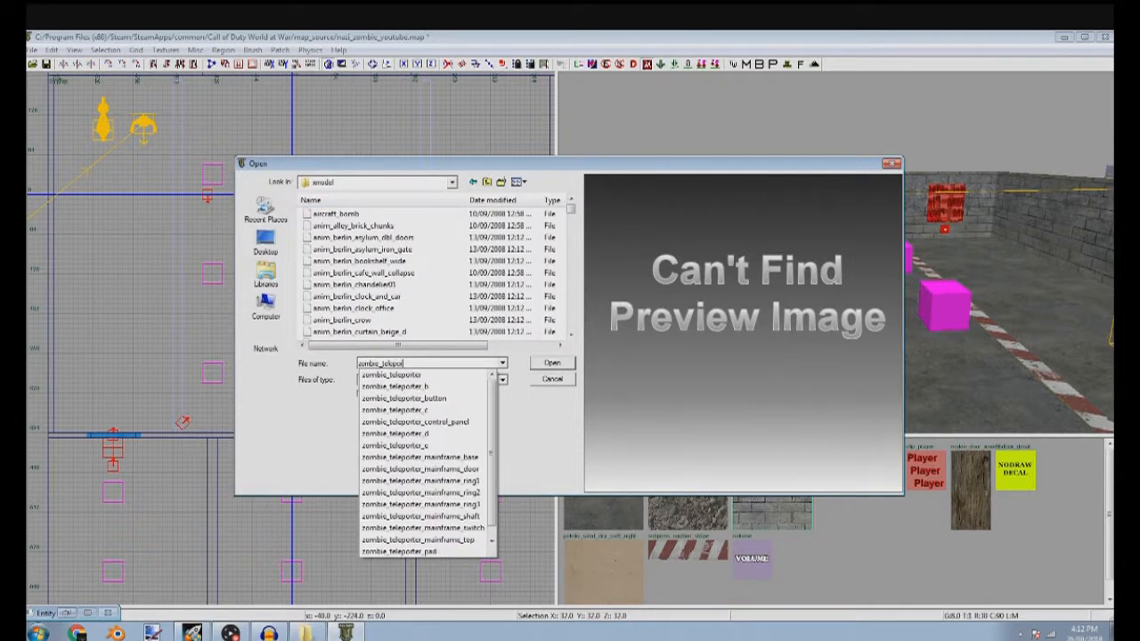
type("ter_p")
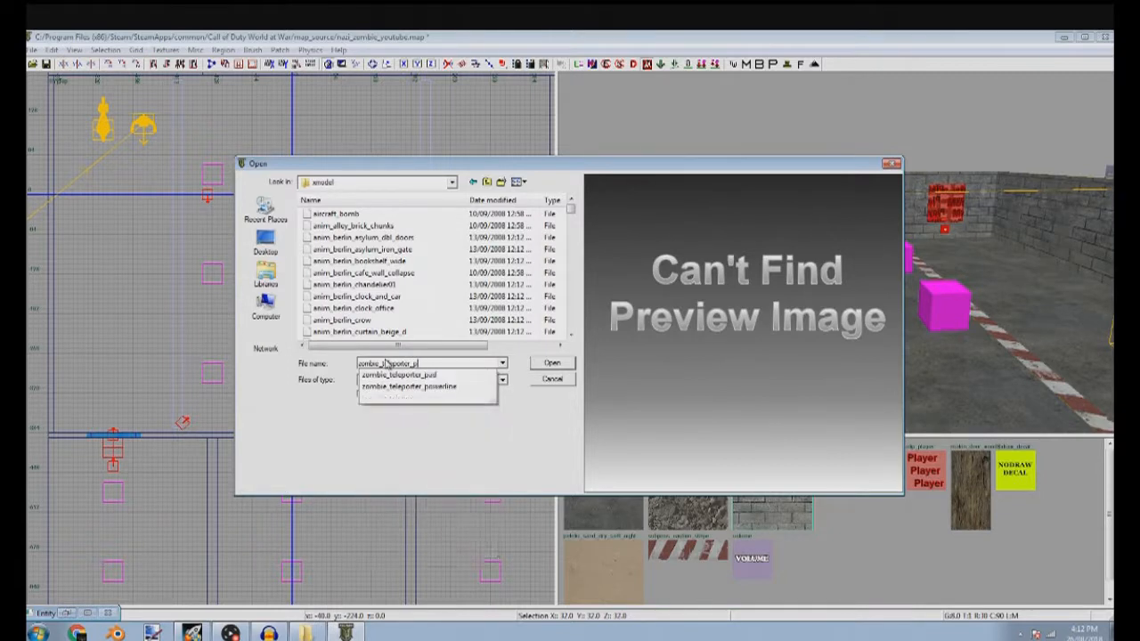
key("Return")
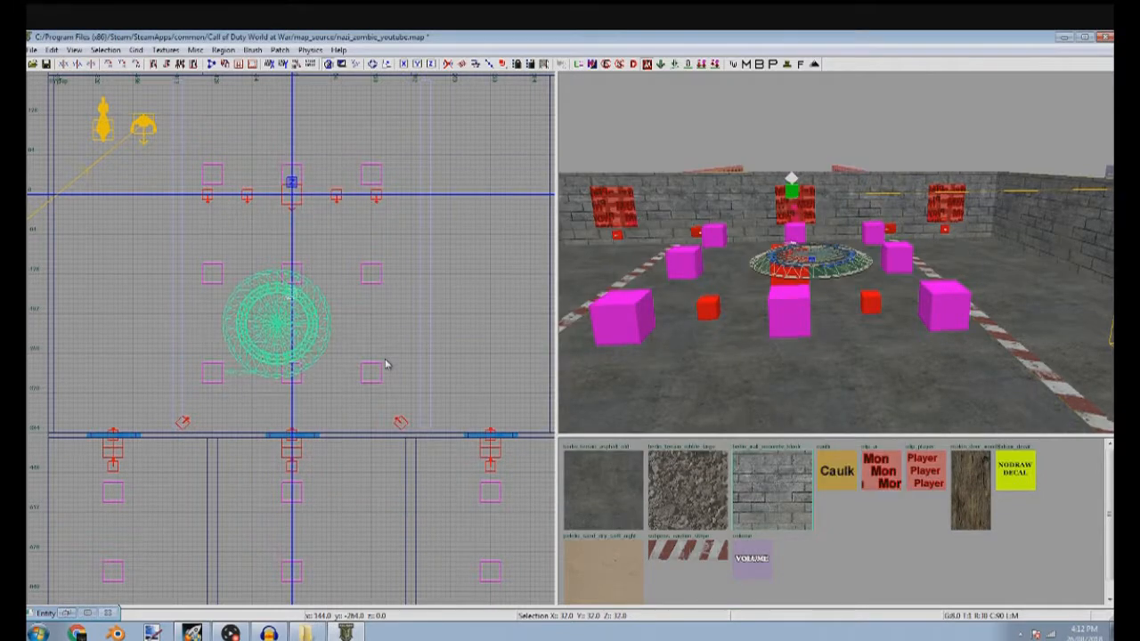
Centre the teleporter pad model around the middle magenta box of the room and deselect it
scroll(325, 319, "down", 2)
mouse_move(303, 314)
left_mouse_down()
mouse_move(326, 282)
mouse_move(290, 297)
mouse_move(271, 287)
mouse_move(322, 317)
left_mouse_up()
scroll(314, 296, "up", 5)
scroll(287, 296, "up", 5)
key("ctrl+Tab")
scroll(265, 392, "down", 5)
scroll(287, 345, "up", 5)
scroll(321, 322, "down", 4)
key("Escape")
Duplicate the room's floor brush and shrink the copy so it covers only the part between the teleporter pad and the window wall
right_click_drag(624, 324, 628, 384)
mouse_move(839, 190)
right_mouse_down()
mouse_move(838, 254)
mouse_move(839, 189)
mouse_move(781, 222)
right_mouse_up()
left_click(782, 222, "shift")
scroll(248, 306, "down", 6)
key("6")
key("ctrl+Tab")
scroll(255, 317, "down", 4)
key("ctrl+Tab")
scroll(255, 332, "up", 4)
key("space")
left_click_drag(375, 359, 359, 340)
left_click_drag(343, 199, 337, 363)
scroll(337, 381, "up", 1)
scroll(343, 381, "up", 5)
key("4")
left_click_drag(341, 298, 345, 331)
key("Escape")
Shorten the original floor brush so its lower edge stops just above the centre of the teleporter pad
mouse_move(673, 262)
right_mouse_down()
mouse_move(672, 285)
mouse_move(703, 267)
right_mouse_up()
left_click(747, 245, "shift")
key("Escape")
left_click(715, 283, "shift")
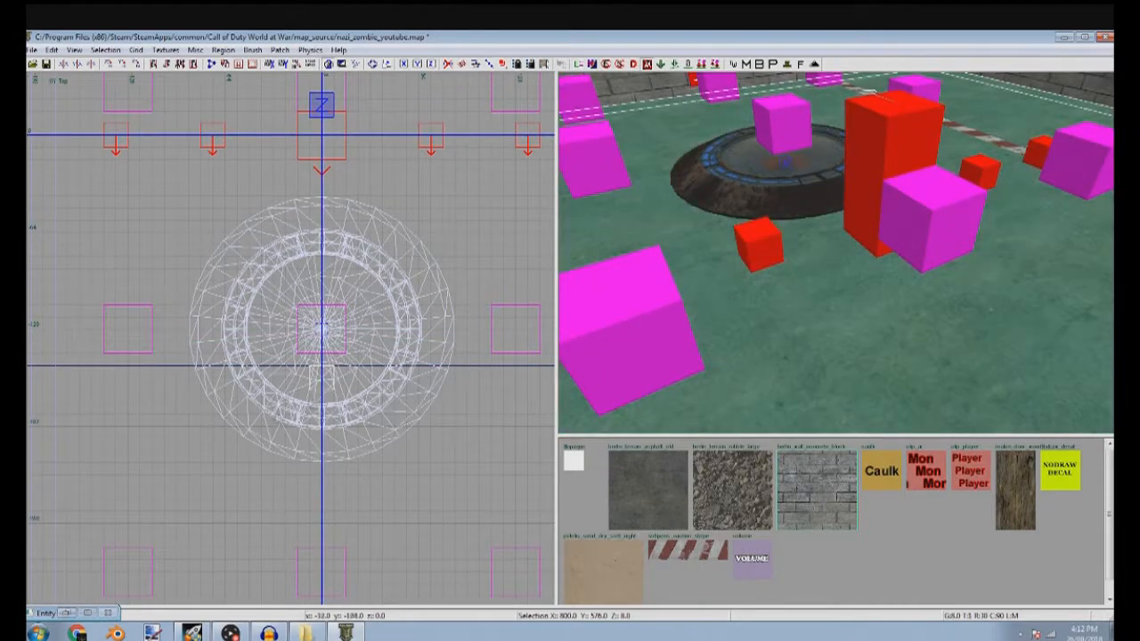
scroll(329, 249, "down", 4)
left_click_drag(385, 542, 387, 362)
scroll(323, 290, "up", 5)
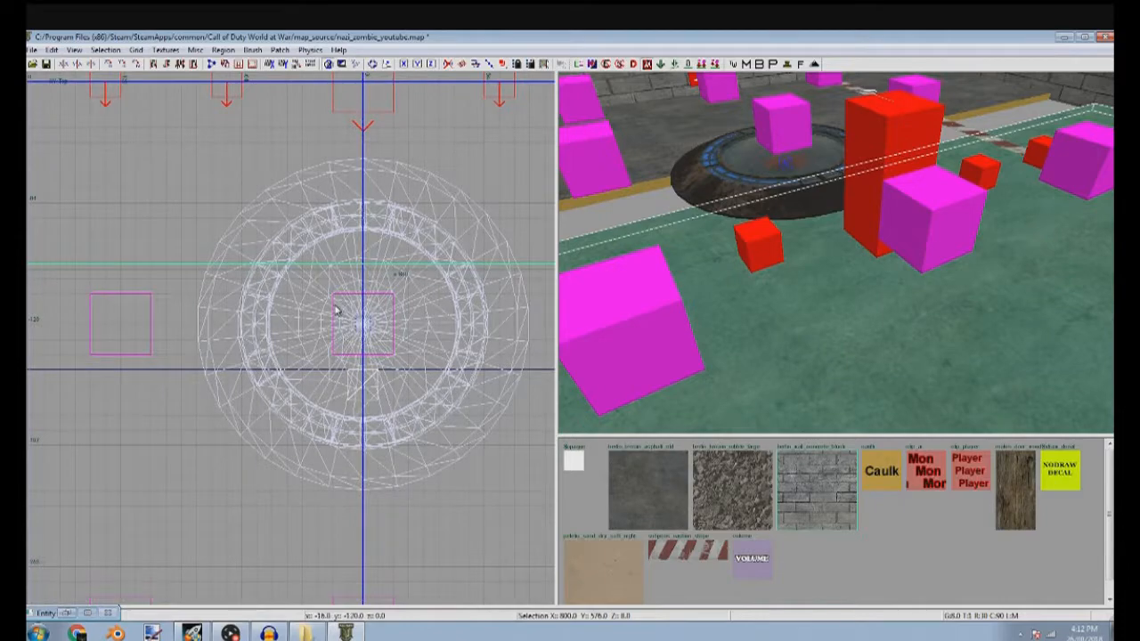
scroll(353, 299, "down", 4)
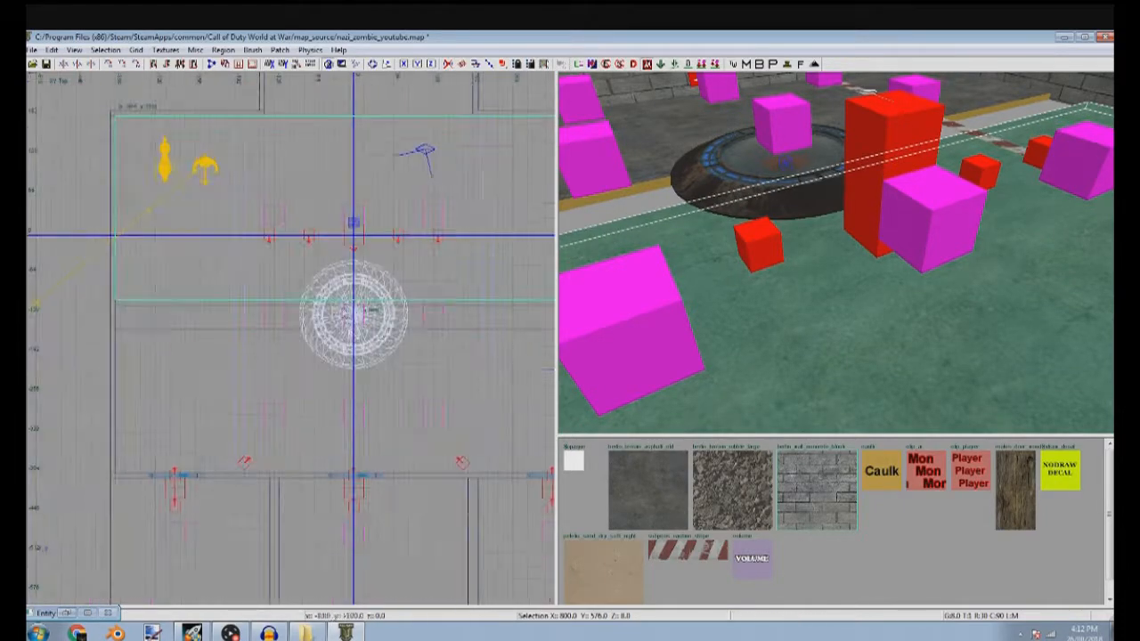
scroll(313, 300, "down", 2)
mouse_move(634, 343)
right_mouse_down()
mouse_move(625, 322)
mouse_move(634, 343)
right_mouse_up()
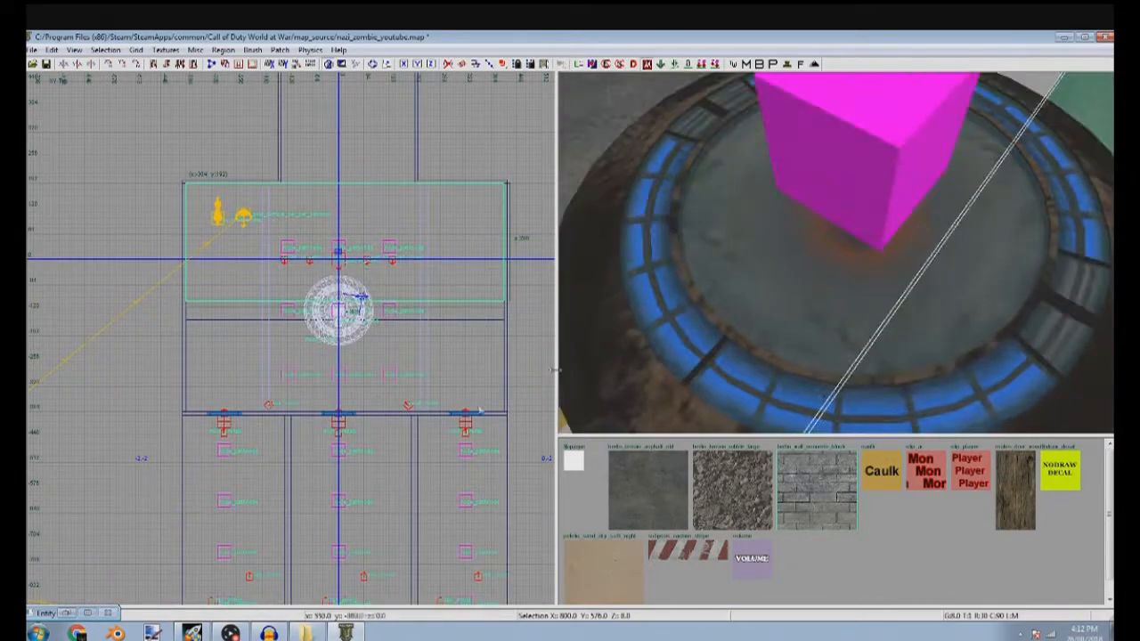
scroll(398, 327, "up", 7)
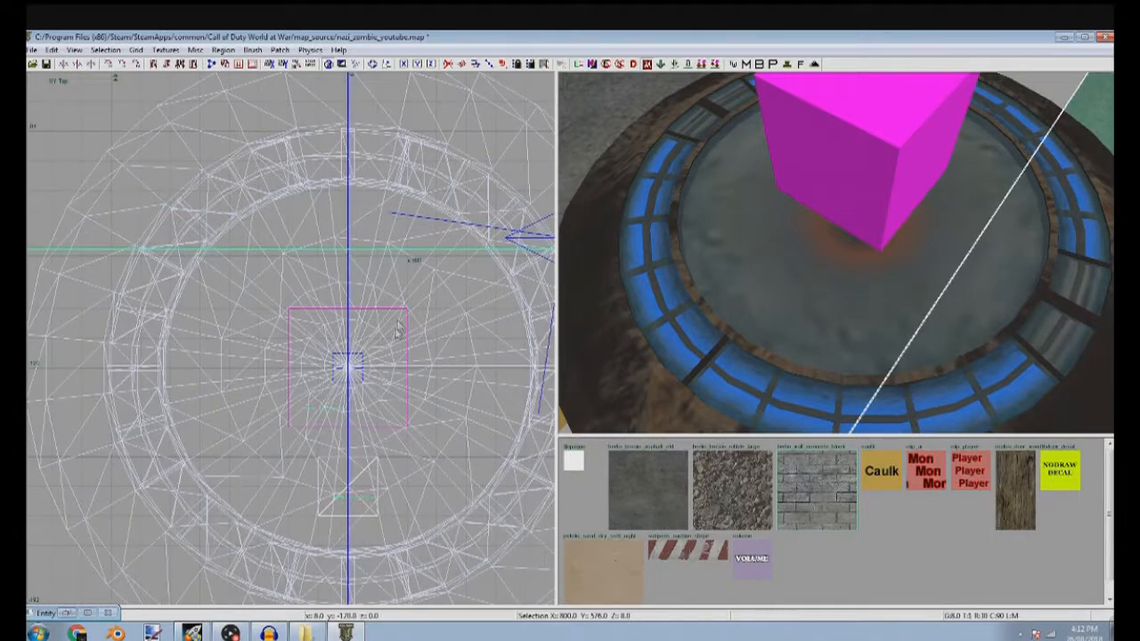
scroll(398, 326, "down", 4)
scroll(344, 408, "up", 5)
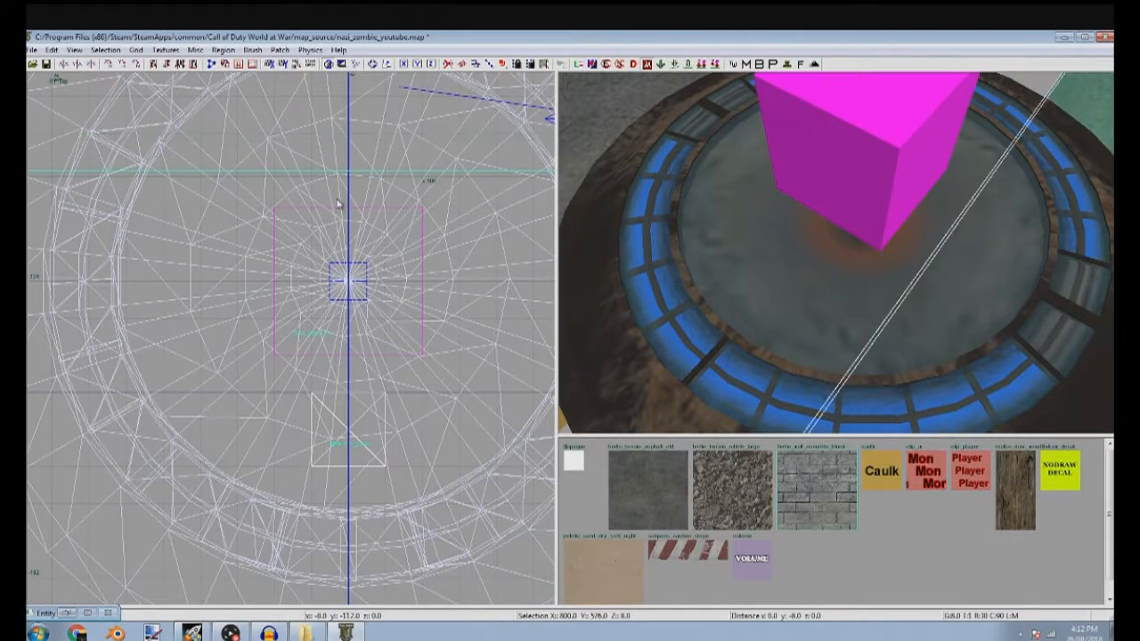
Duplicate the upper floor and reduce the copy to a 352 by 48 unit strip filling the gap on the pad's west side
scroll(338, 204, "down", 3)
left_click_drag(132, 190, 129, 185)
left_click_drag(139, 259, 147, 289)
scroll(149, 294, "up", 5)
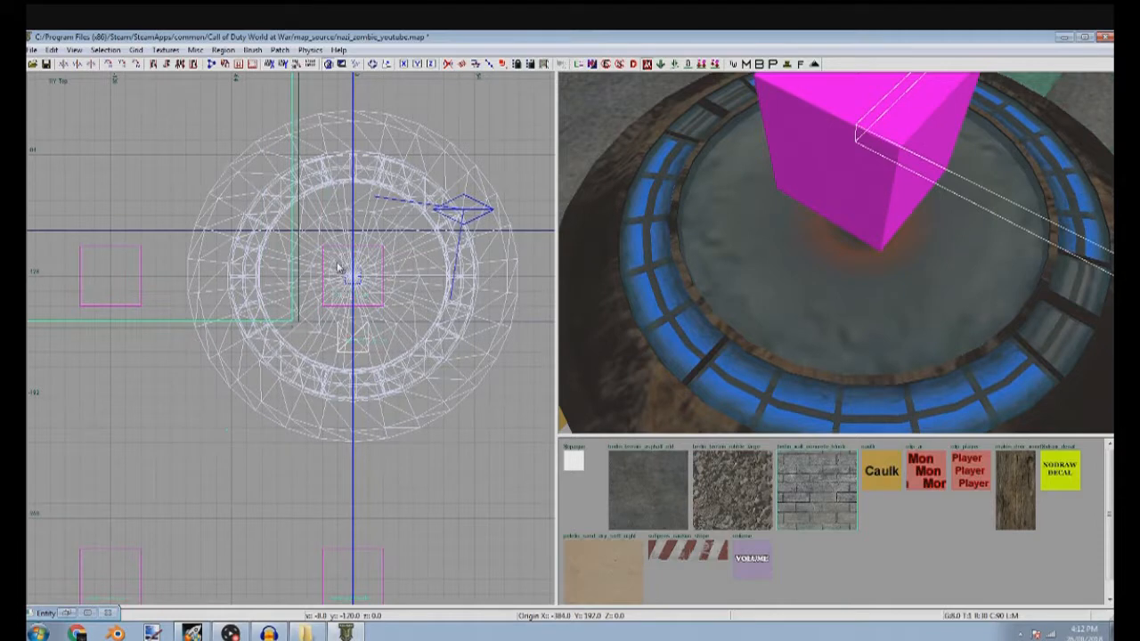
scroll(234, 241, "down", 5)
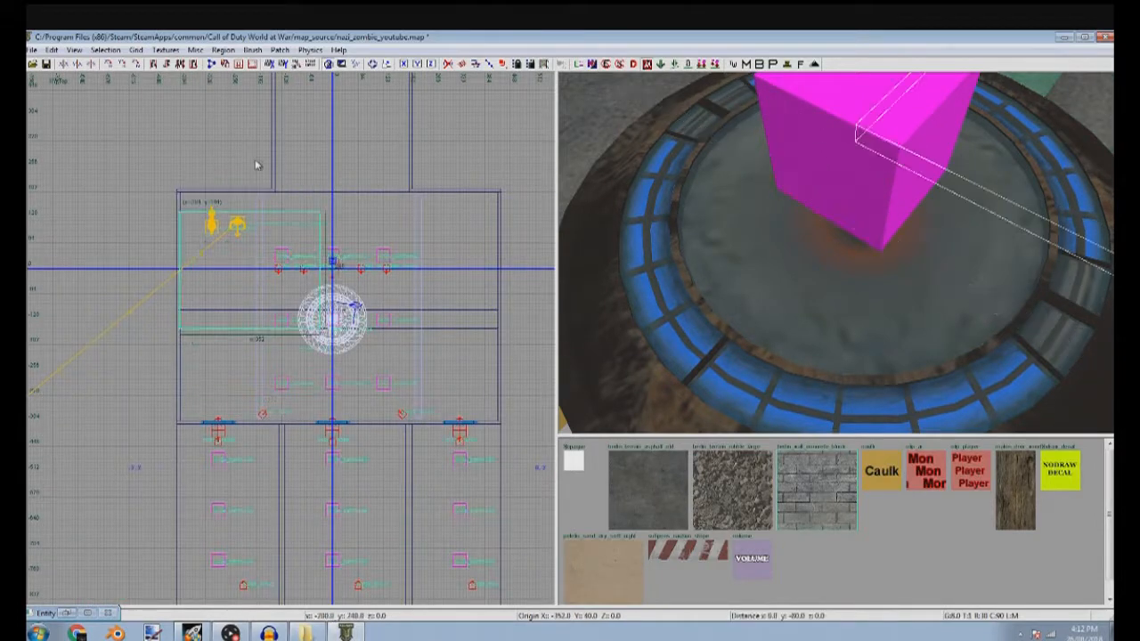
scroll(300, 267, "up", 1)
scroll(321, 376, "up", 2)
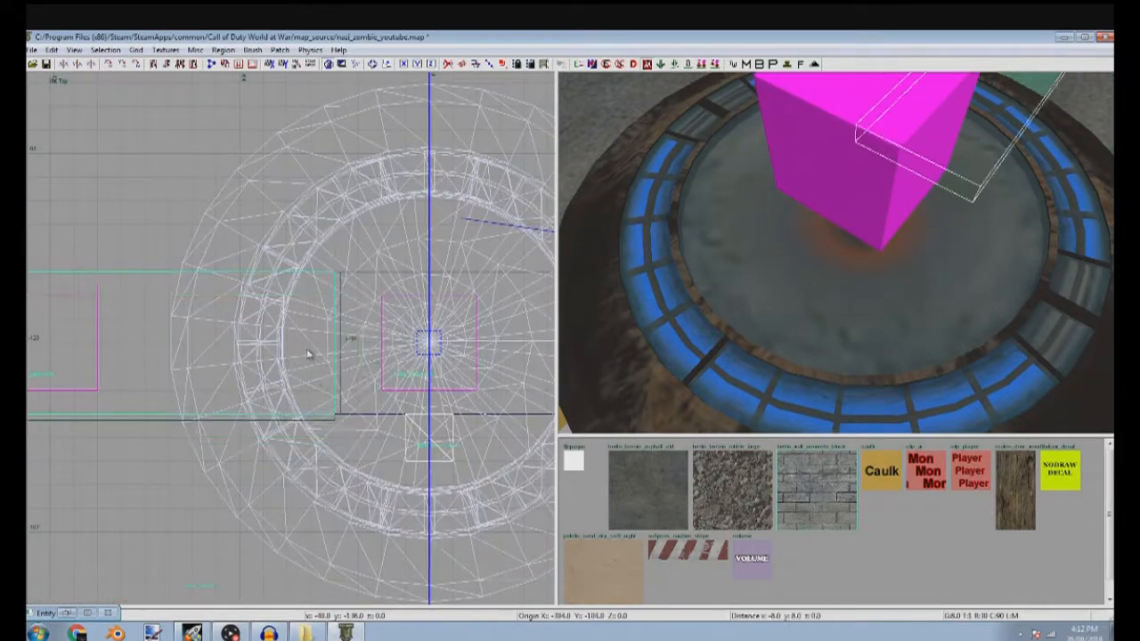
Duplicate the floor strip and reshape the copy to fill the gap on the pad's east side, 384 by 48 units
scroll(376, 350, "down", 4)
left_click_drag(364, 357, 386, 392)
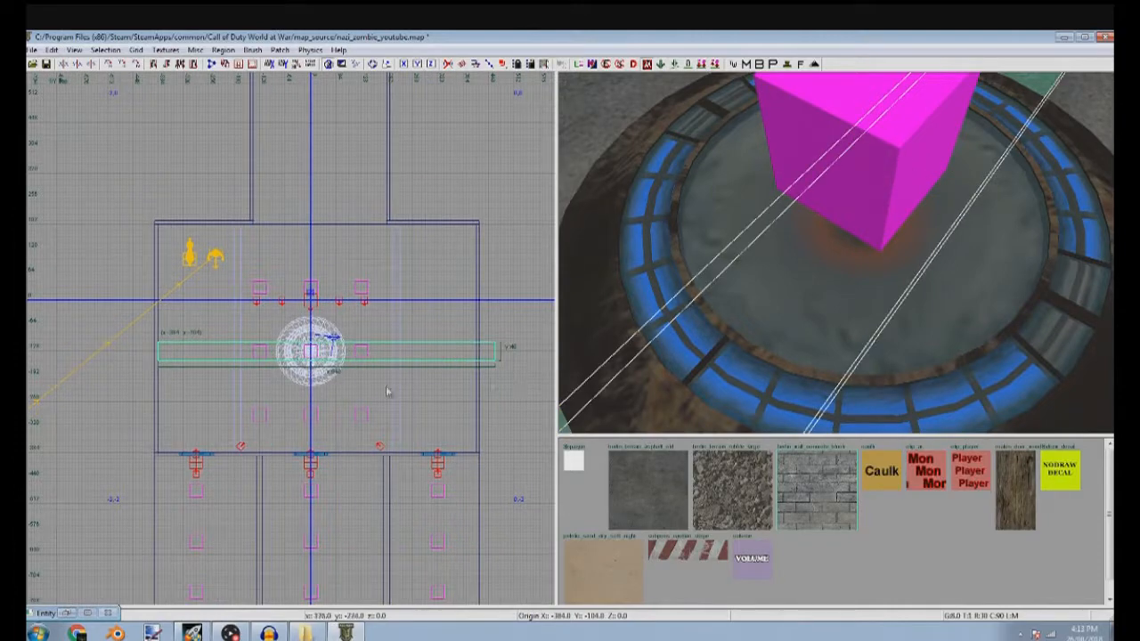
mouse_move(124, 355)
left_mouse_down()
mouse_move(302, 350)
mouse_move(252, 366)
left_mouse_up()
scroll(308, 350, "up", 9)
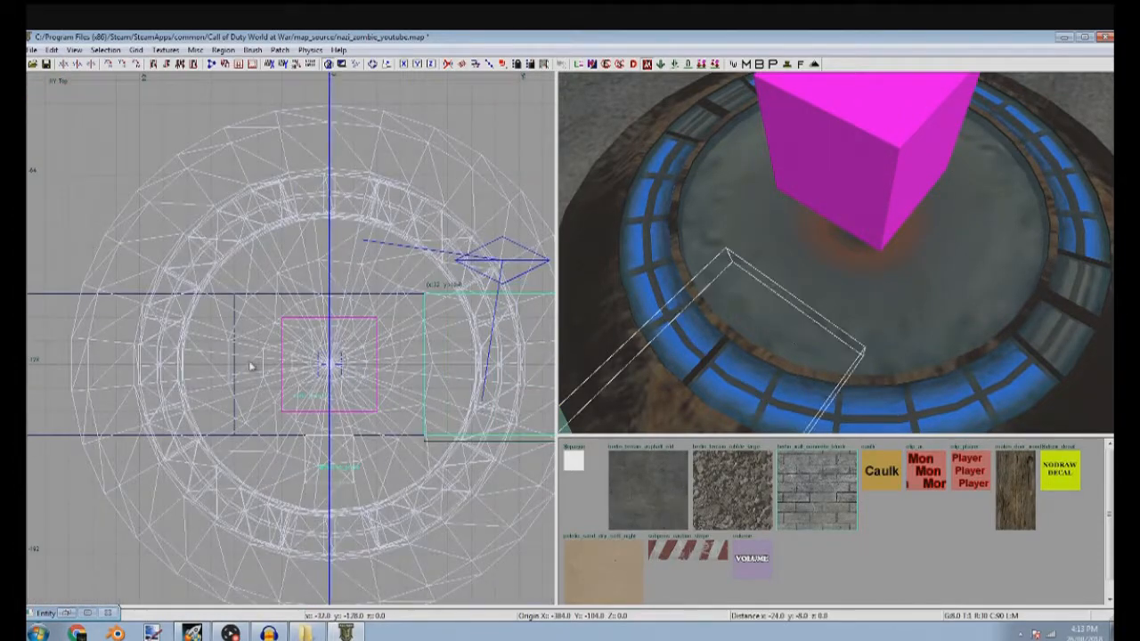
scroll(366, 370, "down", 6)
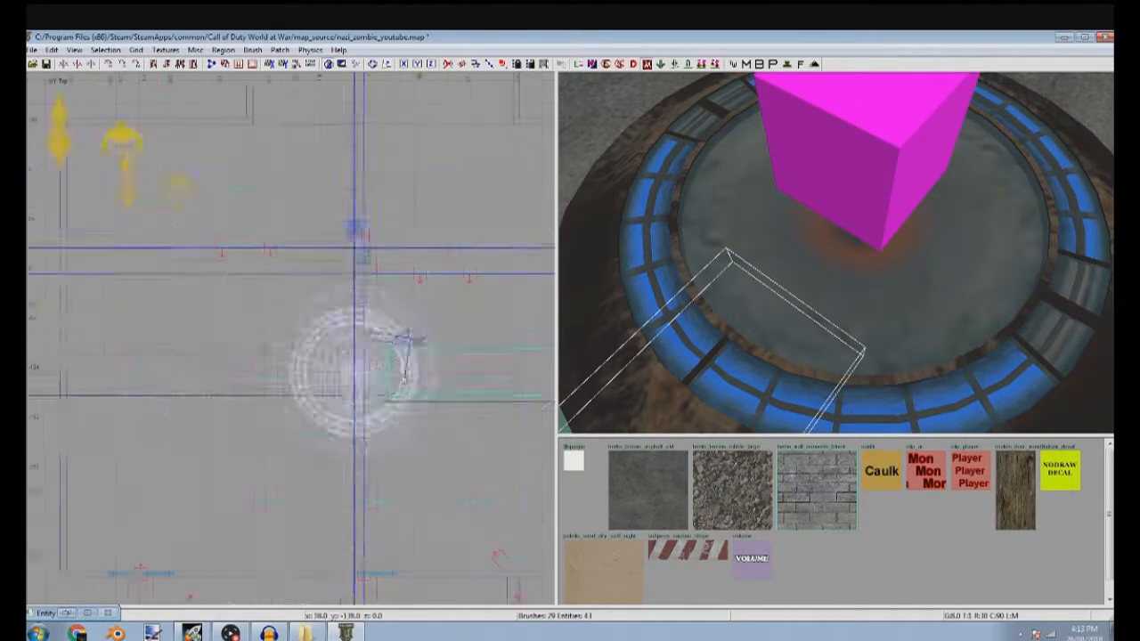
Duplicate the eastern floor strip and resize the copy into a 64-unit square at the centre of the teleporter pad
right_click_drag(468, 361, 216, 346)
scroll(472, 350, "up", 5)
left_click_drag(519, 363, 426, 365)
mouse_move(704, 310)
right_mouse_down()
mouse_move(721, 326)
mouse_move(705, 344)
right_mouse_up()
key("space")
left_click_drag(293, 394, 274, 375)
scroll(400, 372, "down", 4)
left_click_drag(398, 374, 245, 374)
right_click_drag(245, 374, 405, 347)
scroll(396, 364, "up", 5)
left_click_drag(450, 354, 284, 354)
scroll(285, 354, "down", 5)
left_click_drag(491, 348, 331, 349)
scroll(331, 349, "up", 5)
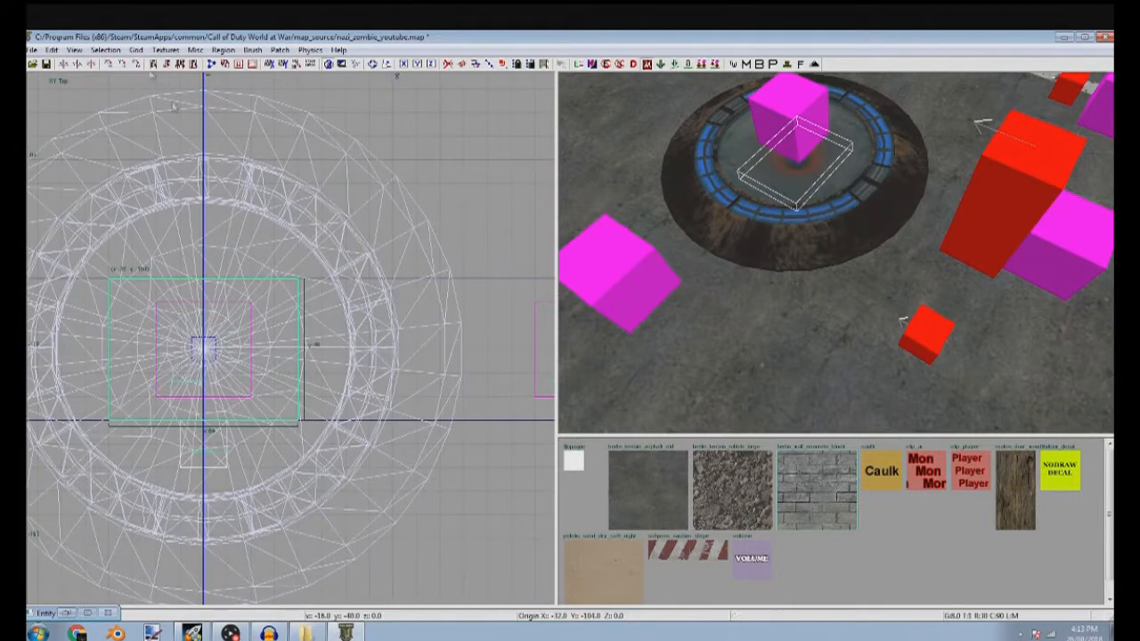
Load the tool textures and apply the clip texture to the square brush under the teleporter pad
left_click(155, 51)
mouse_move(197, 243)
left_click(334, 230)
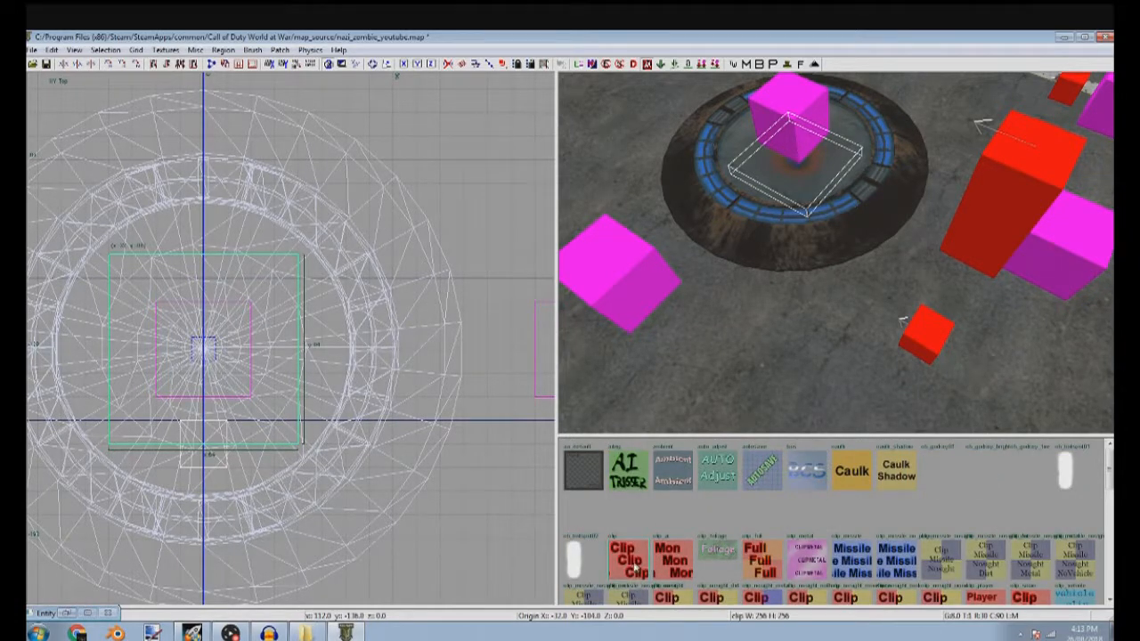
Trim the upper floor brush to 296 units deep so it meets the square brush's upper edge
key("Escape")
left_click(758, 360, "shift")
scroll(296, 399, "down", 4)
scroll(285, 377, "up", 5)
left_click_drag(290, 367, 299, 347)
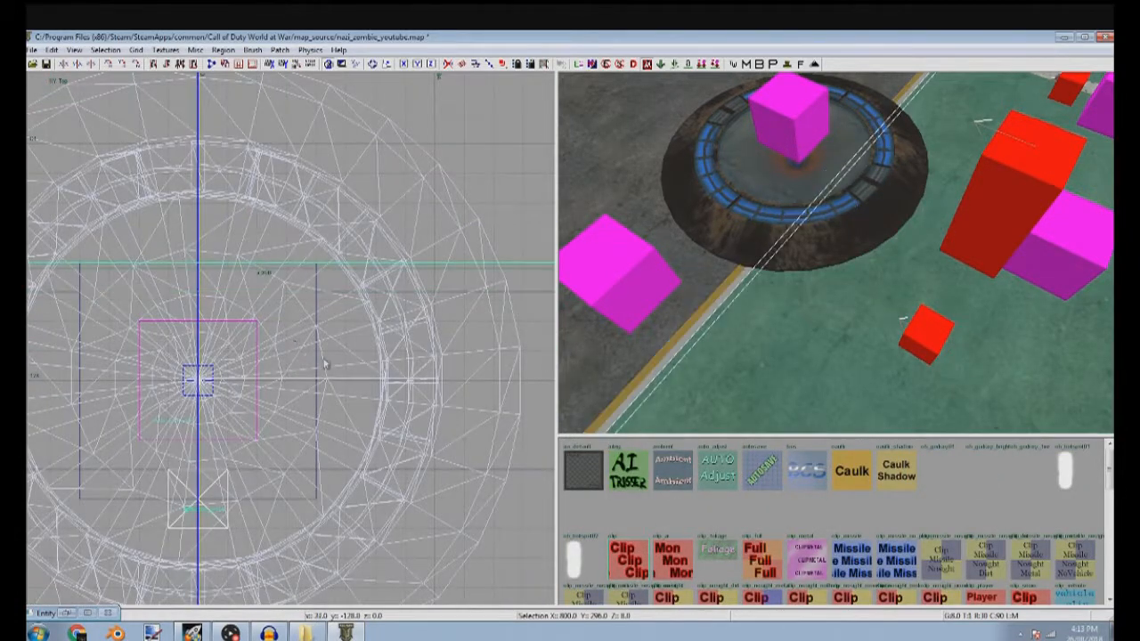
Extend the floor strip on the pad's east side to line up with the square brush
key("Escape")
left_click(604, 346, "shift")
left_click_drag(428, 280, 427, 253)
right_click_drag(383, 457, 383, 351)
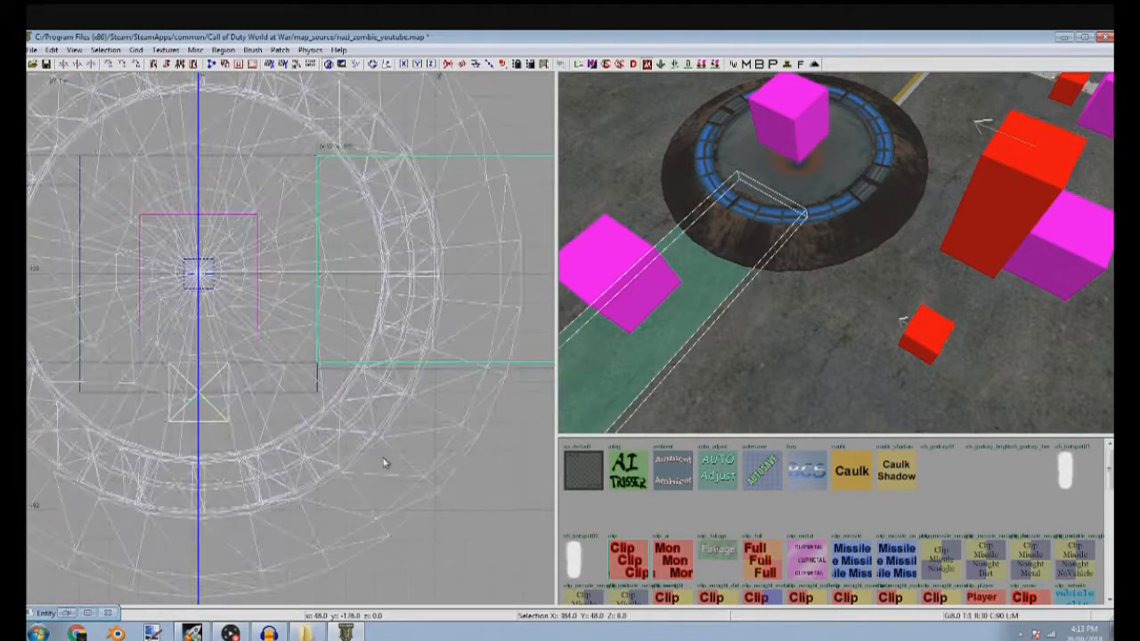
key("Escape")
Extend both long edges of the floor strip on the pad's west side to match the square brush's height
right_click_drag(771, 334, 778, 274)
left_click(858, 210, "shift")
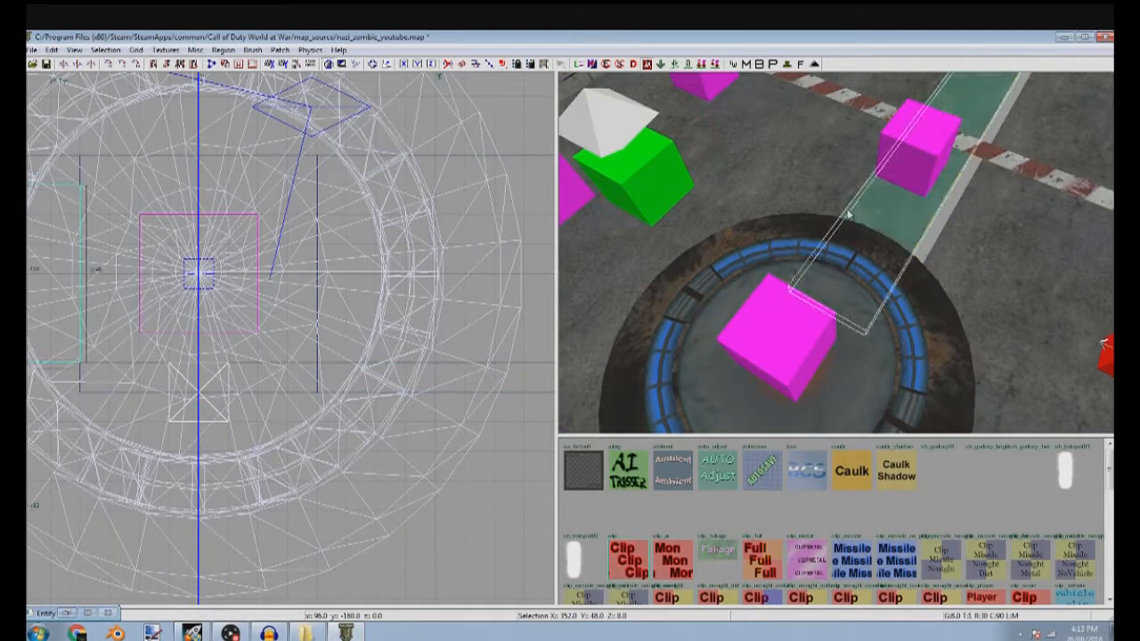
scroll(238, 241, "down", 3)
right_click_drag(240, 242, 468, 265)
scroll(272, 212, "up", 1)
left_click_drag(272, 212, 271, 192)
left_click_drag(245, 386, 246, 404)
key("Escape")
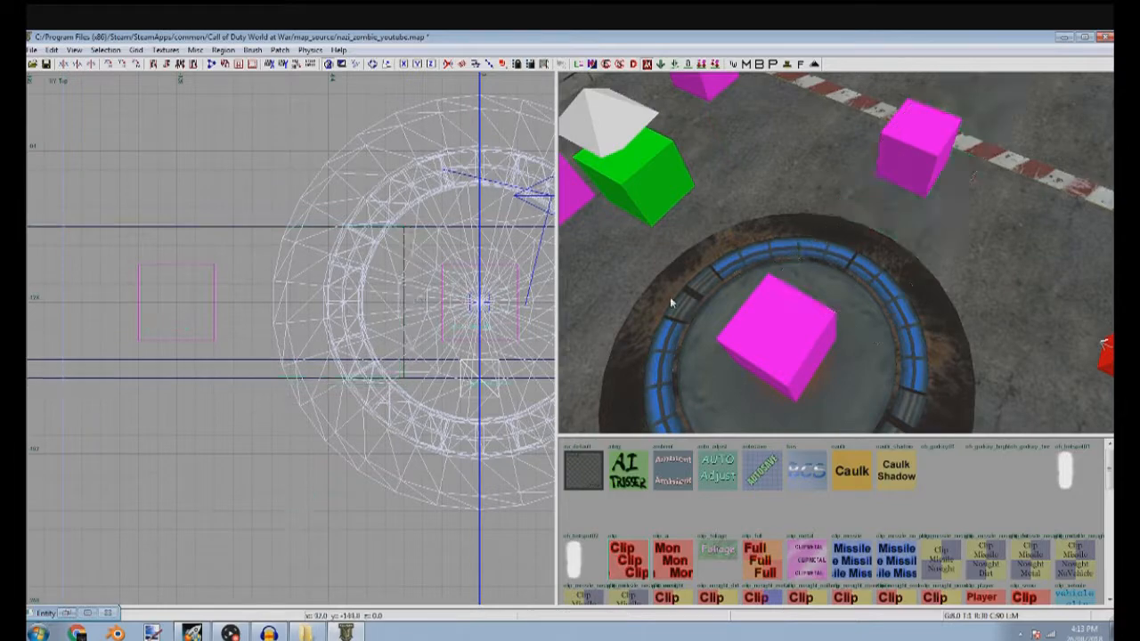
Pull the lower floor brush's upper edge back so it meets the widened strips and the square brush
left_click(745, 169, "shift")
right_click_drag(383, 376, 374, 362)
left_click_drag(374, 338, 374, 358)
key("Escape")
Insert a treasure chest prefab from the v1.0 folder of Sniperbolt's Tutorial Prefabs
right_click_drag(663, 374, 704, 303)
scroll(234, 339, "down", 9)
right_click(233, 342)
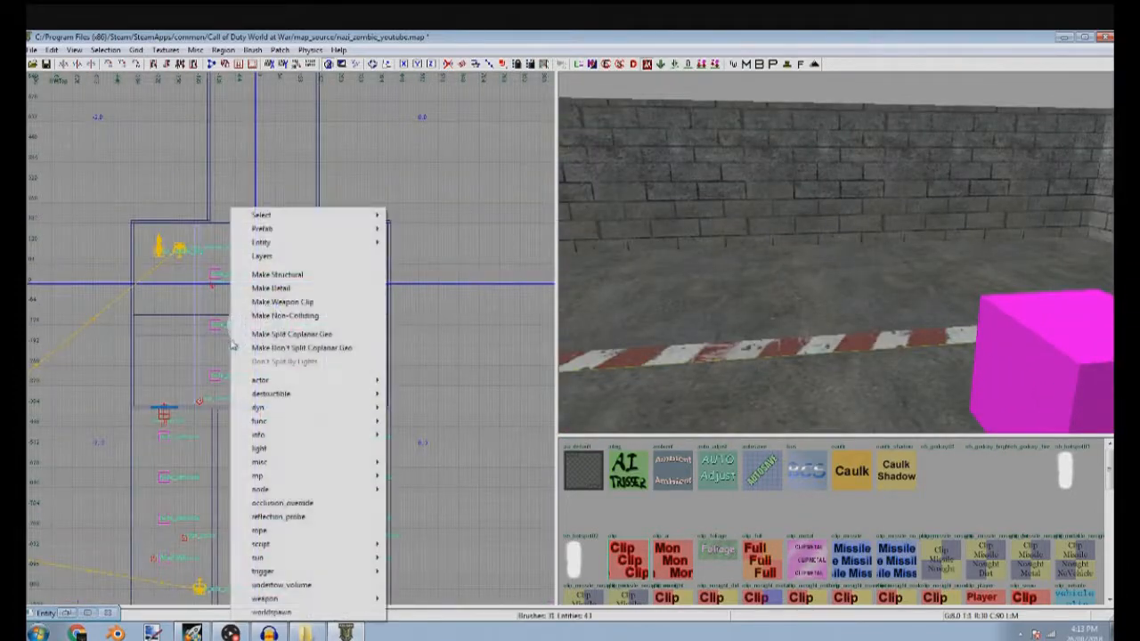
left_click(415, 478)
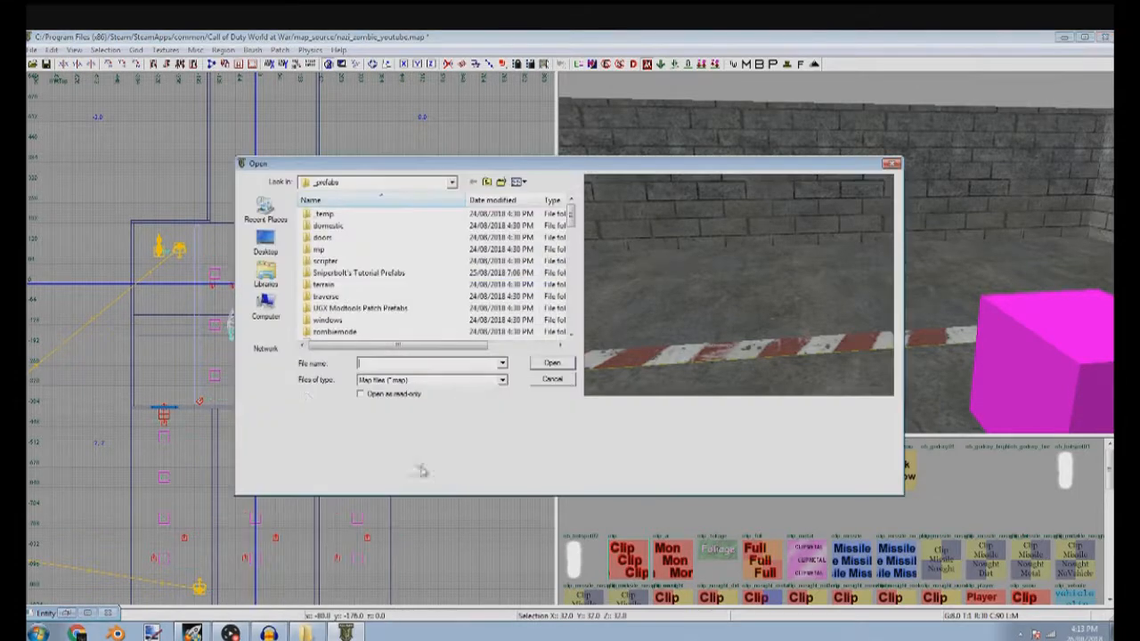
double_click(359, 273)
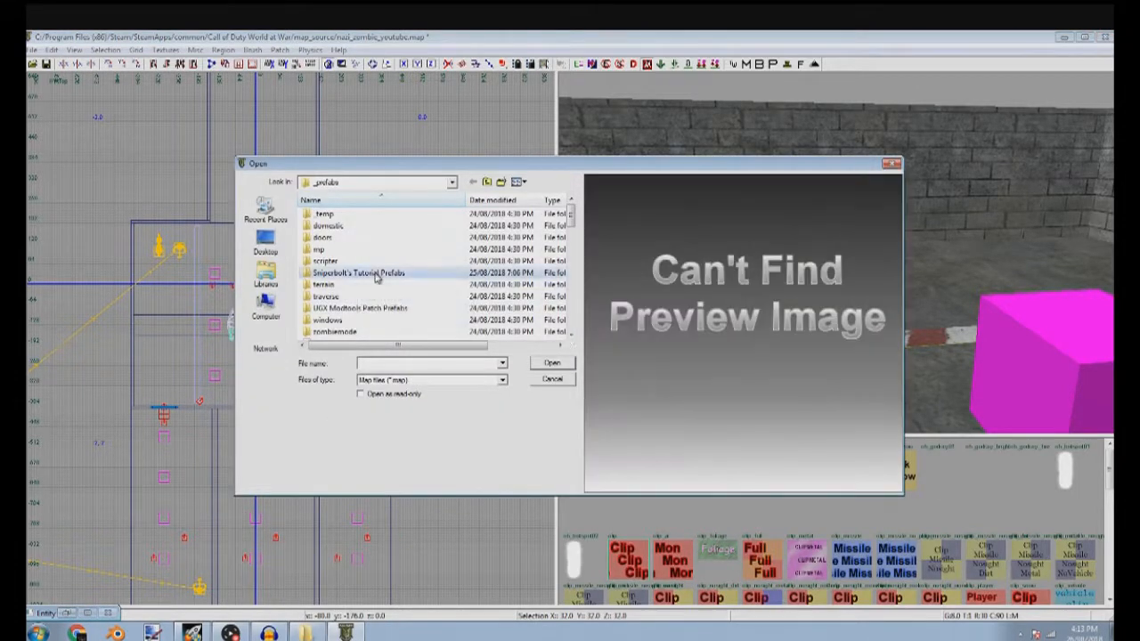
double_click(333, 238)
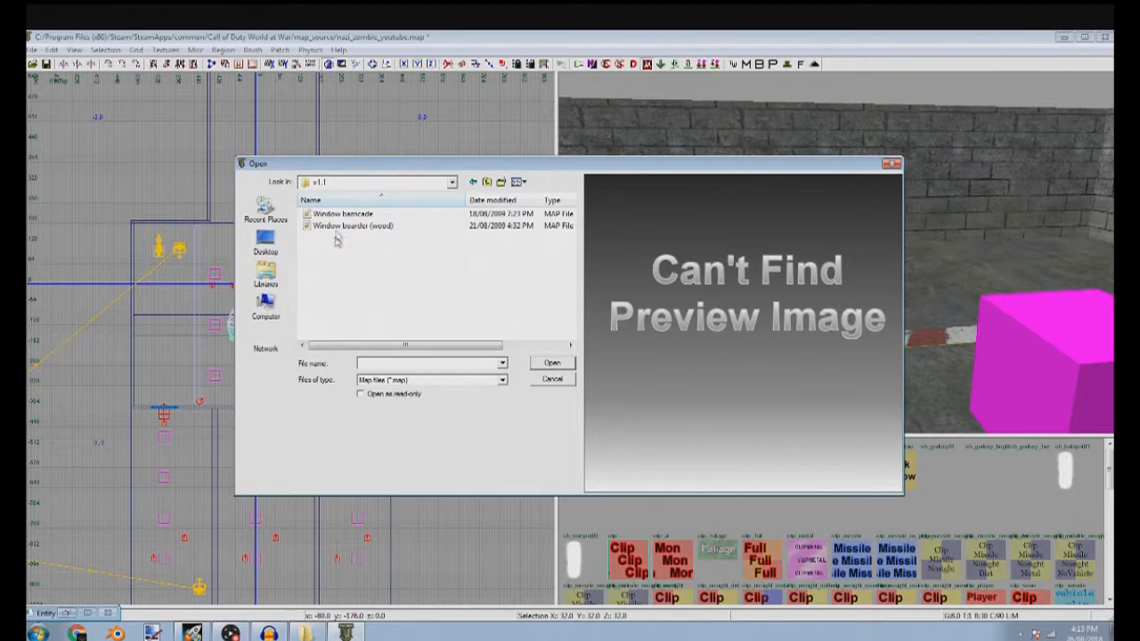
left_click(474, 183)
double_click(320, 226)
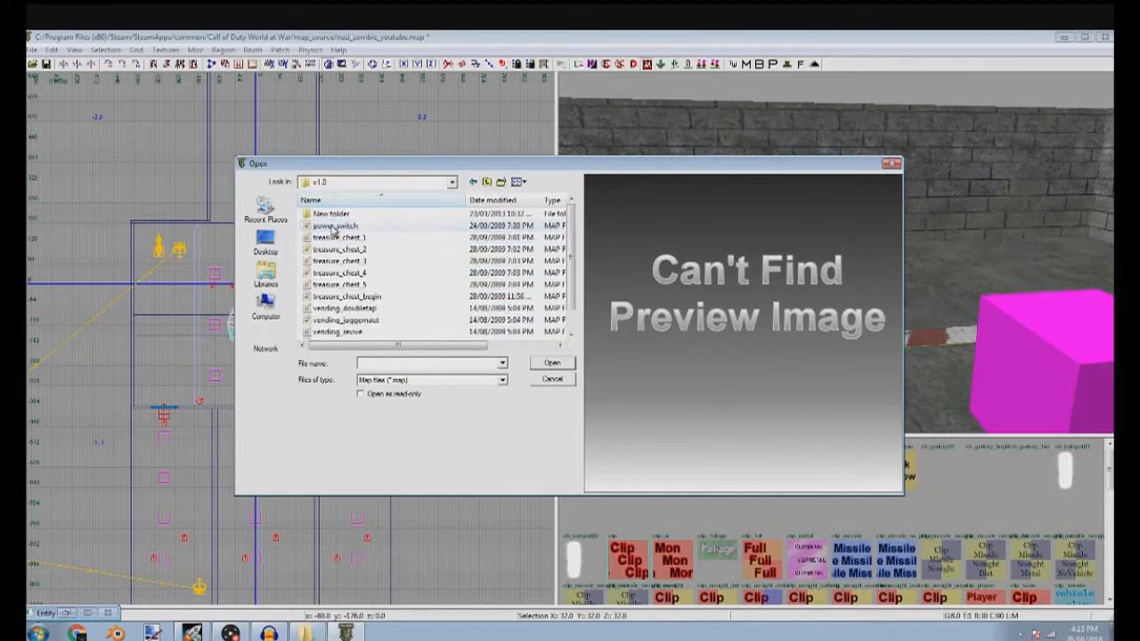
scroll(398, 273, "up", 1)
double_click(377, 260)
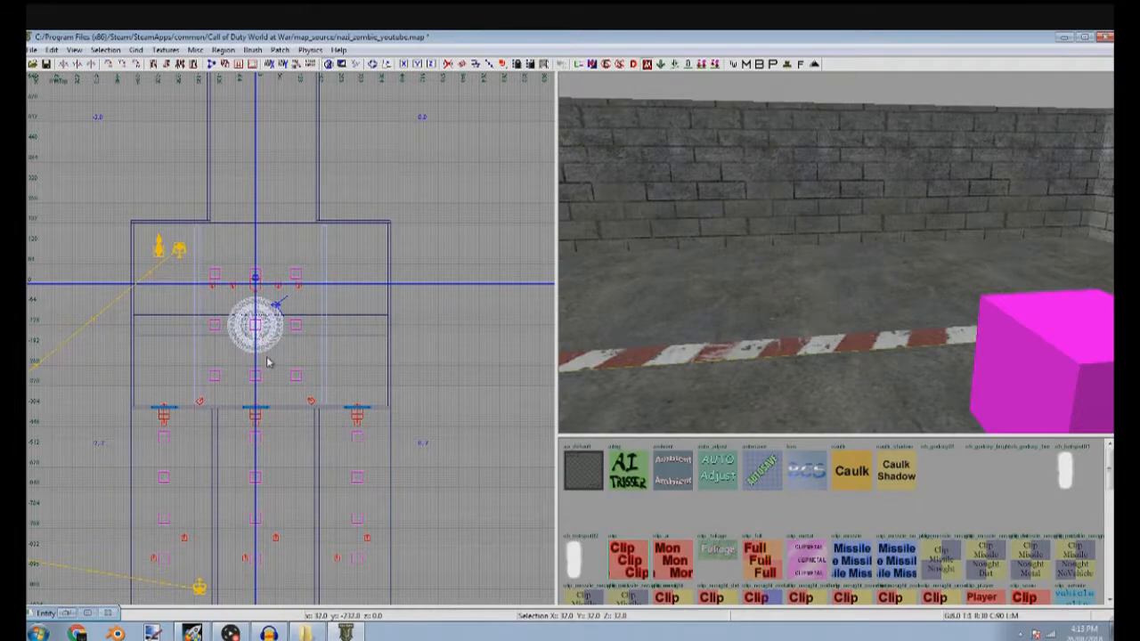
Move the treasure chest prefab from outside the map into the room's upper east corner
scroll(268, 361, "up", 10)
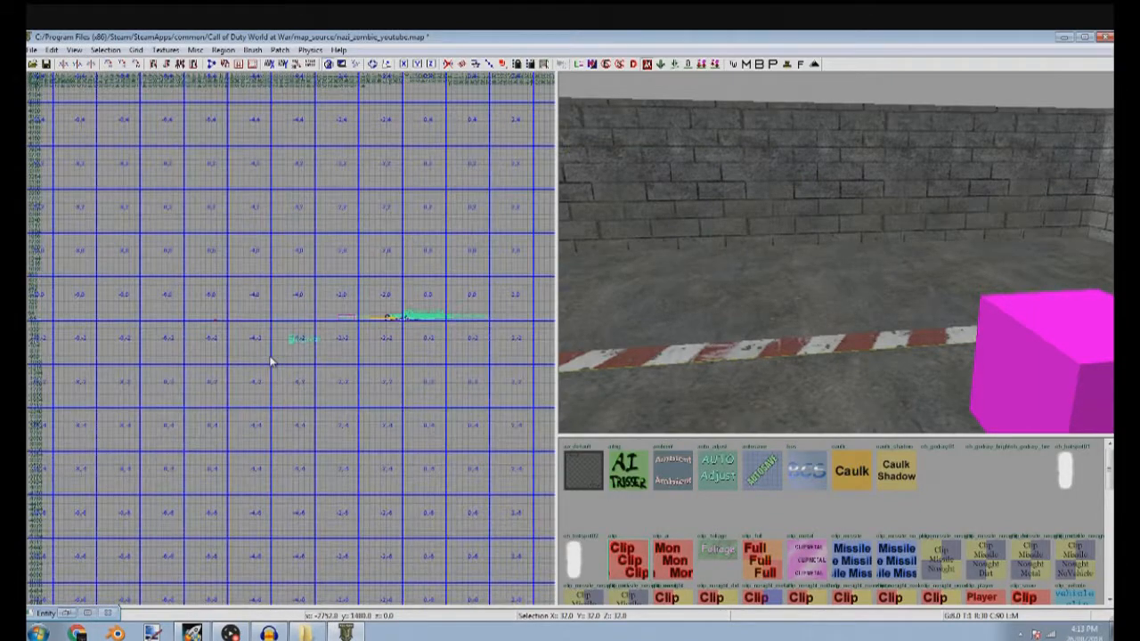
scroll(271, 361, "up", 6)
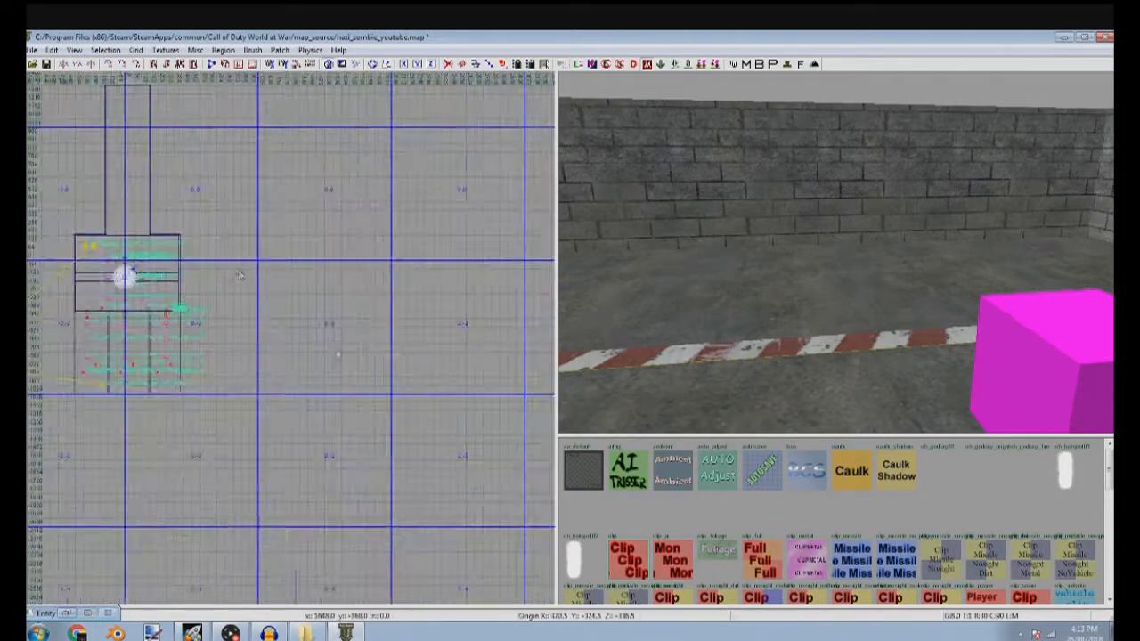
left_click_drag(282, 314, 237, 288)
scroll(501, 285, "up", 3)
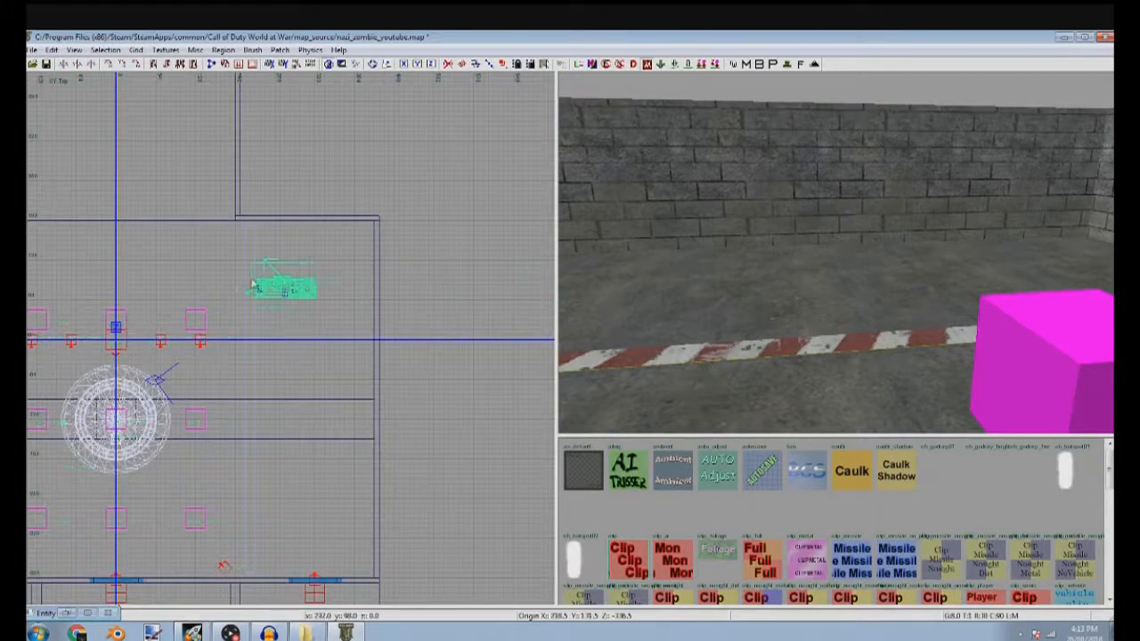
scroll(307, 267, "up", 5)
left_click_drag(274, 356, 376, 203)
right_click_drag(828, 191, 841, 186)
Raise the treasure chest prefab to floor level in the front view, fine-tuning its height with a grid size of 2
key("ctrl+Tab")
scroll(413, 274, "down", 10)
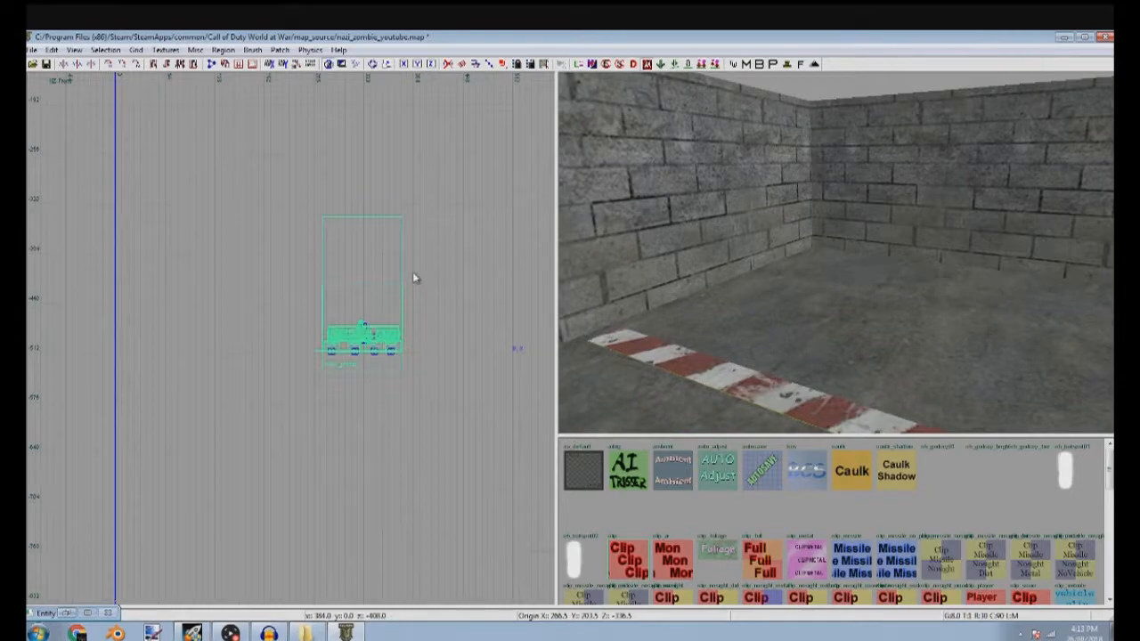
scroll(362, 165, "up", 10)
left_click_drag(389, 291, 363, 311)
scroll(533, 305, "up", 5)
left_click_drag(326, 160, 322, 296)
scroll(365, 337, "up", 4)
key("2")
left_click_drag(364, 338, 366, 361)
scroll(369, 373, "down", 4)
scroll(369, 378, "down", 5)
Adjust the treasure chest prefab's position near the back wall and break it apart into its individual objects
key("ctrl+Tab")
key("ctrl+Tab")
scroll(363, 375, "down", 5)
scroll(300, 337, "up", 5)
scroll(265, 356, "up", 5)
key("alt+z")
key("alt+z")
left_click_drag(277, 362, 285, 300)
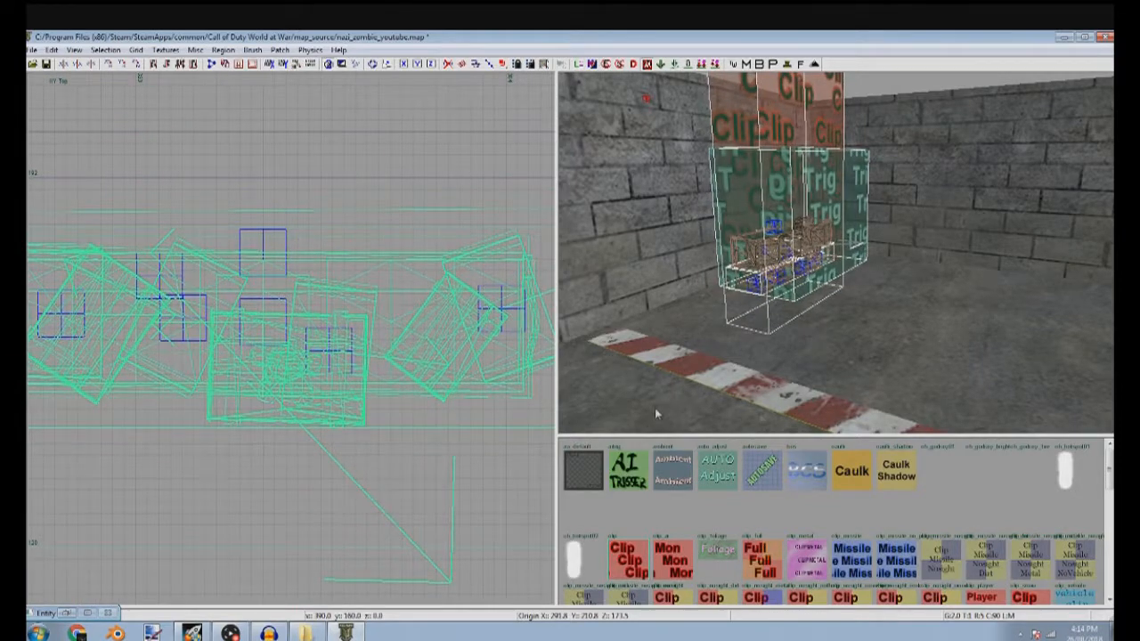
key("ctrl+x")
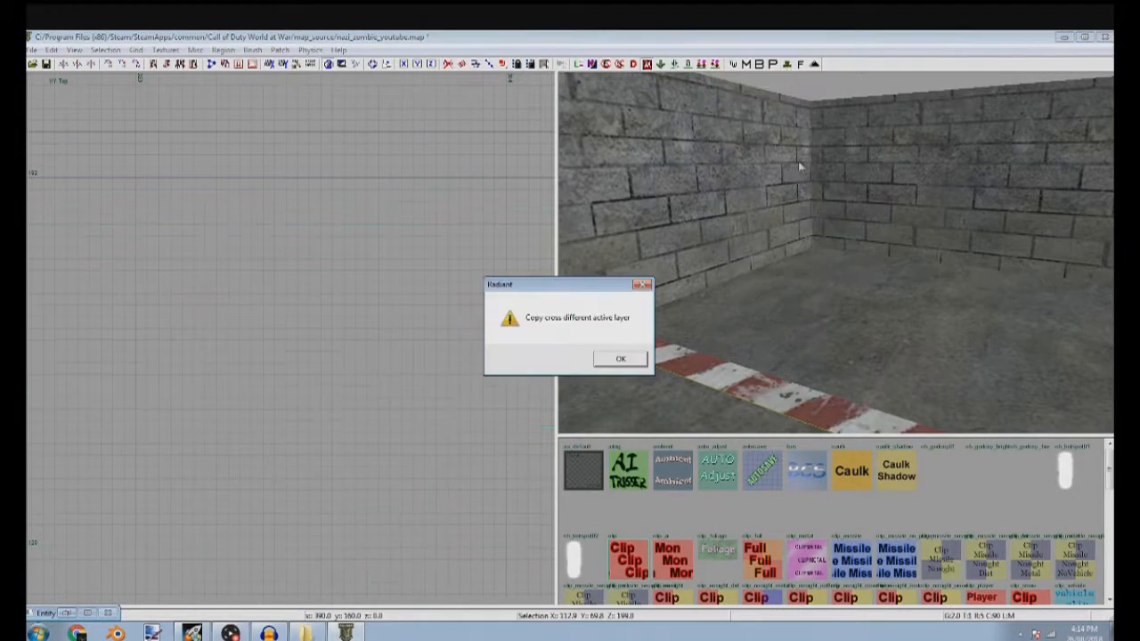
left_click(621, 359)
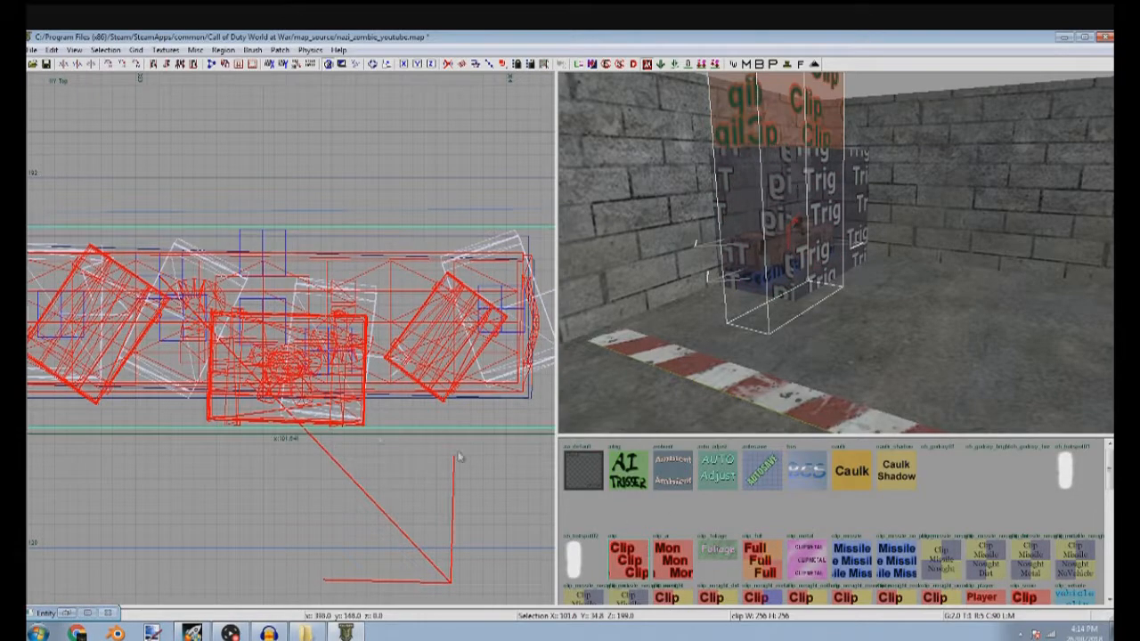
Straighten the east-end corner vertices of the tall clip brush around the chest in the top view
scroll(461, 458, "down", 3)
scroll(377, 319, "up", 2)
scroll(377, 319, "up", 2)
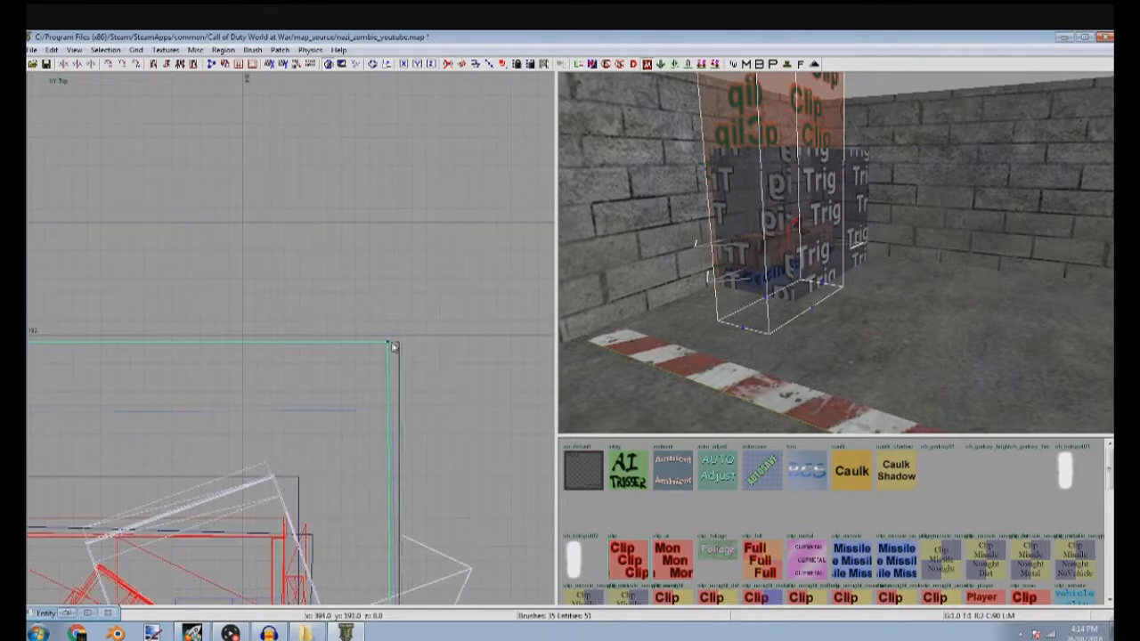
scroll(406, 374, "down", 2)
scroll(390, 521, "up", 2)
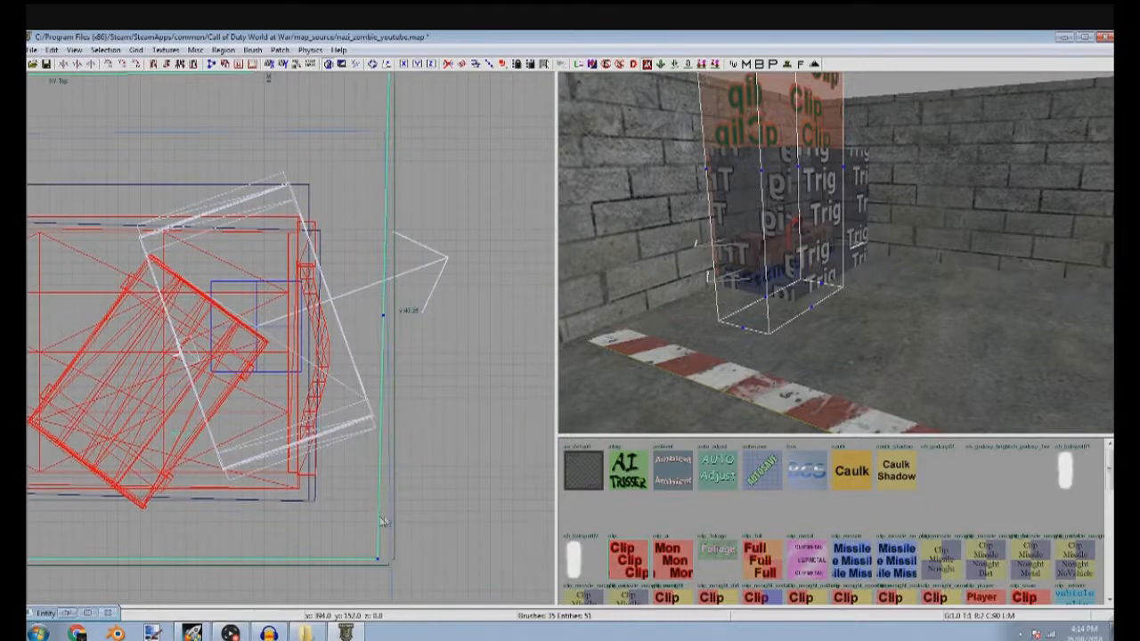
scroll(399, 510, "down", 2)
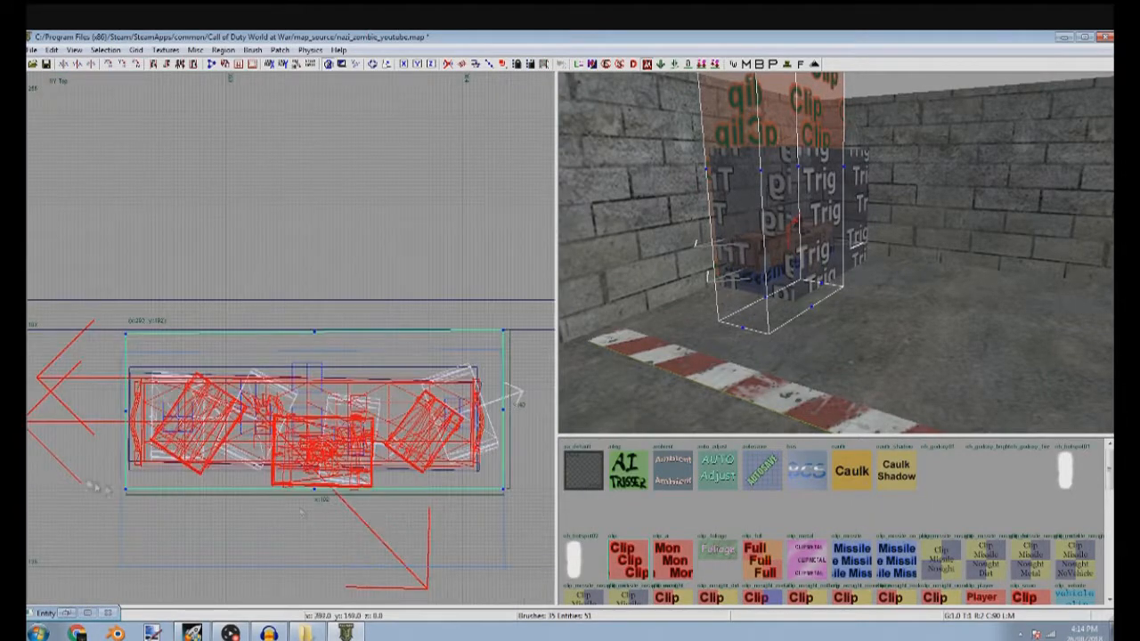
Align the west-end corner vertices of the tall clip brush with the grid and the back wall, squaring up its outline
scroll(183, 504, "up", 2)
scroll(182, 504, "down", 2)
scroll(182, 503, "up", 2)
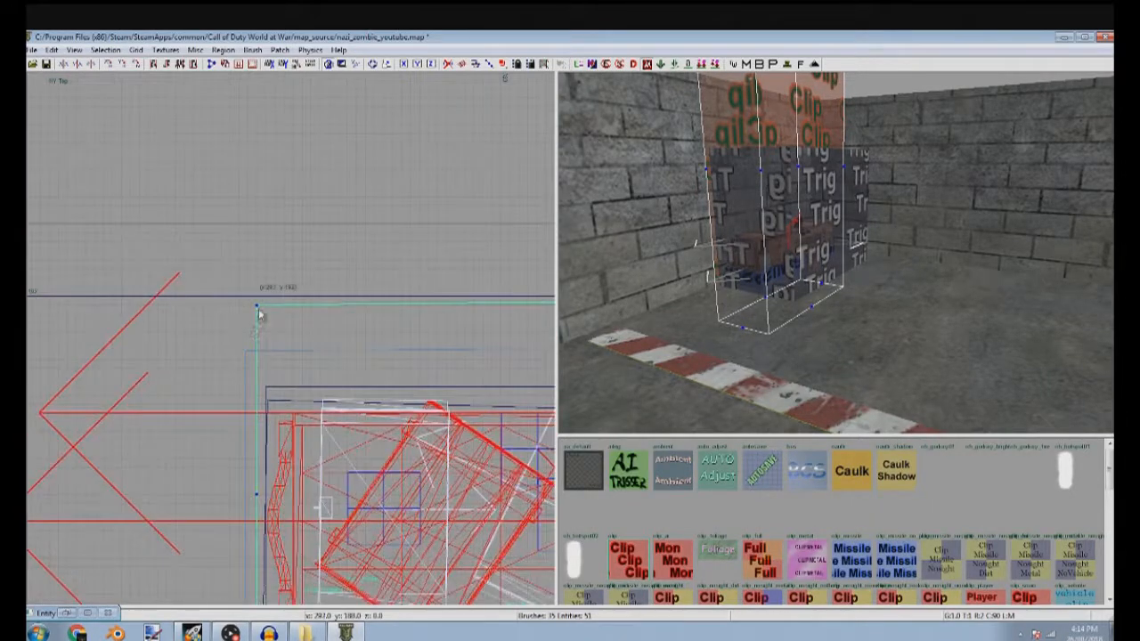
scroll(252, 374, "down", 1)
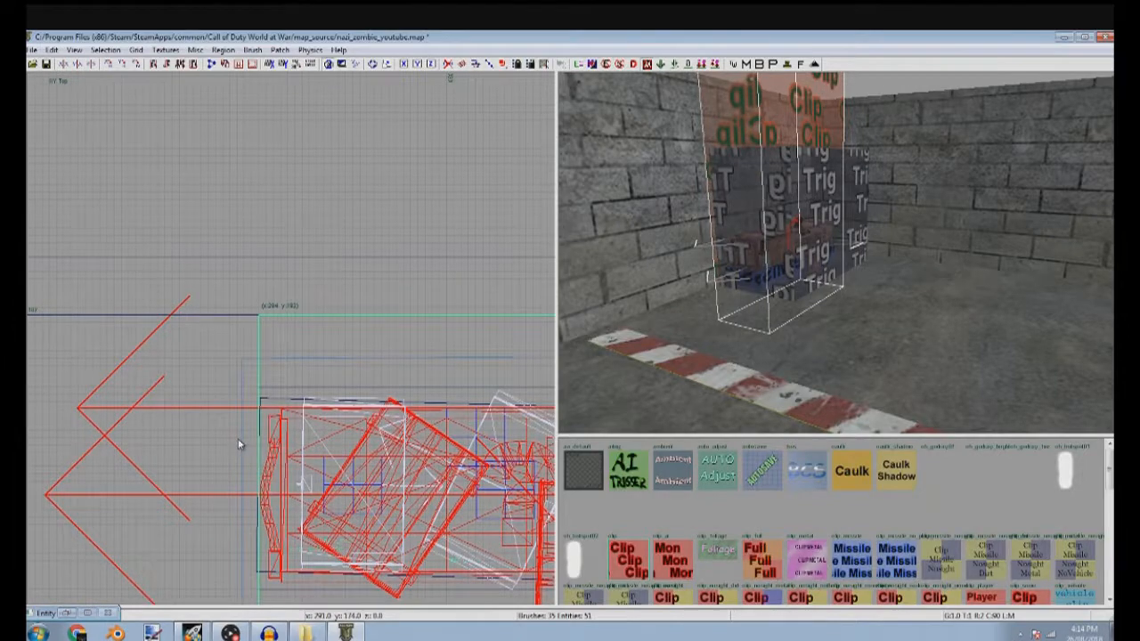
scroll(238, 439, "down", 1)
right_click_drag(237, 440, 161, 376)
mouse_move(305, 554)
left_mouse_down()
mouse_move(311, 529)
mouse_move(312, 559)
left_mouse_up()
scroll(330, 540, "down", 2)
right_click_drag(331, 540, 107, 538)
scroll(437, 508, "up", 3)
mouse_move(416, 495)
left_mouse_down()
mouse_move(380, 501)
mouse_move(405, 497)
left_mouse_up()
key("Escape")
Square up the corner vertices of the trigger brush in front of the chest so its ends line up with the clip
left_click(799, 254, "shift")
scroll(287, 384, "down", 2)
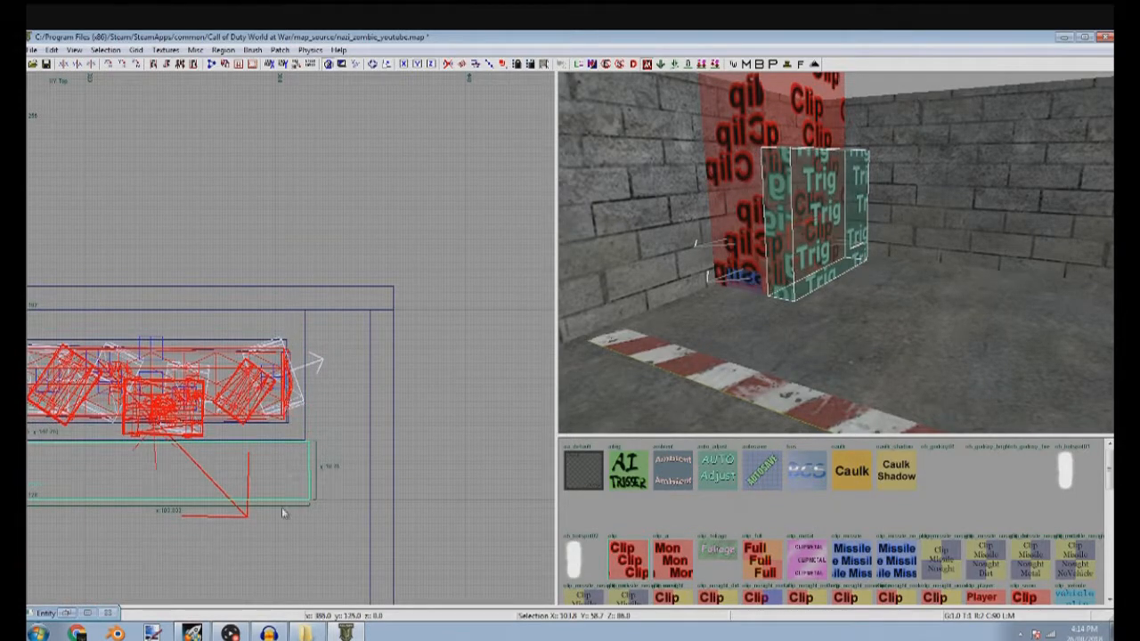
left_click_drag(289, 477, 327, 456)
scroll(327, 456, "up", 4)
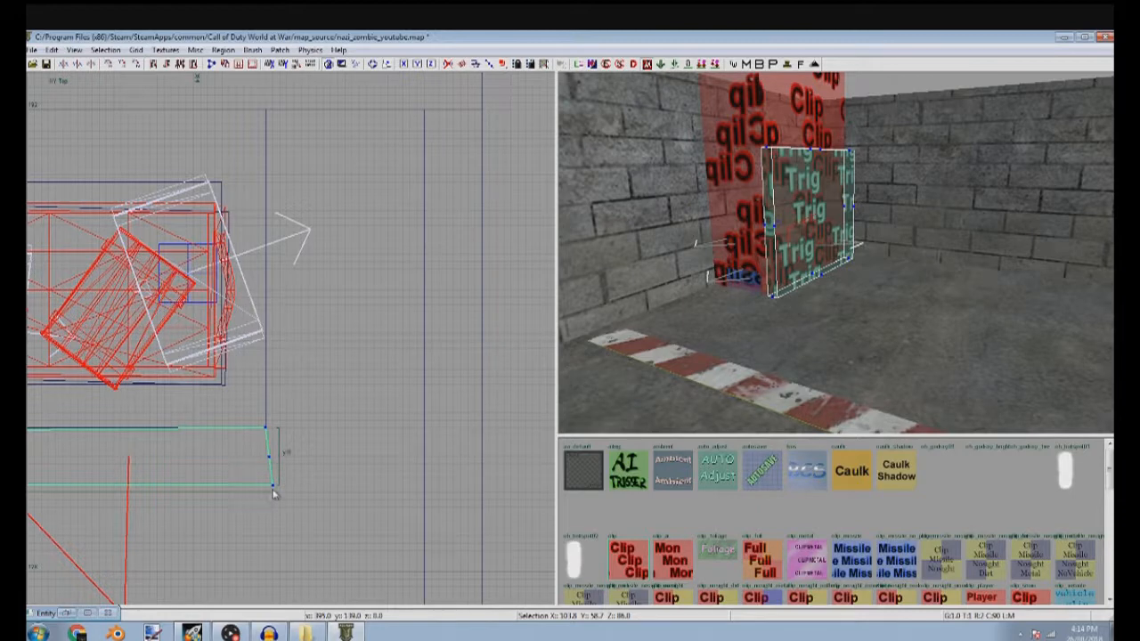
scroll(262, 488, "down", 4)
right_click_drag(194, 462, 415, 420)
scroll(310, 443, "up", 4)
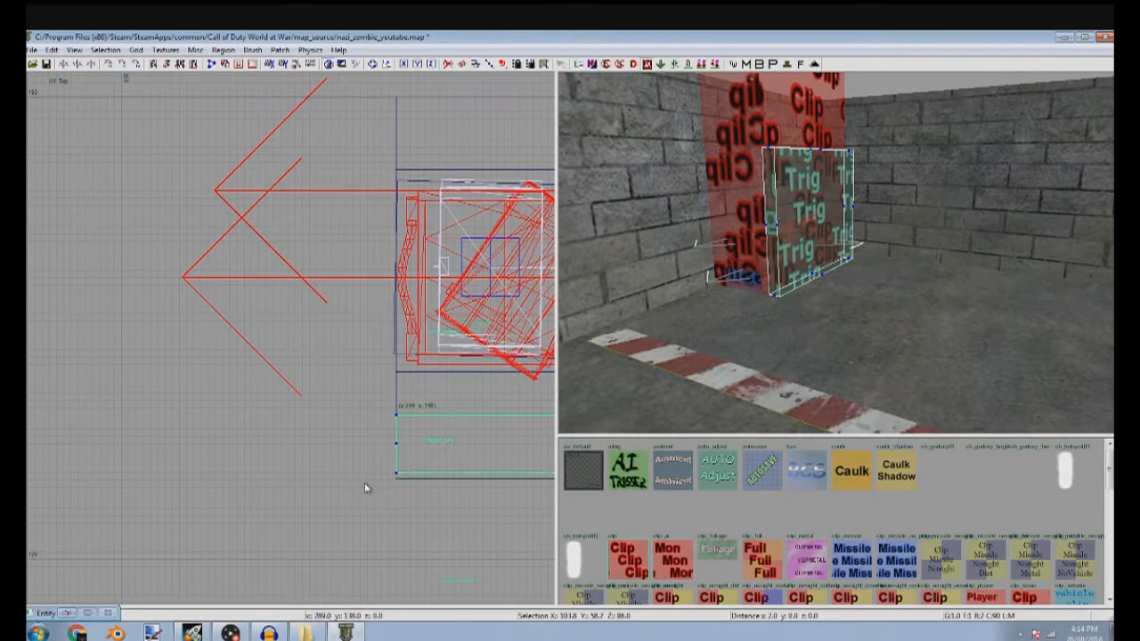
scroll(365, 485, "down", 1)
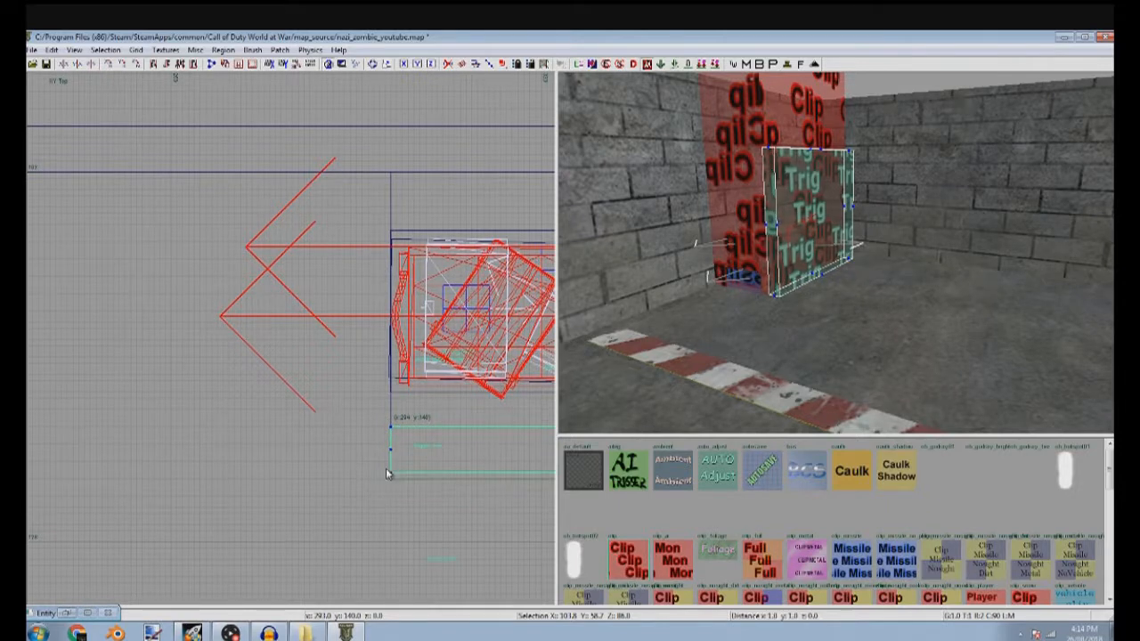
Shorten the trigger brush in the front view to a low strip about 20 units tall at the chest's lid
scroll(386, 474, "down", 3)
key("ctrl+Tab")
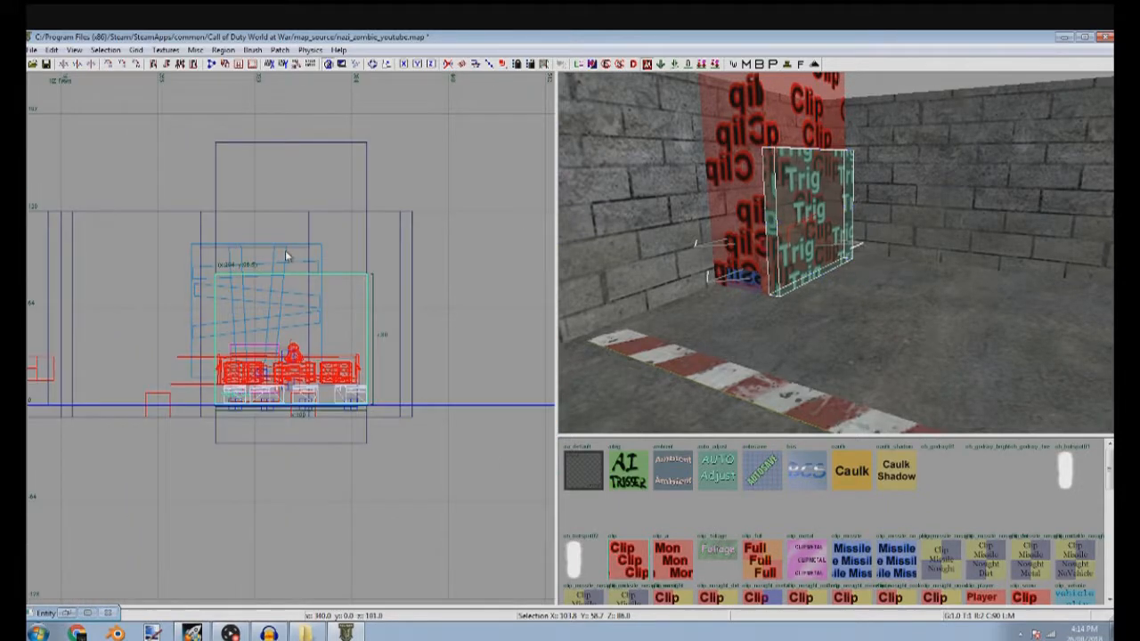
left_click_drag(296, 446, 297, 419)
left_click_drag(311, 220, 305, 280)
key("Up")
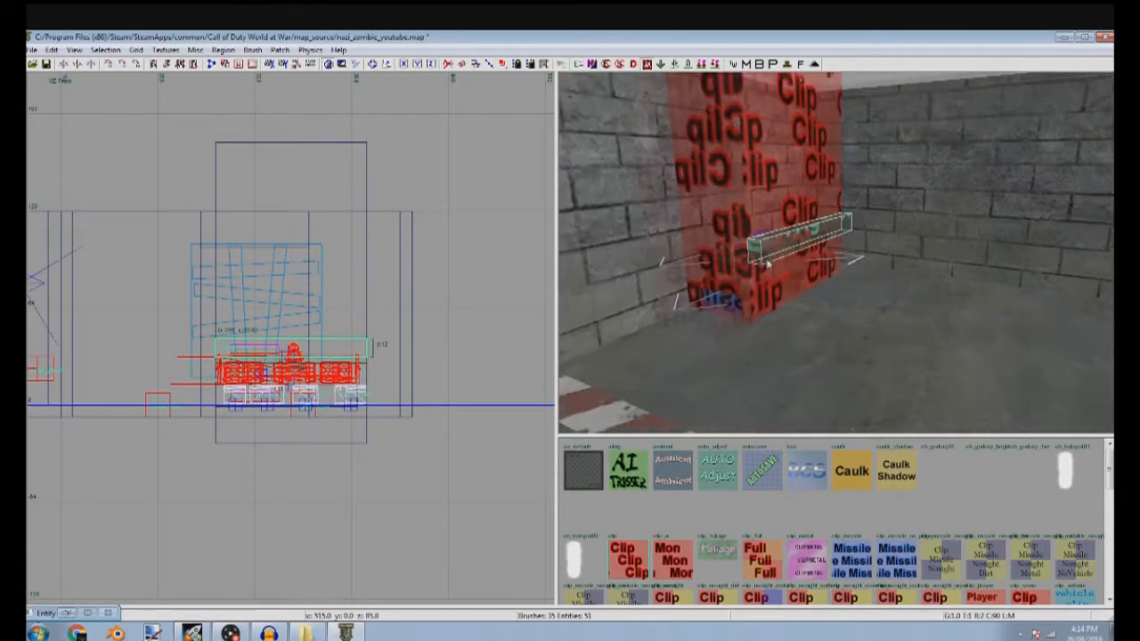
left_click_drag(404, 424, 369, 434)
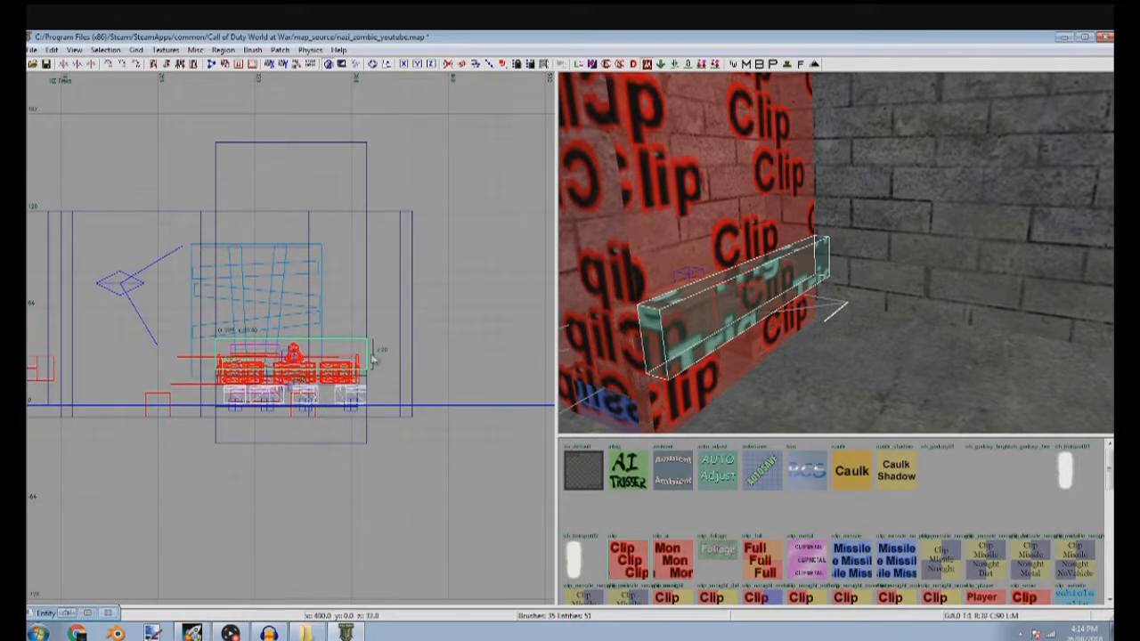
left_click_drag(123, 375, 147, 367)
key("Escape")
Check the entity properties of the low missile clip brush around the chest's base
right_click_drag(679, 307, 698, 343)
left_click(732, 337, "shift")
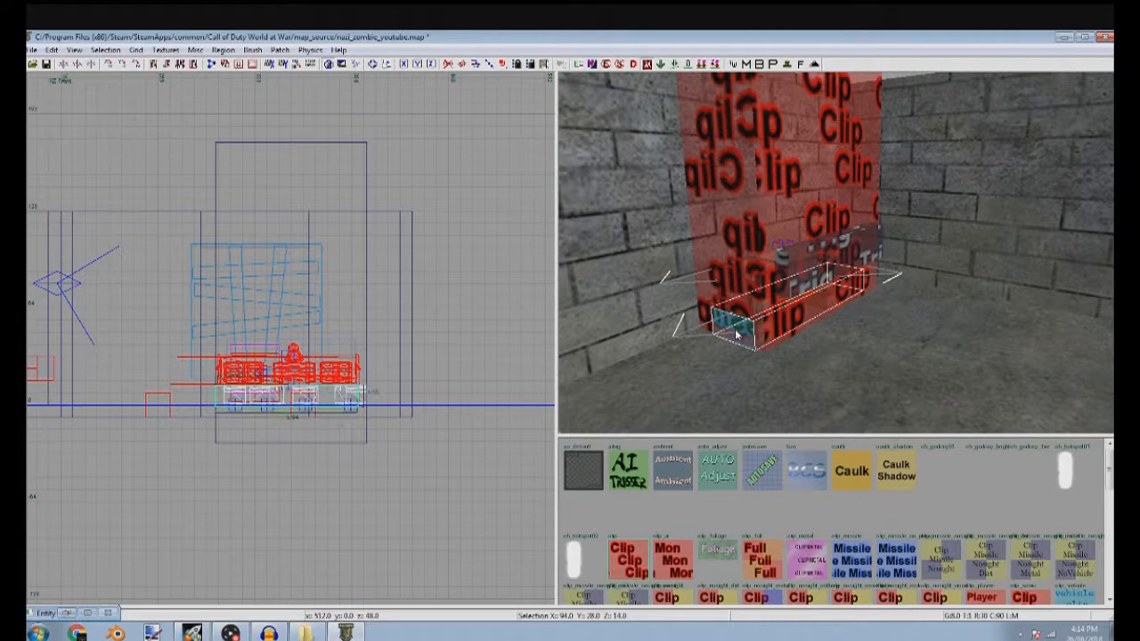
key("n")
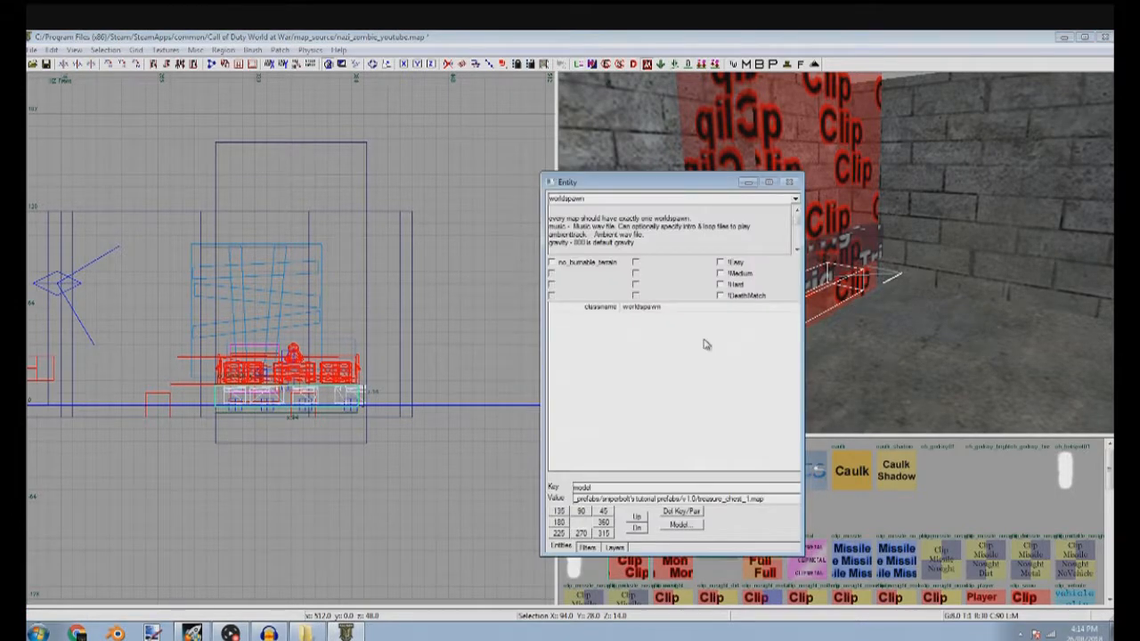
key("n")
Adjust the corner vertices at both ends of the low missile clip brush in the top view to straighten its outline
key("ctrl+Tab")
key("ctrl+Tab")
scroll(214, 323, "up", 3)
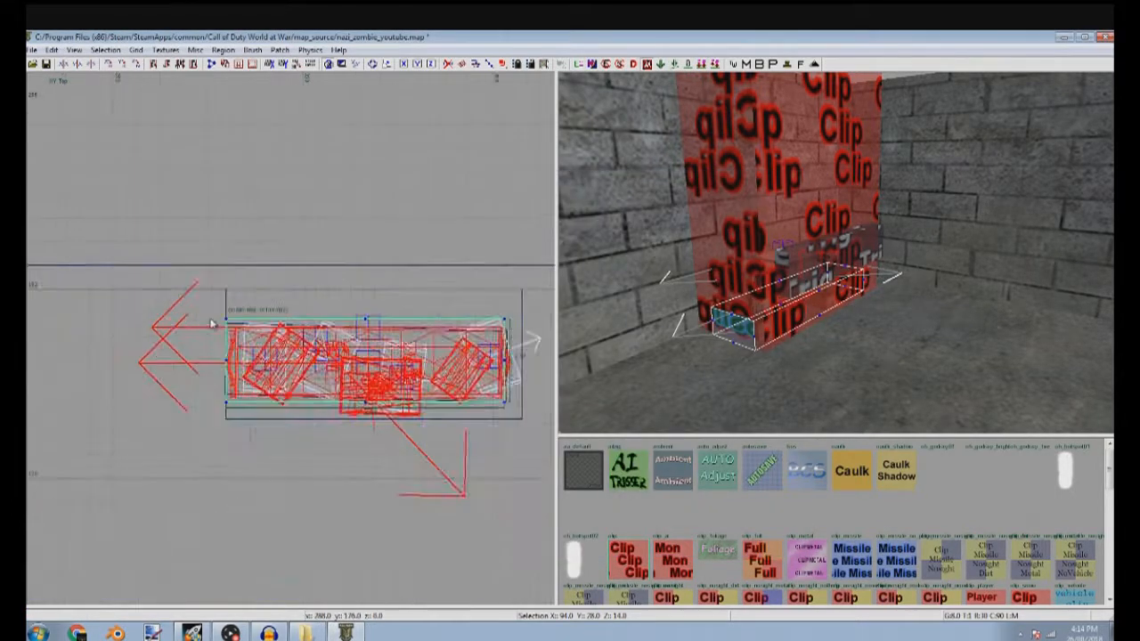
scroll(214, 324, "up", 2)
left_click_drag(248, 320, 250, 328)
scroll(251, 328, "down", 4)
scroll(399, 348, "up", 4)
left_click_drag(411, 353, 412, 360)
scroll(412, 358, "down", 4)
scroll(422, 437, "up", 3)
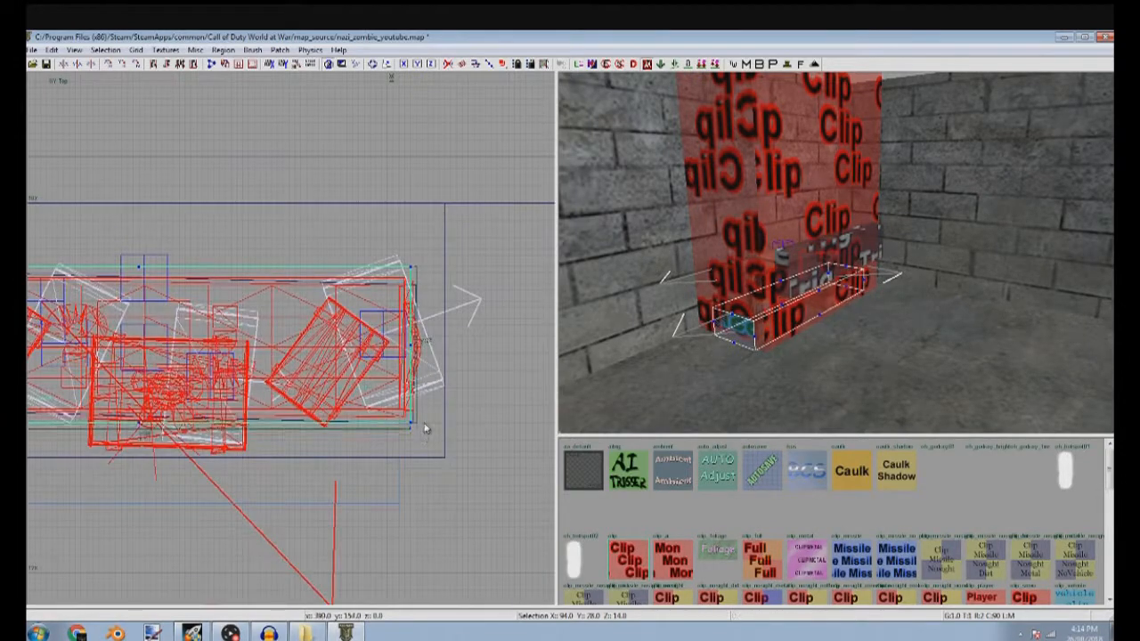
scroll(425, 428, "down", 4)
scroll(335, 429, "up", 4)
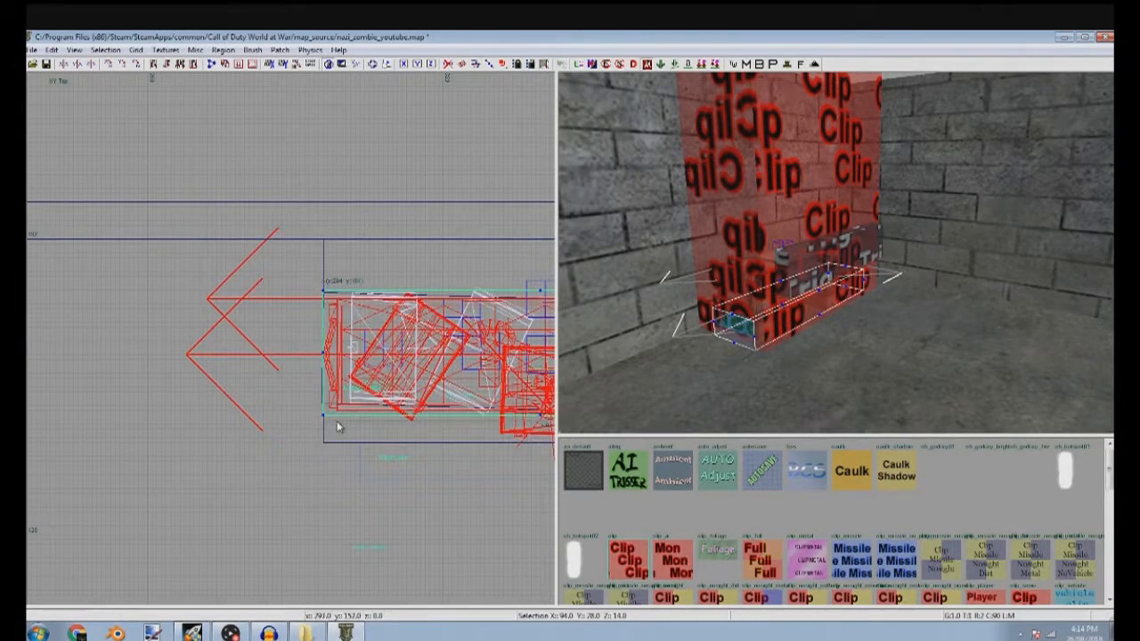
scroll(338, 428, "down", 3)
key("Escape")
Extend the east end of the tall clip brush to the room's side wall
right_click_drag(545, 387, 524, 403)
right_click_drag(726, 254, 737, 225)
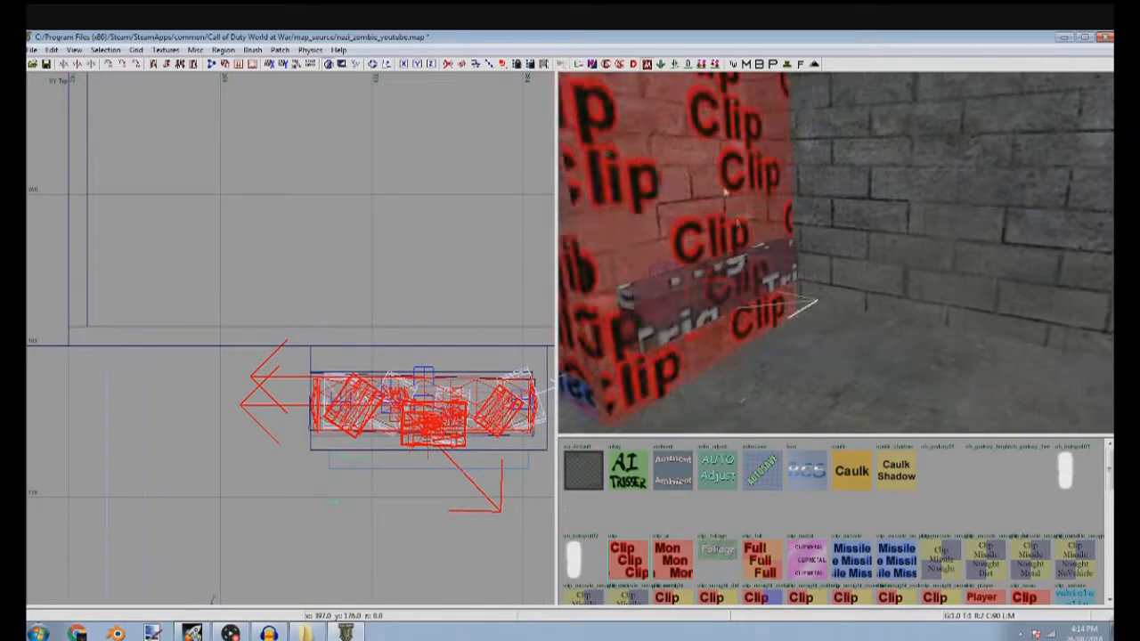
left_click(738, 224, "shift")
scroll(516, 370, "down", 2)
scroll(517, 369, "up", 4)
left_click_drag(418, 367, 503, 361)
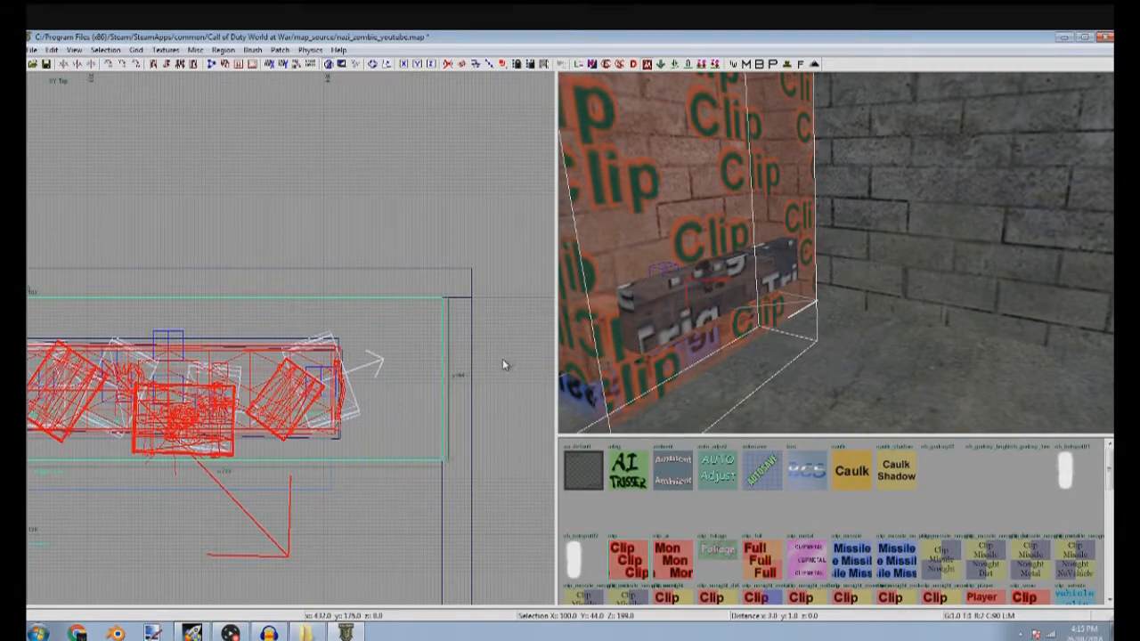
key("Escape")
Pull the tall clip brush's rear west corner outward along the back wall so that its end slants toward the chest
right_click_drag(704, 374, 919, 313)
left_click(906, 237, "shift")
key("Escape")
left_click(862, 218, "shift")
scroll(240, 319, "down", 4)
right_click_drag(249, 318, 470, 296)
scroll(361, 294, "up", 5)
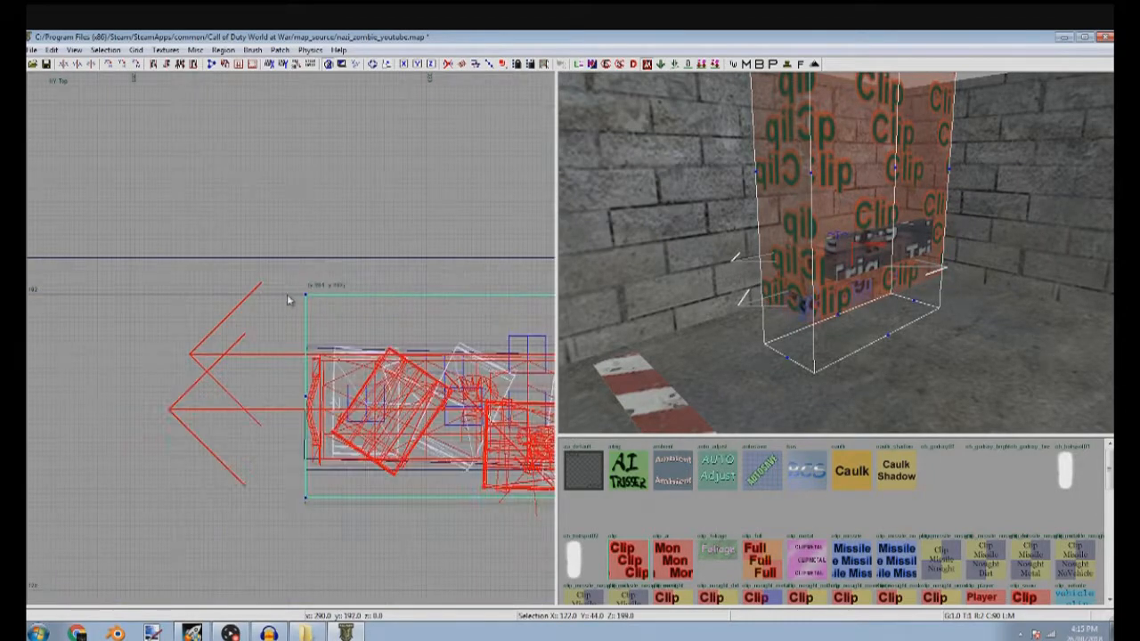
scroll(287, 301, "up", 2)
left_click_drag(280, 301, 77, 300)
scroll(111, 308, "down", 4)
scroll(204, 433, "up", 3)
scroll(204, 433, "down", 2)
key("Escape")
Insert the weapon_upgrade_kar98k prefab from the zombiemode prefabs folder
mouse_move(799, 279)
right_mouse_down()
mouse_move(784, 240)
mouse_move(801, 285)
mouse_move(828, 289)
mouse_move(775, 290)
mouse_move(855, 267)
mouse_move(935, 280)
mouse_move(797, 292)
right_mouse_up()
mouse_move(629, 336)
right_mouse_down()
mouse_move(629, 325)
mouse_move(629, 336)
right_mouse_up()
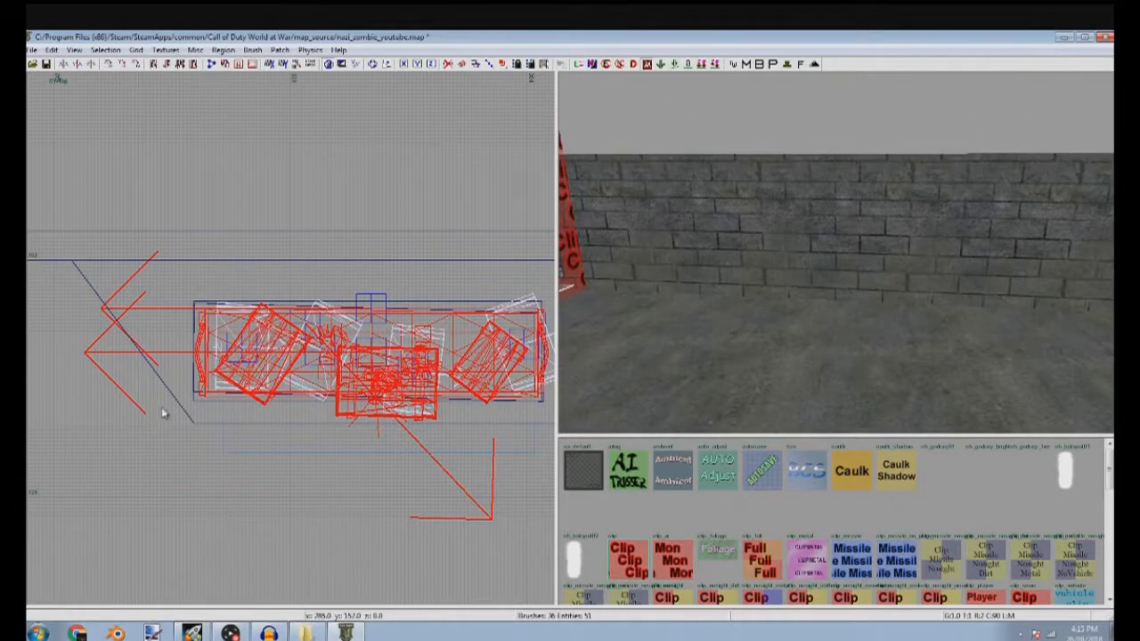
right_click(169, 413)
left_click(354, 476)
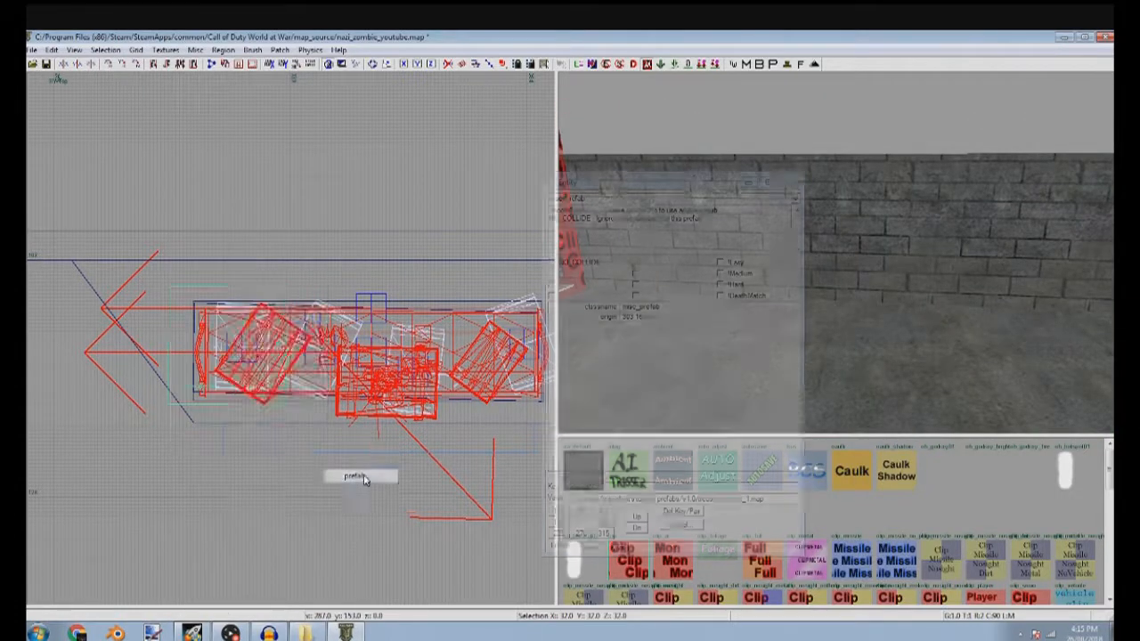
left_click(748, 183)
left_click_drag(572, 223, 570, 224)
left_click(331, 321)
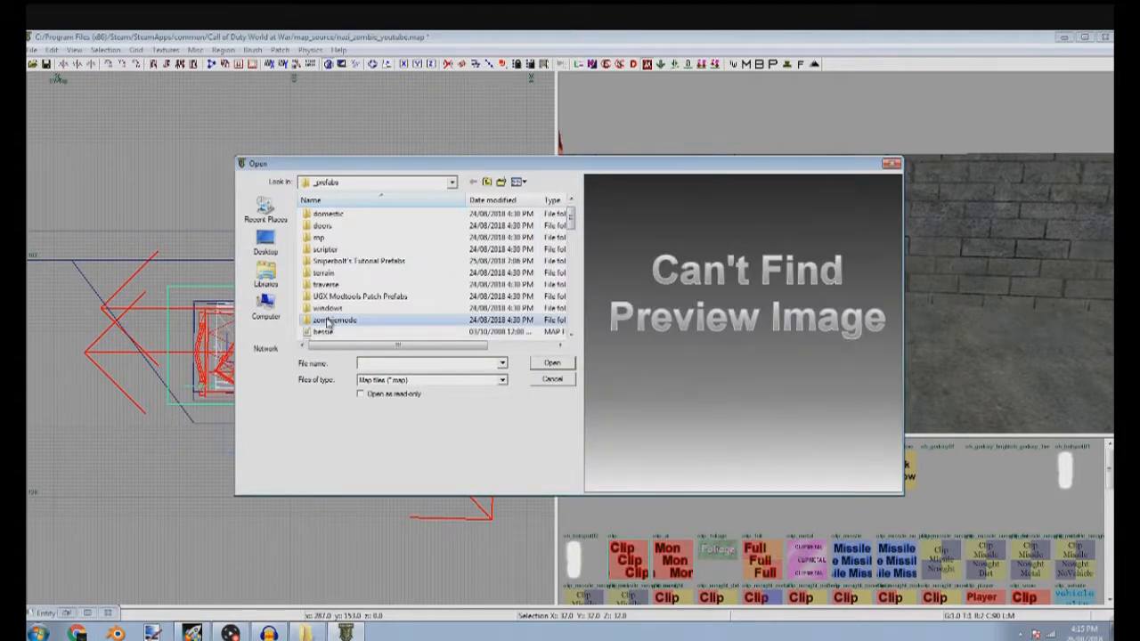
double_click(380, 326)
scroll(385, 330, "down", 10)
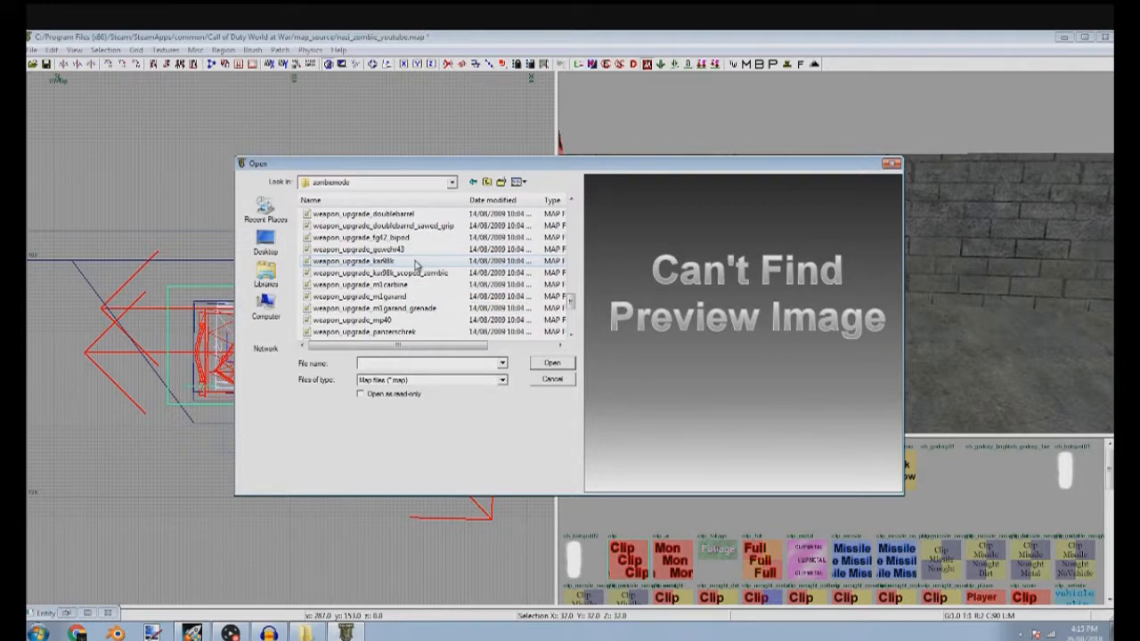
double_click(414, 265)
Move the kar98k prefab across the room in the top view and place it against the east wall at X 411
scroll(392, 285, "down", 10)
left_click_drag(392, 296, 391, 449)
key("ctrl+Tab")
key("ctrl+Tab")
key("ctrl+Tab")
key("alt+z")
scroll(297, 354, "up", 10)
scroll(299, 253, "down", 9)
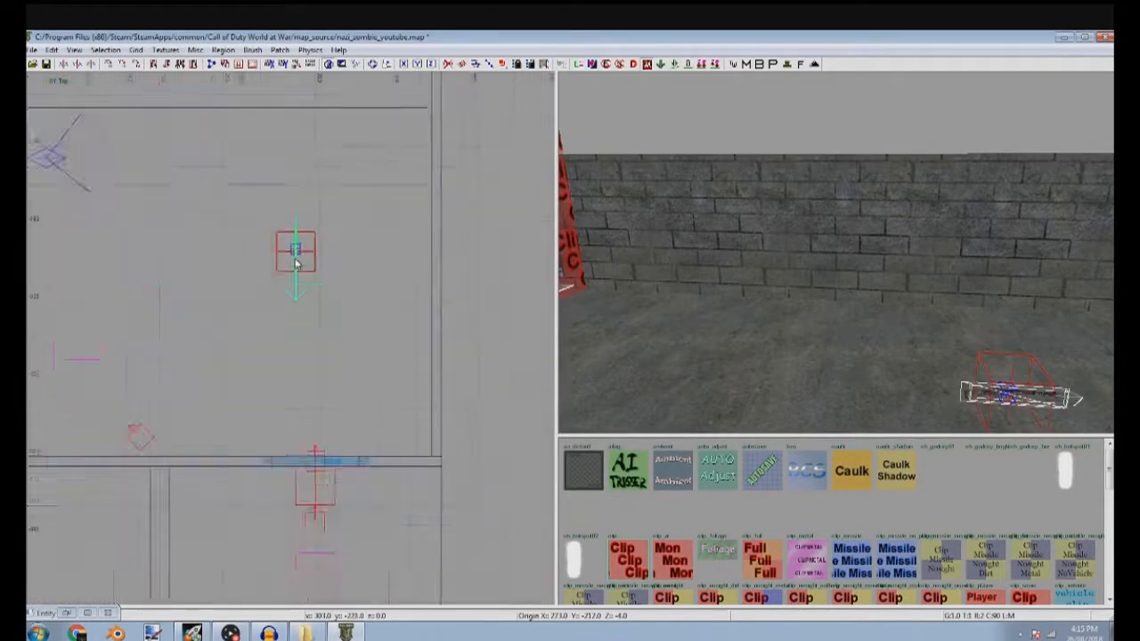
left_click_drag(326, 315, 423, 327)
scroll(369, 250, "up", 8)
scroll(362, 198, "up", 9)
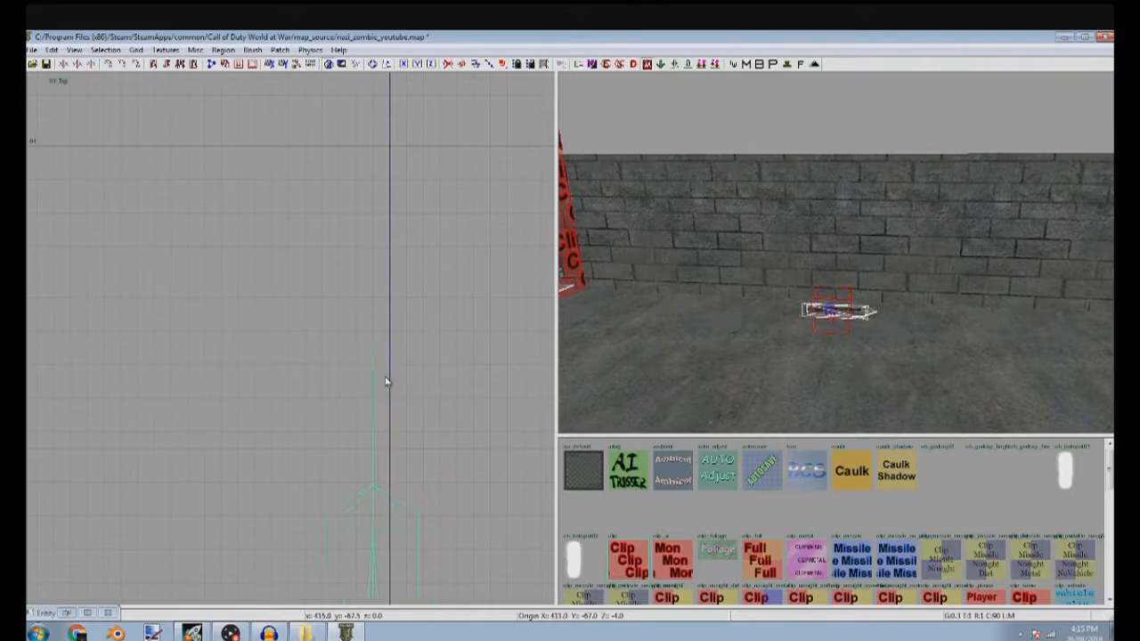
scroll(389, 379, "down", 5)
Raise the kar98k prefab off the floor onto the wall in the side view, fine-tuning its height with a grid size of 4
key("ctrl+Tab")
key("ctrl+Tab")
left_click_drag(382, 364, 381, 186)
right_click_drag(381, 185, 480, 367)
scroll(397, 298, "down", 4)
left_click_drag(398, 308, 400, 286)
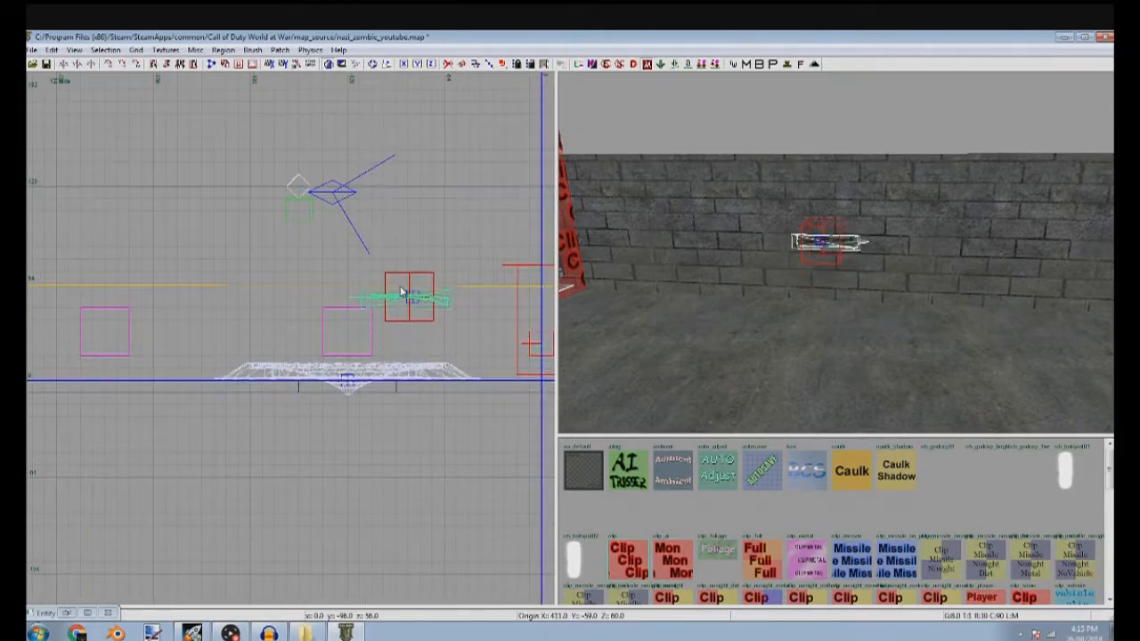
scroll(398, 287, "down", 3)
right_click_drag(398, 288, 302, 275)
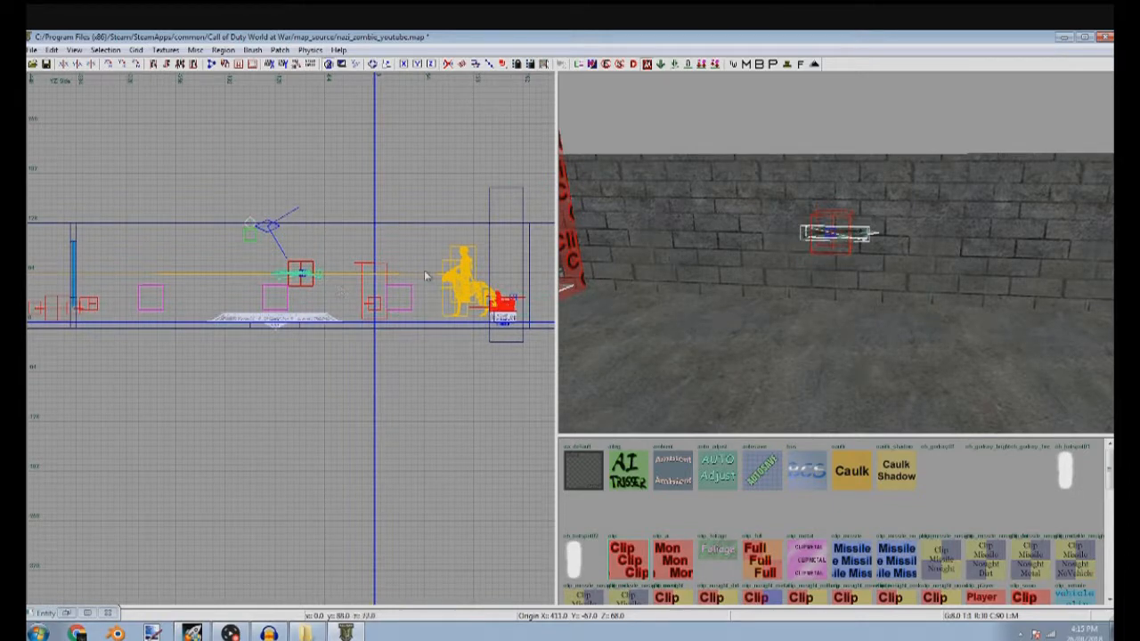
scroll(355, 291, "up", 7)
key("3")
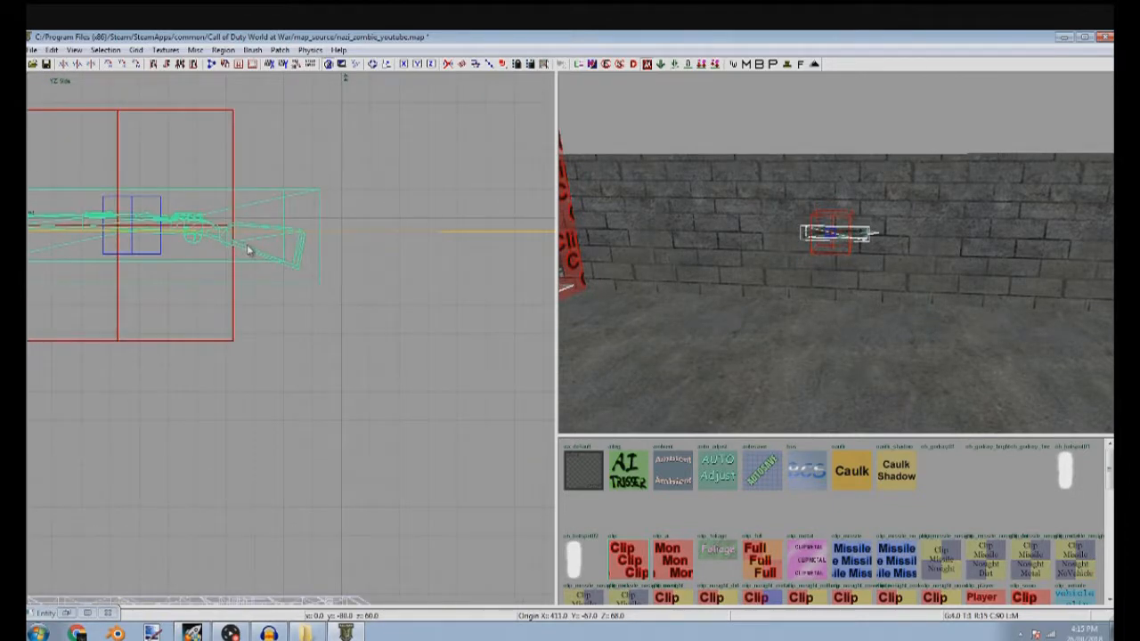
left_click_drag(247, 247, 248, 274)
key("Escape")
Examine the wall weapon, the room's brushes and the zombie area beyond the walls in the 3D view
mouse_move(754, 221)
right_mouse_down()
mouse_move(726, 192)
mouse_move(740, 233)
mouse_move(805, 195)
right_mouse_up()
left_click(760, 152, "shift")
key("Escape")
left_click(759, 151, "shift")
key("Escape")
mouse_move(738, 169)
right_mouse_down()
mouse_move(647, 192)
mouse_move(736, 249)
right_mouse_up()
left_click(649, 189, "shift")
key("Escape")
left_click(705, 208, "shift")
key("Escape")
mouse_move(795, 205)
right_mouse_down()
mouse_move(725, 380)
mouse_move(741, 374)
right_mouse_up()
left_click(725, 379, "shift")
key("Escape")
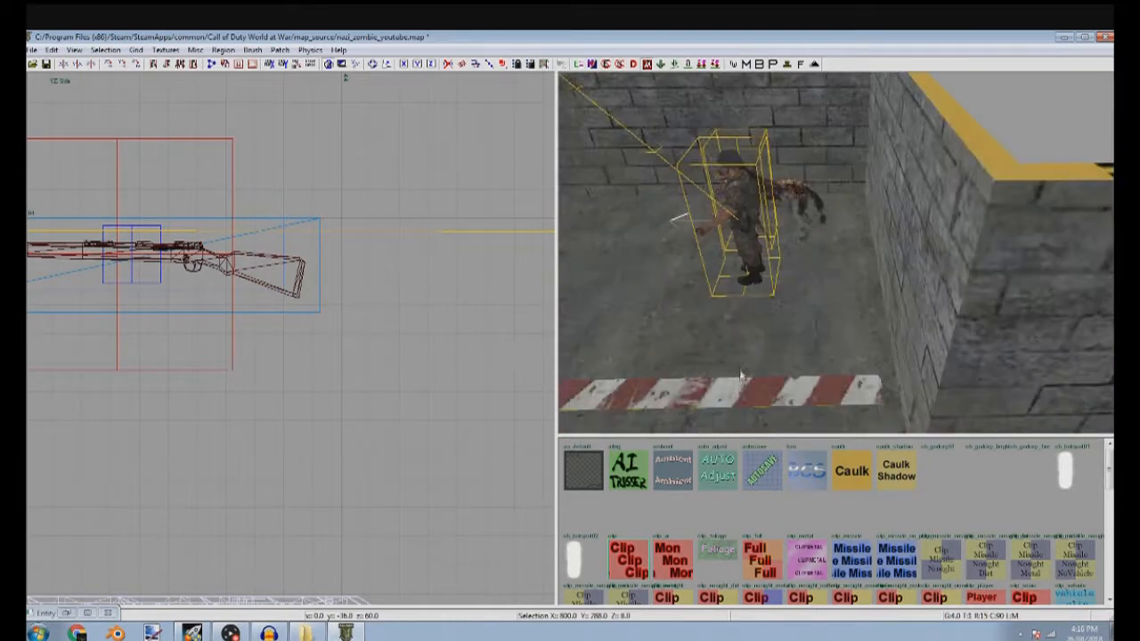
left_click(738, 178, "shift")
key("Escape")
right_click_drag(795, 326, 757, 175)
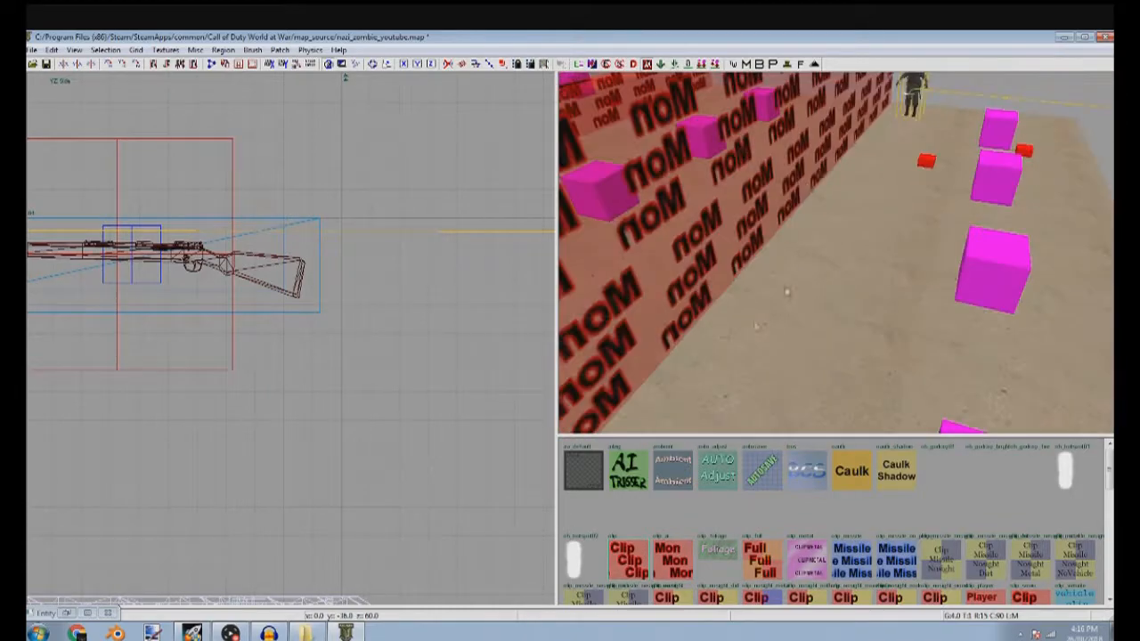
right_click_drag(917, 89, 855, 158)
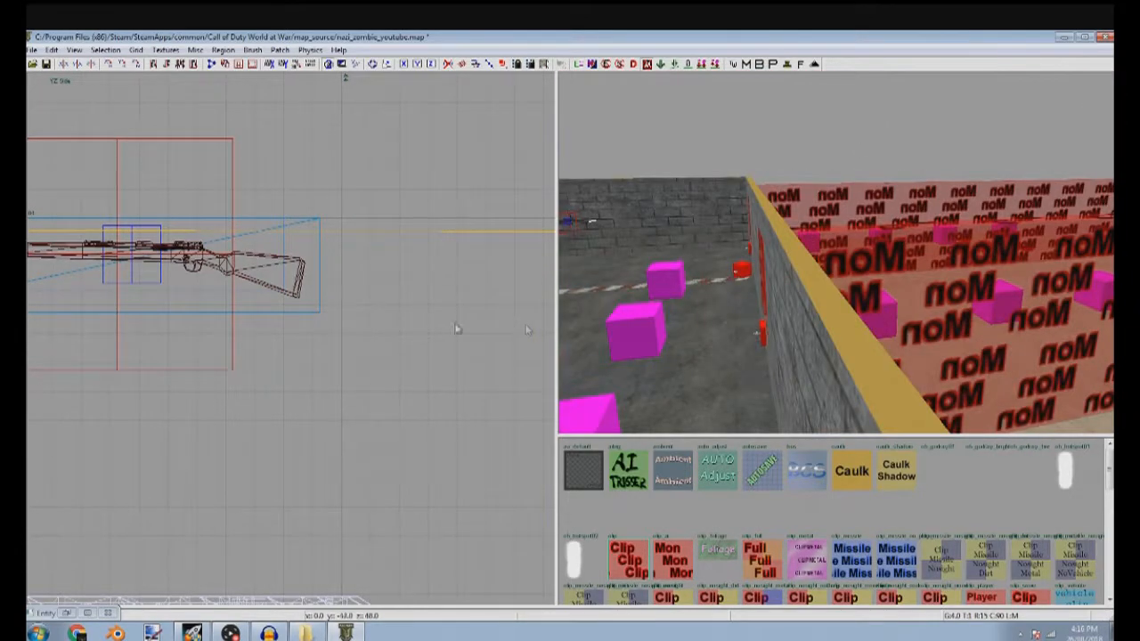
Locate the dog and zombie spawners in the top view and examine them up close in the 3D view
key("ctrl+Tab")
scroll(441, 335, "down", 8)
scroll(431, 366, "down", 3)
right_click(429, 365)
right_click_drag(384, 375, 372, 379)
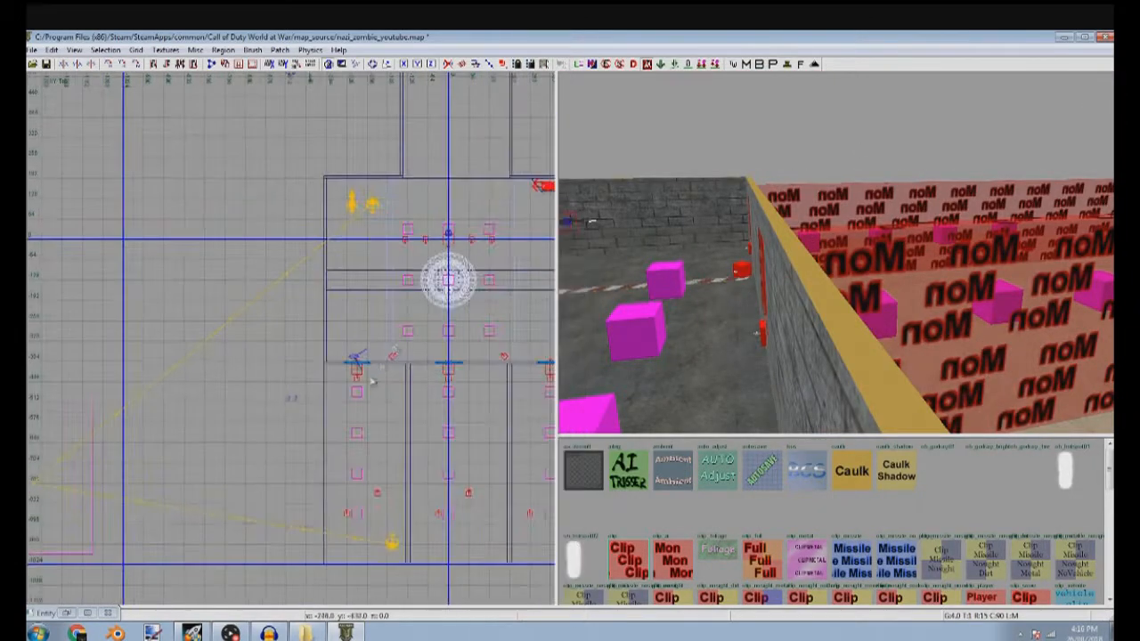
scroll(383, 205, "up", 5)
left_click(357, 200, "shift")
key("Escape")
mouse_move(802, 294)
right_mouse_down()
mouse_move(709, 252)
mouse_move(965, 167)
right_mouse_up()
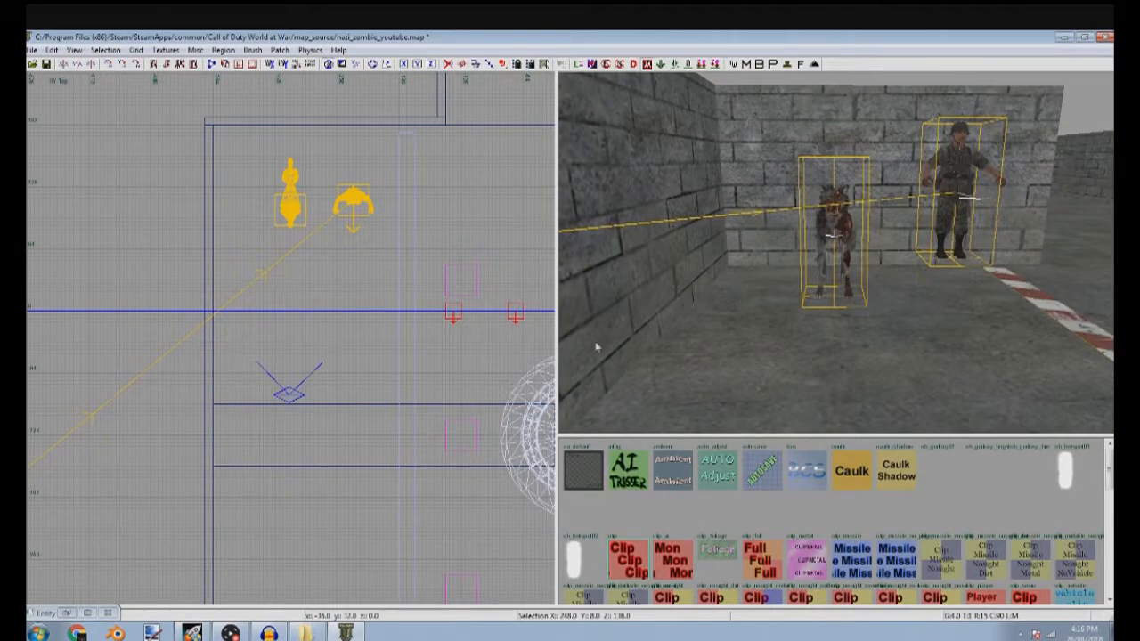
key("n")
left_click(588, 547)
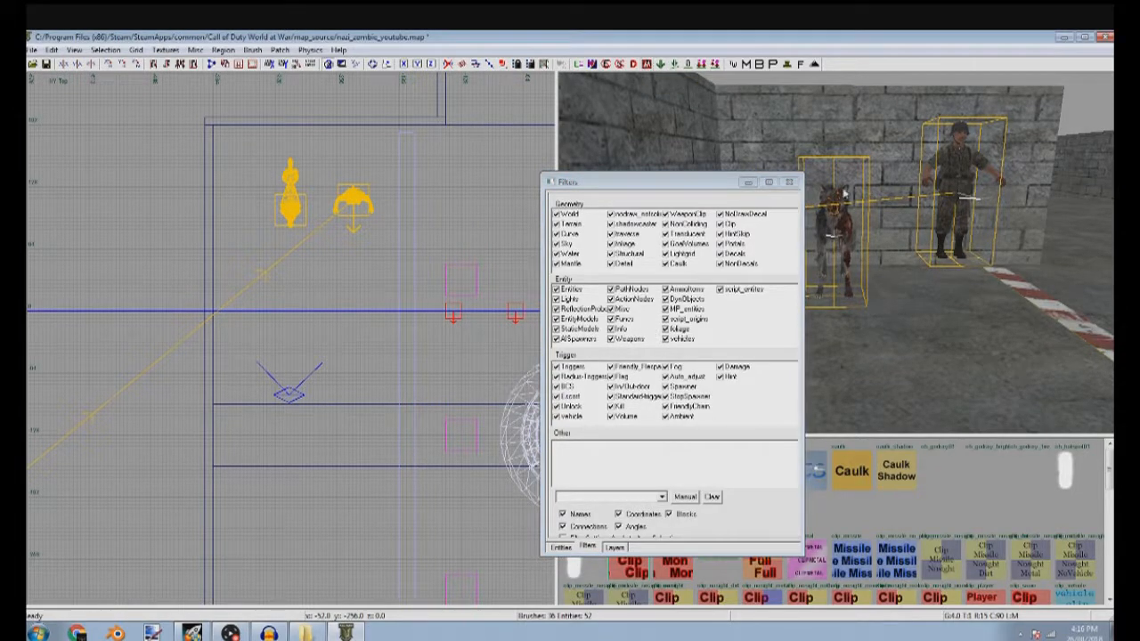
left_click(748, 182)
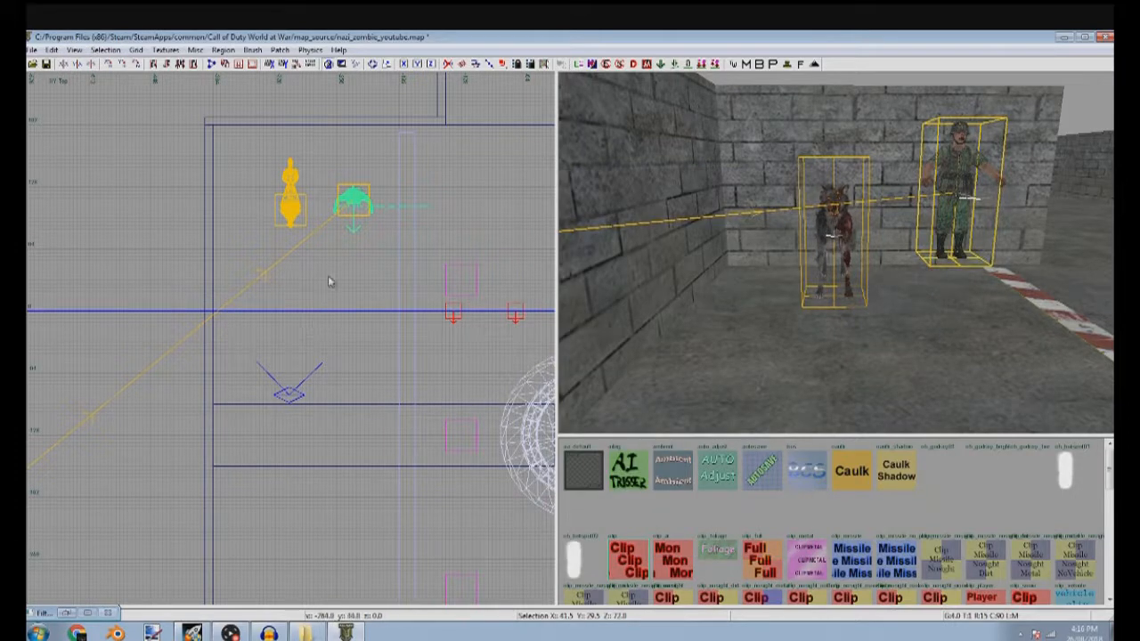
Move the zombie spawner beside the kar98k, turn it to face the east wall, and compare their heights in the front view
scroll(349, 298, "down", 6)
right_click_drag(512, 286, 310, 309)
left_click_drag(105, 326, 262, 400)
scroll(285, 410, "up", 9)
left_click_drag(335, 409, 348, 272)
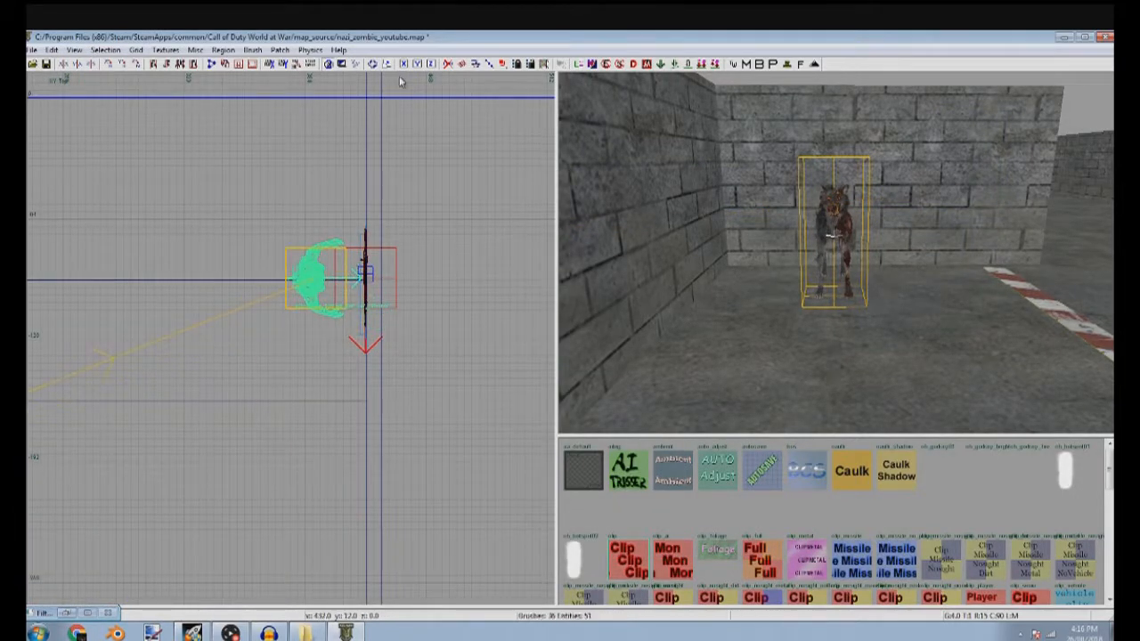
key("ctrl+Tab")
scroll(276, 430, "up", 6)
left_click_drag(352, 256, 333, 416)
scroll(333, 411, "down", 4)
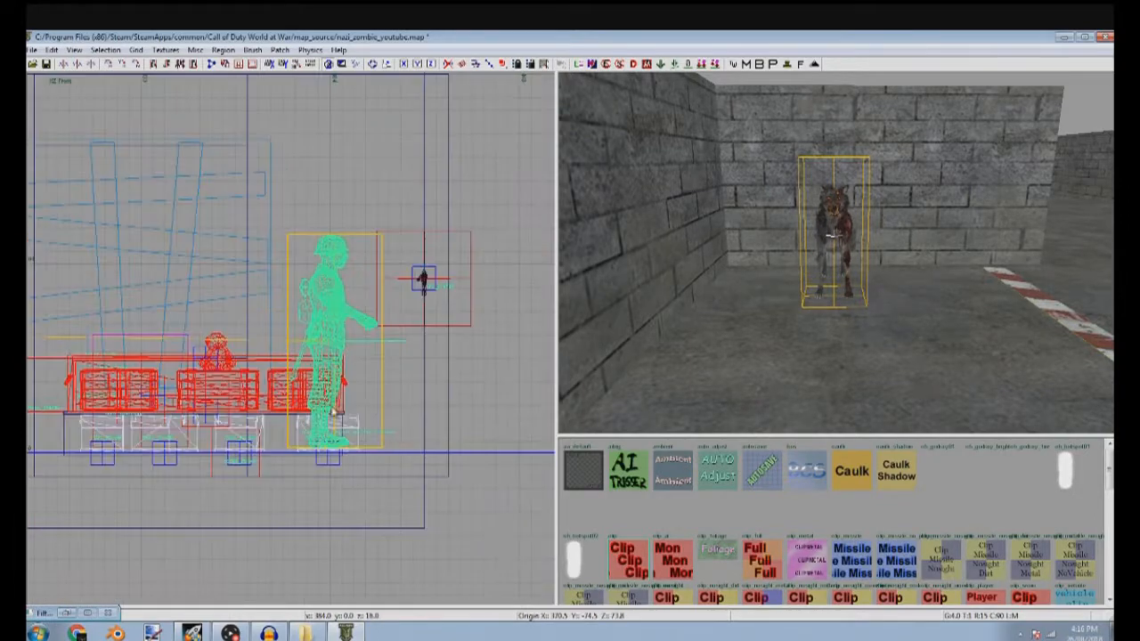
mouse_move(926, 270)
right_mouse_down()
mouse_move(927, 303)
mouse_move(891, 276)
mouse_move(934, 268)
right_mouse_up()
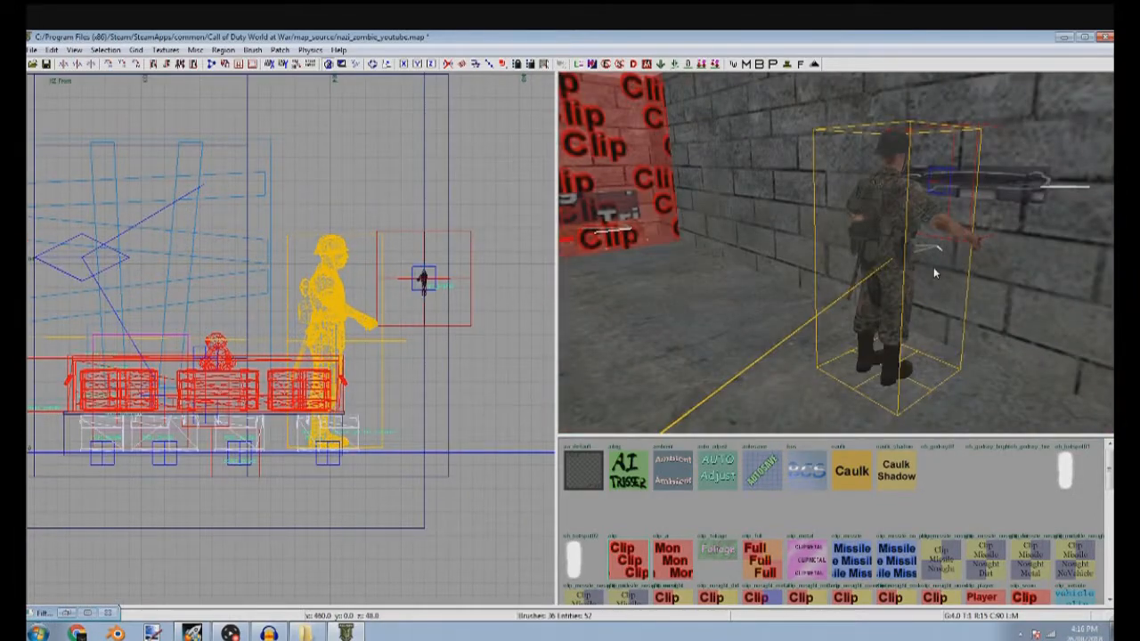
Lower the kar98k prefab slightly on the east wall in the front view using a grid size of 1
left_click(1021, 201, "shift")
scroll(446, 294, "up", 9)
key("1")
left_click_drag(377, 264, 377, 288)
key("Escape")
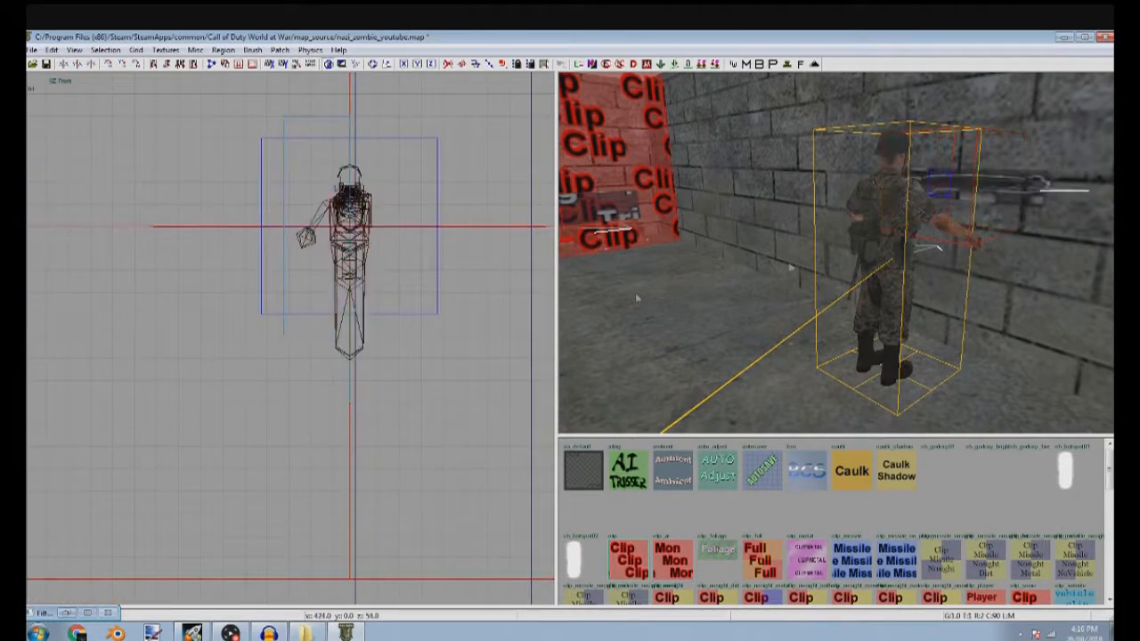
Insert the weapon_upgrade_gewehr43 prefab from the zombiemode prefab folder near the room's centre in the top view
right_click_drag(677, 292, 691, 343)
right_click_drag(917, 233, 761, 355)
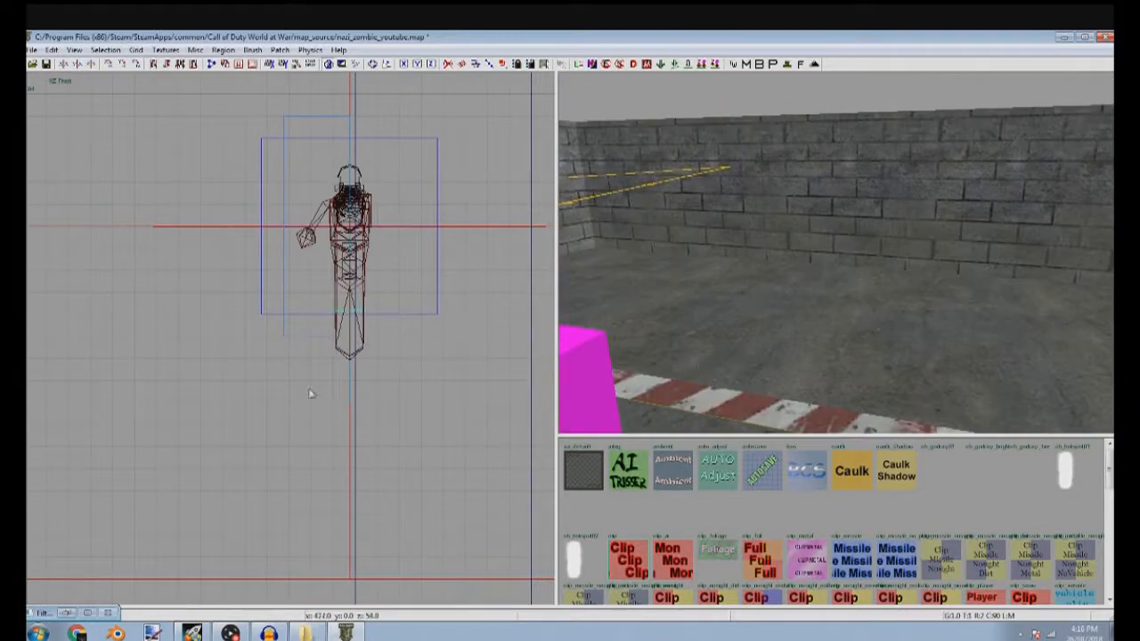
scroll(319, 372, "down", 7)
scroll(303, 378, "down", 3)
key("ctrl+Tab")
key("ctrl+Tab")
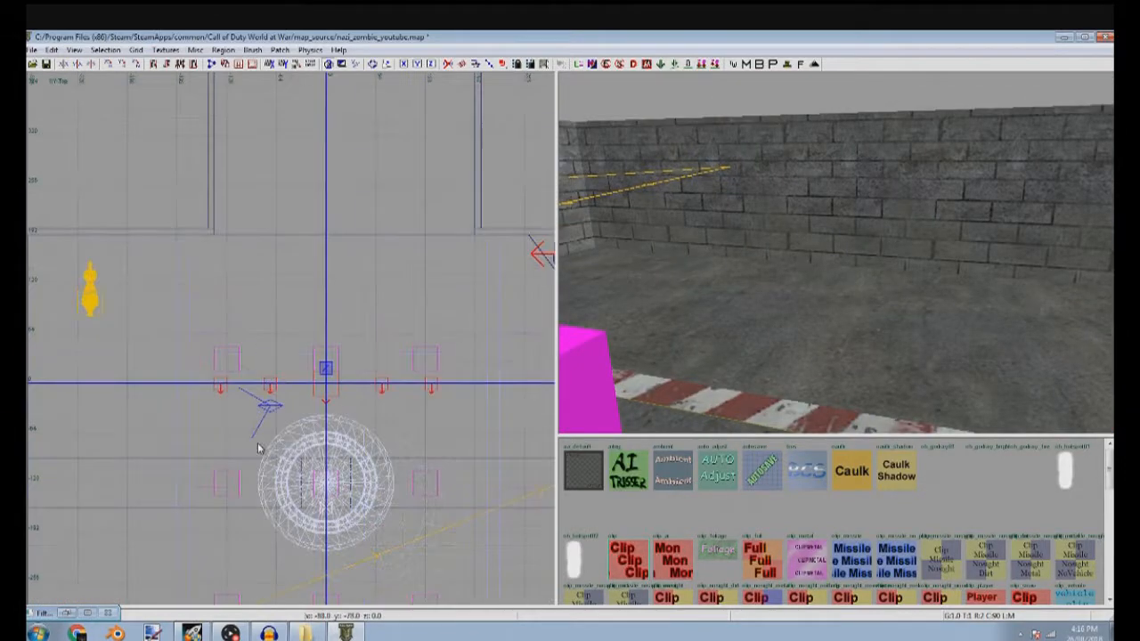
right_click(283, 437)
mouse_move(344, 464)
left_click(475, 472)
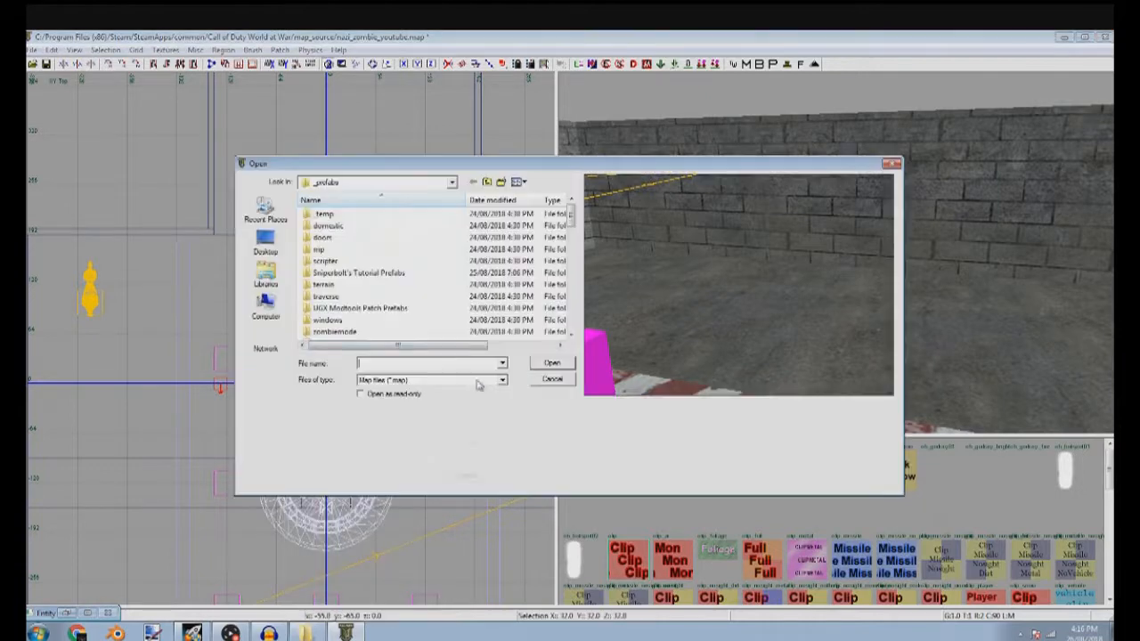
double_click(486, 331)
left_click_drag(572, 213, 574, 304)
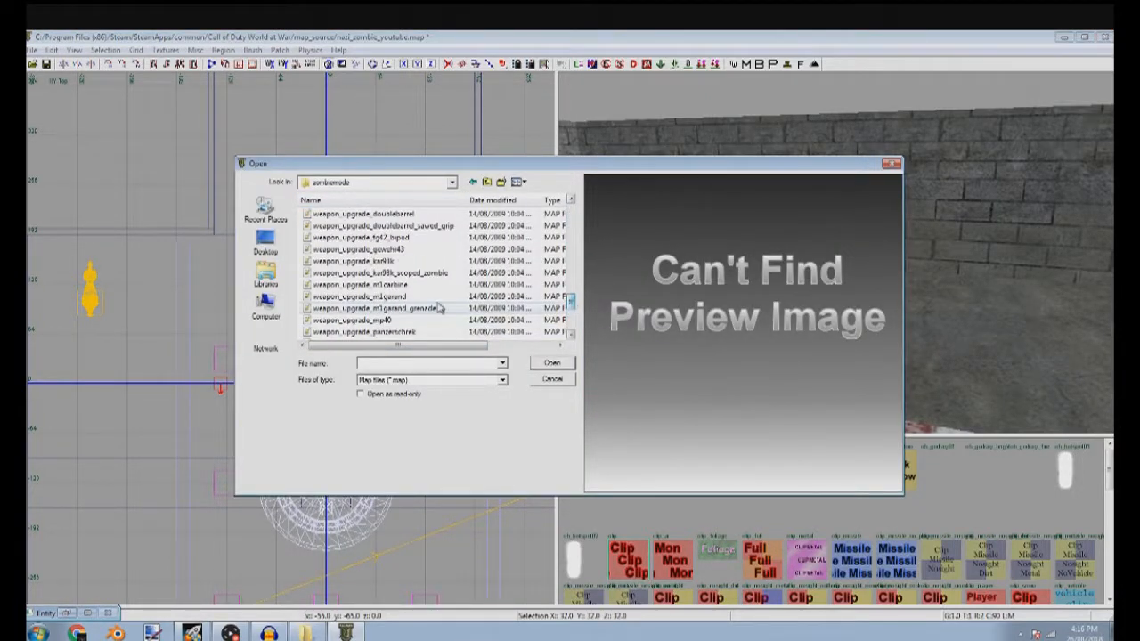
double_click(412, 249)
Rotate the gewehr43 prefab parallel to the west wall and place it against that wall at about X -388
key("ctrl+Tab")
scroll(364, 298, "down", 5)
key("ctrl+Tab")
key("ctrl+Tab")
left_click_drag(289, 341, 149, 542)
scroll(204, 342, "up", 5)
key("z")
key("z")
key("z")
scroll(206, 333, "up", 6)
right_click_drag(149, 541, 172, 264)
left_click_drag(214, 317, 233, 382)
scroll(235, 386, "up", 4)
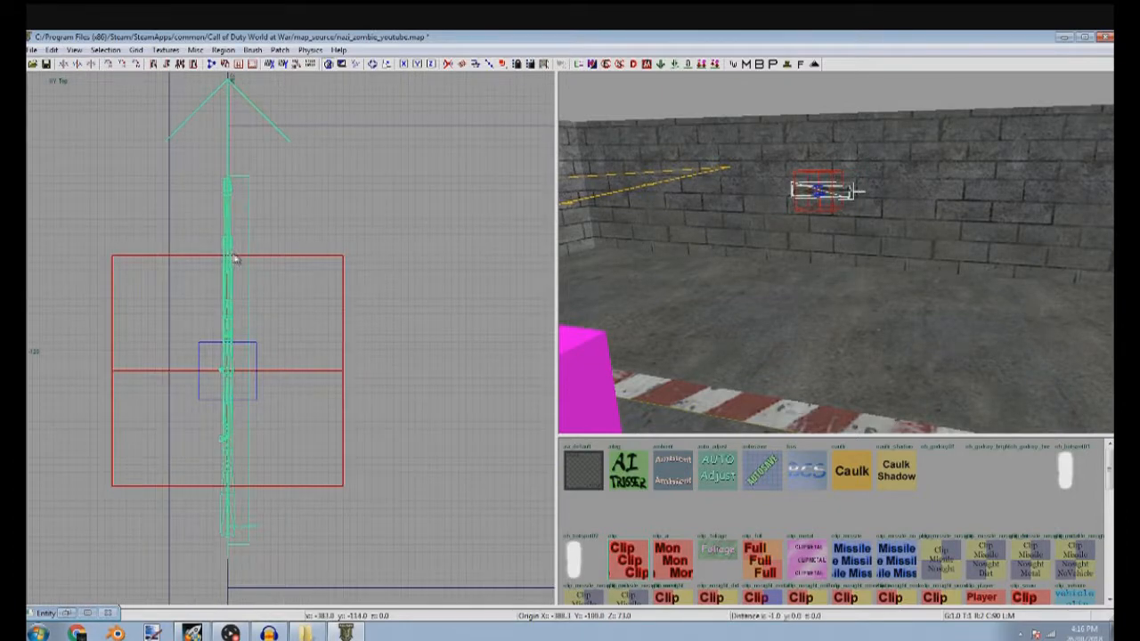
scroll(268, 555, "up", 6)
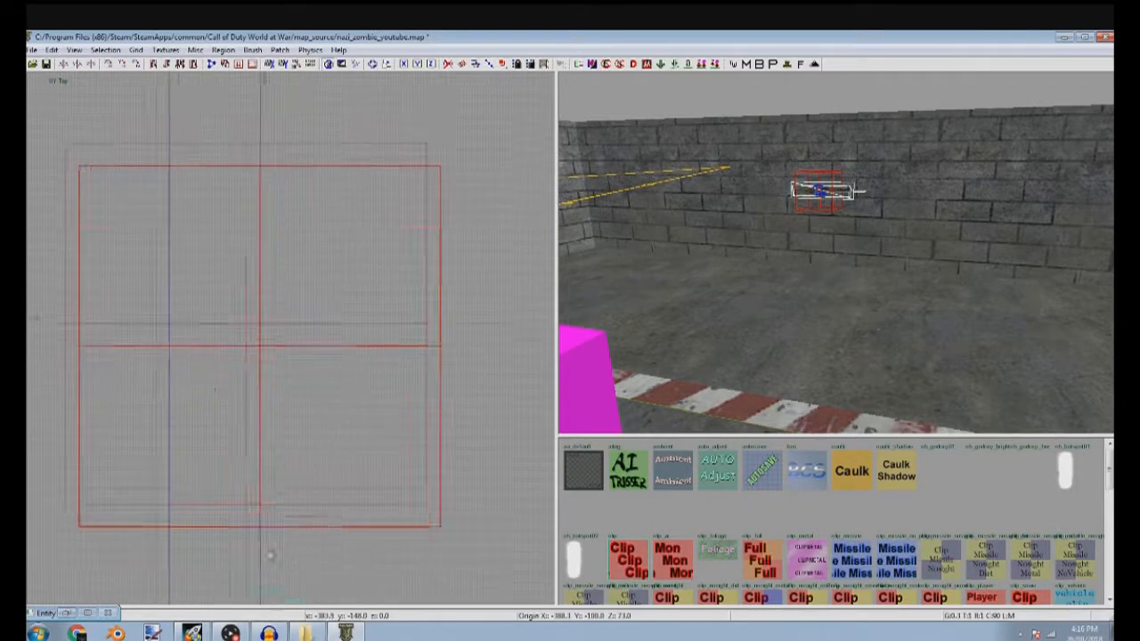
Fine-tune the gewehr43 prefab's position on the west wall in the side view
key("ctrl+Tab")
scroll(230, 450, "down", 5)
scroll(337, 408, "up", 4)
key("3")
left_click_drag(139, 399, 358, 486)
key("1")
key("Escape")
Select the west wall brush, then filter the textures to the poster usage and browse them
mouse_move(741, 307)
right_mouse_down()
mouse_move(945, 299)
mouse_move(828, 269)
right_mouse_up()
left_click(828, 269, "shift")
left_click(166, 50)
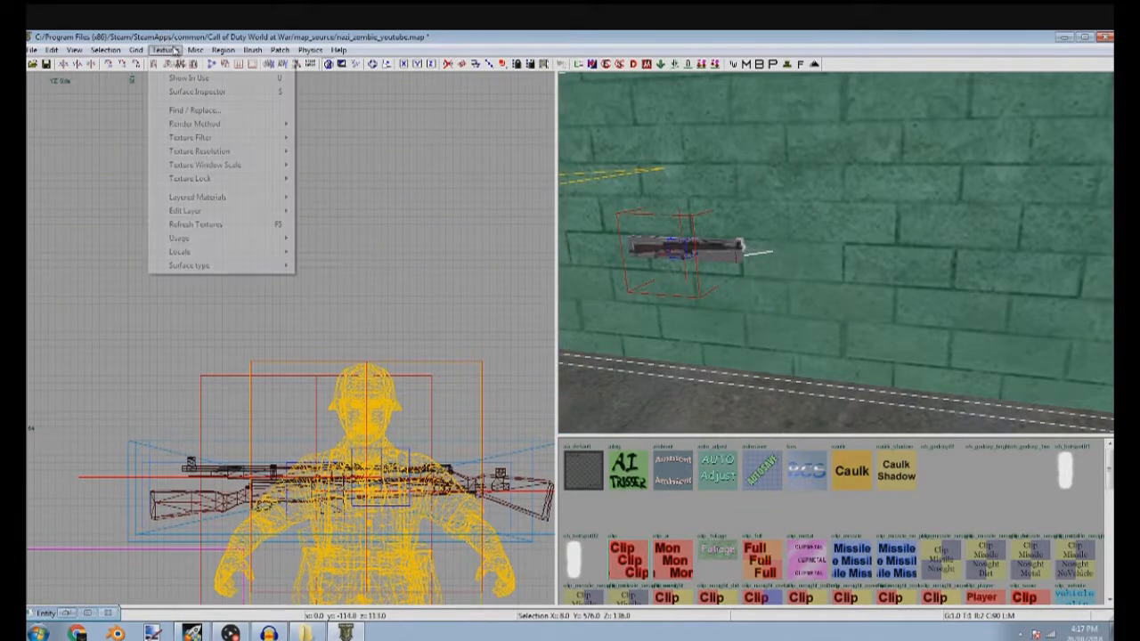
mouse_move(256, 267)
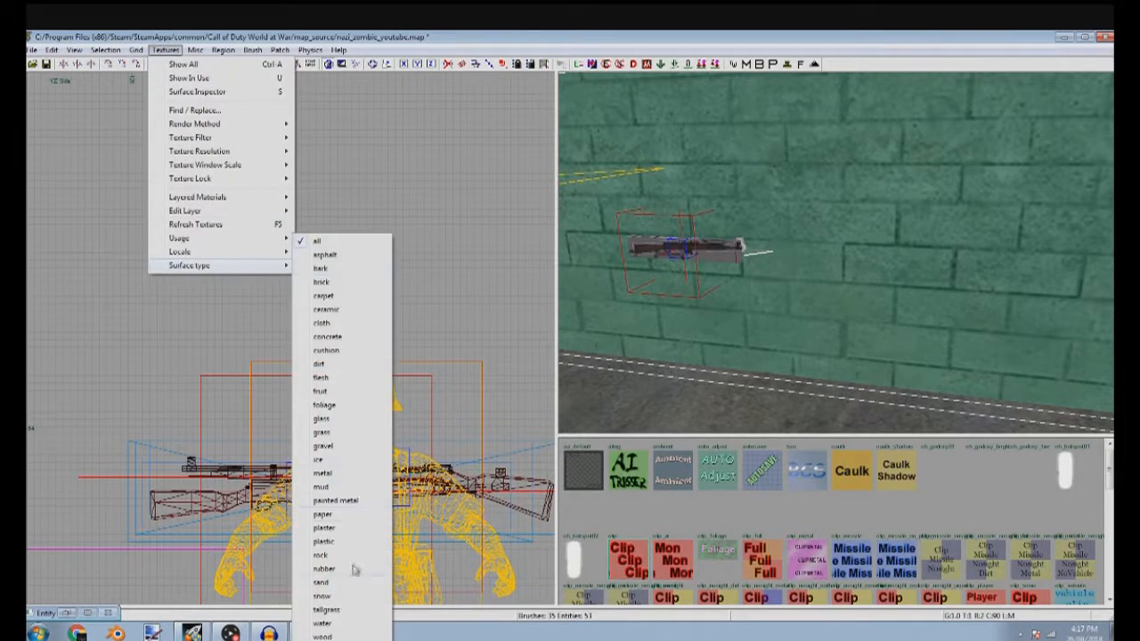
mouse_move(270, 245)
left_click(329, 493)
scroll(804, 324, "down", 2)
scroll(294, 387, "down", 4)
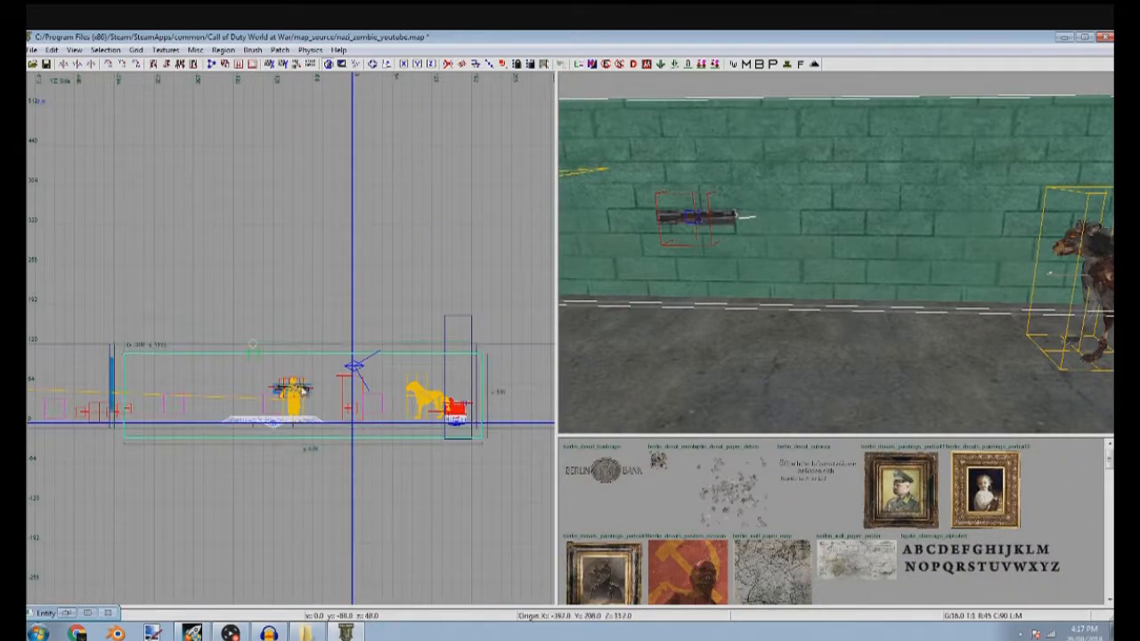
Duplicate the west wall brush and shorten the copy to 64 units wide around the gewehr43 in the side view
key("space")
left_click_drag(190, 366, 180, 375)
left_click_drag(101, 385, 261, 396)
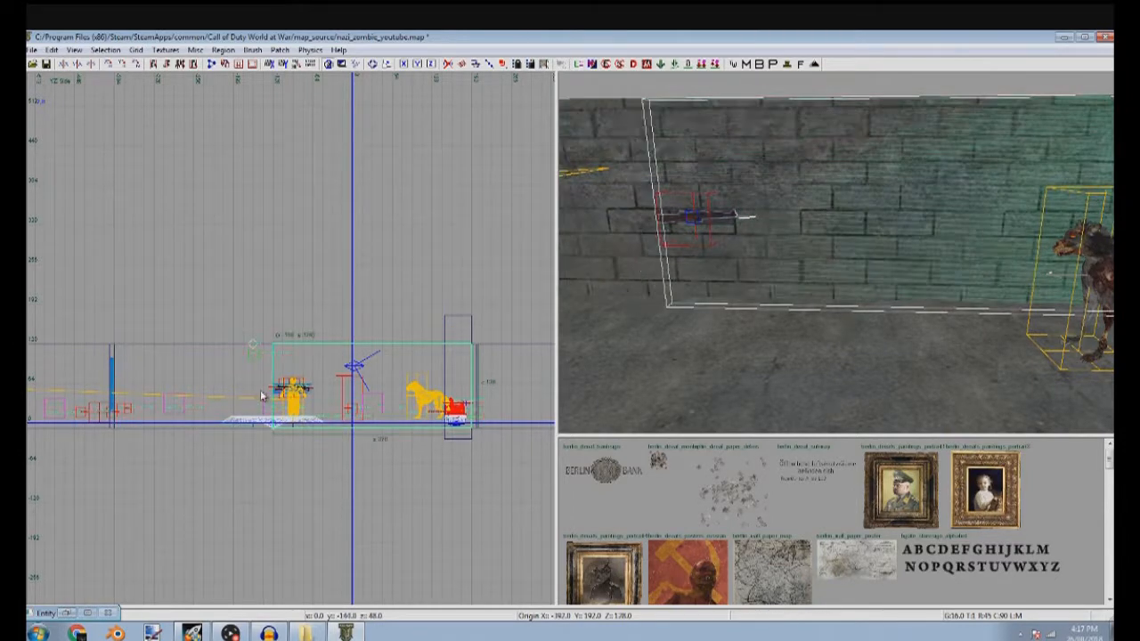
scroll(297, 399, "up", 5)
scroll(306, 407, "down", 5)
right_click_drag(507, 427, 408, 413)
left_click_drag(407, 412, 231, 416)
Trim the copied brush in the side view to a poster-sized panel about 35 units wide and 52 units high
scroll(209, 400, "up", 5)
left_click_drag(247, 512, 249, 454)
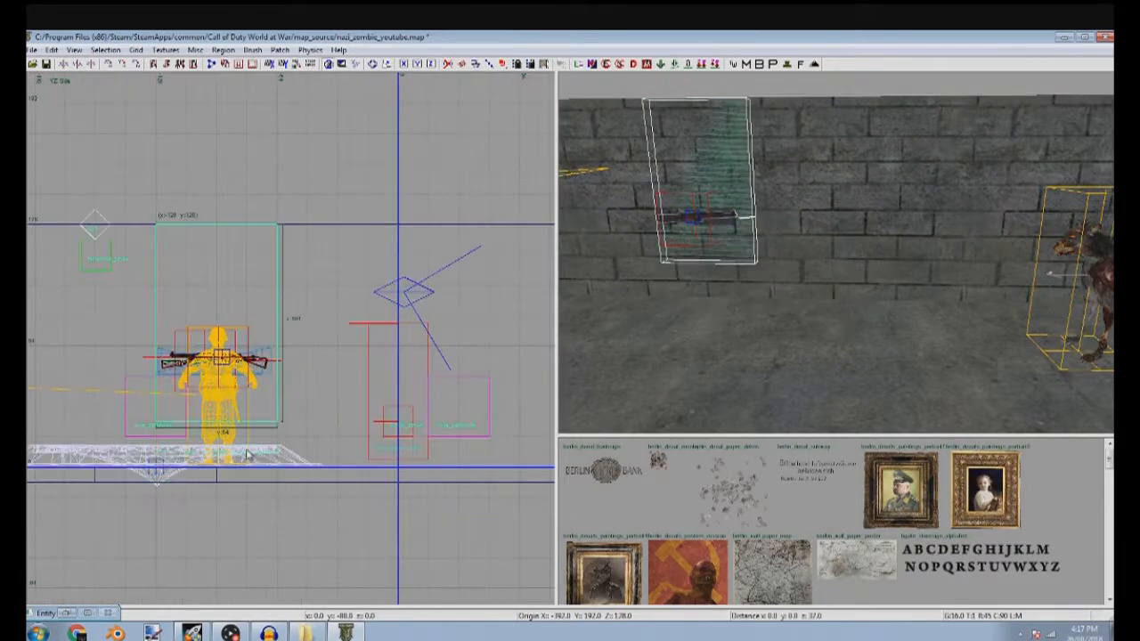
left_click_drag(121, 408, 151, 406)
left_click_drag(346, 392, 315, 389)
left_click_drag(210, 190, 232, 261)
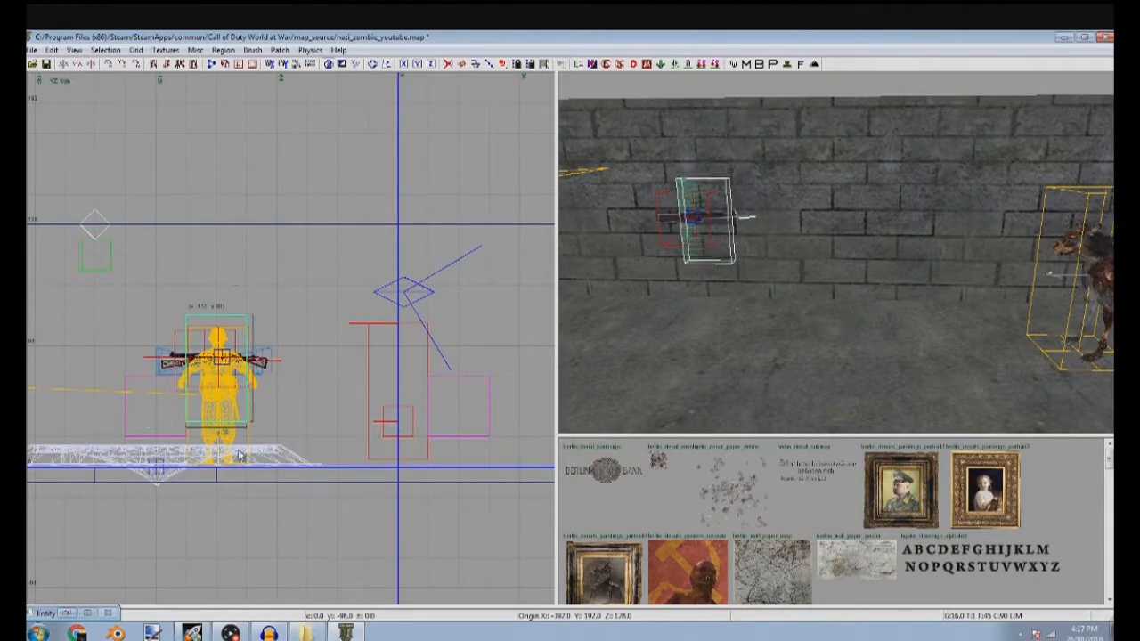
scroll(239, 455, "up", 4)
left_click_drag(295, 334, 312, 336)
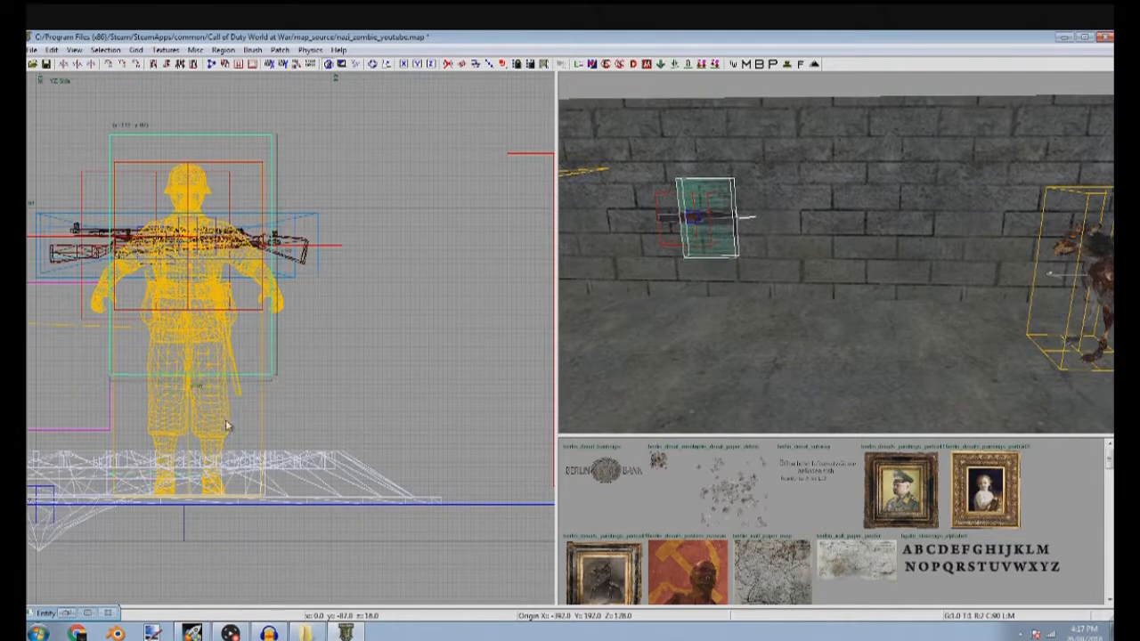
Thin the panel in the front view to a 0.25-unit-thick sheet on the room side of the west wall
key("ctrl+Tab")
scroll(282, 349, "down", 3)
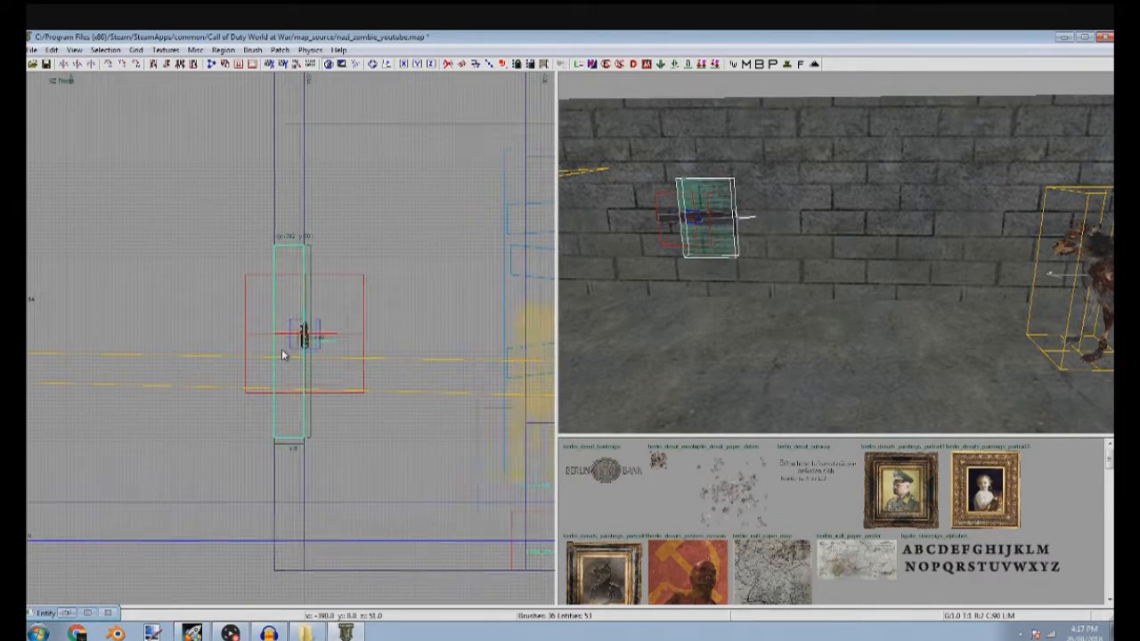
scroll(289, 353, "up", 6)
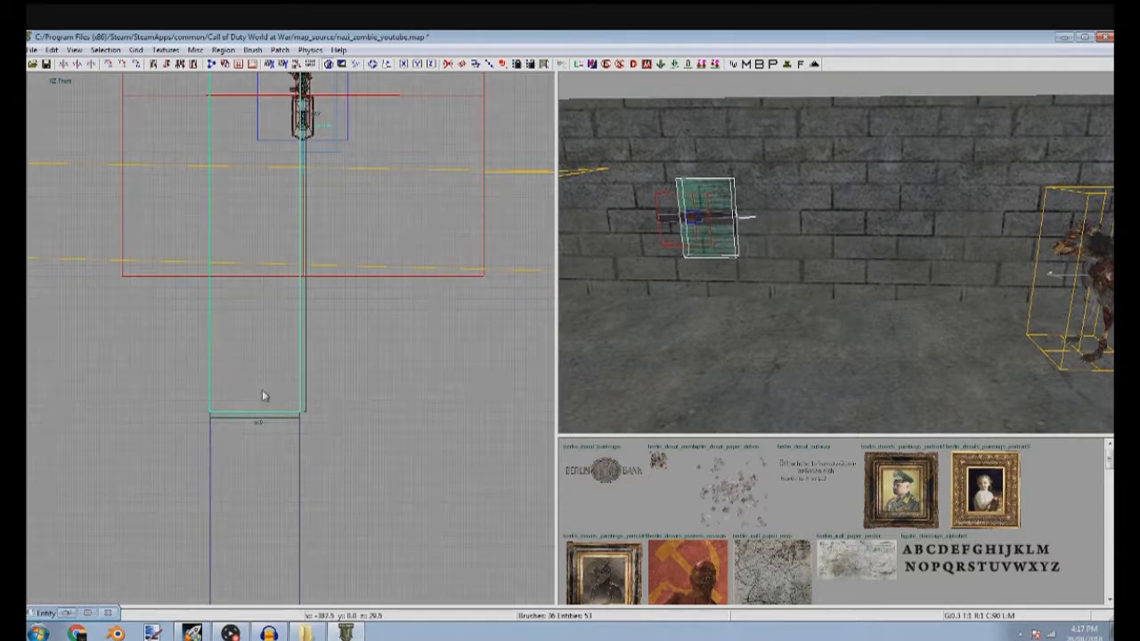
scroll(262, 389, "up", 2)
left_click_drag(360, 417, 367, 405)
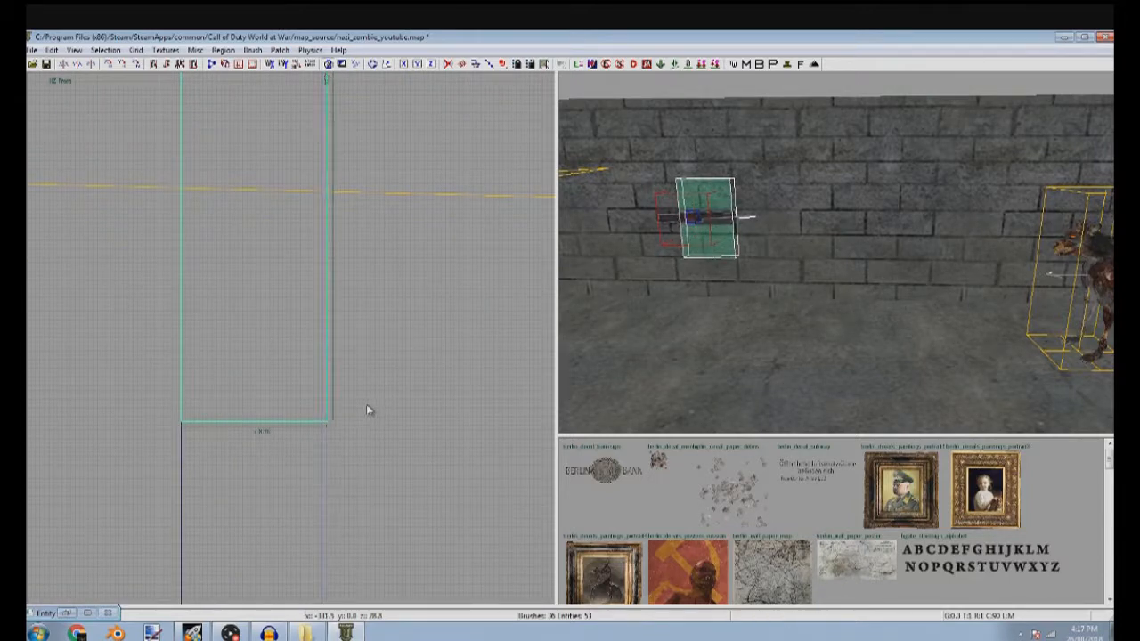
scroll(297, 408, "down", 4)
Show the textures in use and cover the whole panel with the nodraw decal texture
left_click(166, 49)
left_click(182, 79)
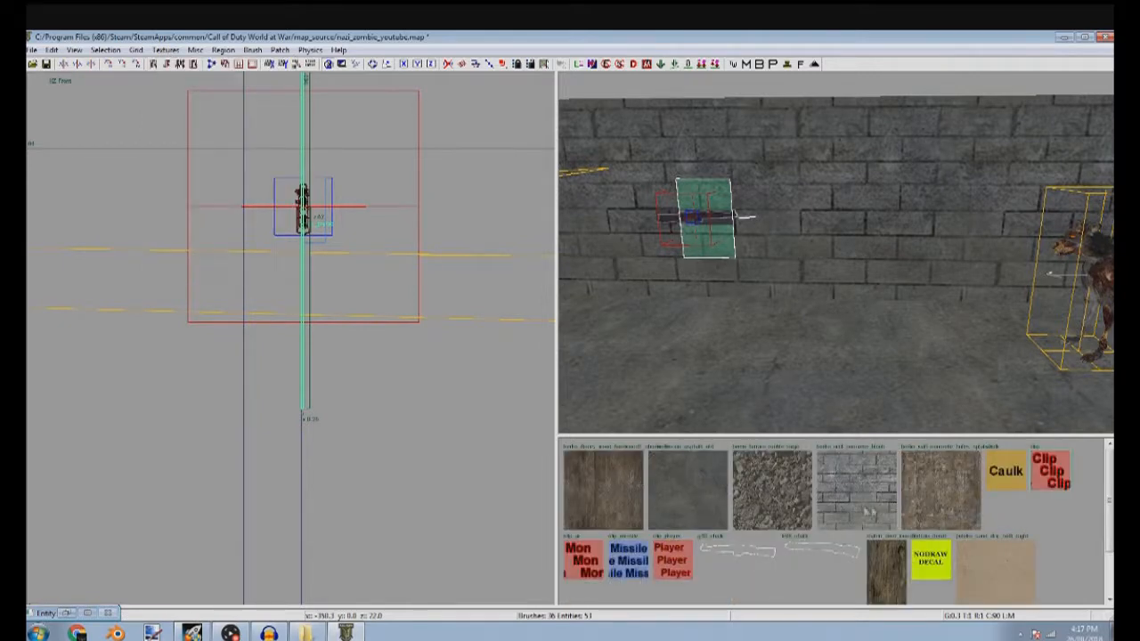
left_click(931, 565)
key("Escape")
Select the panel's front face and apply the Juggernaut poster texture mtl_zombie_perk_bottle_jug_poster from the poster usage
left_click(731, 259, "ctrl+shift")
left_click(737, 265, "ctrl+shift")
left_click(166, 50)
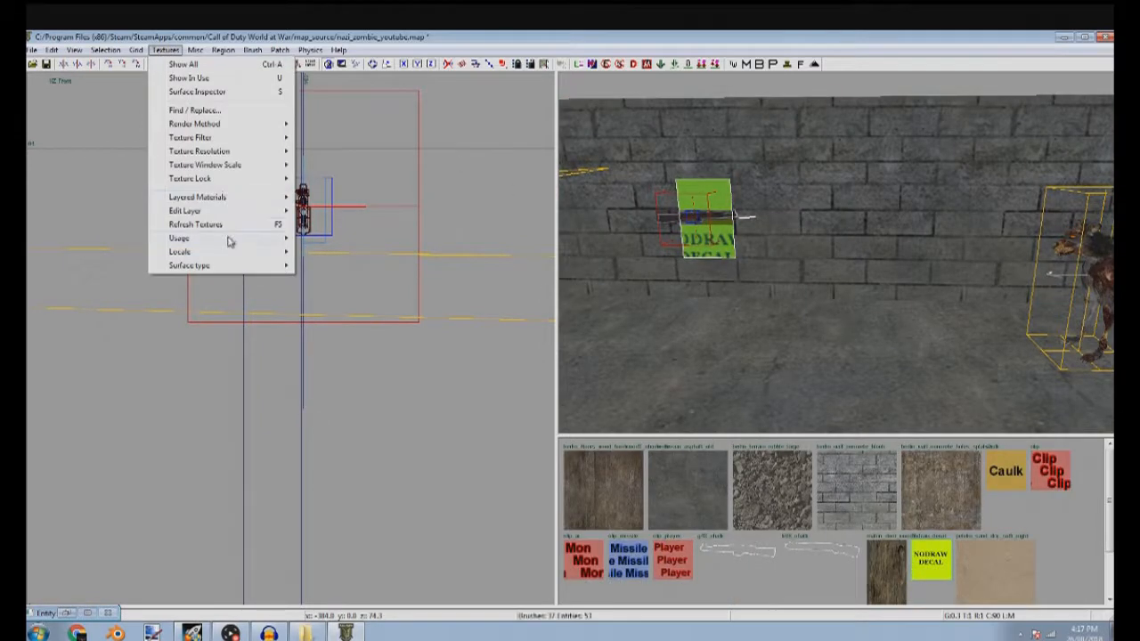
mouse_move(272, 240)
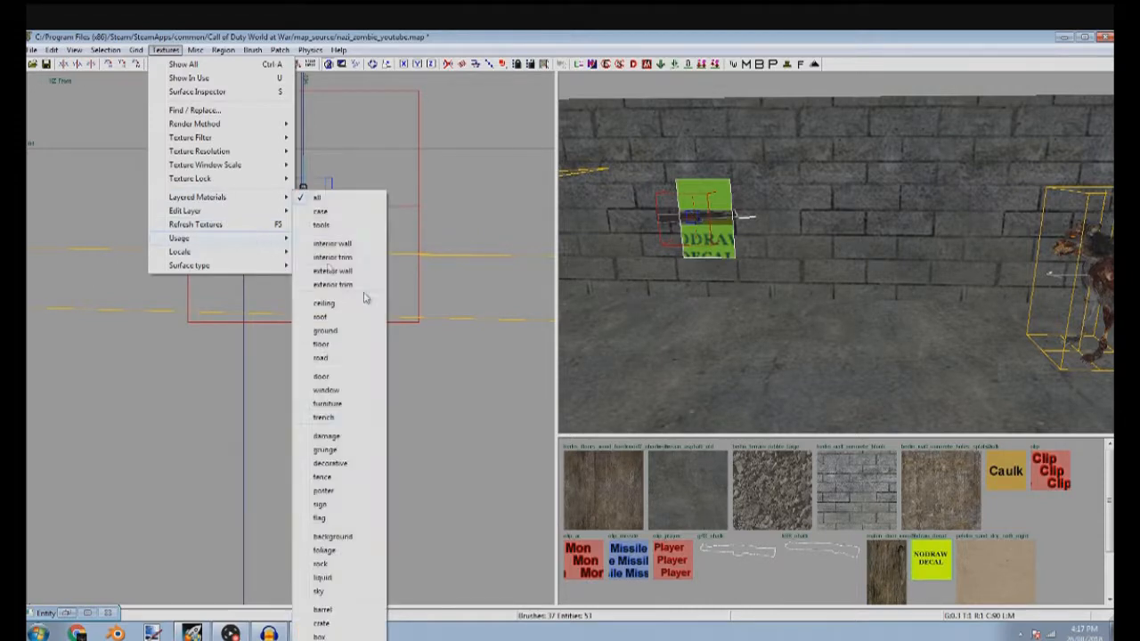
left_click(350, 495)
scroll(773, 552, "down", 10)
scroll(774, 559, "down", 3)
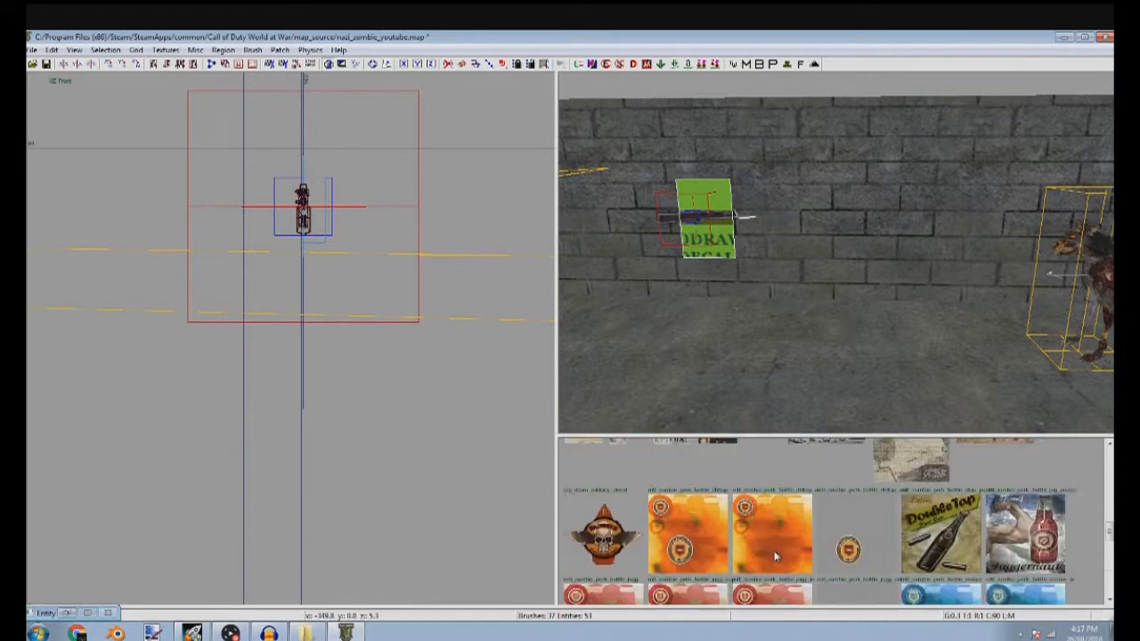
left_click(1025, 535)
Fit the Juggernaut poster texture 1 by 1 on the panel's front face in the Surface Inspector
scroll(746, 262, "up", 4)
key("ctrl+Tab")
scroll(323, 330, "down", 9)
key("ctrl+Tab")
key("s")
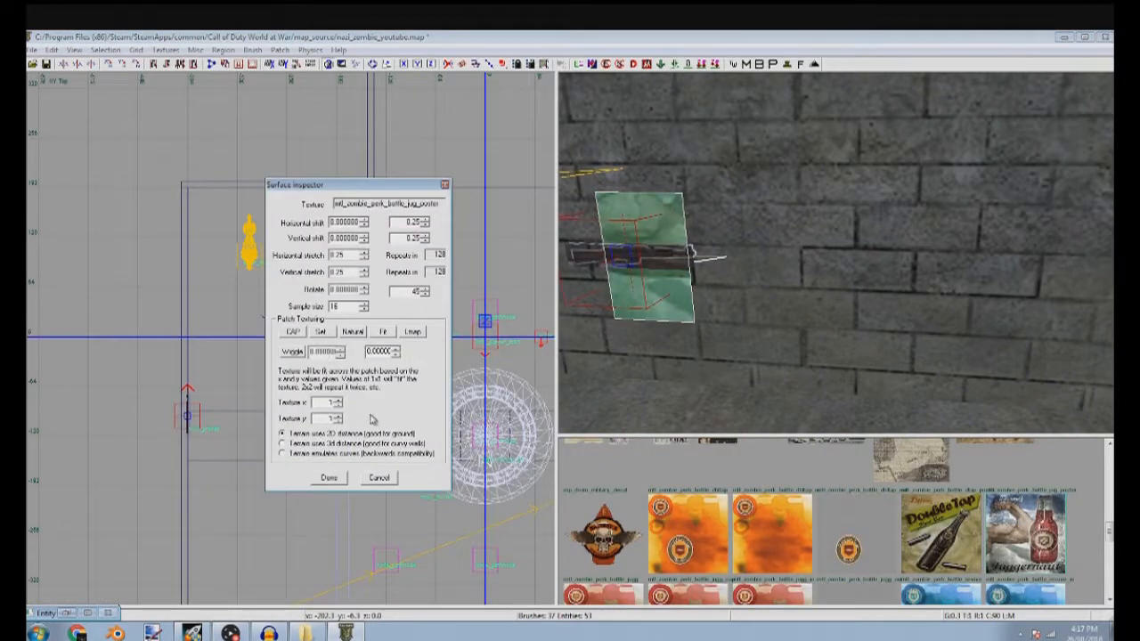
left_click(385, 331)
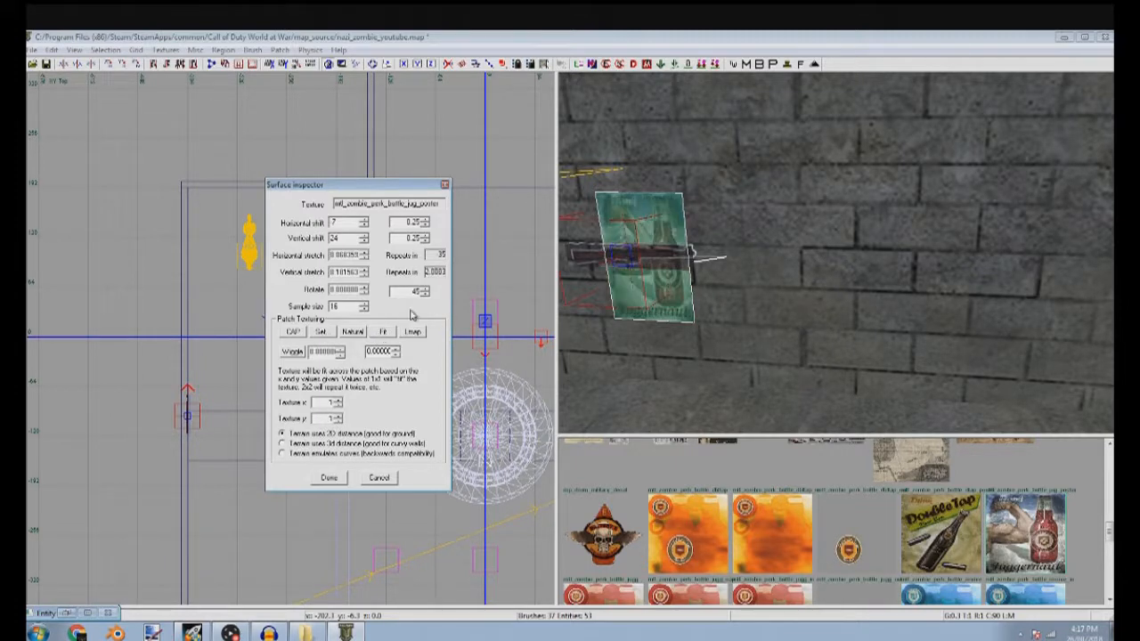
key("Escape")
Move the Juggernaut poster along the west wall clear of the gewehr43 in the side view and tilt it slightly
left_click(637, 210, "shift")
key("ctrl+Tab")
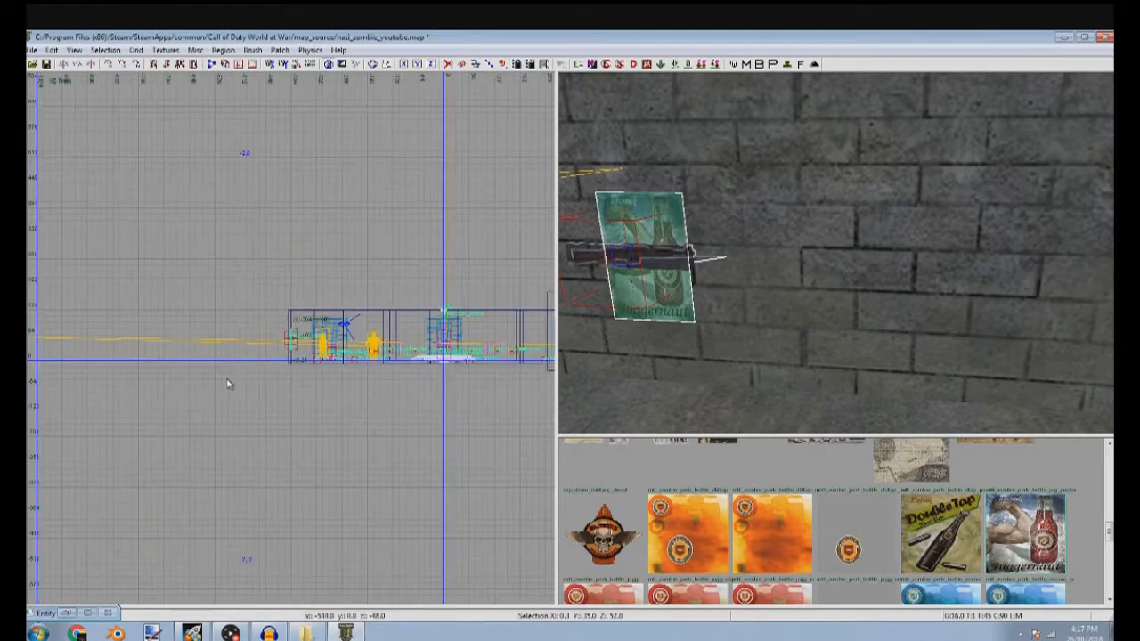
key("ctrl+Tab")
mouse_move(354, 339)
left_mouse_down()
mouse_move(461, 327)
mouse_move(476, 346)
mouse_move(470, 332)
left_mouse_up()
key("r")
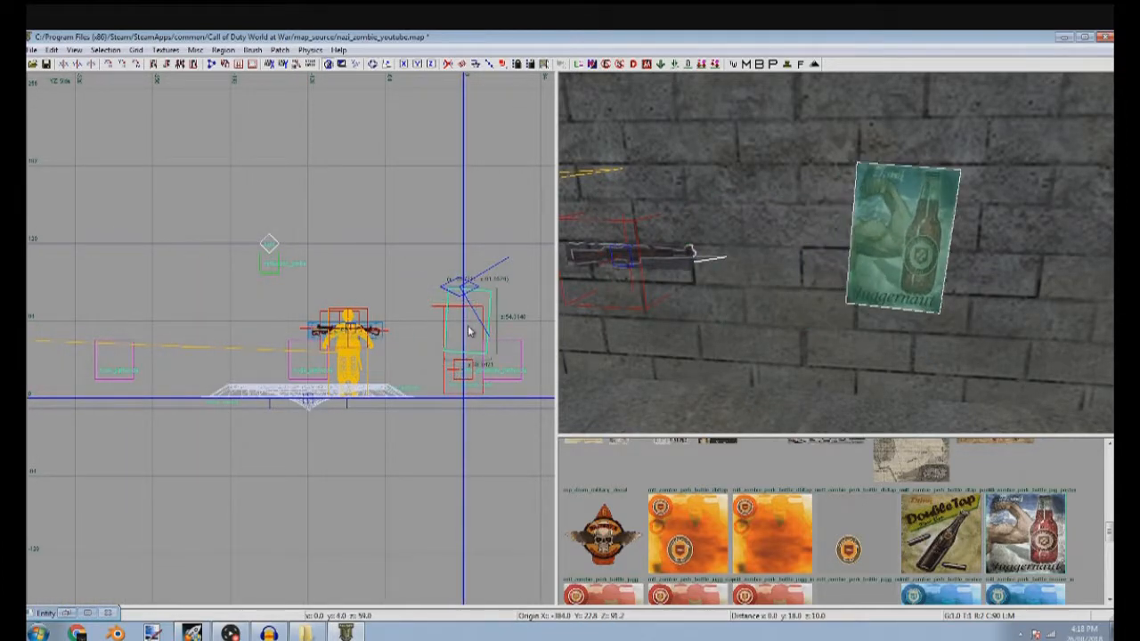
key("Escape")
Reselect the Juggernaut poster and rotate it slightly further in the side view
mouse_move(834, 324)
right_mouse_down()
mouse_move(833, 334)
mouse_move(806, 246)
right_mouse_up()
left_click(759, 213, "shift")
scroll(493, 311, "up", 4)
key("r")
left_click_drag(514, 358, 516, 374)
key("r")
key("Escape")
Examine the tilted Juggernaut poster against the wall up close, in the 2D views and from across the room
mouse_move(841, 163)
right_mouse_down()
mouse_move(813, 178)
mouse_move(791, 147)
mouse_move(782, 178)
right_mouse_up()
left_click(860, 187, "shift")
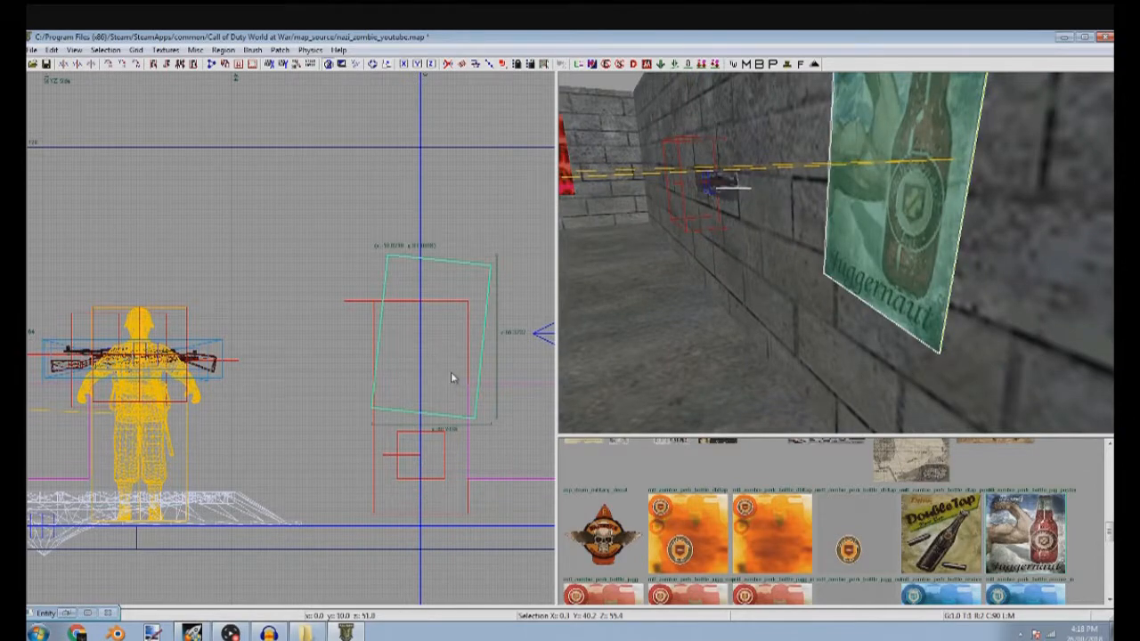
key("ctrl+Tab")
key("ctrl+Tab")
key("ctrl+Tab")
key("Escape")
right_click_drag(891, 211, 878, 209)
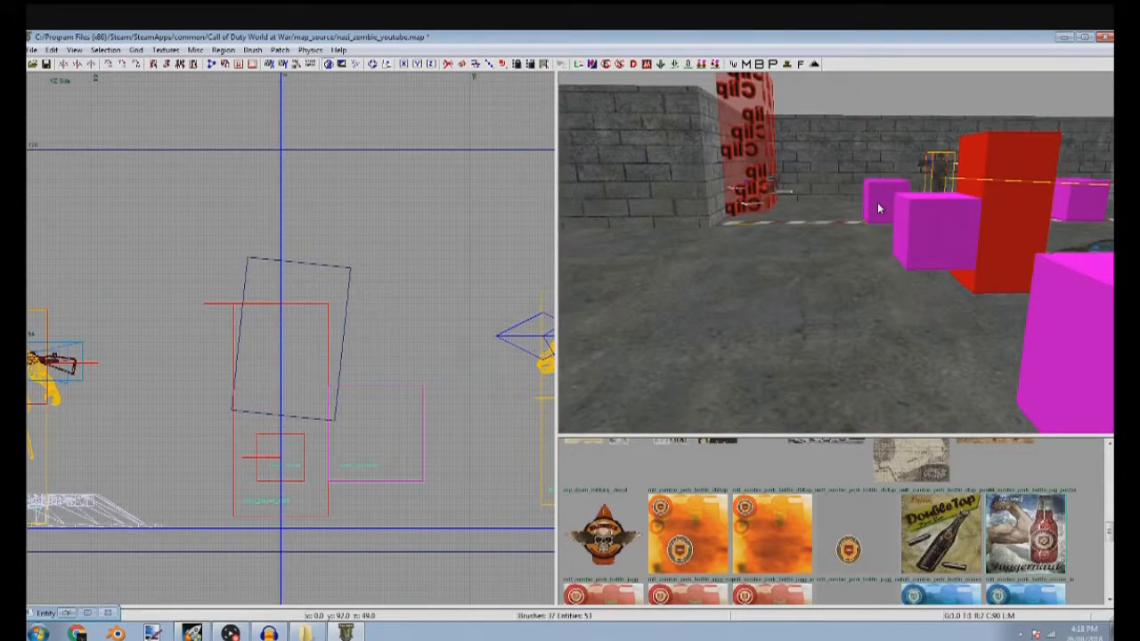
right_click_drag(810, 322, 793, 324)
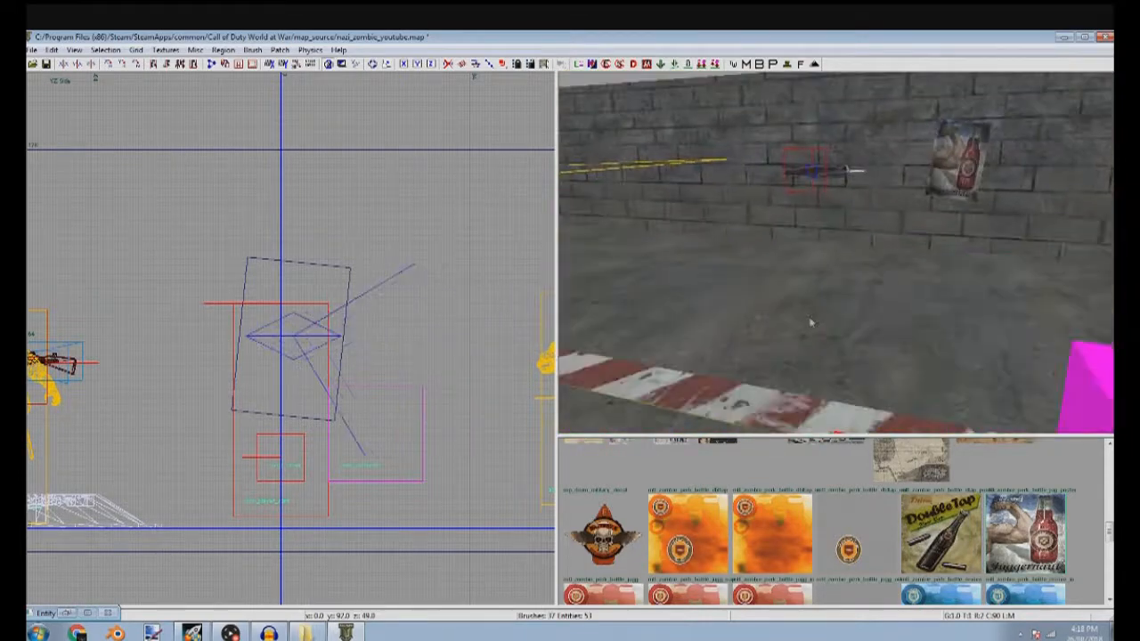
Browse the other perk bottle poster textures and look over the wall with the player clip brushes
scroll(767, 536, "down", 2)
scroll(767, 537, "down", 6)
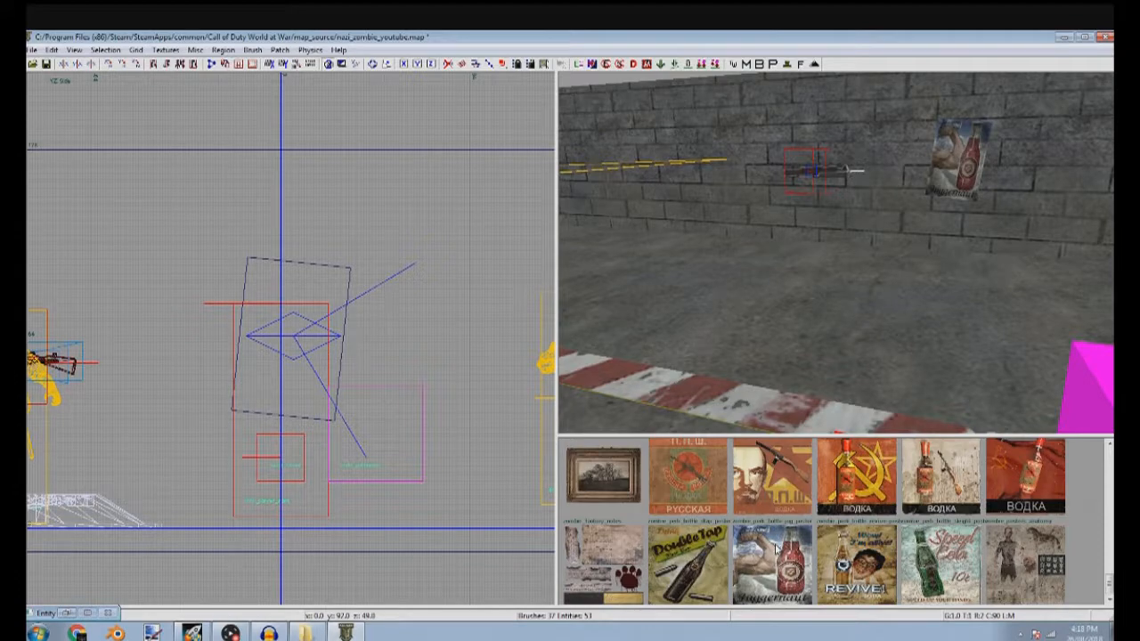
right_click_drag(747, 344, 718, 294)
right_click_drag(792, 292, 793, 269)
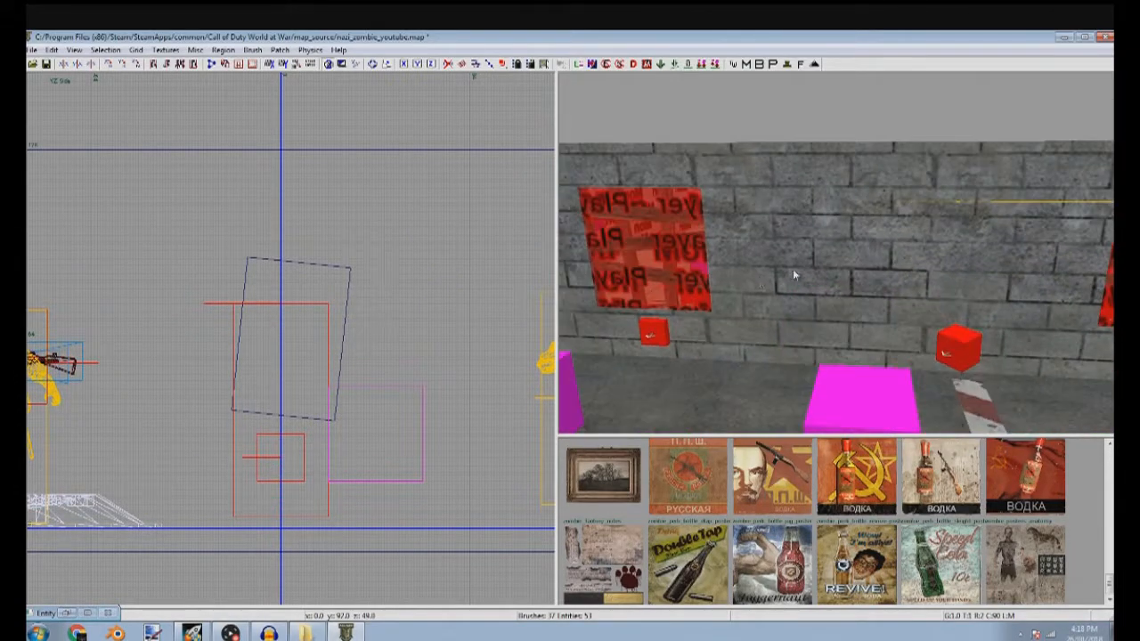
Draw a thin brush about 60 units wide against the south brick wall in the top view
left_click(792, 269, "shift")
scroll(283, 348, "down", 9)
key("ctrl+Tab")
key("BackSpace")
scroll(234, 349, "up", 5)
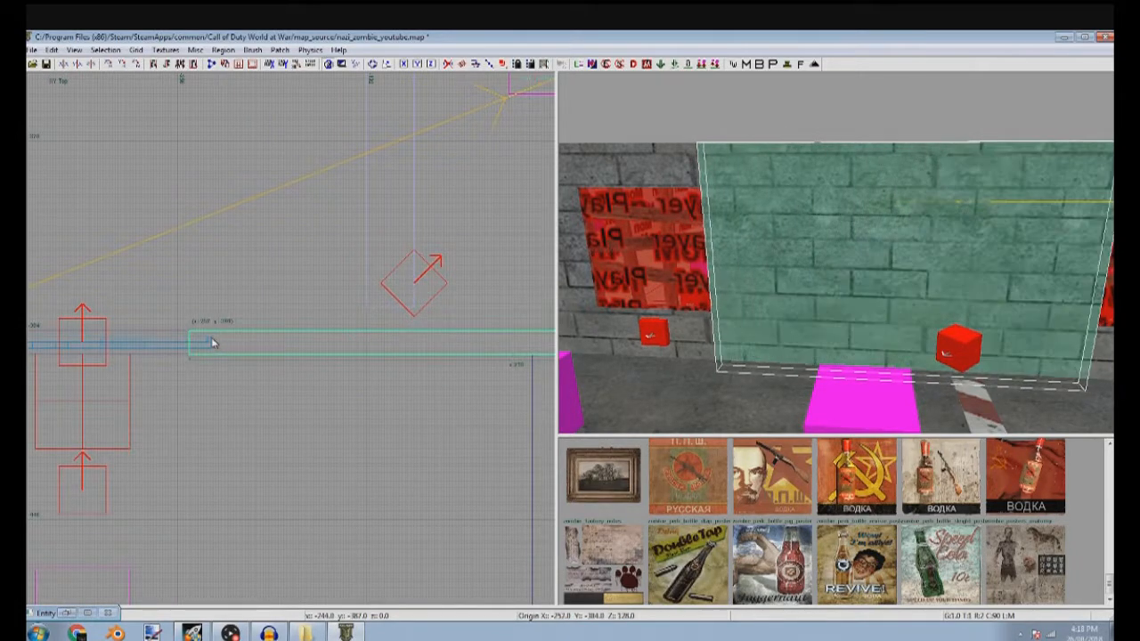
left_click_drag(178, 342, 418, 342)
scroll(418, 343, "down", 3)
left_click_drag(508, 358, 396, 361)
scroll(366, 361, "up", 5)
left_click_drag(322, 322, 322, 319)
left_click_drag(335, 416, 321, 385)
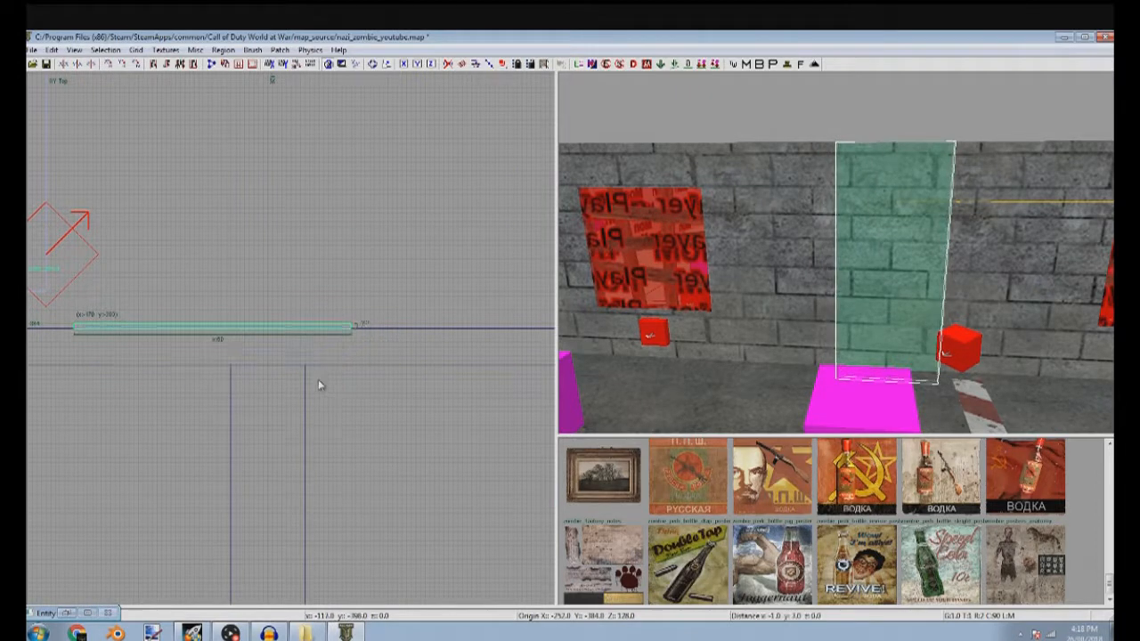
Resize the wall brush in the front view to about 63 by 65 units and position it at poster height
key("ctrl+Tab")
key("ctrl+Tab")
key("ctrl+Tab")
key("ctrl+Tab")
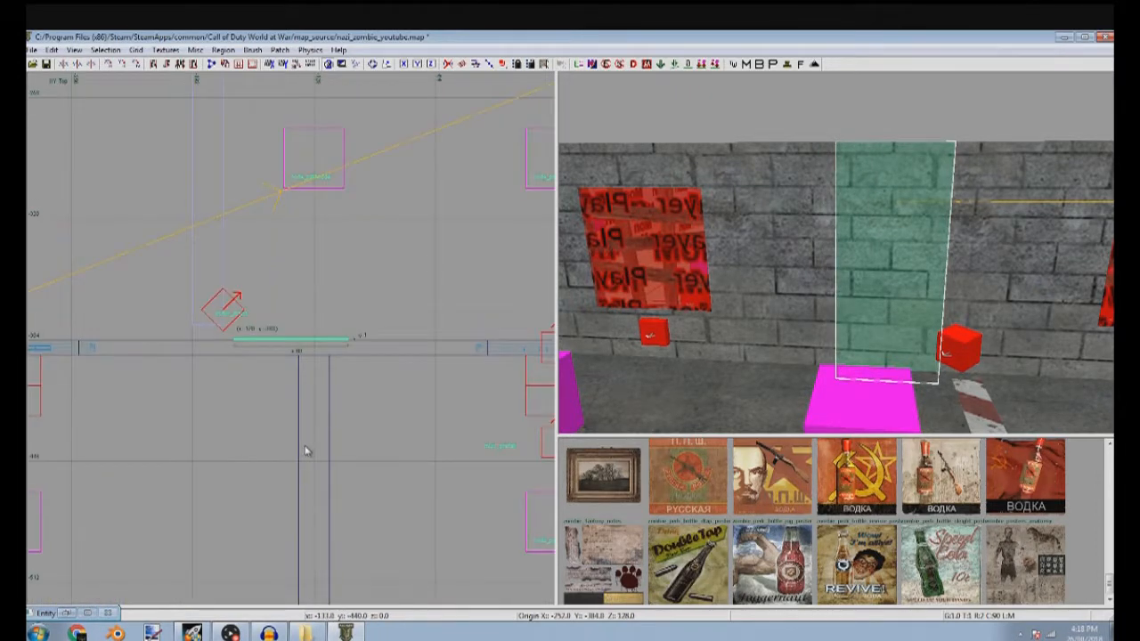
mouse_move(311, 469)
left_mouse_down()
mouse_move(330, 421)
mouse_move(291, 466)
left_mouse_up()
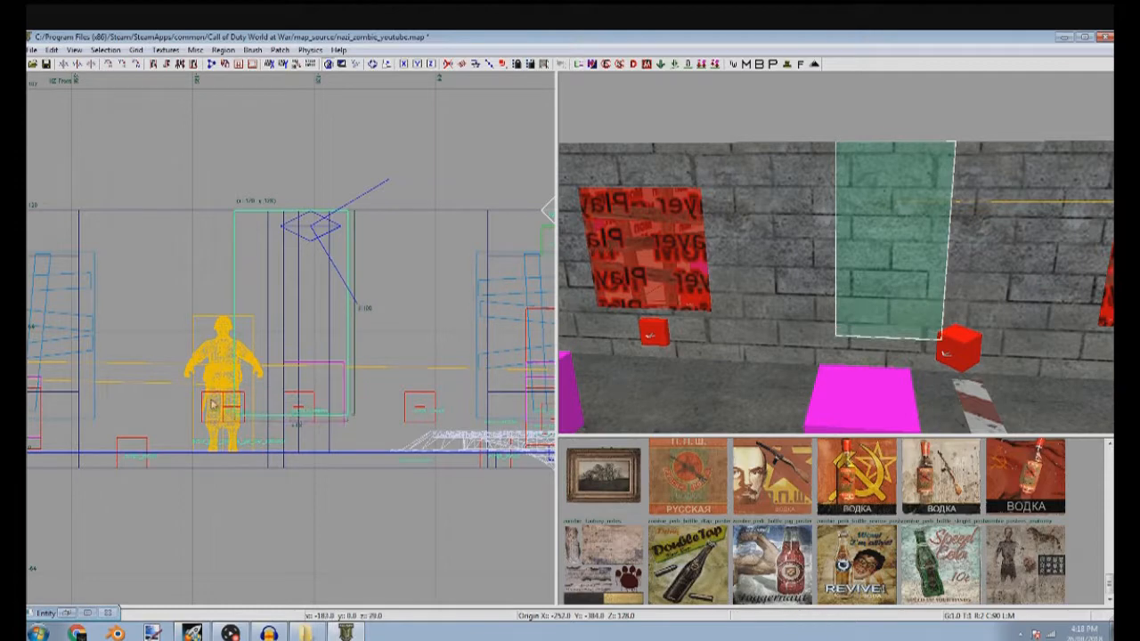
left_click_drag(192, 338, 169, 333)
left_click_drag(257, 180, 290, 264)
left_click_drag(194, 337, 247, 328)
left_click_drag(302, 260, 334, 288)
mouse_move(810, 321)
right_mouse_down()
mouse_move(828, 313)
mouse_move(825, 303)
right_mouse_up()
left_click_drag(390, 414, 417, 414)
left_click_drag(372, 443, 372, 462)
Apply the zombie_posters_anatomy texture to the brush's front face and fit it once across the face
key("Escape")
left_click(801, 349, "ctrl+shift")
left_click(996, 562)
key("s")
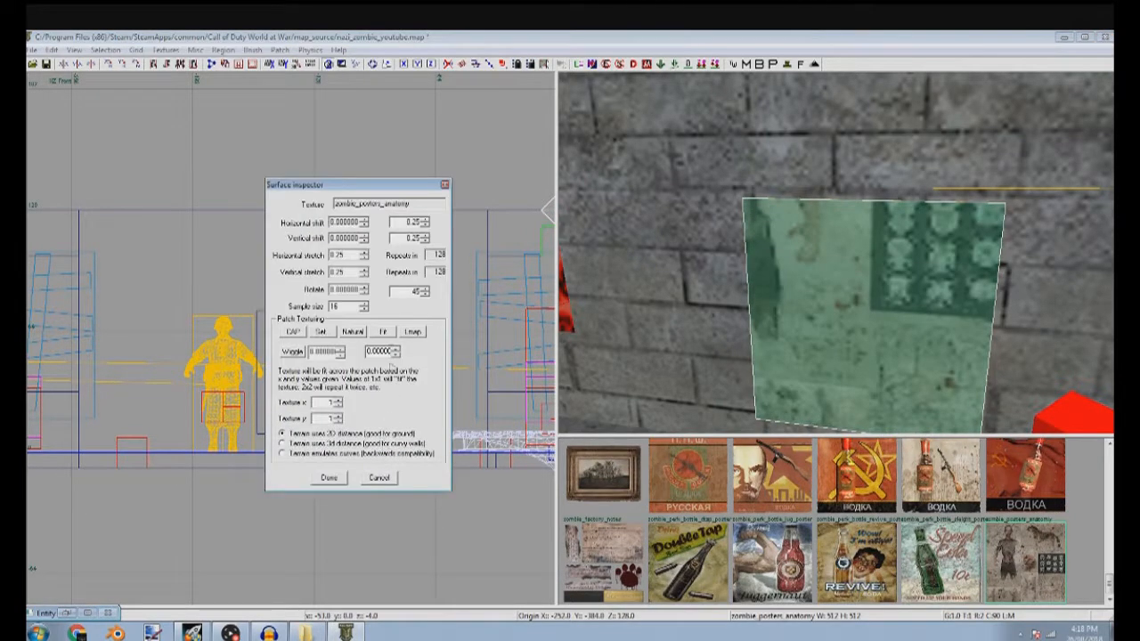
left_click(390, 334)
key("Escape")
key("Escape")
Widen the anatomy poster brush to about 70 units and refit the texture on its front face
left_click(883, 353, "shift")
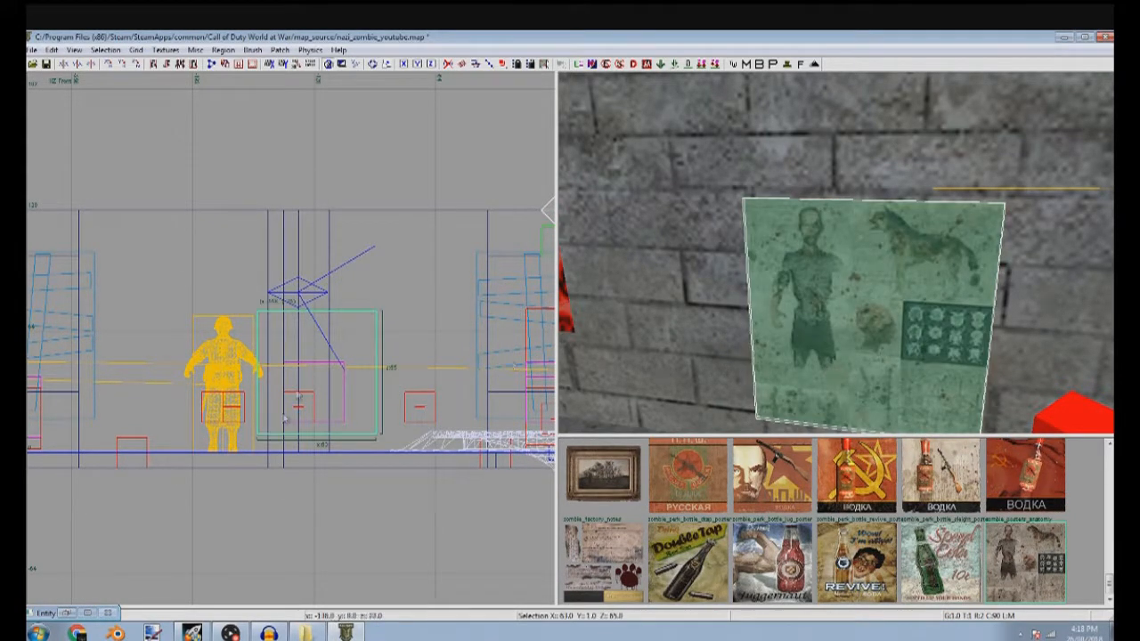
scroll(285, 419, "up", 2)
key("Escape")
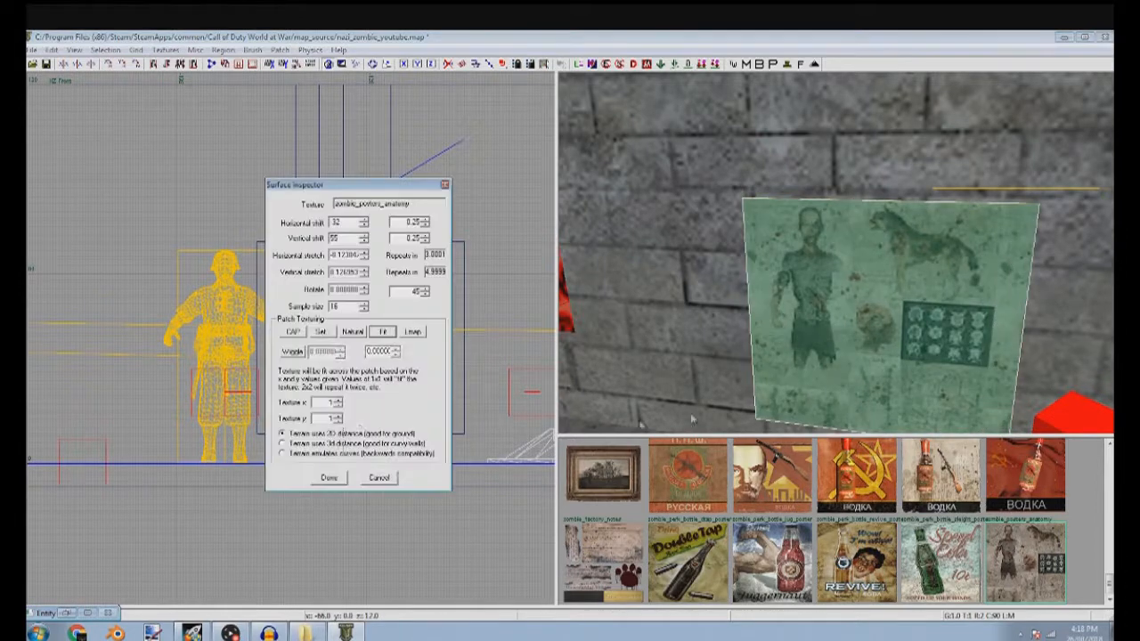
left_click(383, 334)
key("Escape")
key("Escape")
Crop the anatomy poster brush to the standing human figure, about 30 by 48 units
left_click(781, 376, "shift")
scroll(815, 354, "up", 4)
scroll(814, 353, "down", 2)
right_click_drag(814, 353, 822, 365, "ctrl")
left_click_drag(222, 339, 336, 315)
scroll(434, 310, "up", 8)
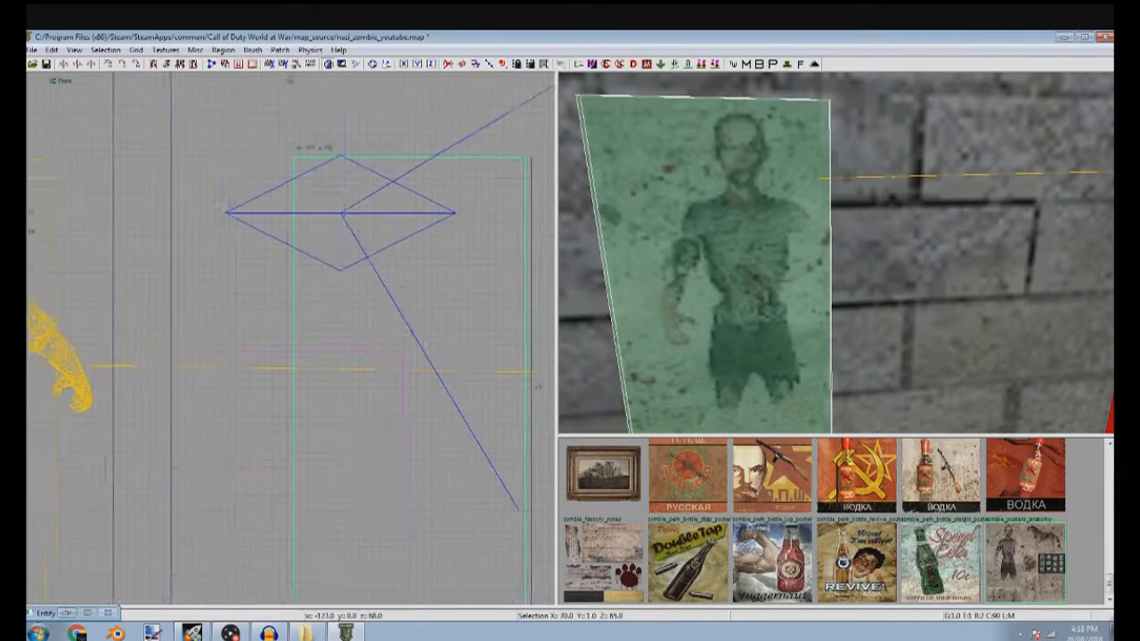
left_click_drag(287, 273, 327, 270)
scroll(371, 309, "down", 4)
scroll(382, 318, "up", 4)
left_click_drag(374, 484, 424, 269)
left_click(793, 299, "shift")
key("Escape")
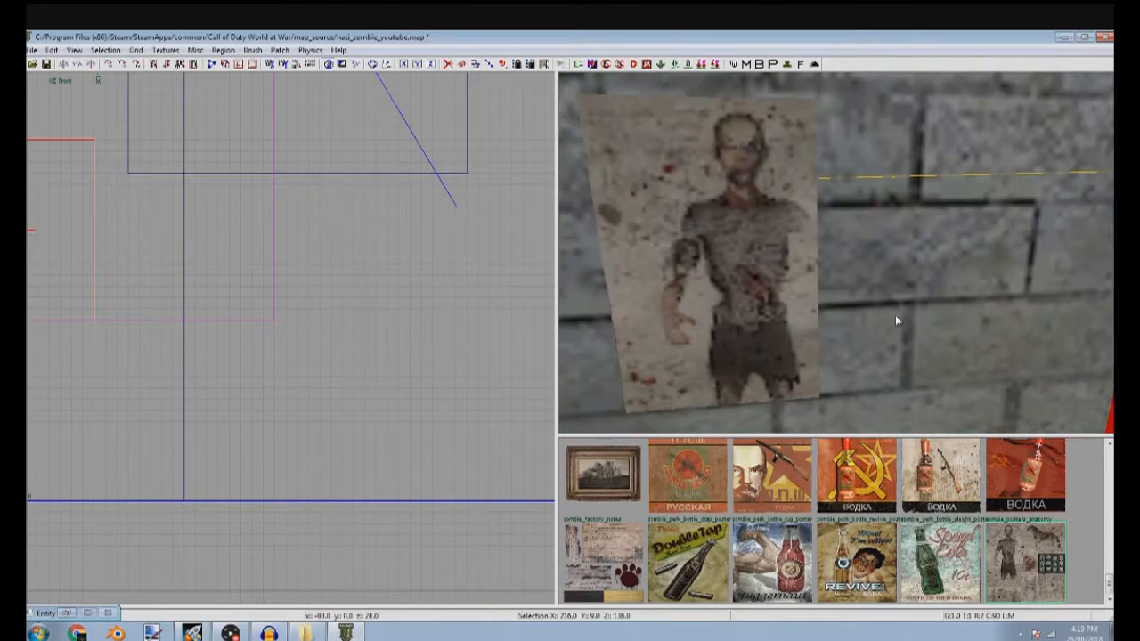
Apply the nodraw_decal texture to the poster brush's other faces from the textures in use
left_click(754, 313, "shift")
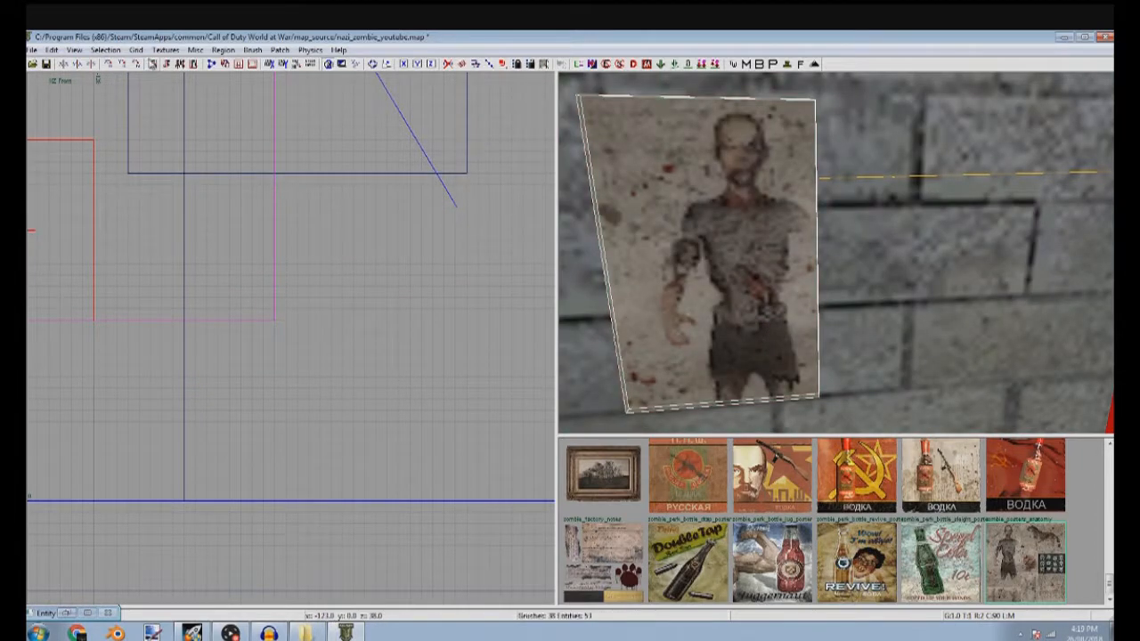
left_click(163, 51)
left_click(178, 79)
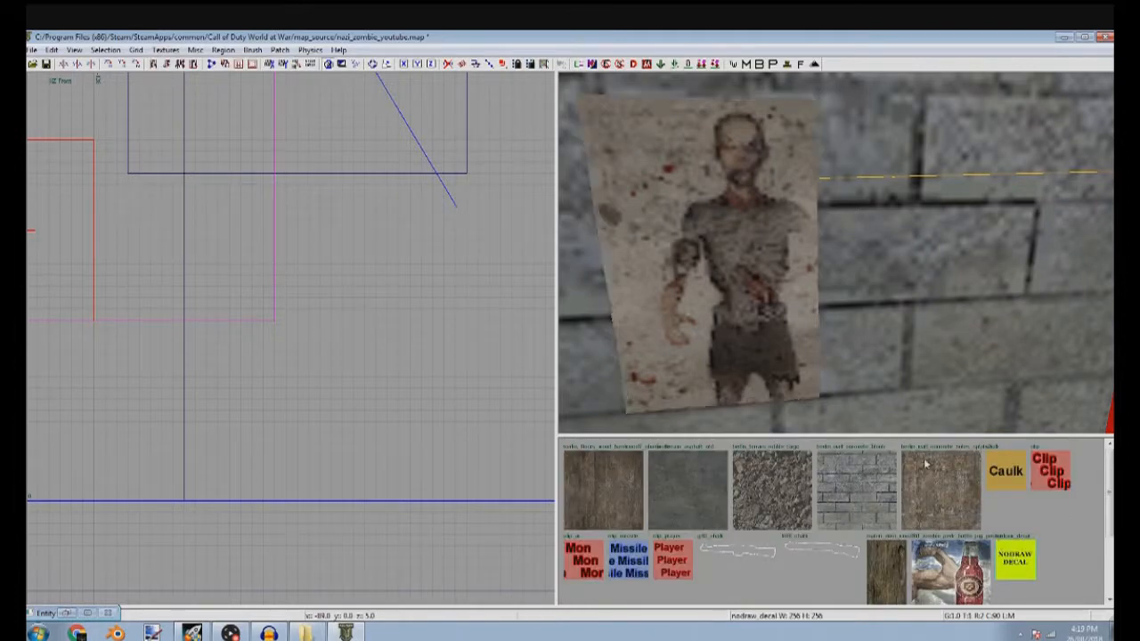
Refine the grid and thin the anatomy poster brush to about 0.3 units against the wall in the top view
left_click(733, 325, "shift")
key("ctrl+Tab")
key("ctrl+Tab")
scroll(351, 448, "down", 4)
scroll(376, 417, "up", 6)
scroll(390, 387, "up", 3)
key("[")
left_click_drag(372, 226, 374, 255)
key("Escape")
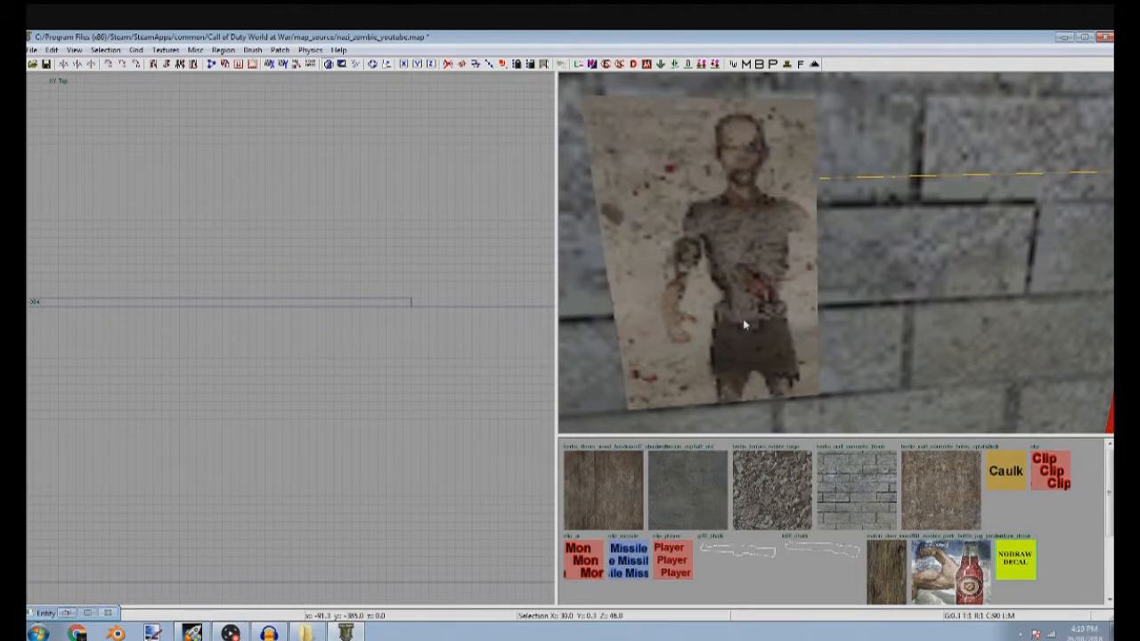
Tilt the anatomy poster slightly in the front view
left_click(753, 321, "shift")
key("ctrl+Tab")
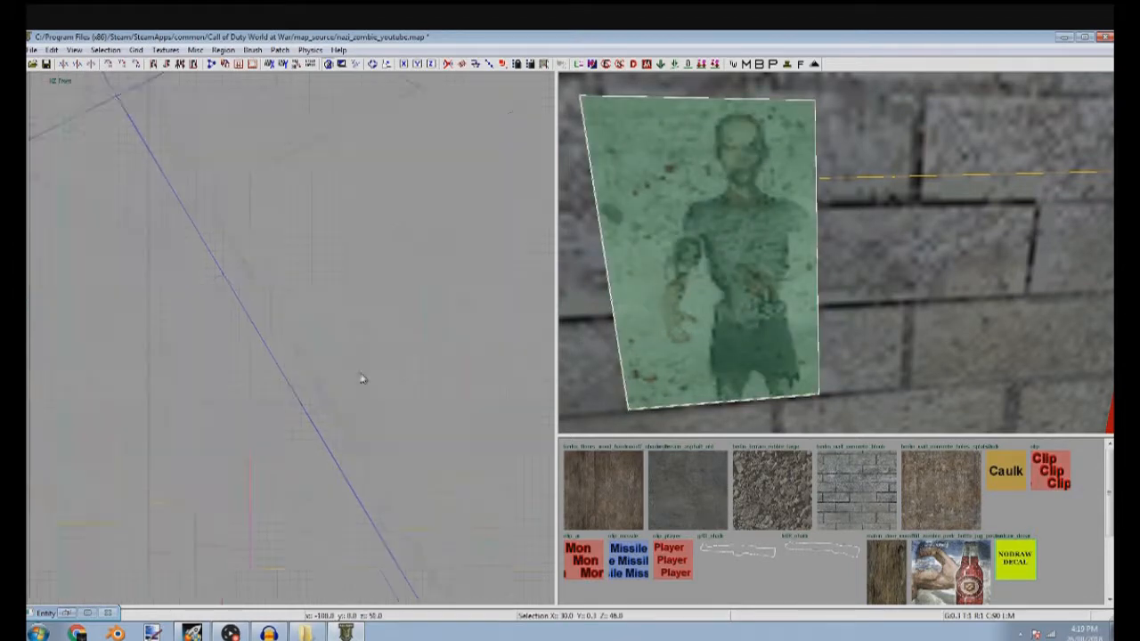
left_click_drag(467, 372, 463, 387)
key("Escape")
Reselect the anatomy poster and move it slightly higher on the wall in the front view
mouse_move(857, 294)
right_mouse_down()
mouse_move(861, 308)
mouse_move(834, 242)
right_mouse_up()
left_click(766, 223, "shift")
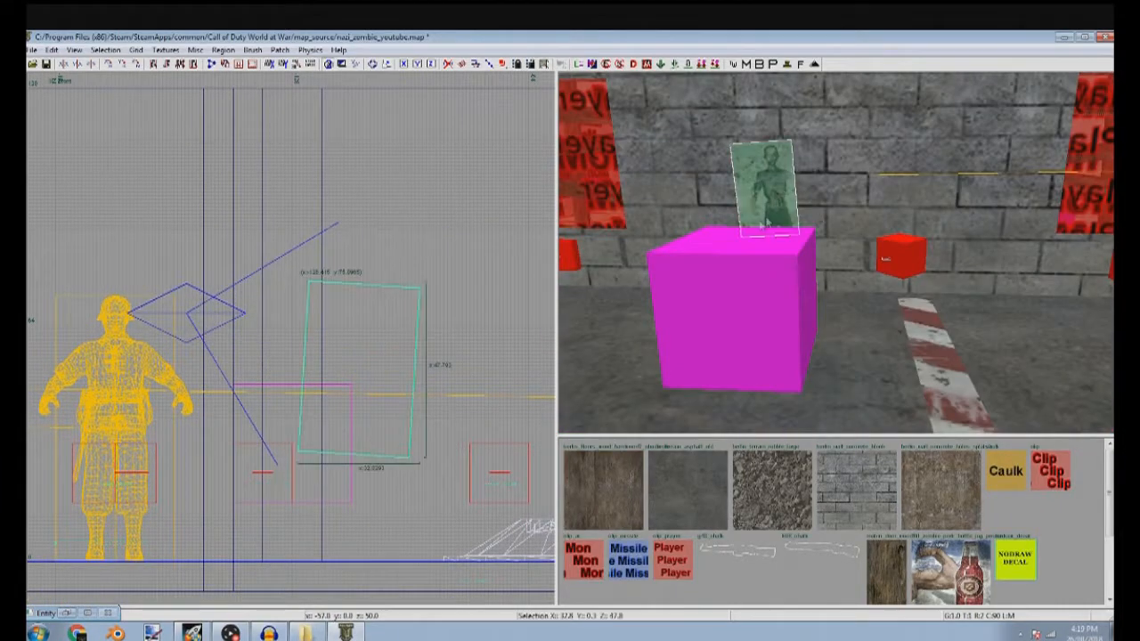
left_click_drag(407, 372, 415, 347)
key("Escape")
mouse_move(829, 289)
right_mouse_down()
mouse_move(829, 325)
mouse_move(784, 317)
right_mouse_up()
scroll(829, 532, "down", 3)
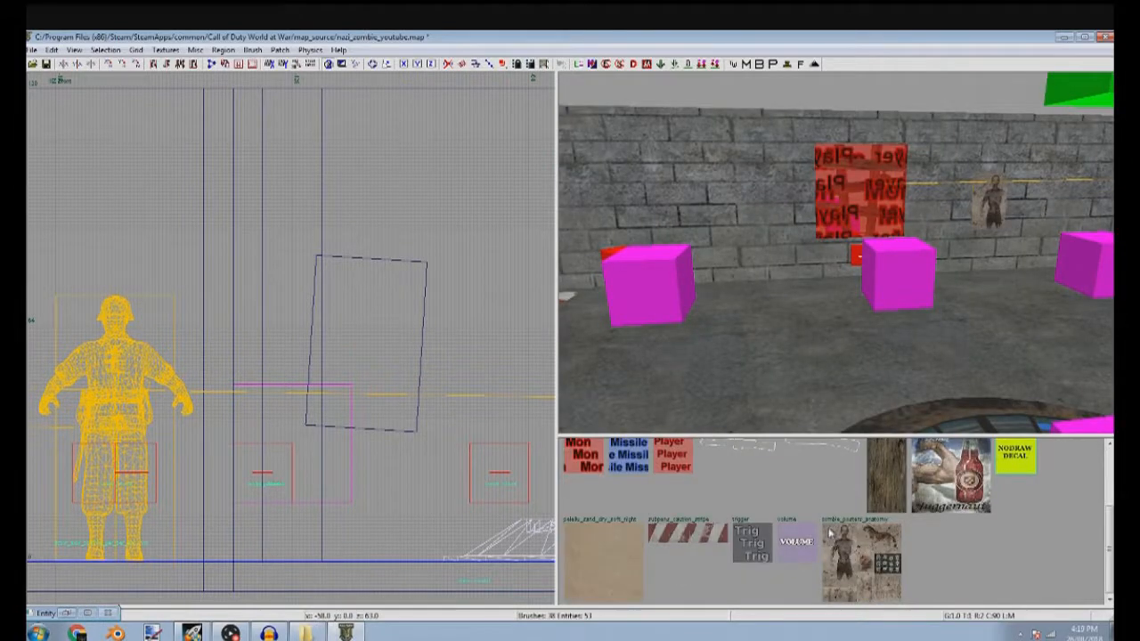
Draw a new brush about 83 units wide on the floor in front of the middle barricade in the top view
right_click_drag(726, 326, 860, 348)
right_click_drag(739, 357, 755, 370)
scroll(298, 441, "down", 1)
scroll(300, 443, "down", 3)
key("ctrl+Tab")
key("ctrl+Tab")
scroll(307, 427, "down", 4)
right_click_drag(368, 308, 261, 342)
right_click_drag(353, 401, 397, 194)
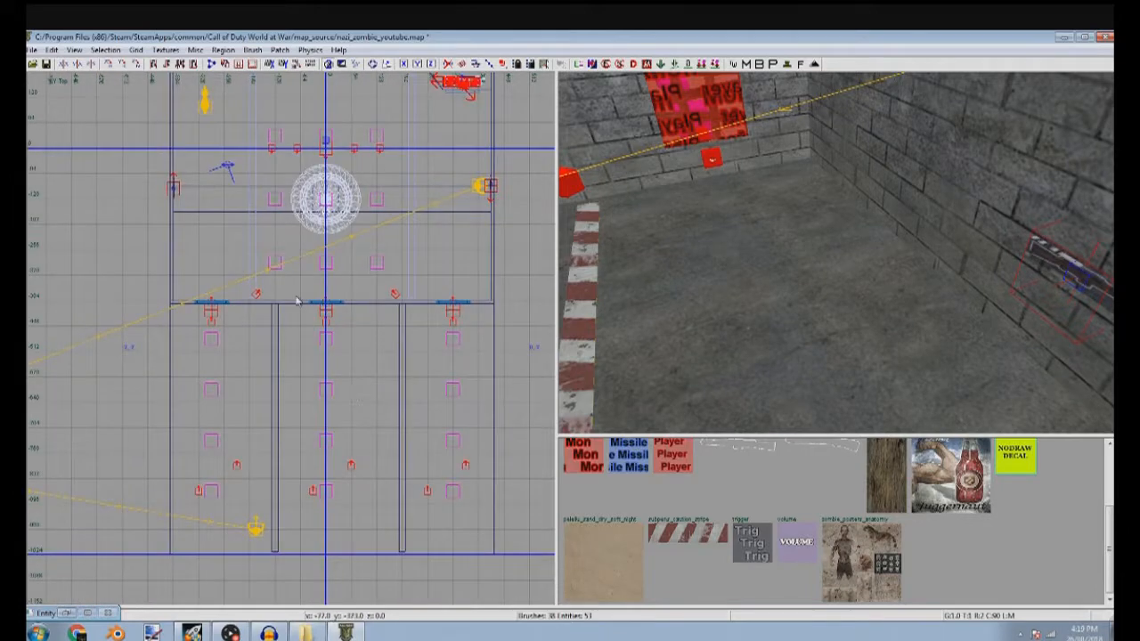
scroll(298, 301, "up", 9)
mouse_move(236, 137)
left_mouse_down()
mouse_move(396, 274)
mouse_move(485, 304)
left_mouse_up()
left_click_drag(286, 312, 302, 337)
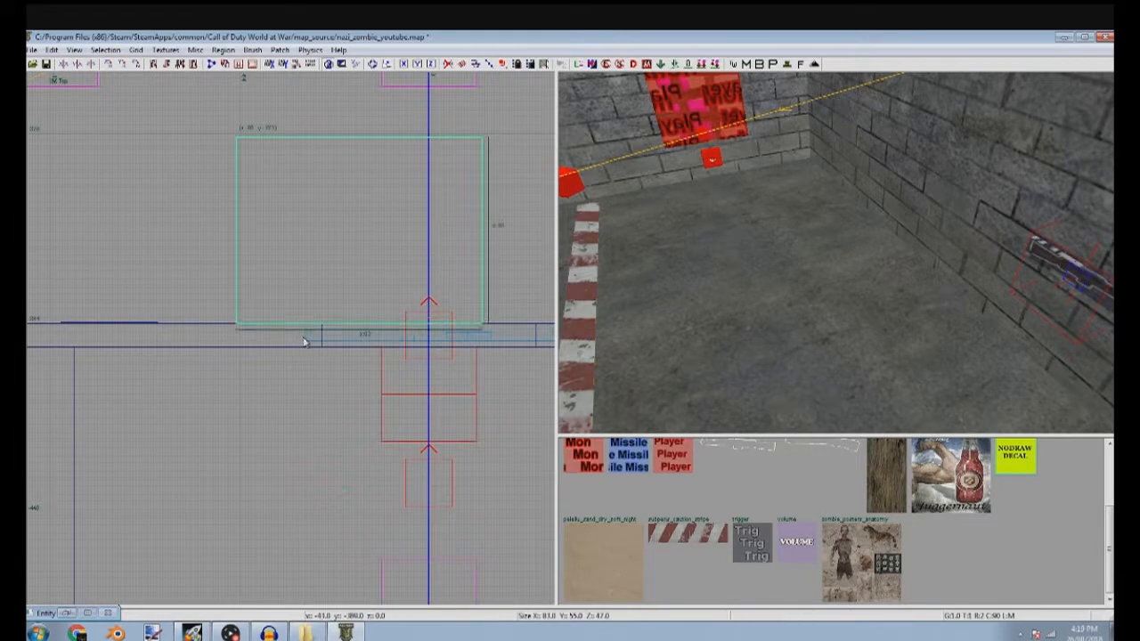
Enlarge the floor brush in front of the middle barricade to about 149 by 108 units
scroll(303, 337, "down", 2)
right_click_drag(381, 302, 246, 299)
left_click_drag(289, 298, 413, 283)
right_click_drag(347, 222, 383, 304)
left_click_drag(346, 222, 298, 142)
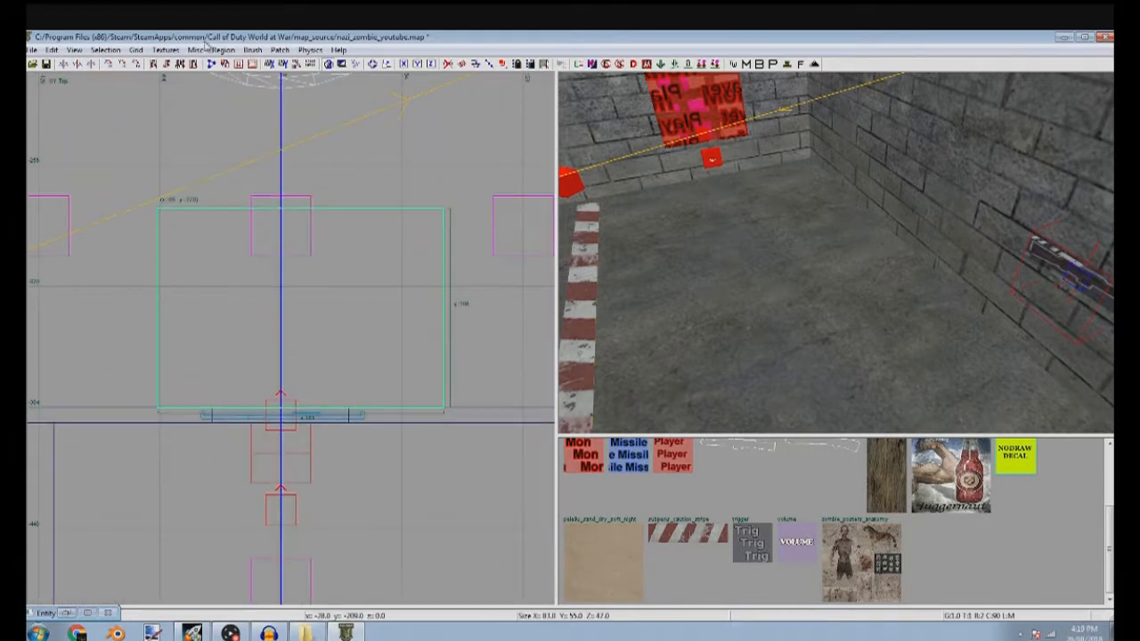
left_click(166, 50)
right_click_drag(422, 236, 424, 270)
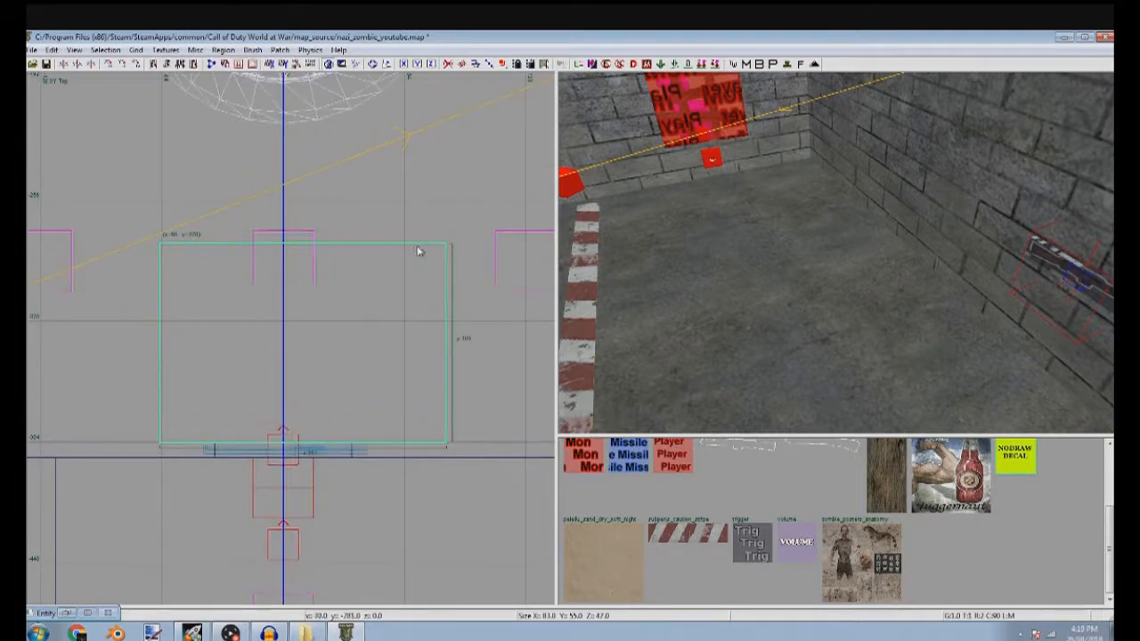
Apply the peleliu_sand_dry_soft_night texture to the floor brush and highlight its name in the Surface Inspector
key("s")
left_click(632, 570)
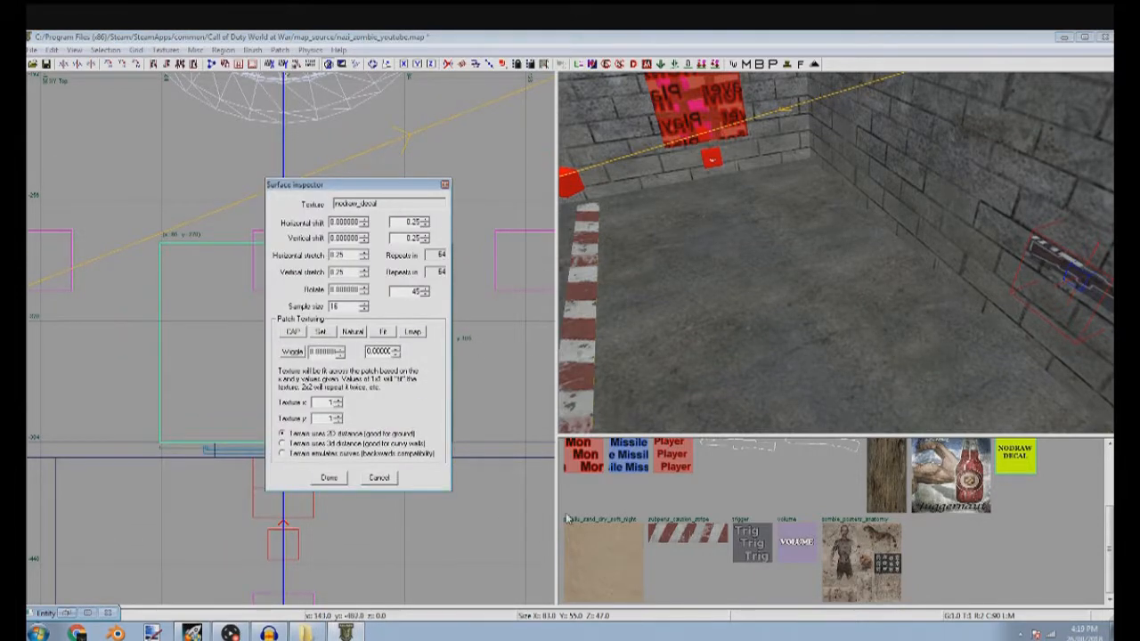
double_click(432, 205)
left_click(433, 206)
double_click(432, 206)
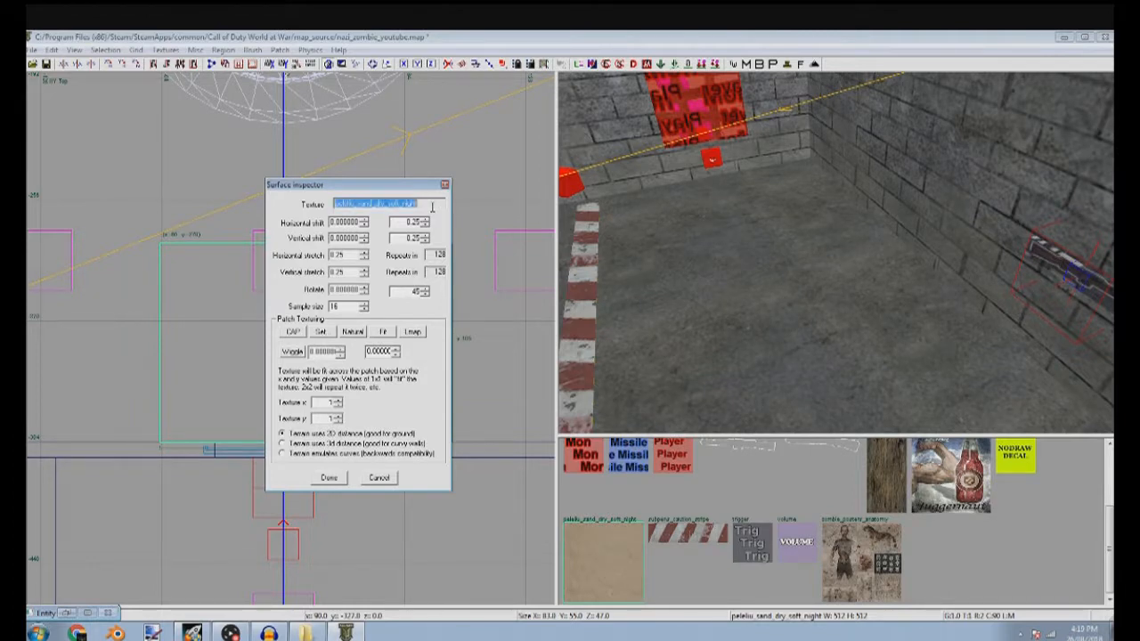
Browse the ground textures and apply peleliu_sand_dry_soft_night_blend to the floor brush
right_click_drag(754, 267, 756, 266)
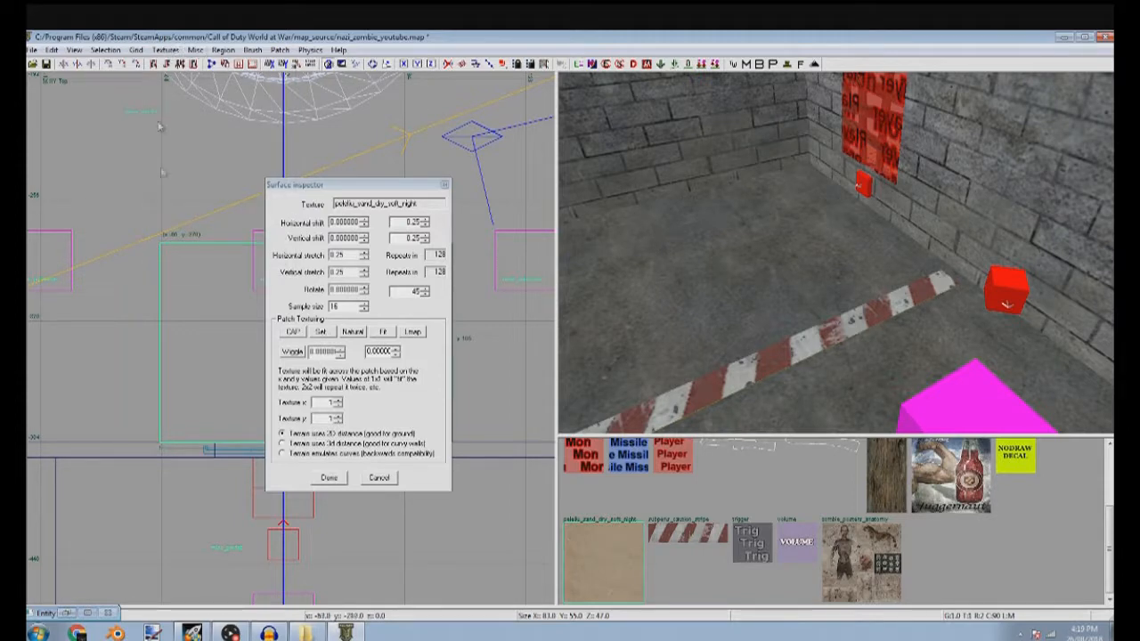
left_click(164, 50)
mouse_move(183, 238)
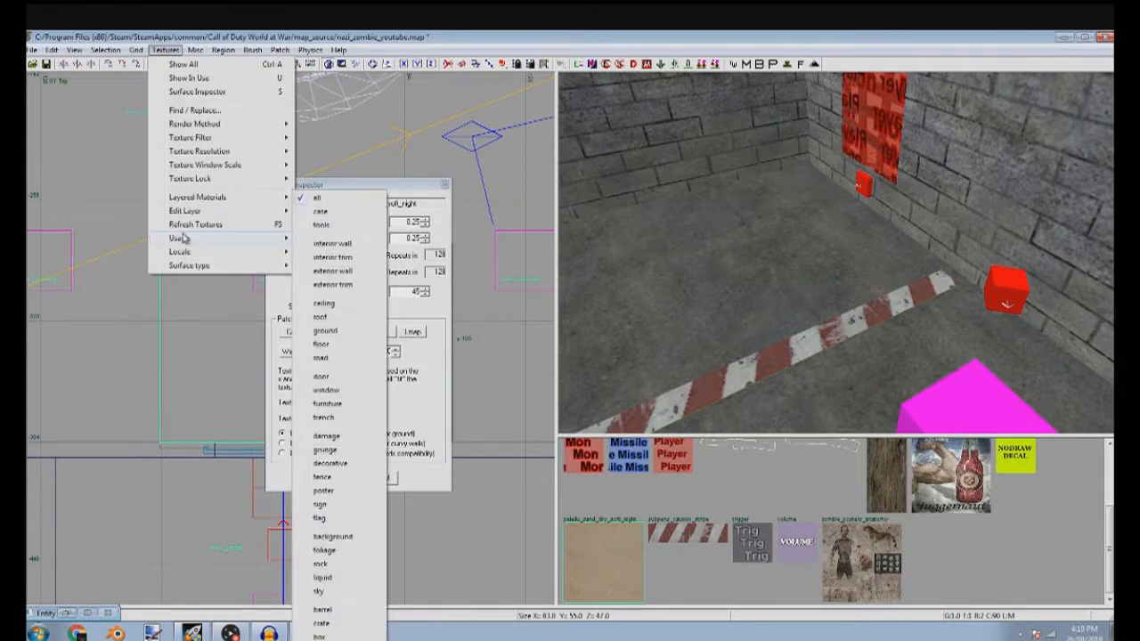
left_click(341, 333)
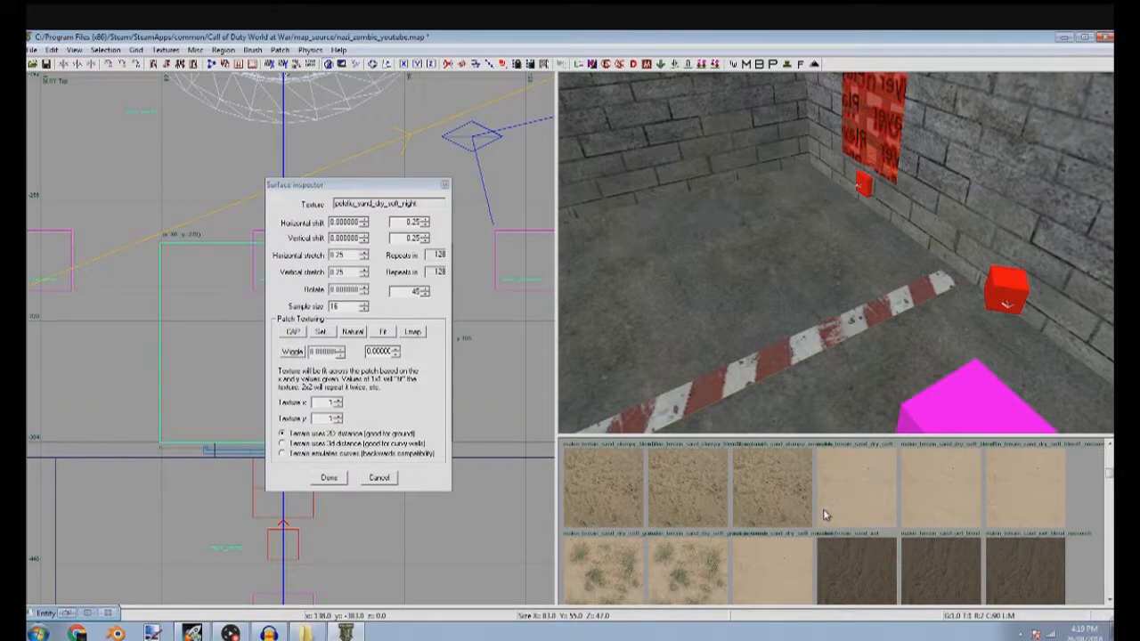
left_click(828, 514)
scroll(830, 516, "down", 3)
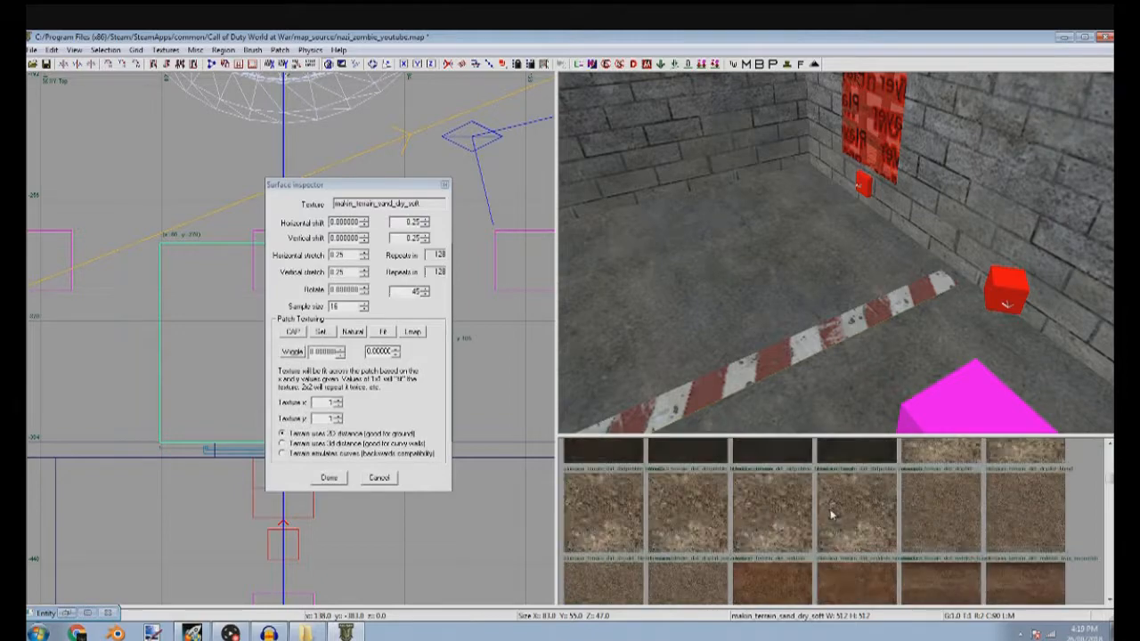
scroll(834, 518, "down", 10)
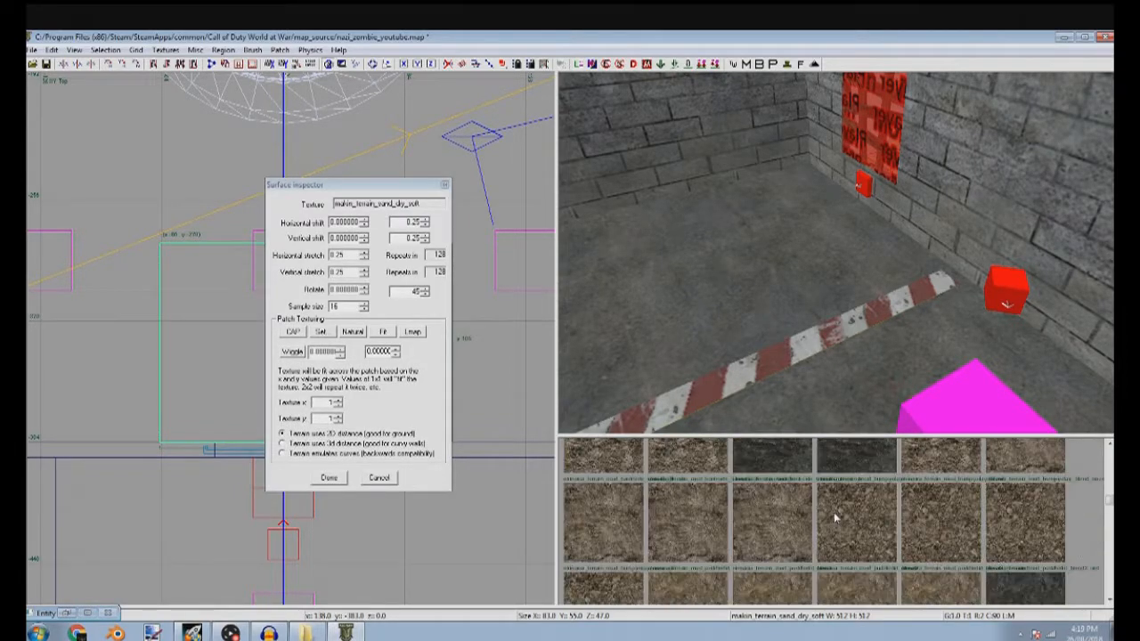
scroll(834, 517, "down", 10)
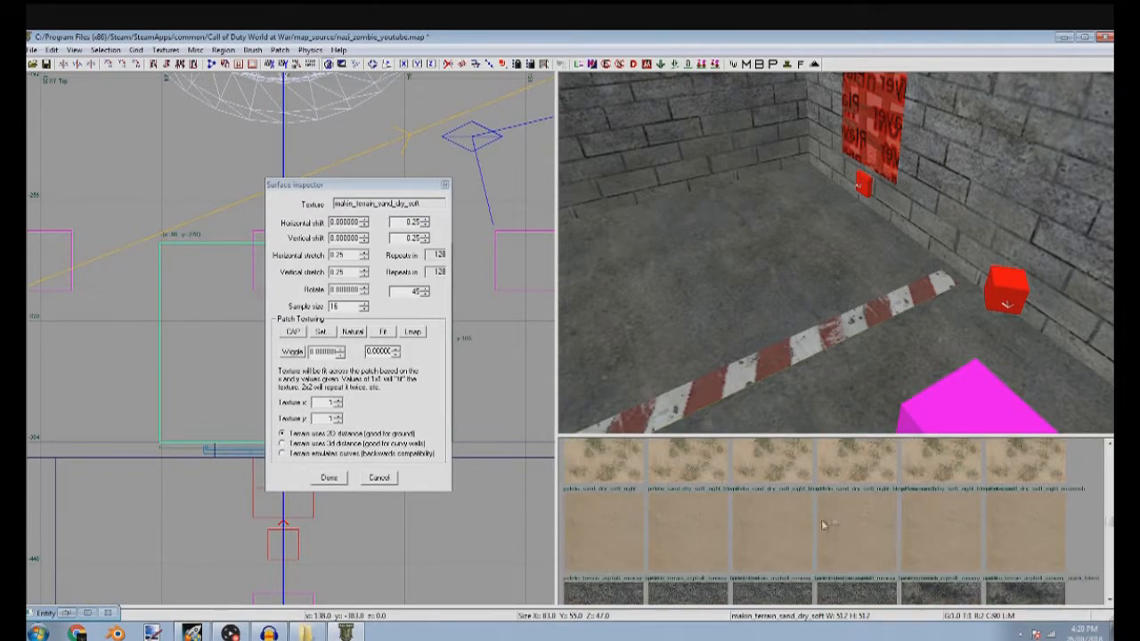
left_click(678, 535)
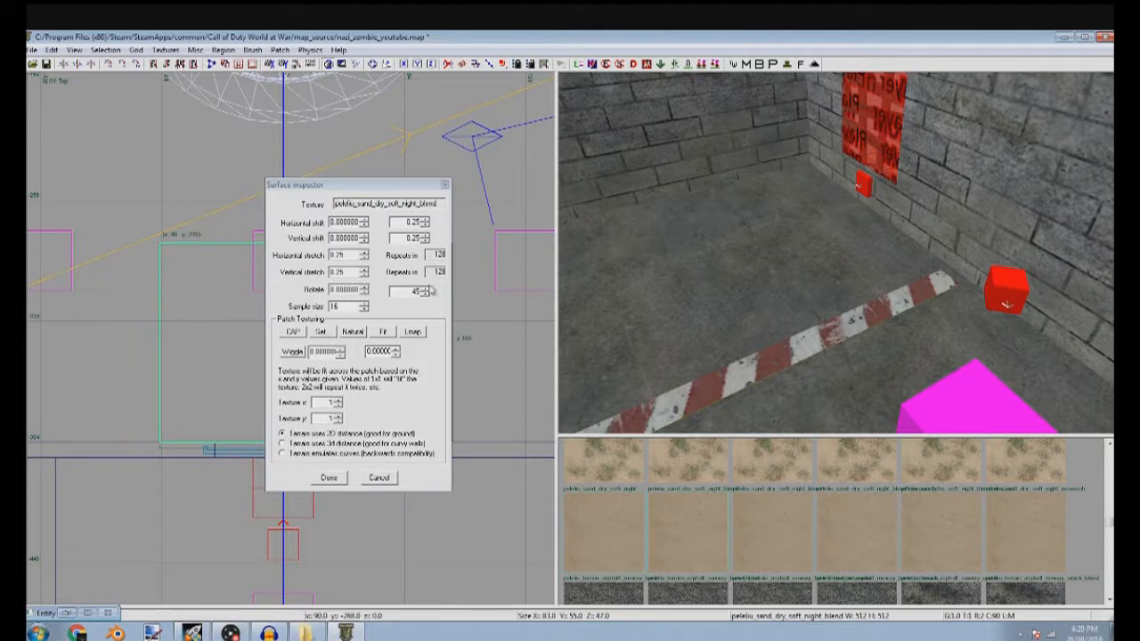
left_click(338, 479)
Lower the sand-textured brush to the floor and flatten it into a thin slab in the front view
right_click_drag(824, 281, 853, 308)
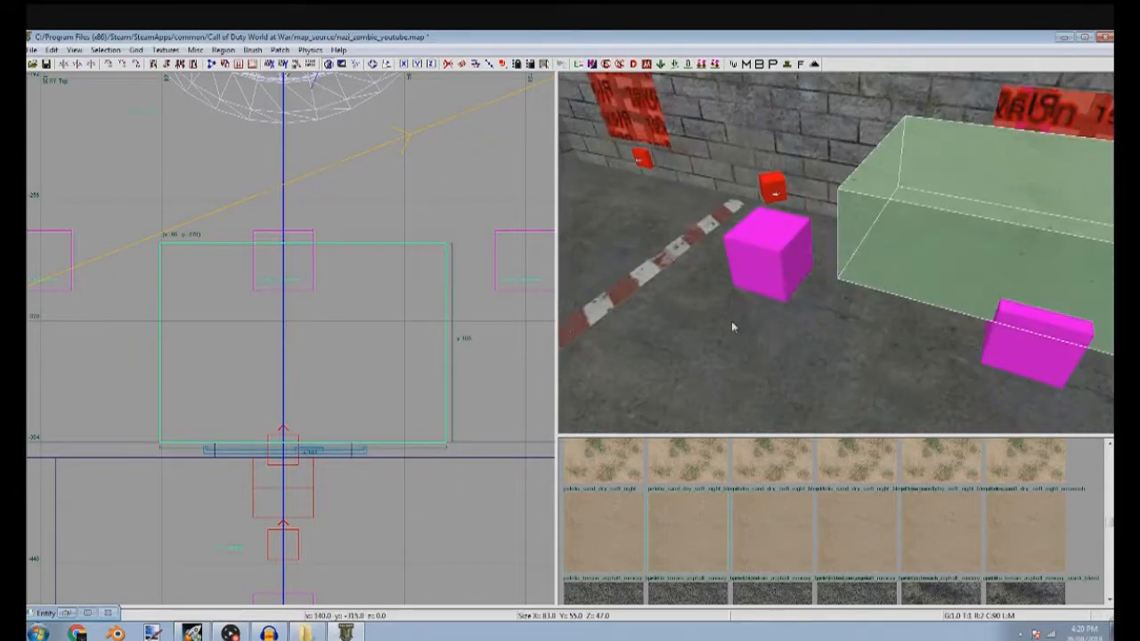
key("ctrl+Tab")
mouse_move(397, 363)
left_mouse_down()
mouse_move(410, 432)
mouse_move(430, 391)
left_mouse_up()
scroll(410, 432, "up", 4)
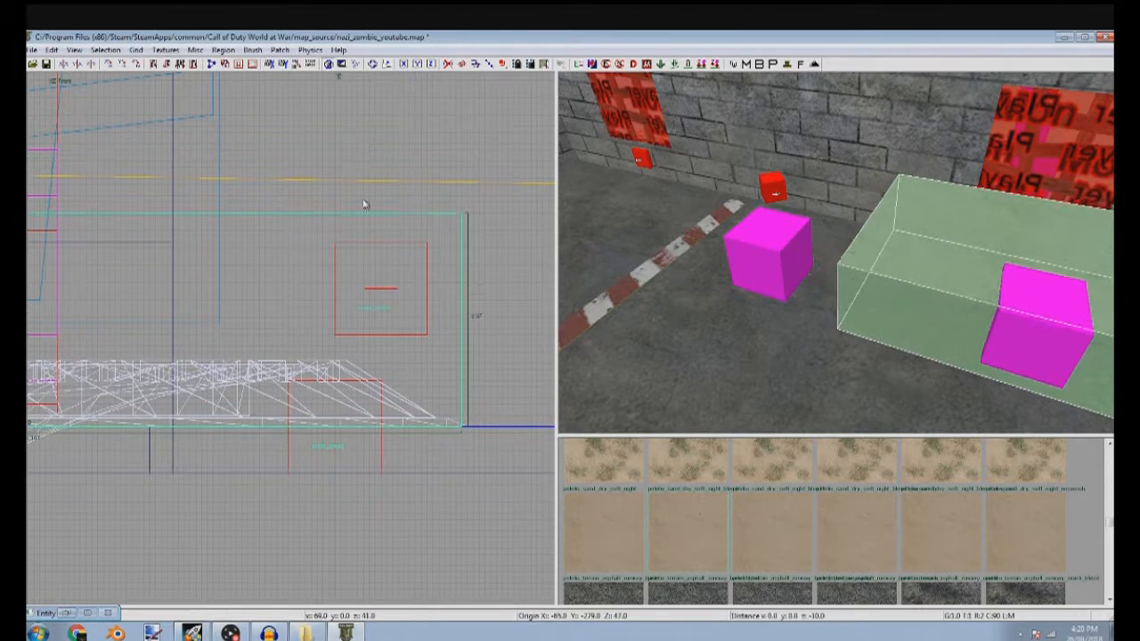
left_click_drag(360, 153, 476, 395)
Turn the flat sand brush into a simple terrain patch with a density of 5 by 5
key("ctrl+Tab")
key("ctrl+Tab")
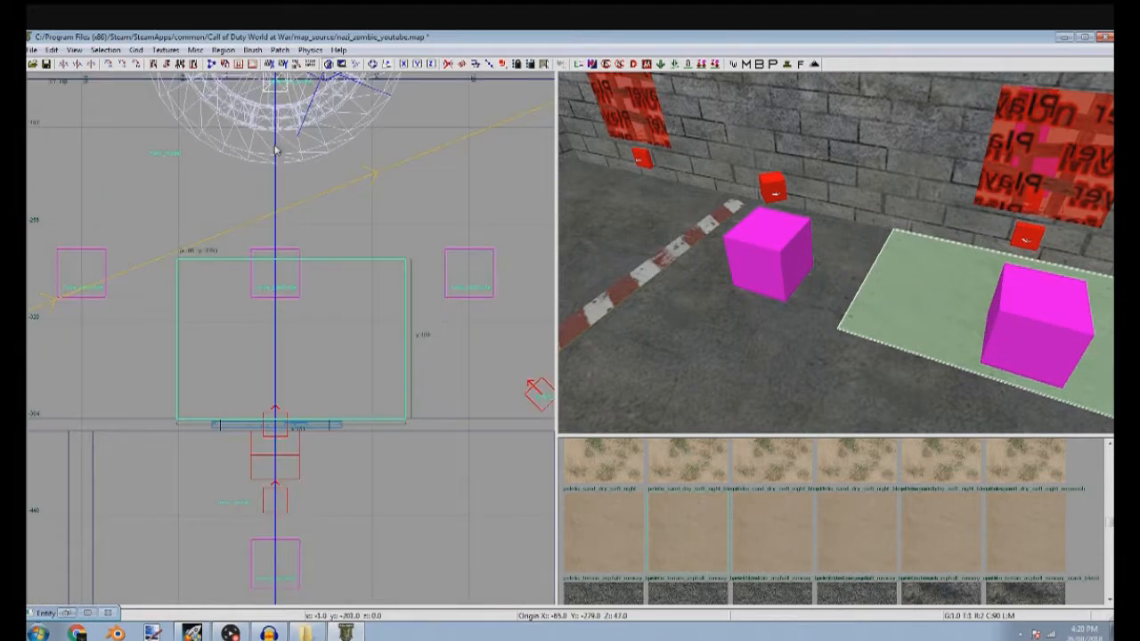
left_click(280, 50)
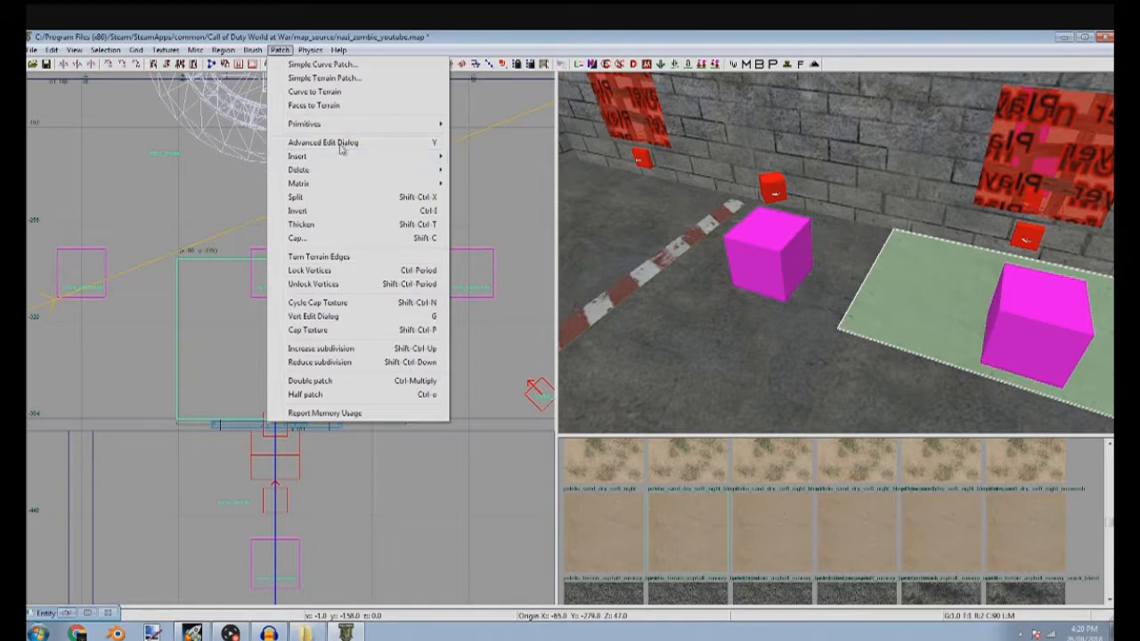
left_click(368, 79)
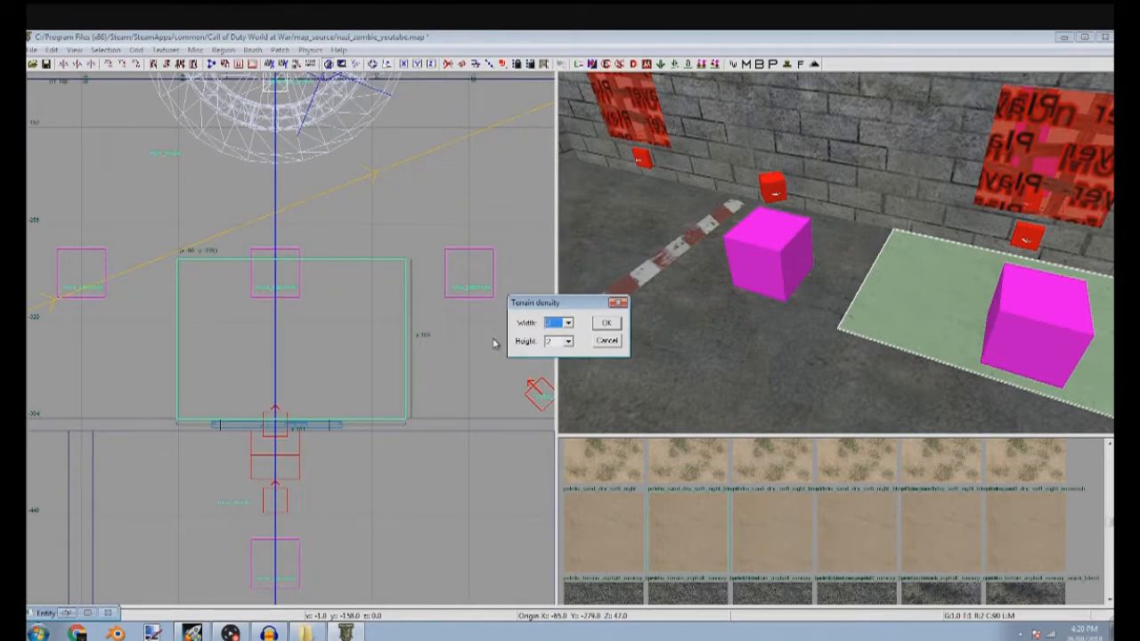
type("5")
key("Tab")
left_click(616, 326)
Lower the sand terrain patch in the front view so it sits just above the floor
scroll(294, 383, "up", 5)
key("1")
left_click_drag(279, 383, 272, 380)
right_click_drag(815, 361, 859, 375)
left_click(790, 394, "shift")
right_click_drag(785, 395, 787, 322)
left_click(787, 323, "shift")
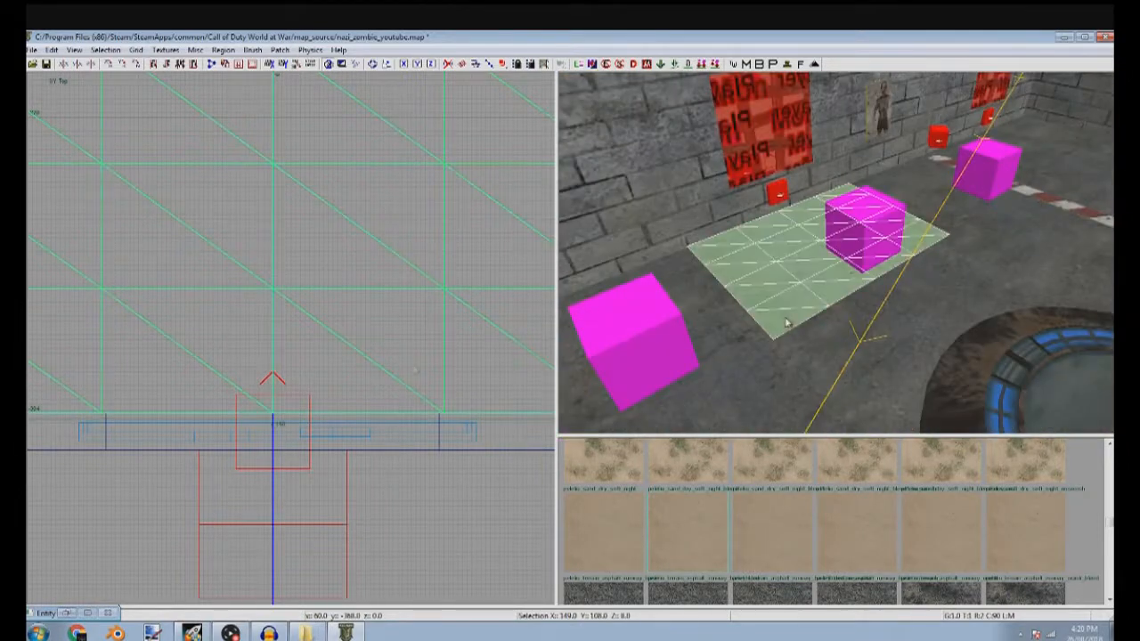
scroll(381, 367, "down", 5)
key("ctrl+Tab")
scroll(409, 345, "up", 15)
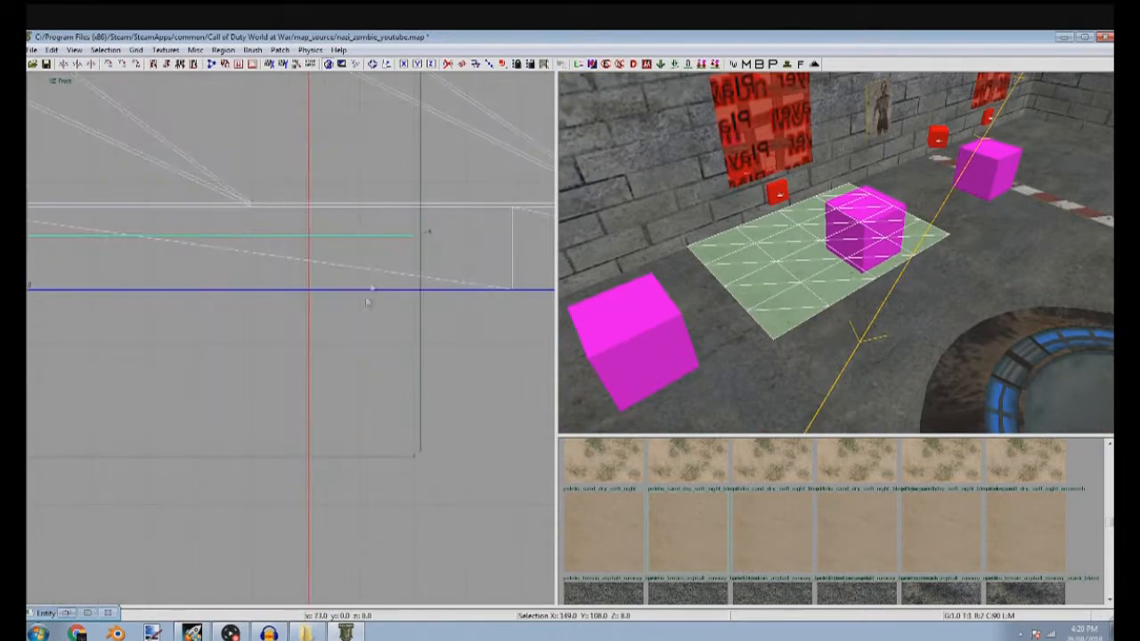
left_click_drag(350, 208, 346, 224)
right_click_drag(827, 310, 831, 317)
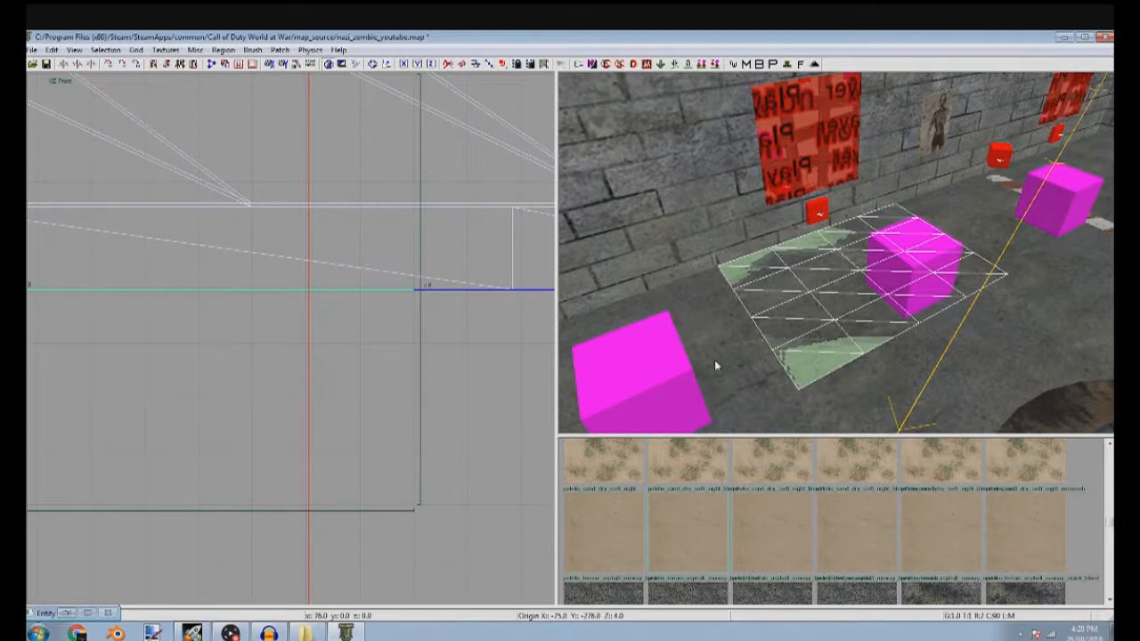
scroll(386, 306, "up", 3)
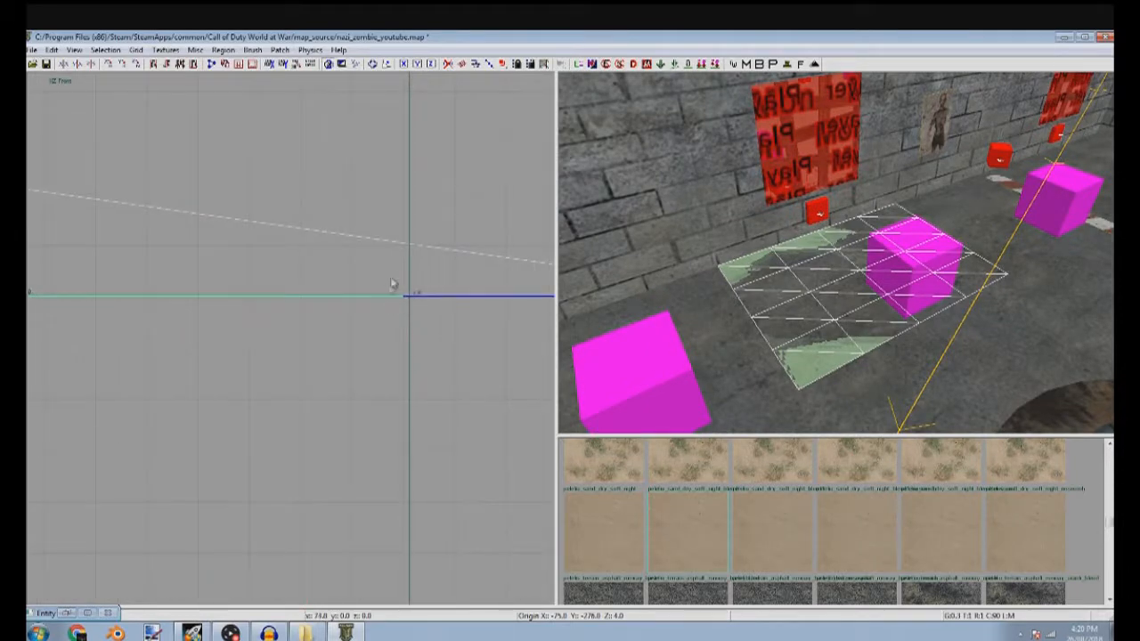
left_click_drag(383, 292, 398, 271)
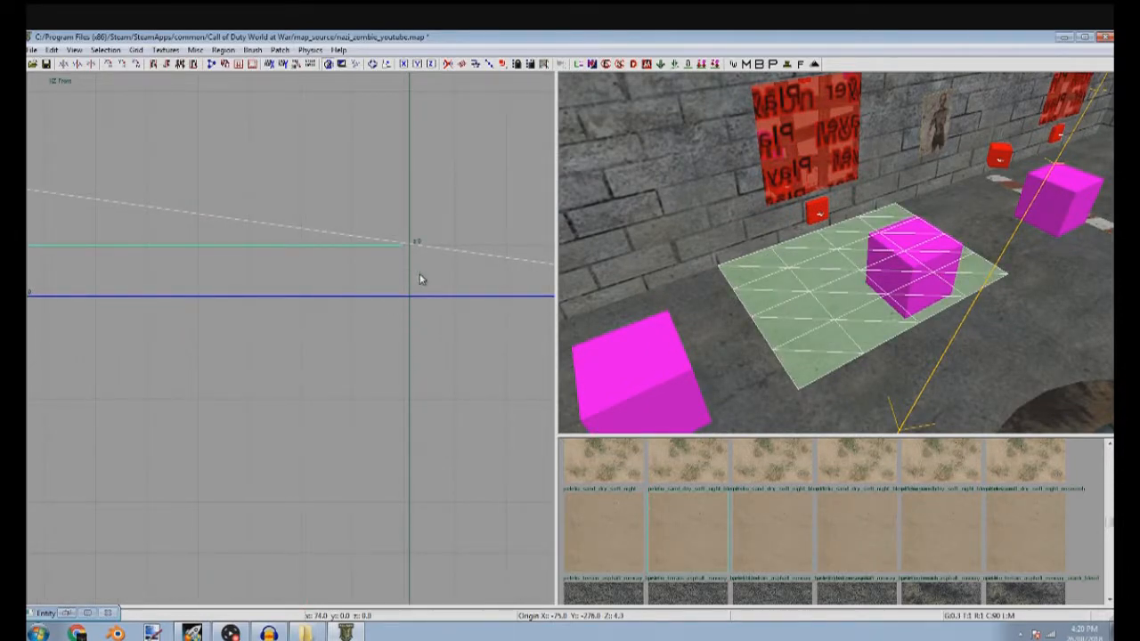
Lower the side edge vertices of the terrain patch to floor level in the front view
key("v")
left_click_drag(388, 225, 418, 283)
left_click_drag(451, 321, 437, 340)
scroll(356, 342, "down", 7)
right_click_drag(143, 349, 401, 325)
scroll(141, 347, "down", 4)
scroll(169, 312, "up", 9)
scroll(201, 321, "up", 5)
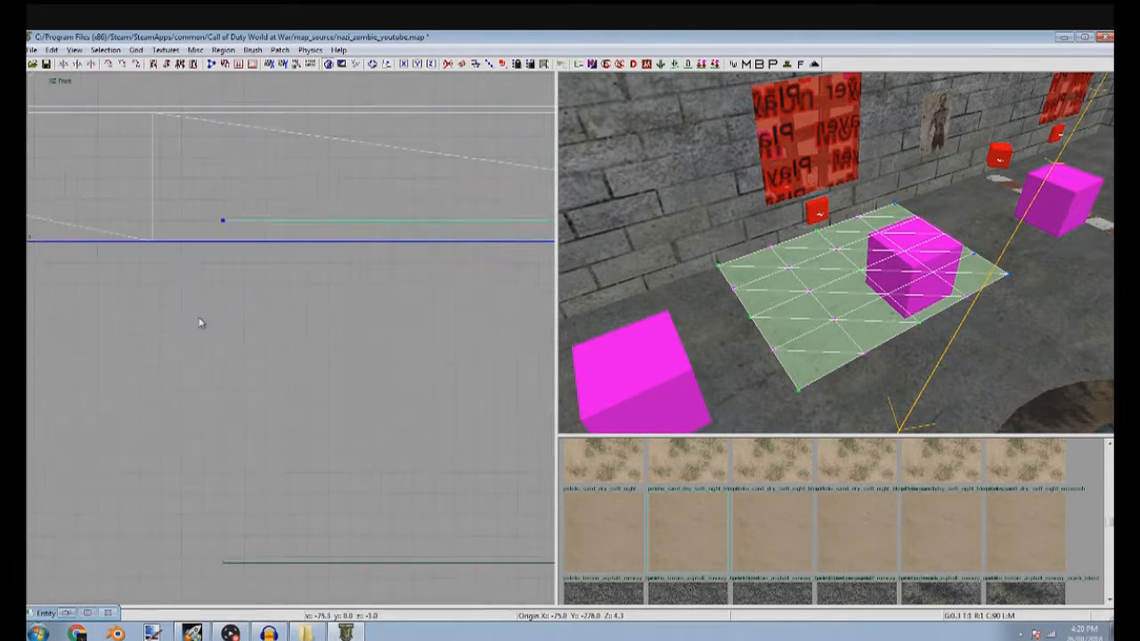
Lower the edge vertices facing the room to floor level in the side view
key("ctrl+Tab")
scroll(202, 344, "down", 8)
scroll(230, 379, "up", 8)
left_click_drag(209, 301, 249, 321)
left_click_drag(248, 316, 250, 331)
key("Escape")
Select the vertices along one side edge of the terrain patch and set their alpha value to 0
mouse_move(614, 321)
right_mouse_down()
mouse_move(729, 326)
mouse_move(800, 364)
mouse_move(820, 394)
mouse_move(819, 357)
mouse_move(796, 343)
right_mouse_up()
left_click(799, 370, "shift")
left_click(809, 350, "shift")
left_click_drag(769, 207, 836, 384)
key("y")
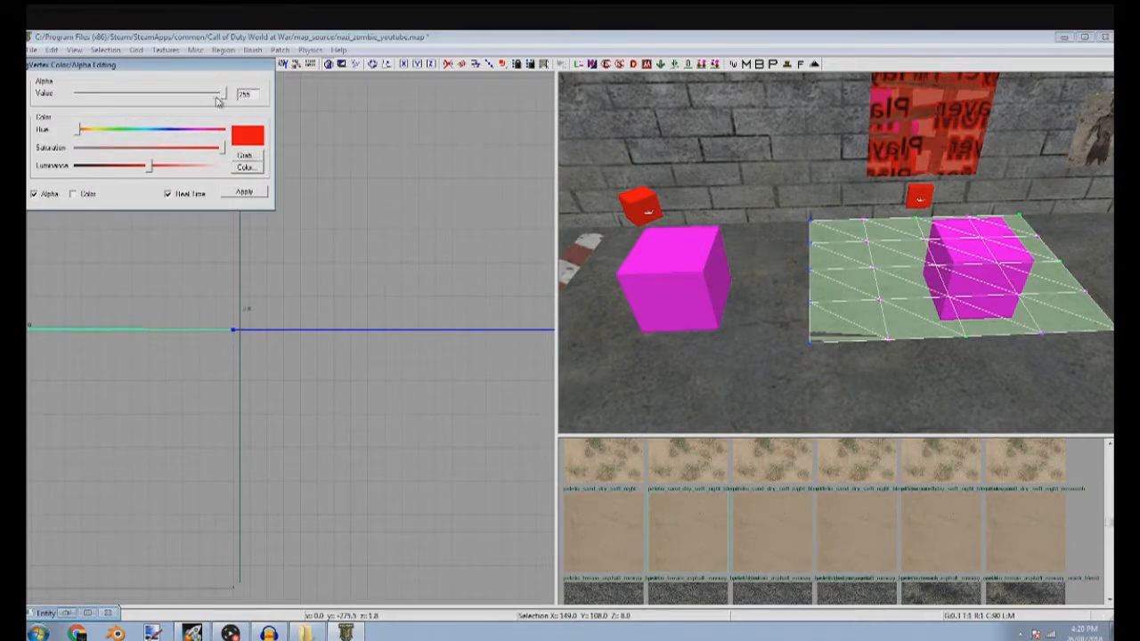
left_click_drag(140, 112, 75, 111)
Set the alpha value to 0 for the vertices along the patch's room-facing edge and its other side edge
mouse_move(714, 228)
right_mouse_down()
mouse_move(793, 374)
mouse_move(810, 344)
mouse_move(808, 367)
mouse_move(738, 304)
mouse_move(701, 241)
right_mouse_up()
left_click(811, 344)
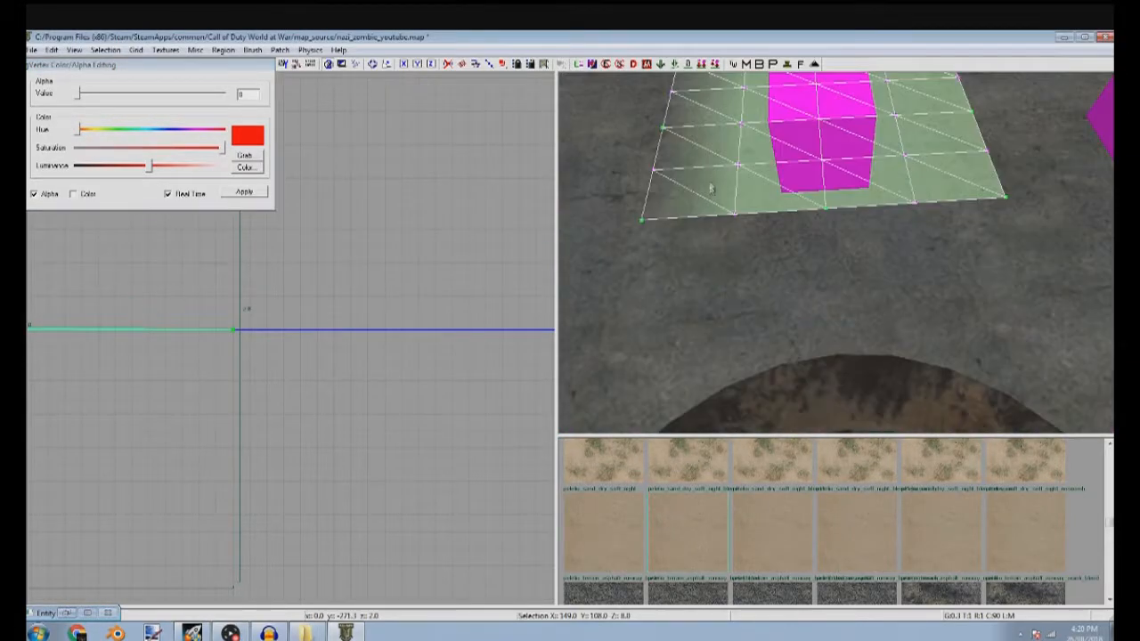
right_click_drag(887, 233, 889, 230)
left_click_drag(755, 198, 965, 257)
left_click(80, 95)
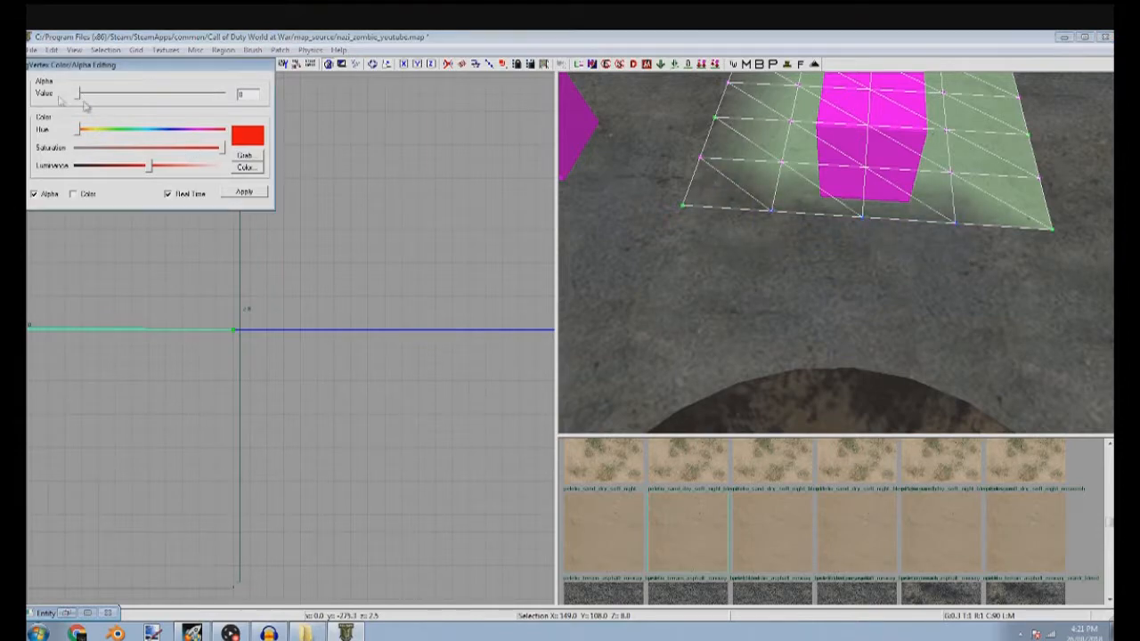
mouse_move(829, 258)
right_mouse_down()
mouse_move(825, 243)
mouse_move(775, 276)
mouse_move(824, 258)
mouse_move(833, 267)
mouse_move(833, 240)
right_mouse_up()
left_click_drag(720, 246, 998, 321)
left_click(79, 96)
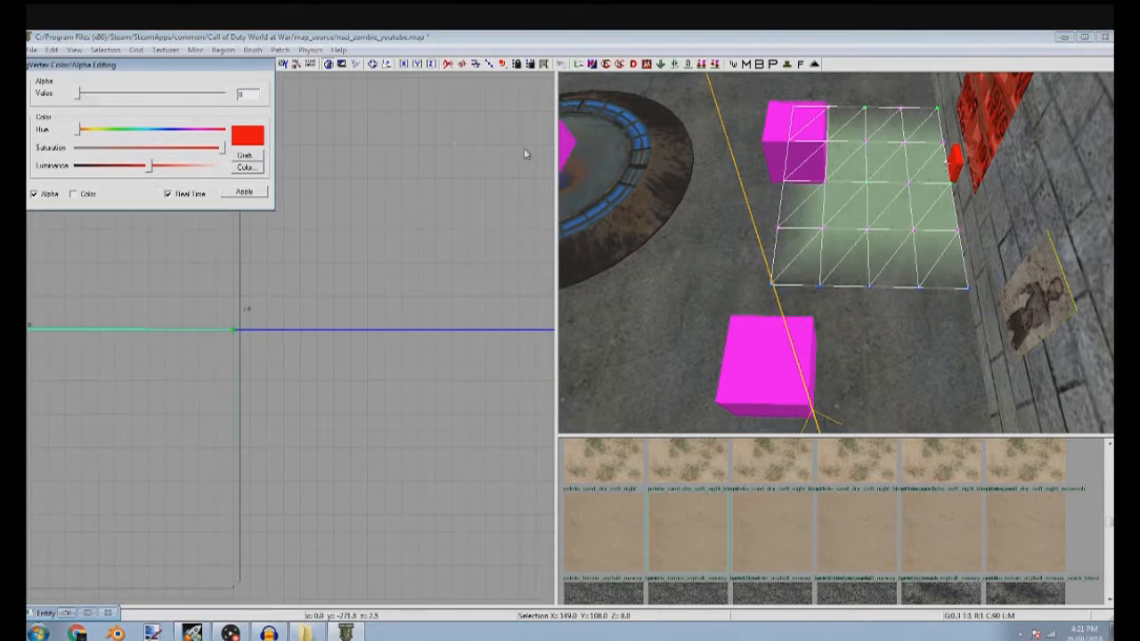
key("Escape")
key("Escape")
Give inner vertices of the terrain patch intermediate alpha values, about 80 near the first corner, to soften the blend
mouse_move(764, 177)
right_mouse_down()
mouse_move(856, 165)
mouse_move(773, 167)
right_mouse_up()
left_click(764, 273, "shift")
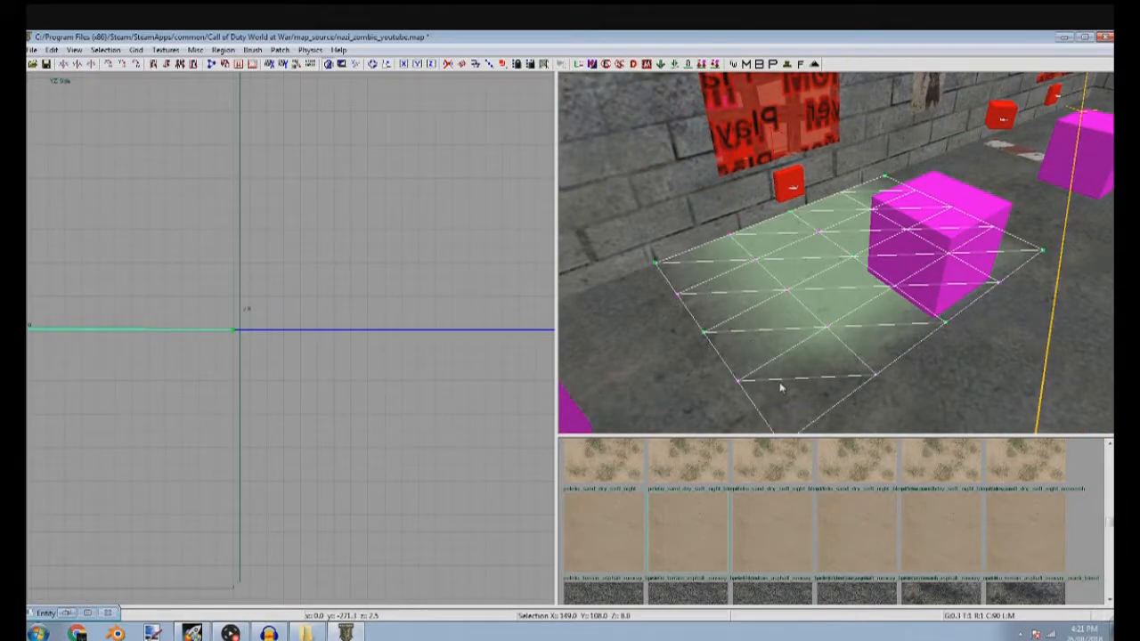
right_click_drag(850, 347, 969, 327)
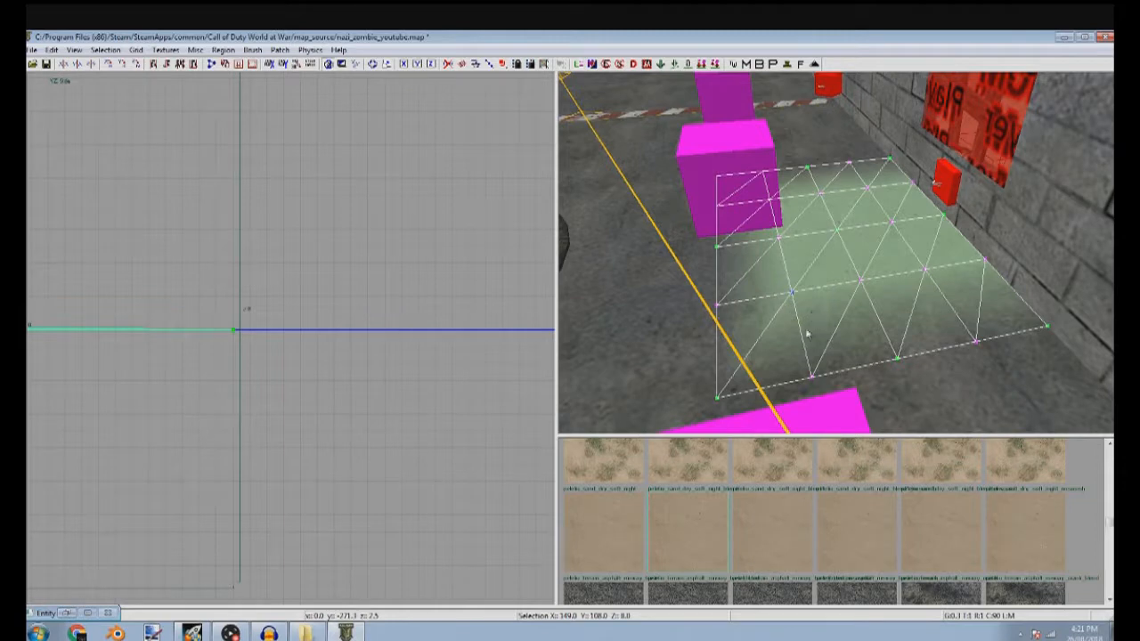
key("y")
left_click(80, 97)
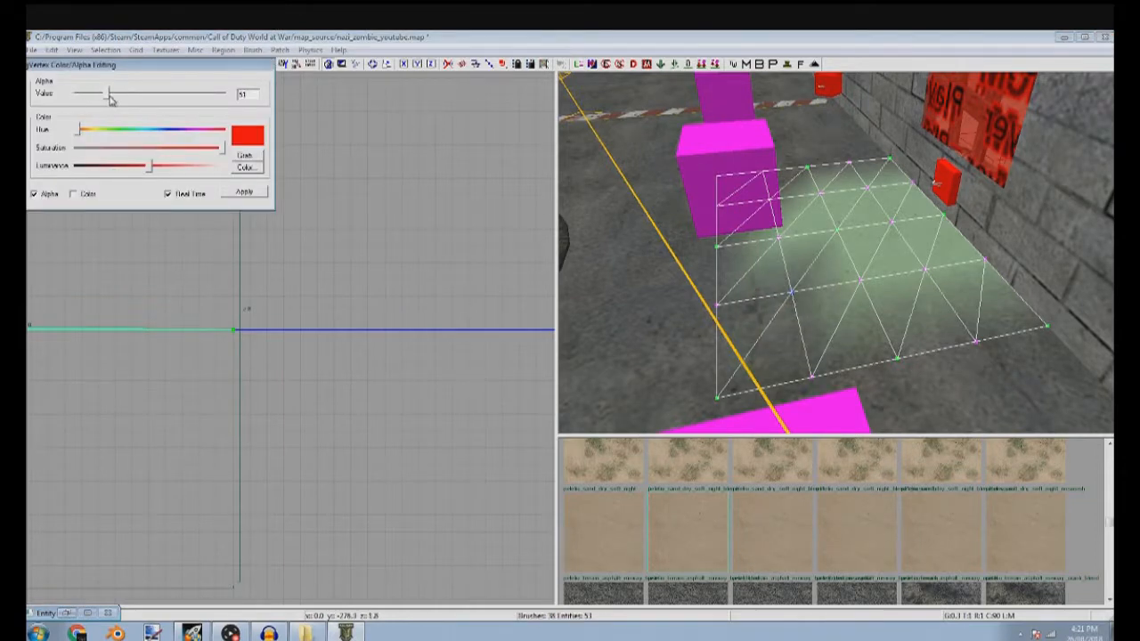
left_click(784, 242)
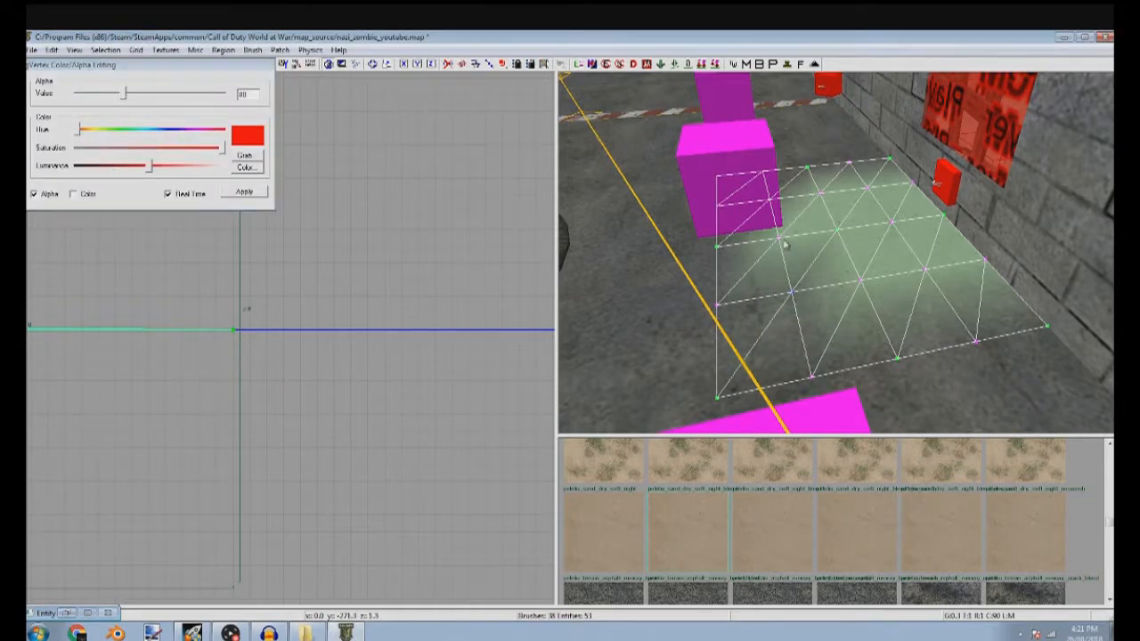
left_click_drag(129, 105, 145, 99)
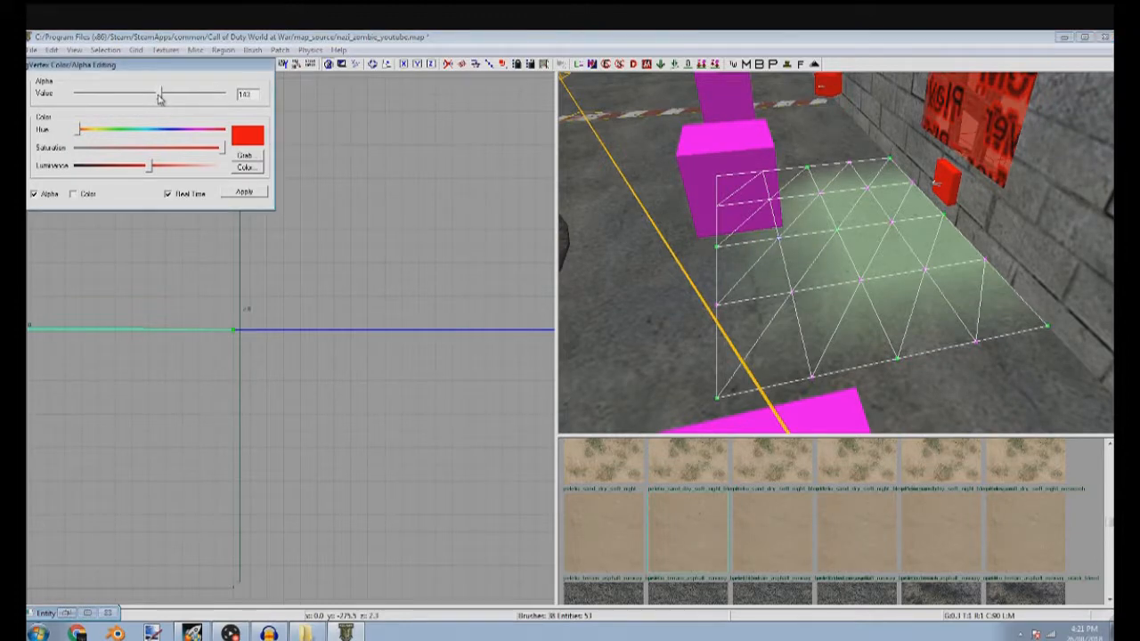
right_click_drag(650, 316, 767, 315)
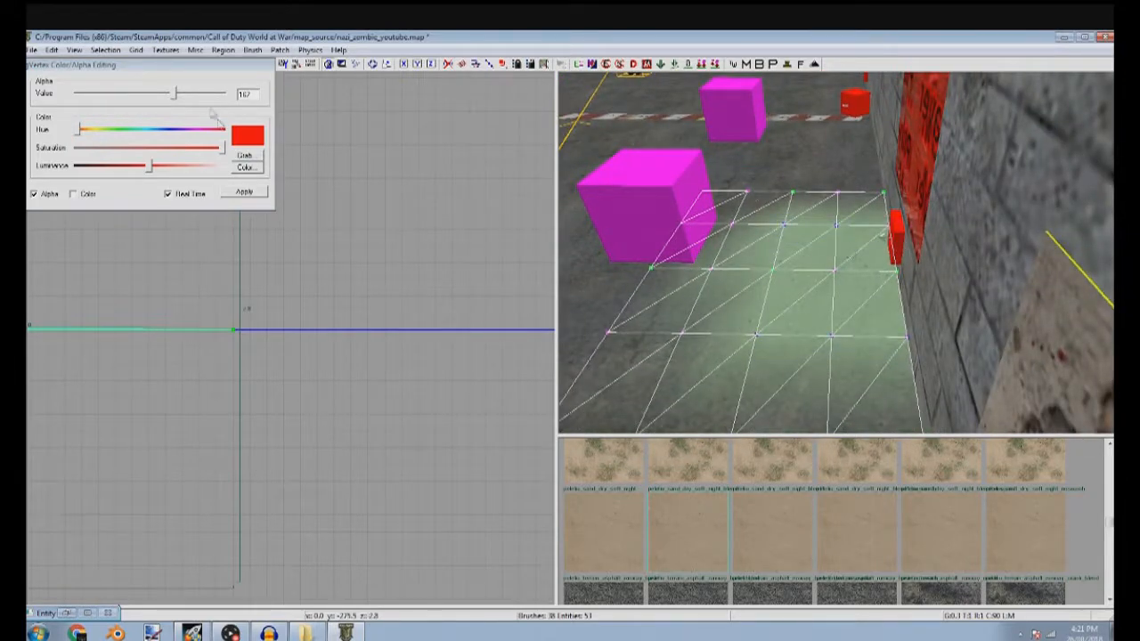
left_click_drag(178, 93, 207, 94)
key("Escape")
key("Escape")
Duplicate the blended sand patch and place the copies against the wall in front of the other two windows
right_click_drag(750, 205, 744, 313)
mouse_move(766, 245)
right_mouse_down()
mouse_move(753, 237)
mouse_move(807, 241)
mouse_move(824, 228)
mouse_move(757, 236)
right_mouse_up()
right_click_drag(898, 305, 766, 250)
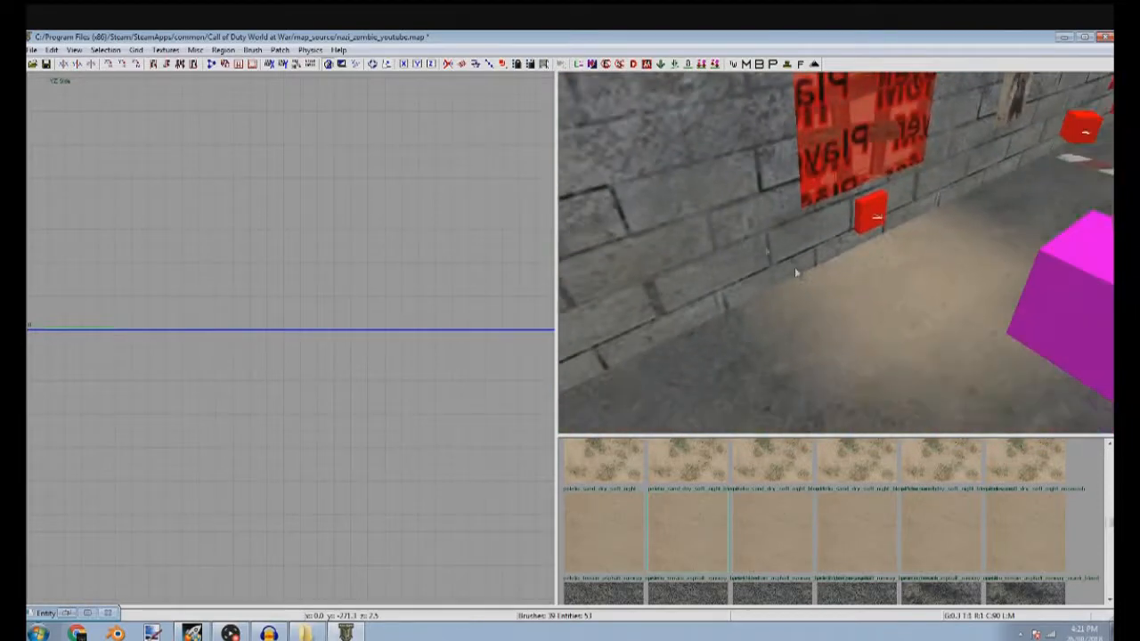
right_click_drag(858, 261, 792, 244)
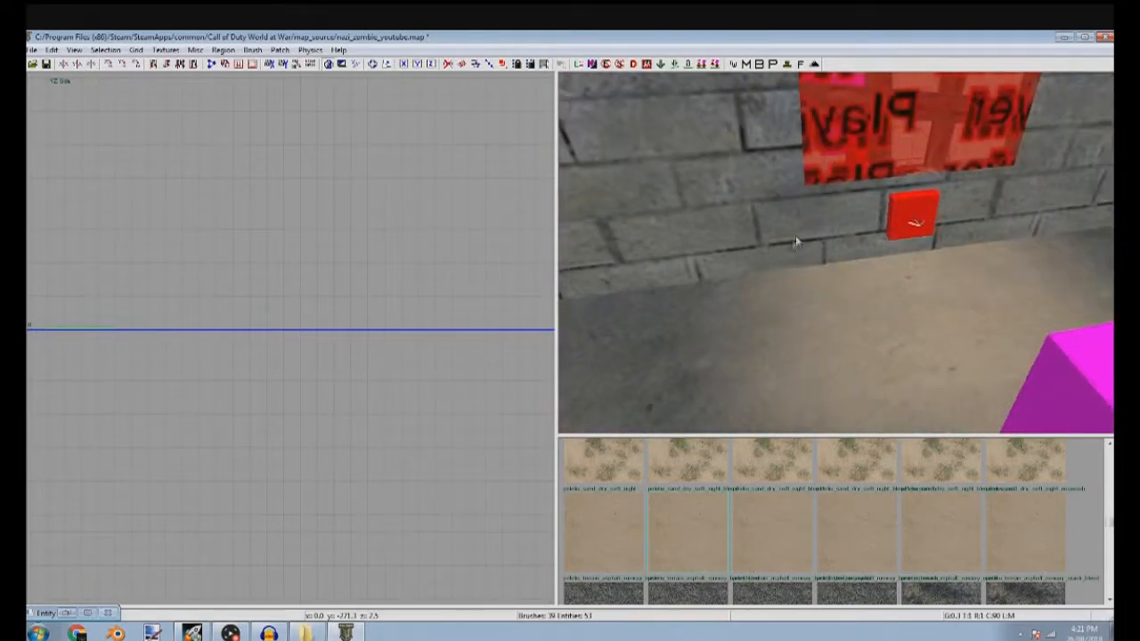
left_click(864, 302, "shift")
right_click_drag(864, 302, 662, 311)
scroll(363, 311, "down", 12)
key("ctrl+Tab")
scroll(352, 319, "down", 6)
mouse_move(354, 317)
left_mouse_down()
mouse_move(242, 321)
mouse_move(345, 317)
mouse_move(300, 322)
mouse_move(238, 363)
left_mouse_up()
scroll(252, 333, "up", 5)
scroll(267, 318, "down", 8)
key("space")
scroll(344, 316, "up", 9)
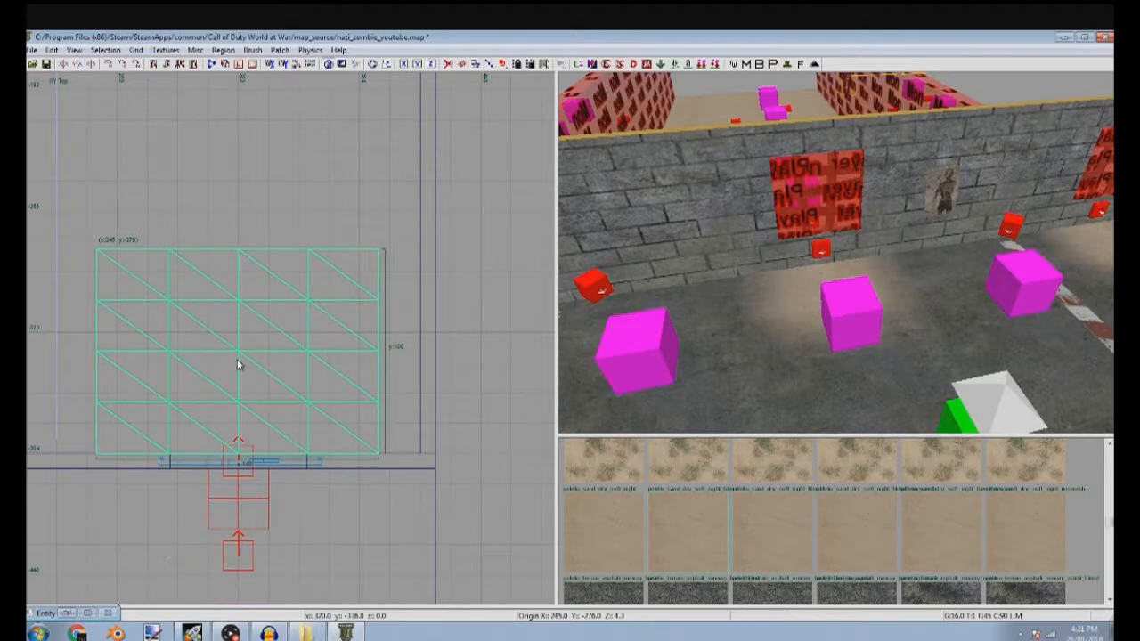
key("Escape")
right_click_drag(847, 222, 739, 230)
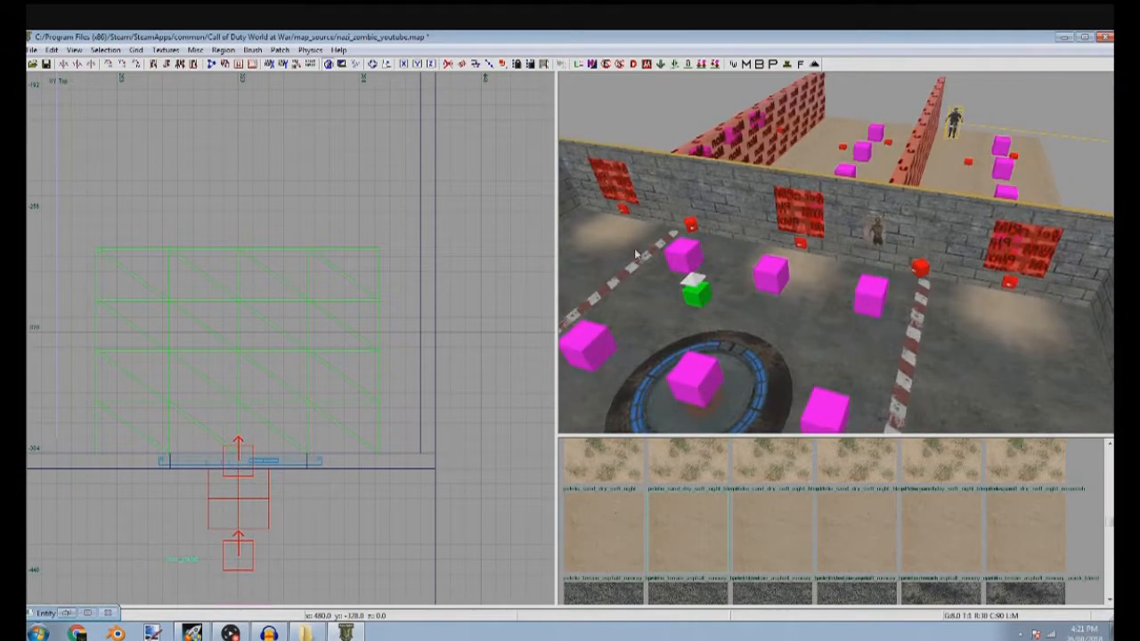
Select the red and white striped floor line and duplicate it
right_click_drag(771, 307, 759, 302)
left_click(728, 244, "shift")
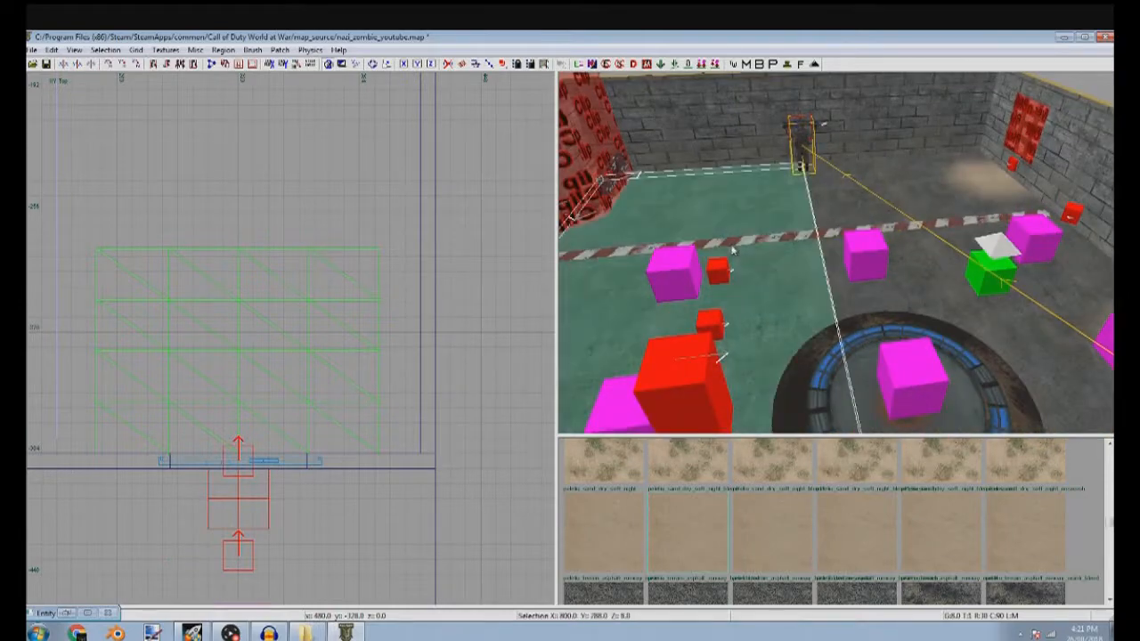
left_click(732, 244, "shift")
left_click(751, 289, "shift")
scroll(300, 357, "down", 5)
key("space")
scroll(229, 374, "up", 3)
Reshape the striped copy into a 120 by 120 square and place it on the open floor near the figure
left_click_drag(238, 410, 387, 237)
scroll(387, 237, "down", 3)
right_click_drag(387, 237, 392, 383)
scroll(399, 227, "down", 3)
left_click_drag(378, 153, 373, 205)
scroll(364, 241, "up", 5)
left_click_drag(406, 141, 418, 280)
right_click_drag(499, 356, 417, 310)
left_click_drag(487, 360, 423, 358)
left_click_drag(355, 392, 348, 408)
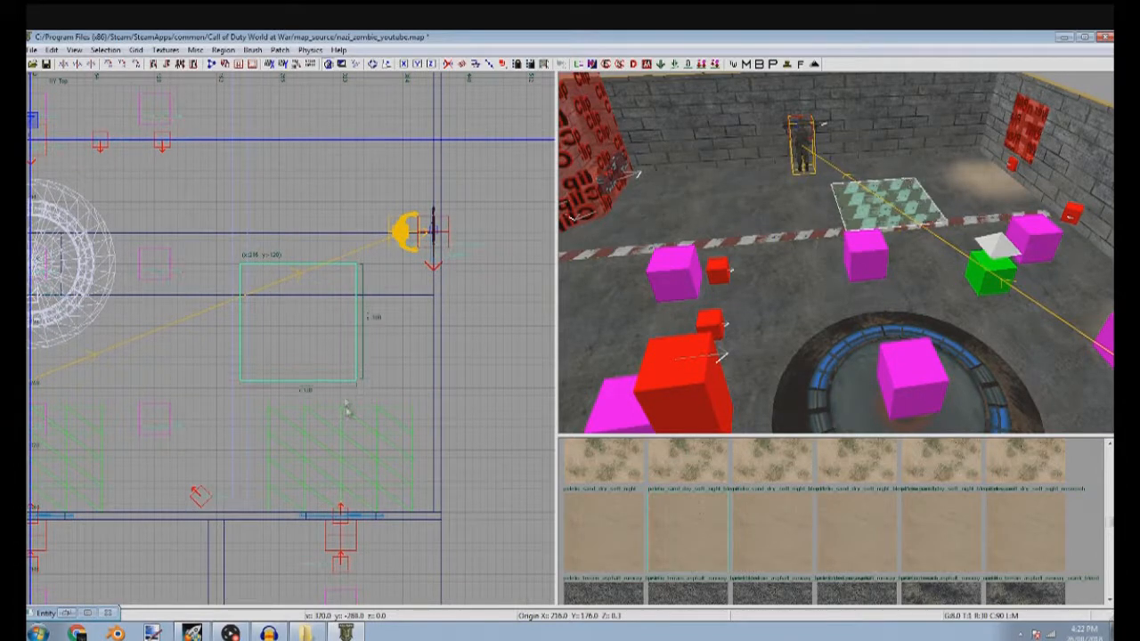
left_click_drag(337, 302, 360, 263)
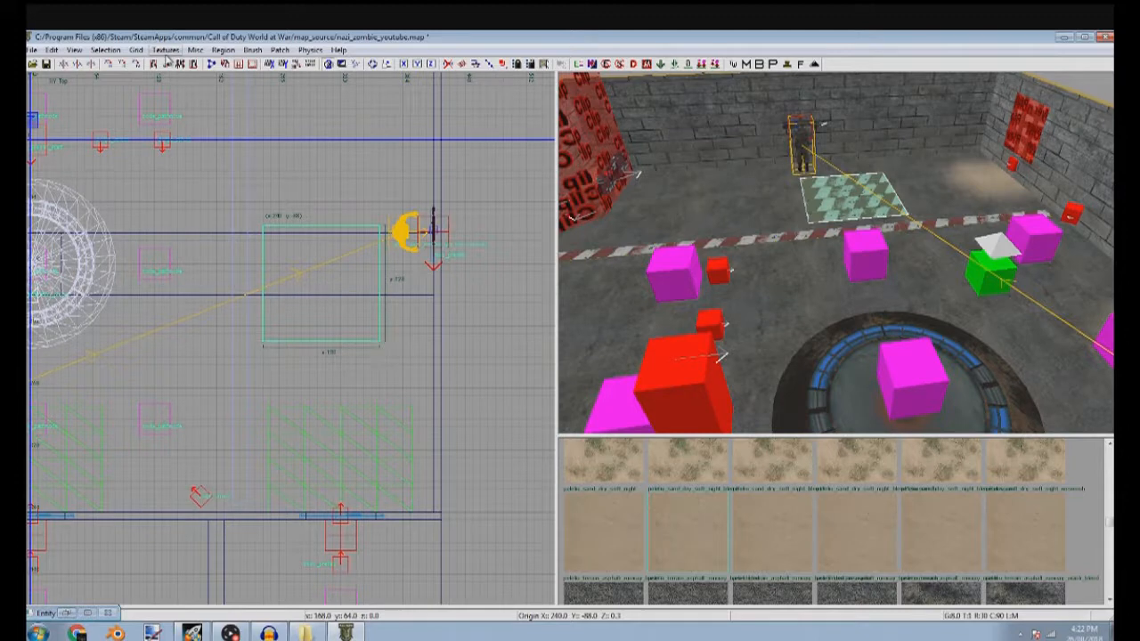
Load the decal textures and apply decal_blood_pool_big to the square floor patch, fitting the texture to it
left_click(166, 50)
mouse_move(200, 241)
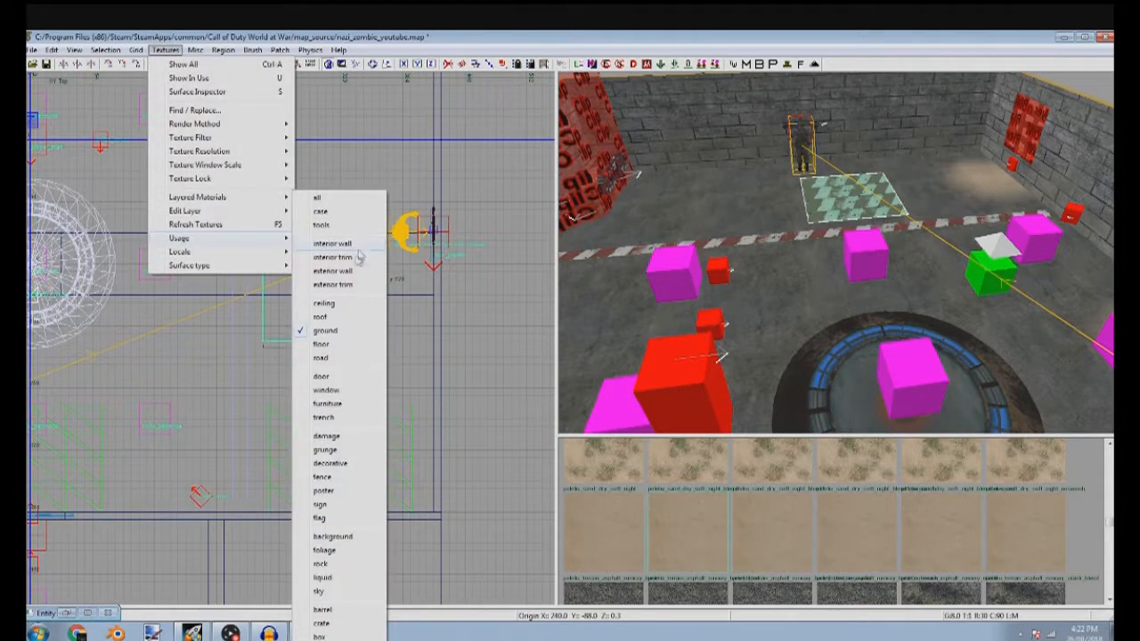
scroll(831, 265, "up", 3)
key("Escape")
left_click(840, 266, "ctrl+shift")
left_click(758, 537)
key("s")
left_click(382, 331)
left_click(808, 284)
left_click(804, 270, "shift")
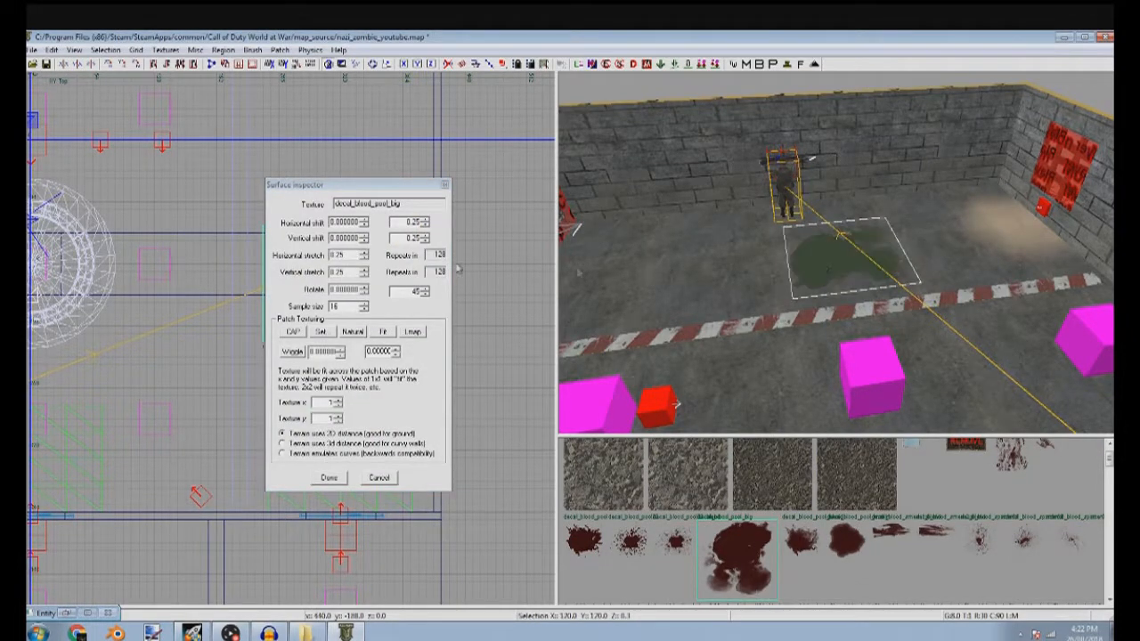
Shrink the blood pool patch, refit its texture and reposition it on the floor between the figure and the window
key("s")
left_click(444, 187)
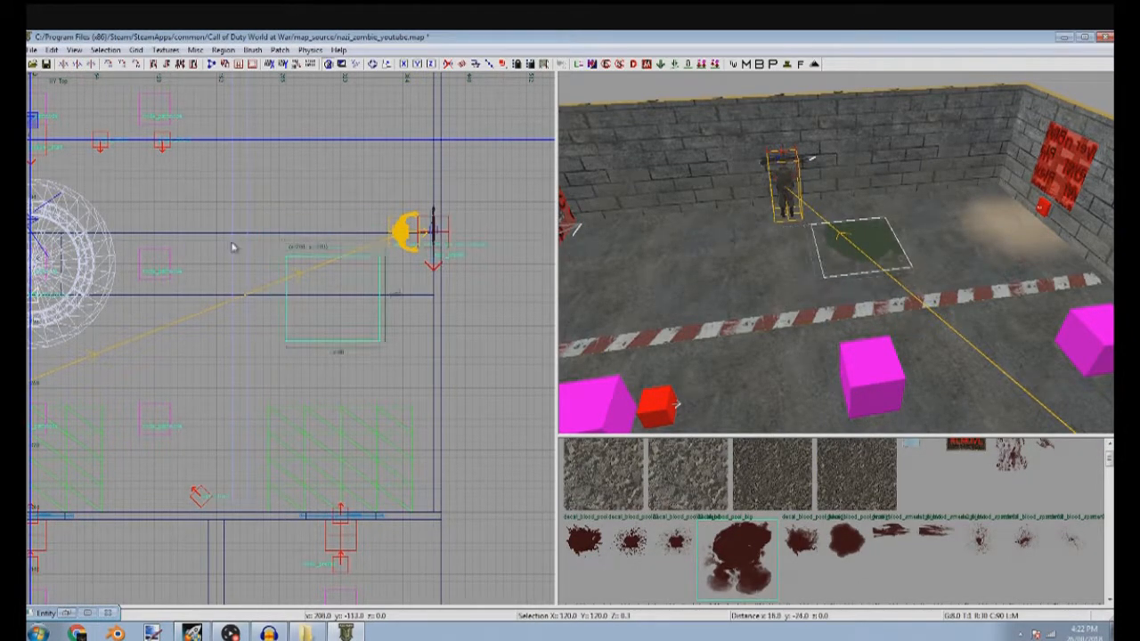
key("s")
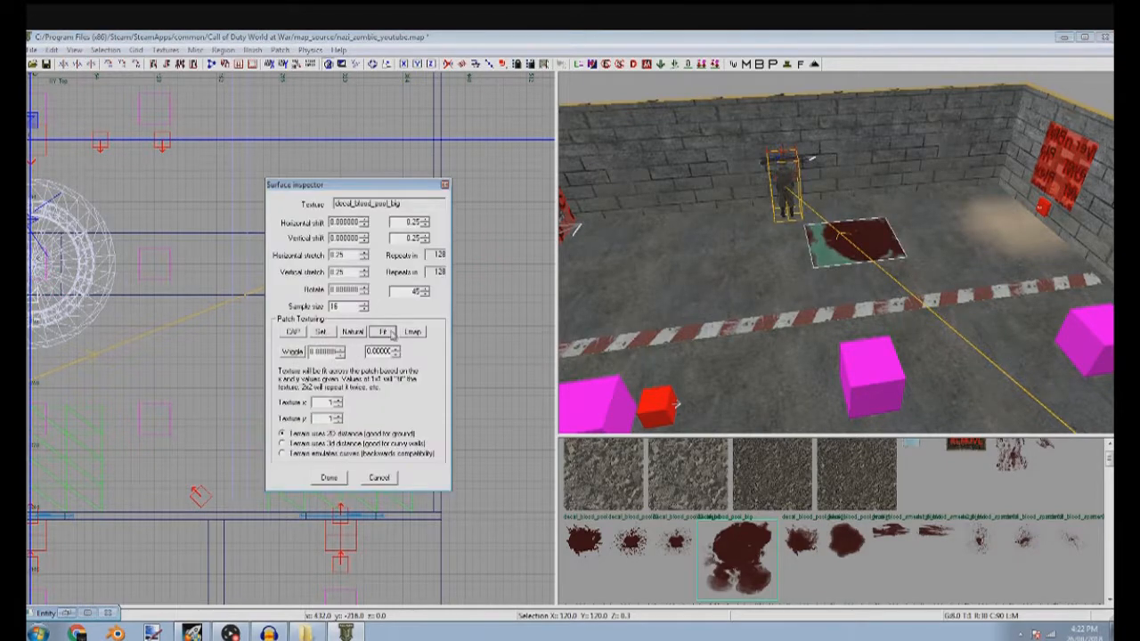
key("Escape")
key("Escape")
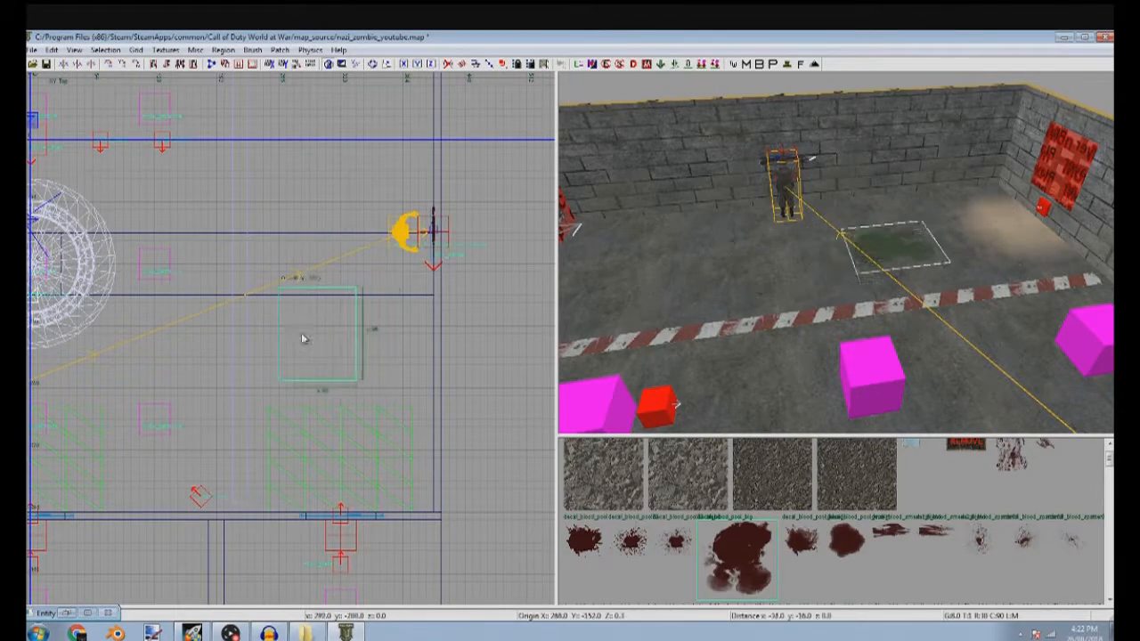
Duplicate the blood pool patch and place copies on the floor across the room
scroll(299, 303, "down", 3)
key("Escape")
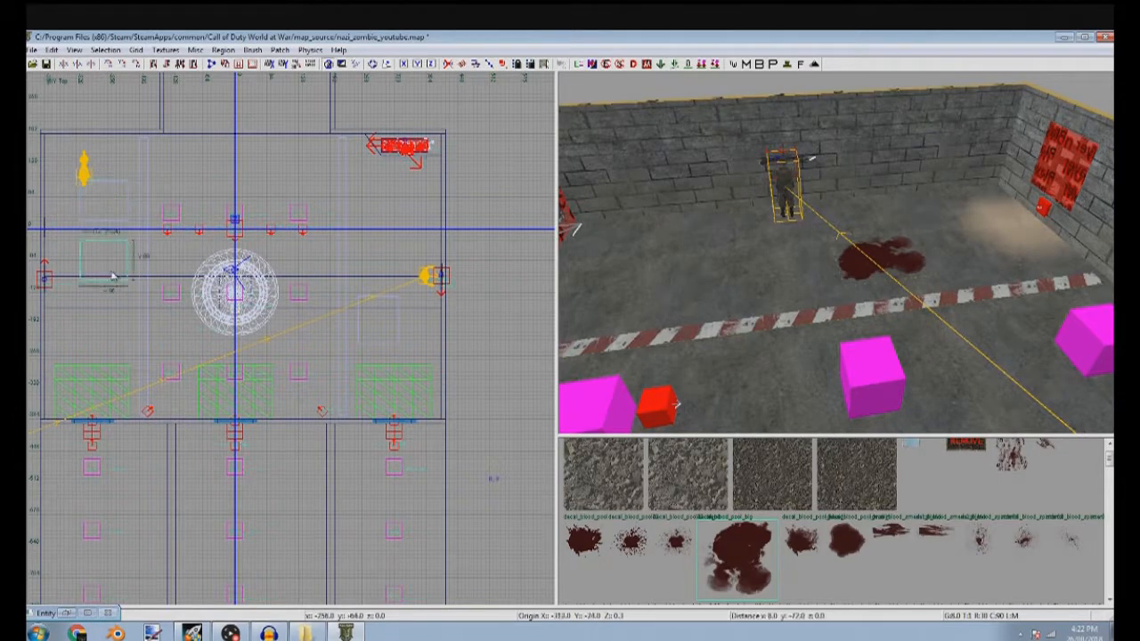
scroll(122, 355, "up", 2)
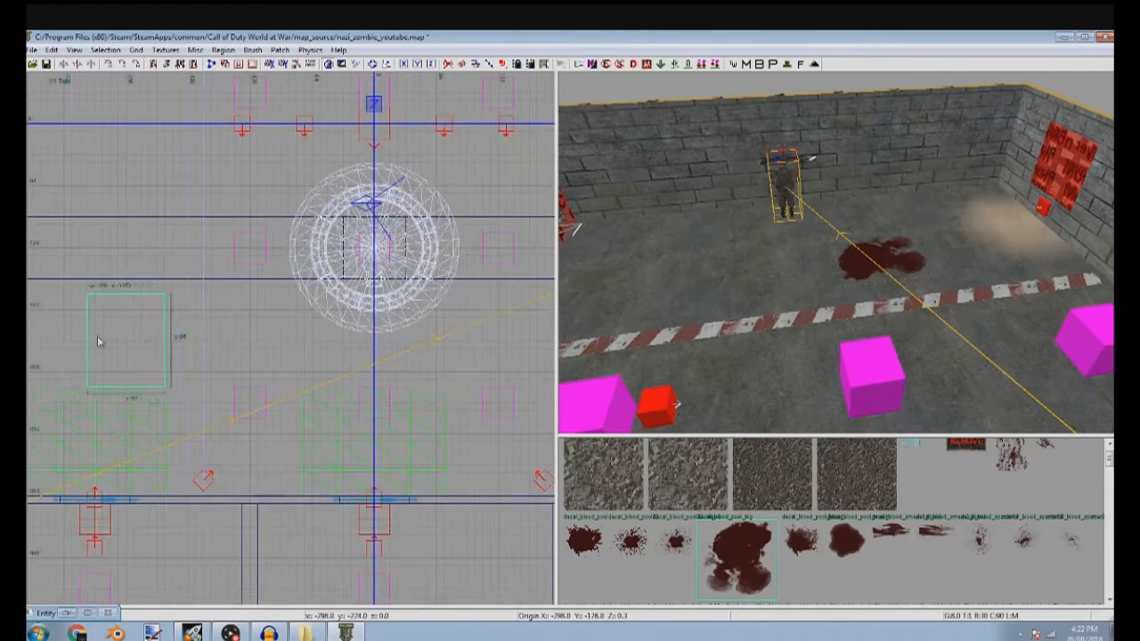
Shrink a blood patch copy to 72 by 72 and apply decal_blood_pool_blend, fitting the texture to it
right_click_drag(653, 295, 656, 295)
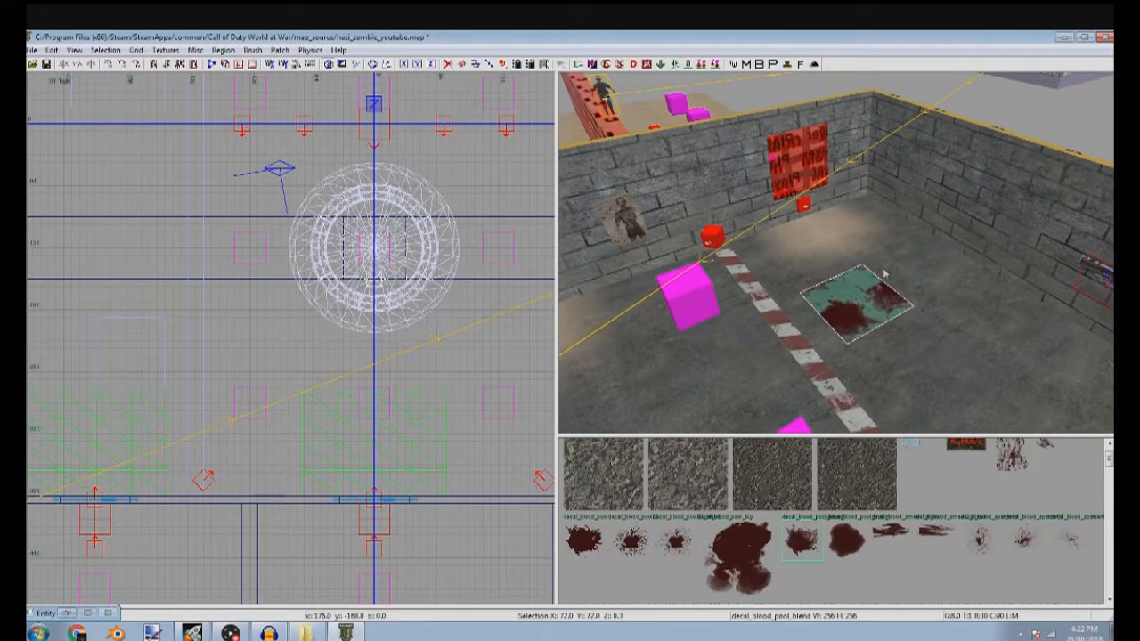
left_click(859, 314, "shift")
key("s")
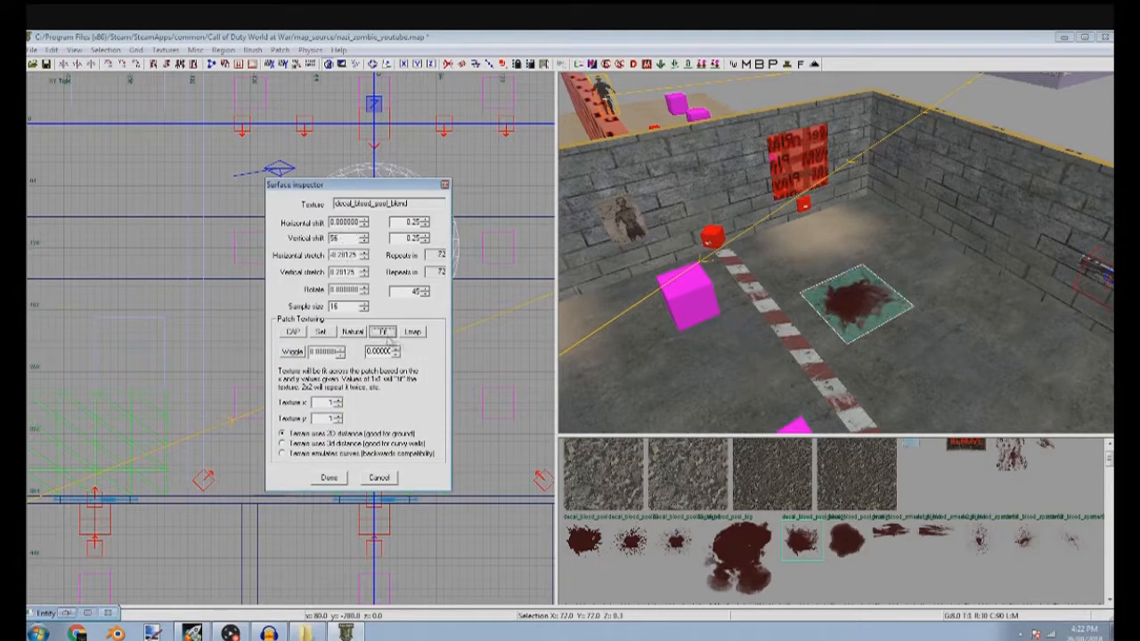
key("Escape")
left_click(860, 316, "shift")
Fit decal_blood_pool_blend to the blood patch beside the corridor's brick corner and resize the patch to 64 units wide
scroll(318, 356, "down", 3)
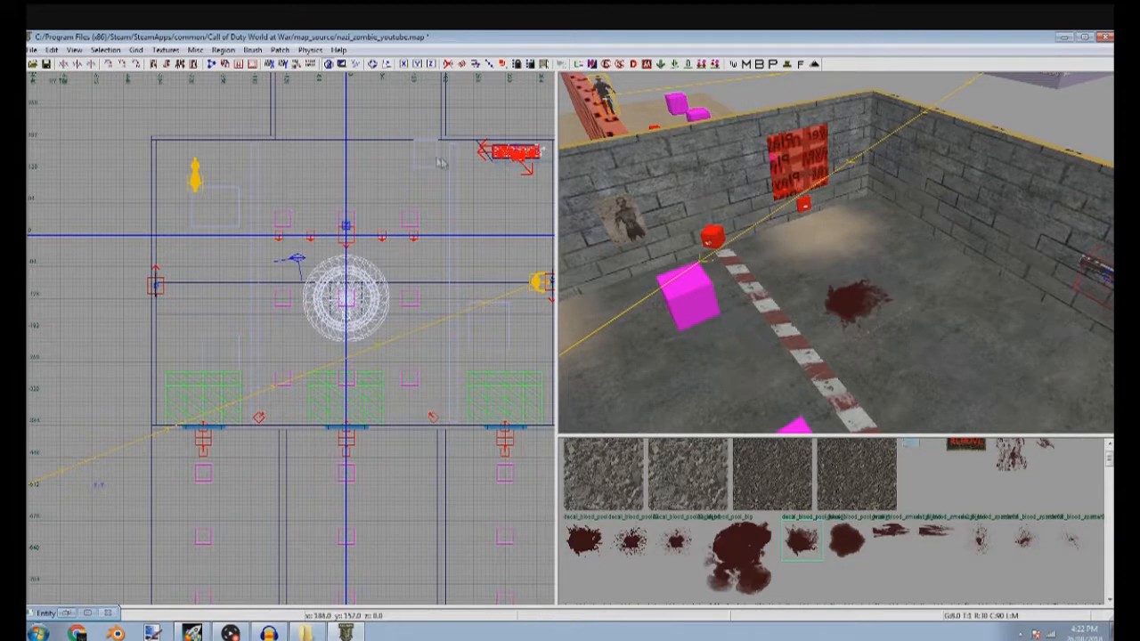
right_click_drag(852, 231, 853, 231)
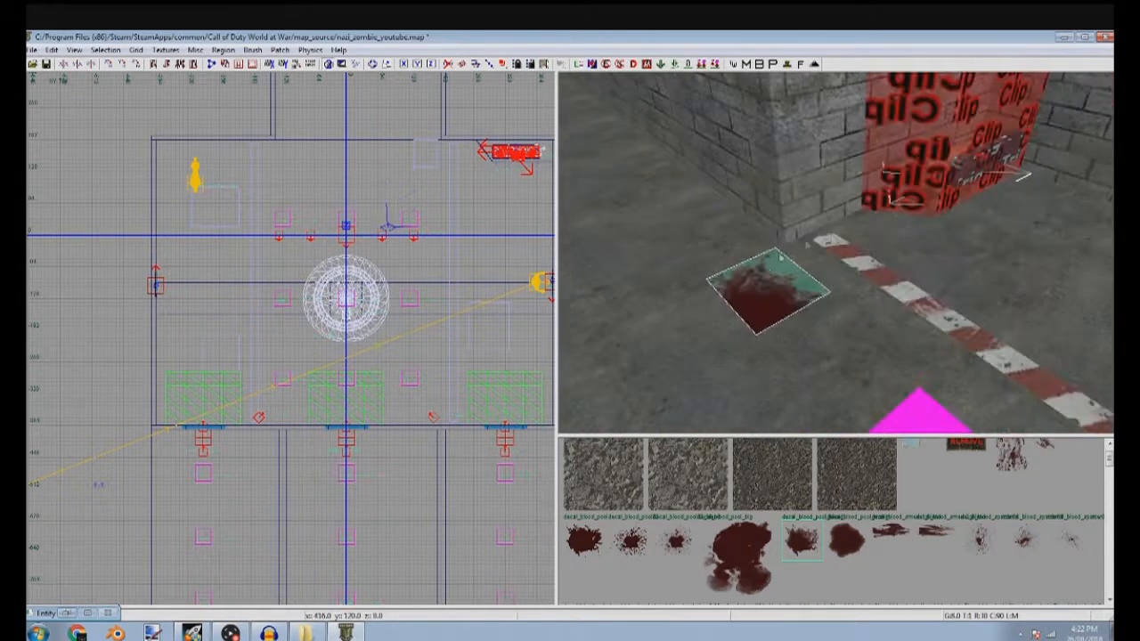
left_click(768, 284, "shift")
key("s")
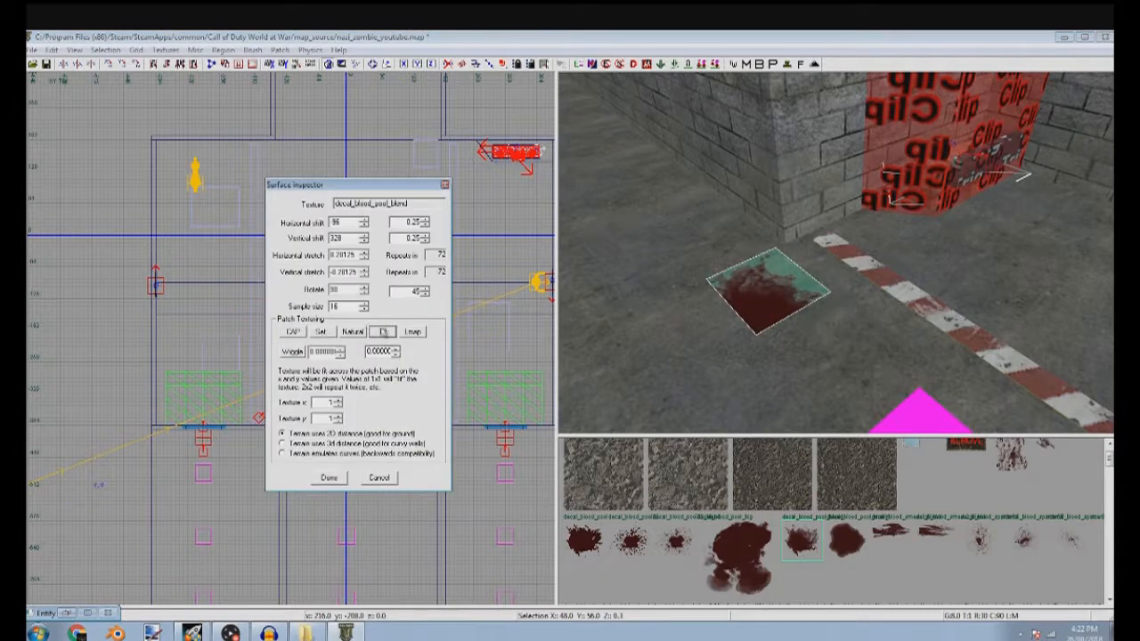
left_click(383, 332)
key("Return")
scroll(410, 174, "up", 3)
key("Escape")
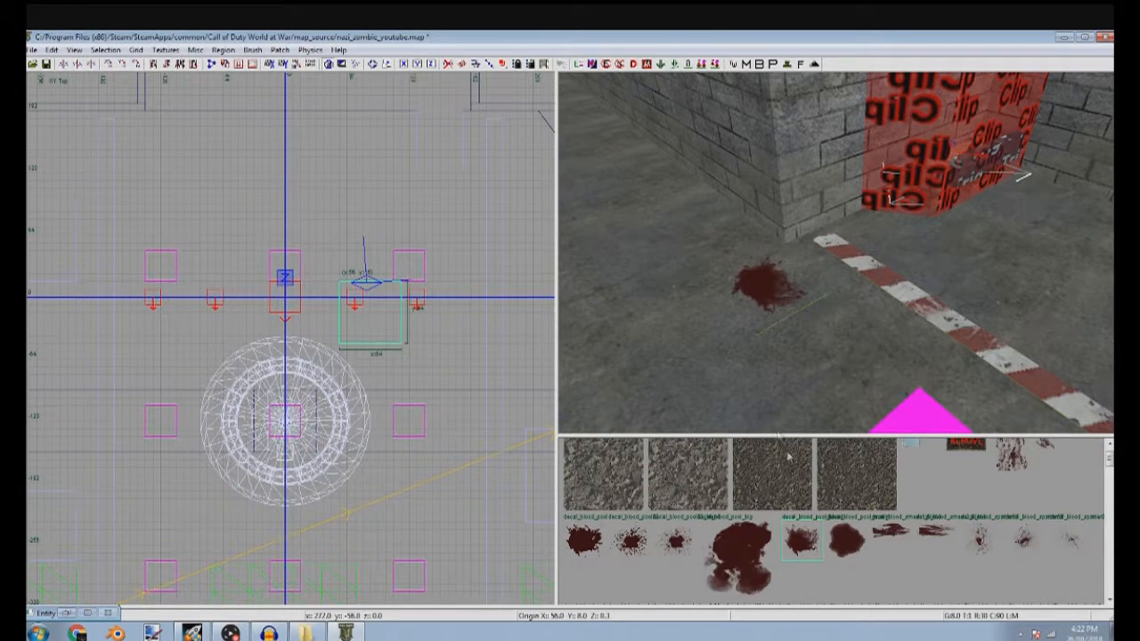
Apply the round blood pool decal to the large patch beside the teleporter pad, fitting the texture to it
scroll(792, 515, "down", 10)
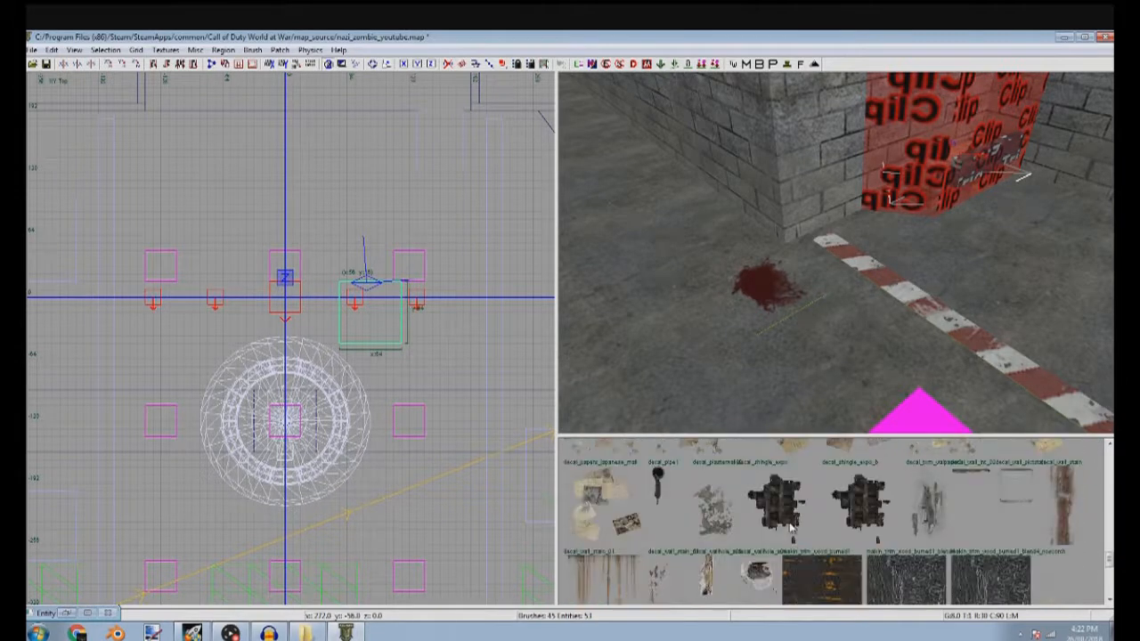
scroll(789, 526, "down", 3)
left_click(772, 297, "shift")
left_click(770, 304, "shift")
right_click_drag(768, 309, 775, 389)
left_click(784, 385, "shift")
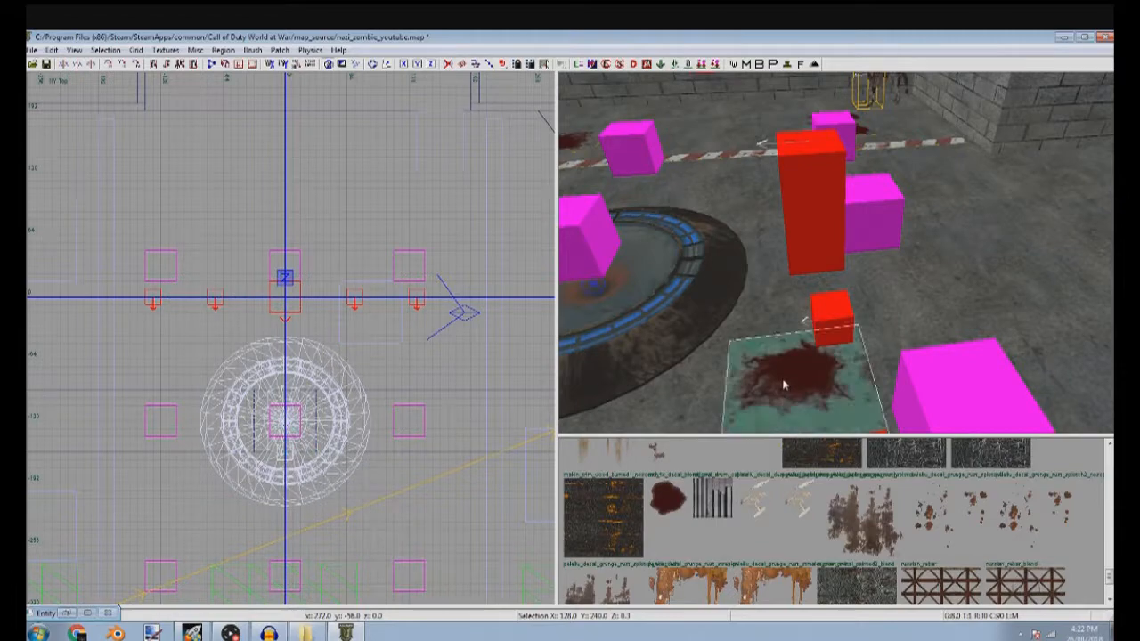
left_click(667, 500)
key("s")
left_click(381, 332)
key("Escape")
key("Escape")
Duplicate the concrete brick wall next to the corridor entrance and position the copy at the opening
mouse_move(713, 326)
right_mouse_down()
mouse_move(695, 401)
mouse_move(757, 374)
mouse_move(784, 401)
mouse_move(828, 392)
mouse_move(815, 365)
mouse_move(743, 348)
mouse_move(828, 312)
mouse_move(784, 321)
mouse_move(810, 357)
mouse_move(793, 325)
mouse_move(757, 329)
mouse_move(775, 348)
mouse_move(802, 312)
mouse_move(834, 312)
right_mouse_up()
left_click(830, 307, "shift")
left_click(846, 309, "shift")
left_click(846, 314, "shift")
scroll(194, 221, "down", 3)
scroll(213, 225, "up", 7)
mouse_move(193, 258)
left_mouse_down()
mouse_move(220, 267)
mouse_move(211, 247)
mouse_move(217, 258)
mouse_move(248, 239)
left_mouse_up()
scroll(241, 193, "down", 2)
key("3")
scroll(221, 236, "up", 3)
scroll(230, 250, "down", 3)
left_click_drag(190, 298, 196, 284)
Shrink the wall copy into a narrow pillar 40 units deep and fit it against the corridor wall
right_click_drag(197, 284, 409, 293)
left_click_drag(156, 254, 426, 258)
scroll(433, 259, "up", 5)
left_click_drag(450, 312, 373, 270)
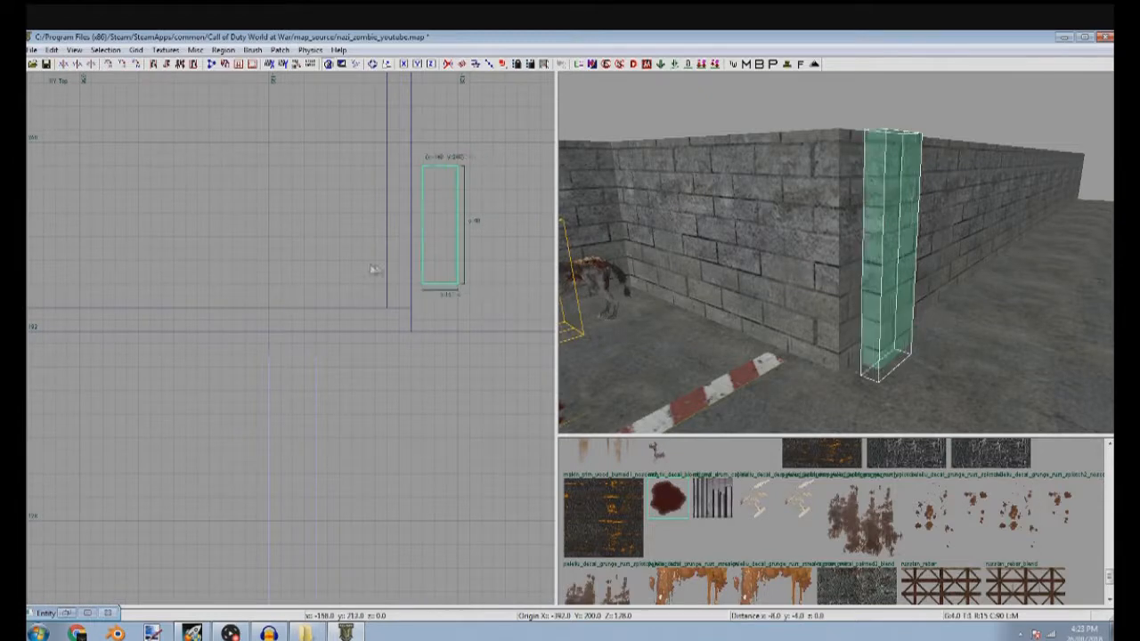
right_click_drag(468, 262, 397, 268)
left_click_drag(468, 263, 491, 264)
Duplicate the pillar and resize the copy into a matching pillar on the opposite side of the corridor entrance
key("space")
mouse_move(354, 249)
left_mouse_down()
mouse_move(343, 224)
mouse_move(352, 236)
left_mouse_up()
scroll(352, 236, "down", 4)
right_click_drag(490, 244, 253, 233)
left_click_drag(135, 255, 370, 258)
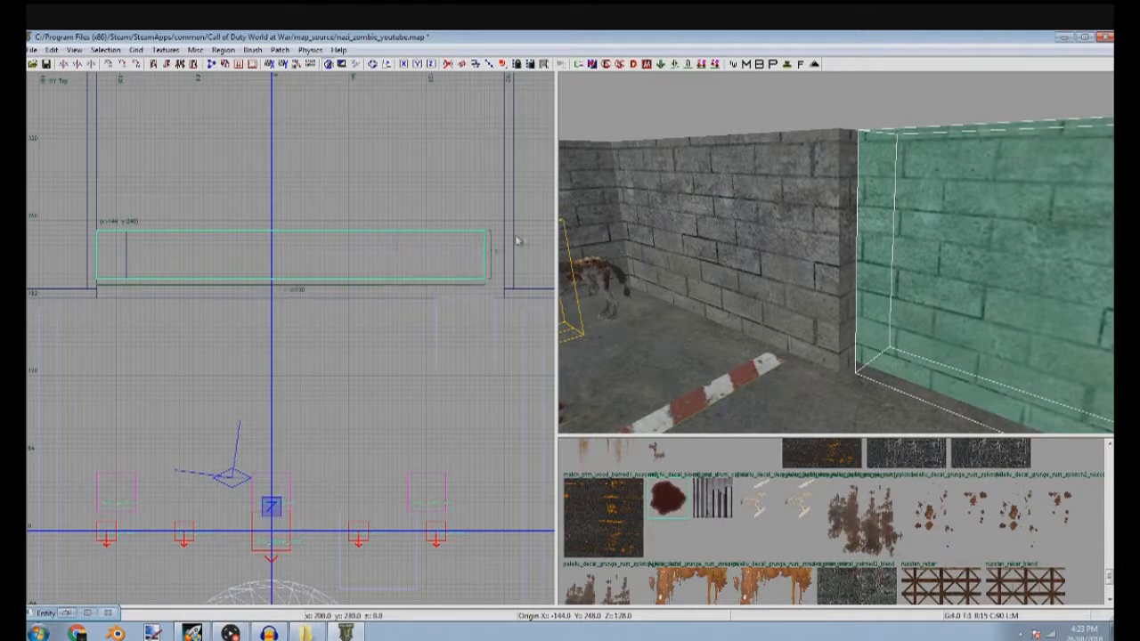
left_click_drag(96, 261, 467, 259)
scroll(467, 259, "up", 4)
Check the new pillars' exposed faces and list only the textures used in the map
mouse_move(674, 231)
right_mouse_down()
mouse_move(712, 294)
mouse_move(936, 223)
mouse_move(910, 226)
mouse_move(909, 243)
mouse_move(935, 250)
right_mouse_up()
key("Escape")
left_click(869, 232, "shift")
left_click(937, 255, "shift")
left_click(941, 260, "shift")
left_click(167, 50)
left_click(171, 81)
key("Escape")
Apply the concrete block wall texture to the pillar's exposed caulk face
left_click(958, 323, "ctrl+shift")
right_click_drag(968, 335, 966, 339)
left_click(965, 339, "ctrl+shift")
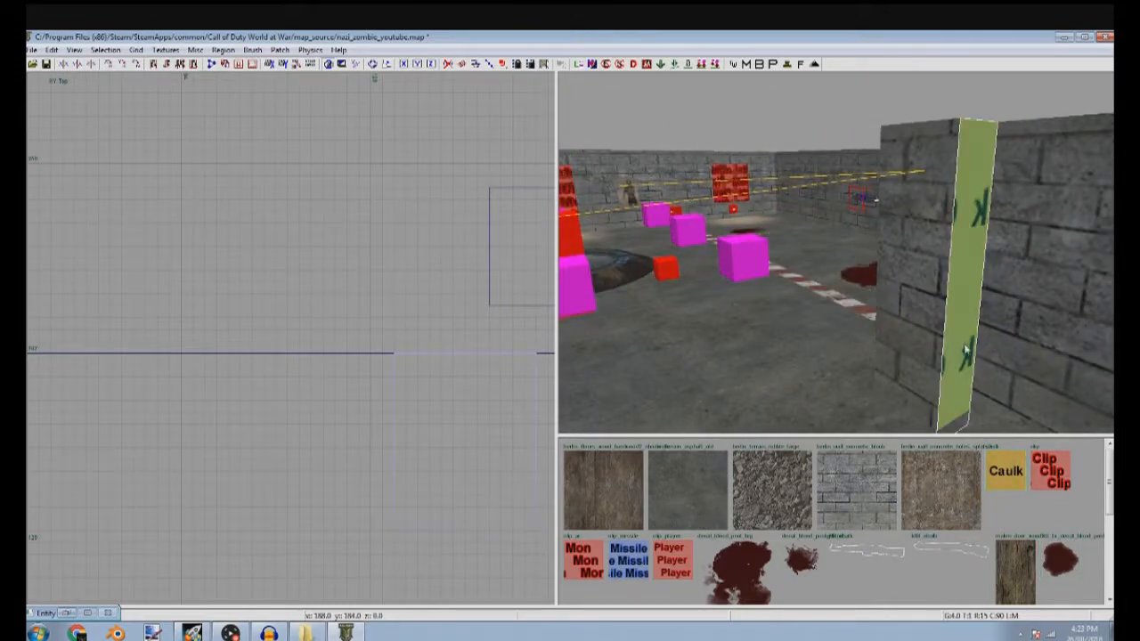
right_click_drag(850, 390, 852, 287)
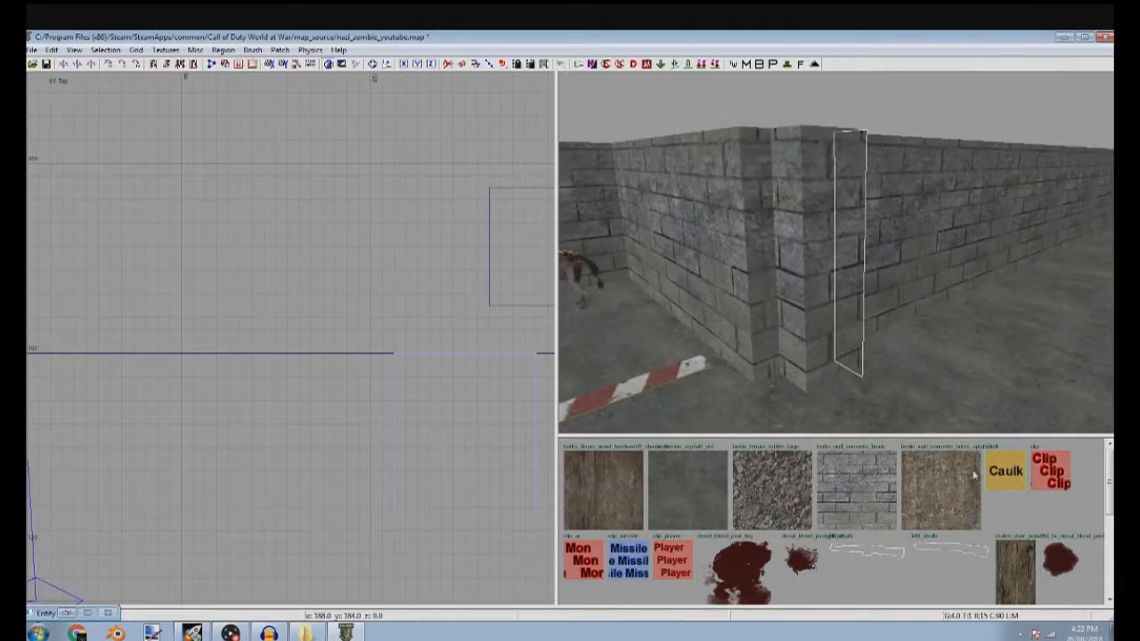
right_click_drag(857, 341, 823, 339)
left_click(783, 343, "shift")
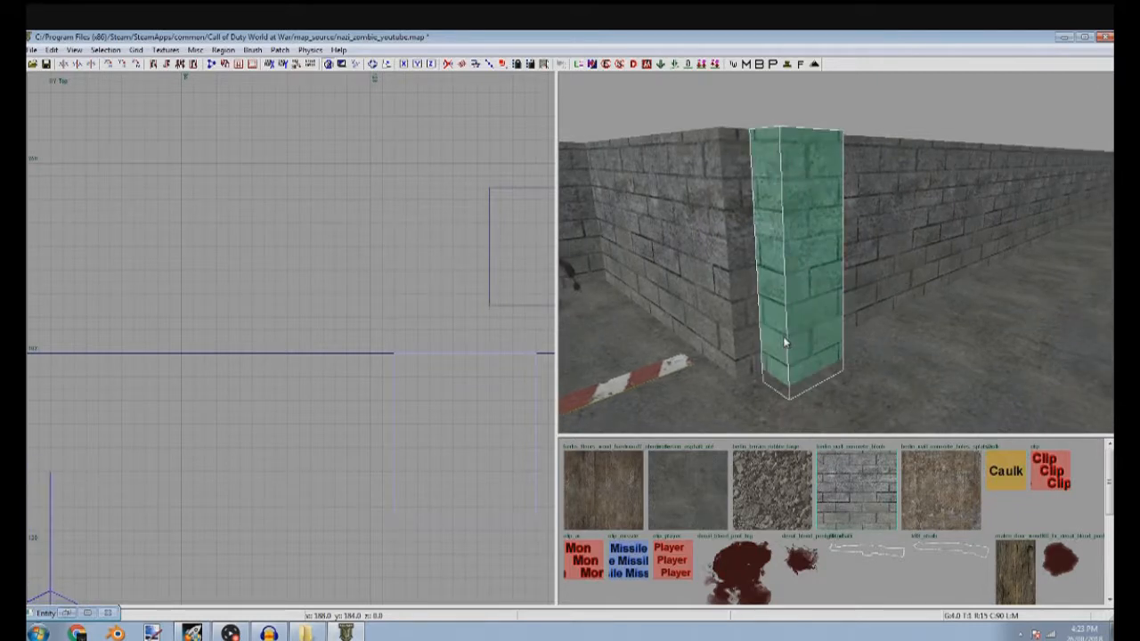
key("Escape")
Duplicate the pillar beside the blood pool and stretch the copy to 288 units, spanning the opening between both pillars
mouse_move(900, 356)
right_mouse_down()
mouse_move(899, 294)
mouse_move(857, 228)
right_mouse_up()
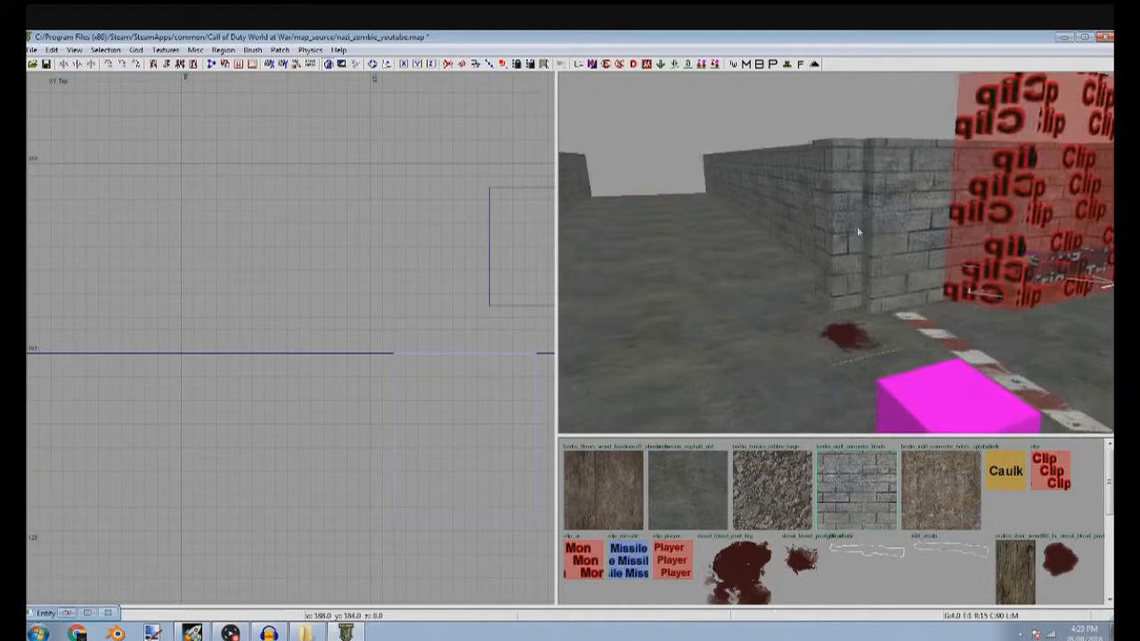
left_click(854, 230, "shift")
scroll(317, 290, "down", 5)
scroll(321, 288, "up", 4)
mouse_move(382, 279)
left_mouse_down()
mouse_move(385, 266)
mouse_move(123, 289)
mouse_move(394, 281)
left_mouse_up()
scroll(353, 264, "down", 4)
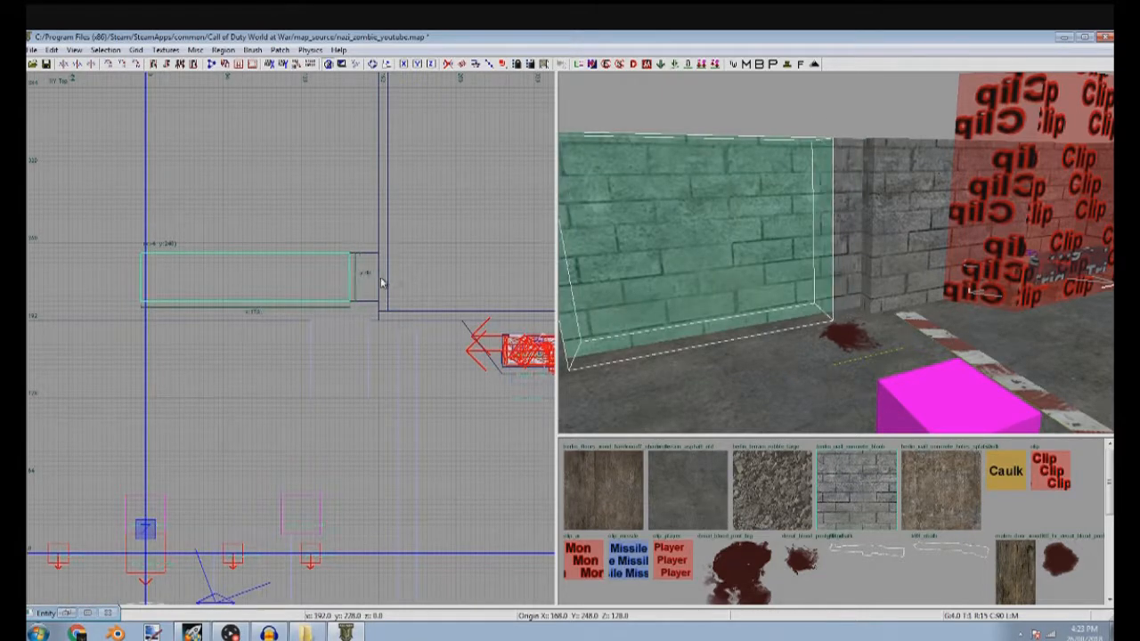
scroll(382, 283, "down", 4)
right_click_drag(318, 299, 526, 323)
scroll(501, 321, "up", 5)
left_click_drag(223, 286, 217, 286)
Raise the bottom of the spanning brush in the front view to form a lintel 20 units high
key("ctrl+Tab")
scroll(276, 307, "down", 3)
left_click_drag(343, 401, 344, 312)
scroll(435, 281, "up", 4)
scroll(317, 295, "up", 4)
key("Escape")
left_click(664, 160, "shift")
scroll(666, 159, "up", 4)
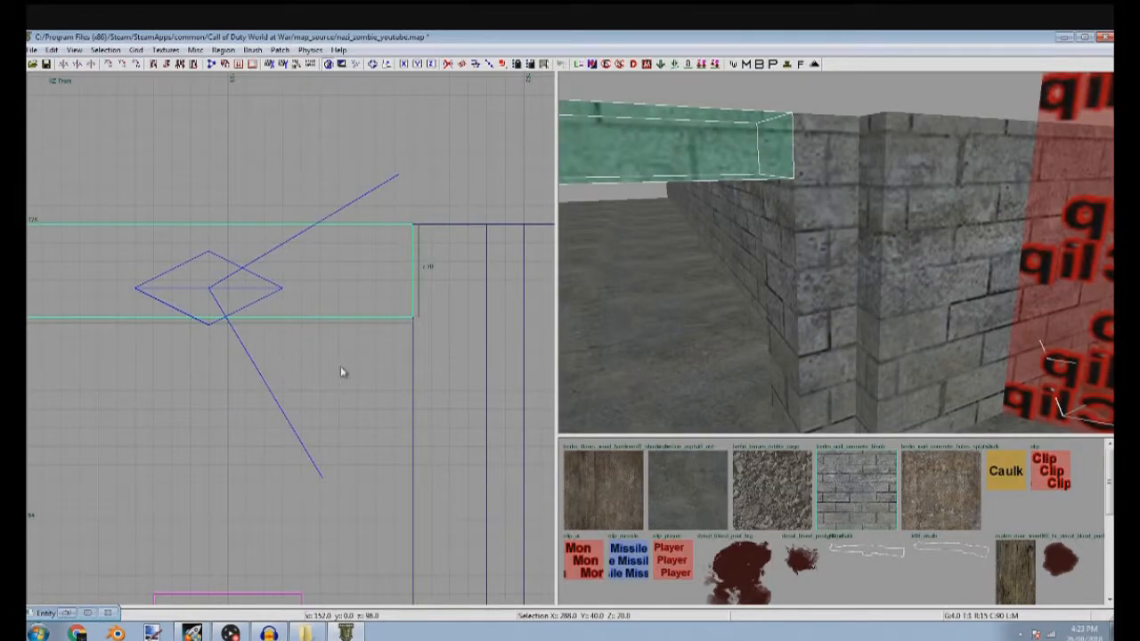
Lower the lintel's bottom edge slightly on a finer grid to line up with the pillars' brick course
left_click_drag(340, 372, 340, 390)
scroll(392, 331, "up", 4)
scroll(405, 349, "up", 2)
key("ctrl+z")
key("Escape")
scroll(799, 212, "up", 4)
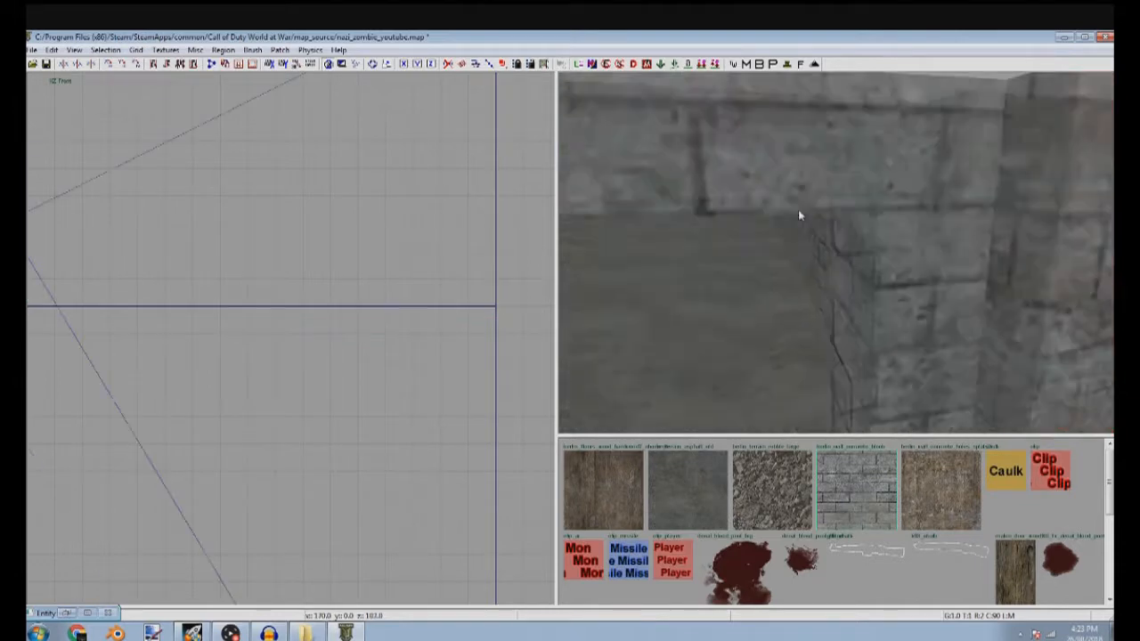
Apply the concrete block wall texture to the lintel's caulked underside
right_click_drag(800, 213, 774, 271)
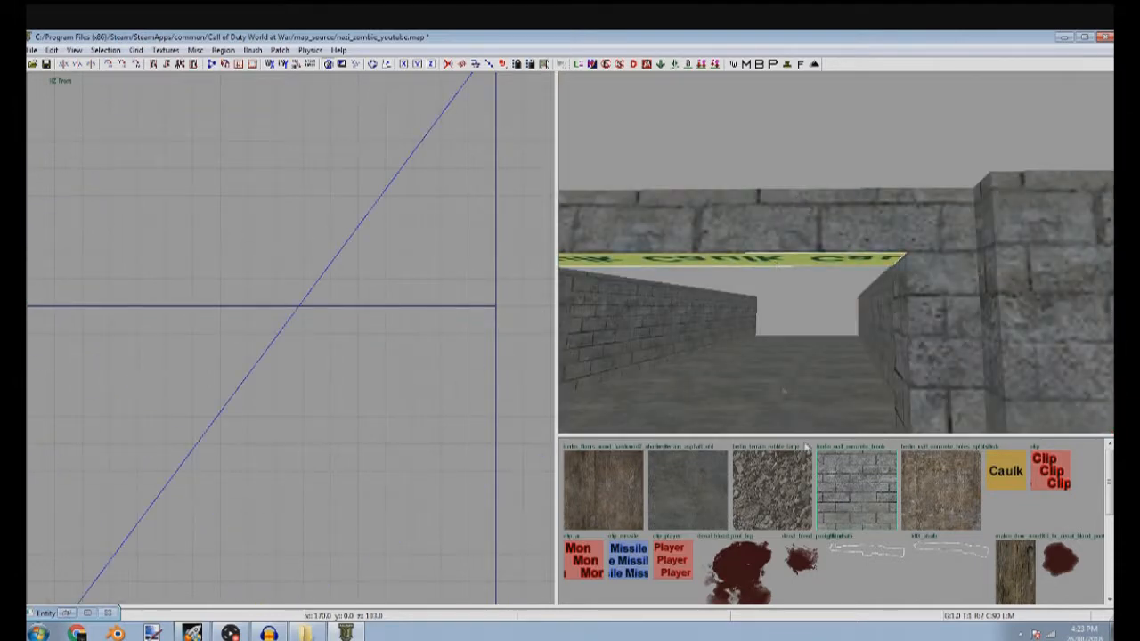
right_click_drag(849, 399, 833, 357)
right_click_drag(851, 291, 838, 264)
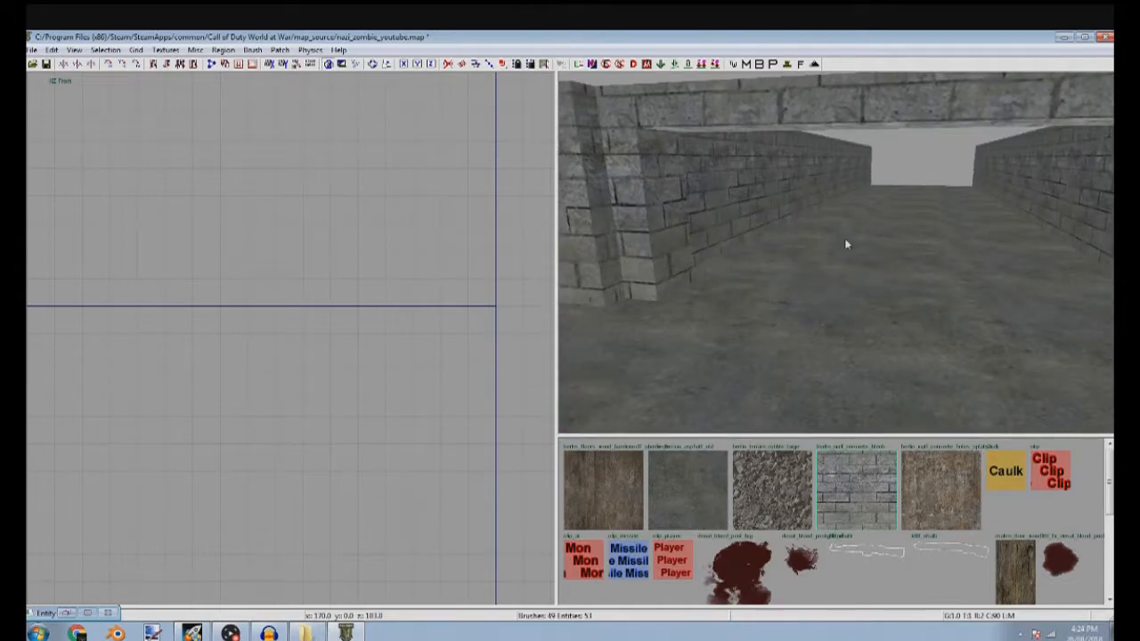
Lower the top of the tall Clip brush in the room's corner to the wall height of 128
right_click_drag(950, 133, 887, 227)
mouse_move(770, 232)
right_mouse_down()
mouse_move(917, 225)
mouse_move(837, 230)
right_mouse_up()
left_click(837, 230, "shift")
key("ctrl+Tab")
middle_click(249, 235, "ctrl")
scroll(243, 241, "down", 3)
right_click_drag(238, 194, 265, 229)
scroll(287, 227, "up", 3)
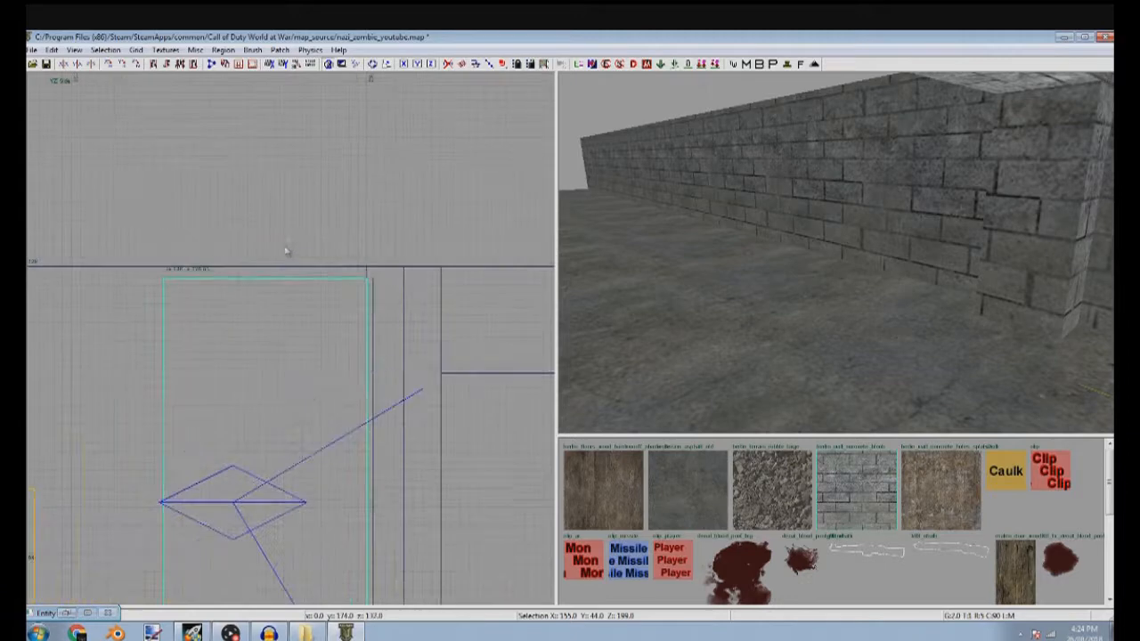
scroll(294, 258, "up", 4)
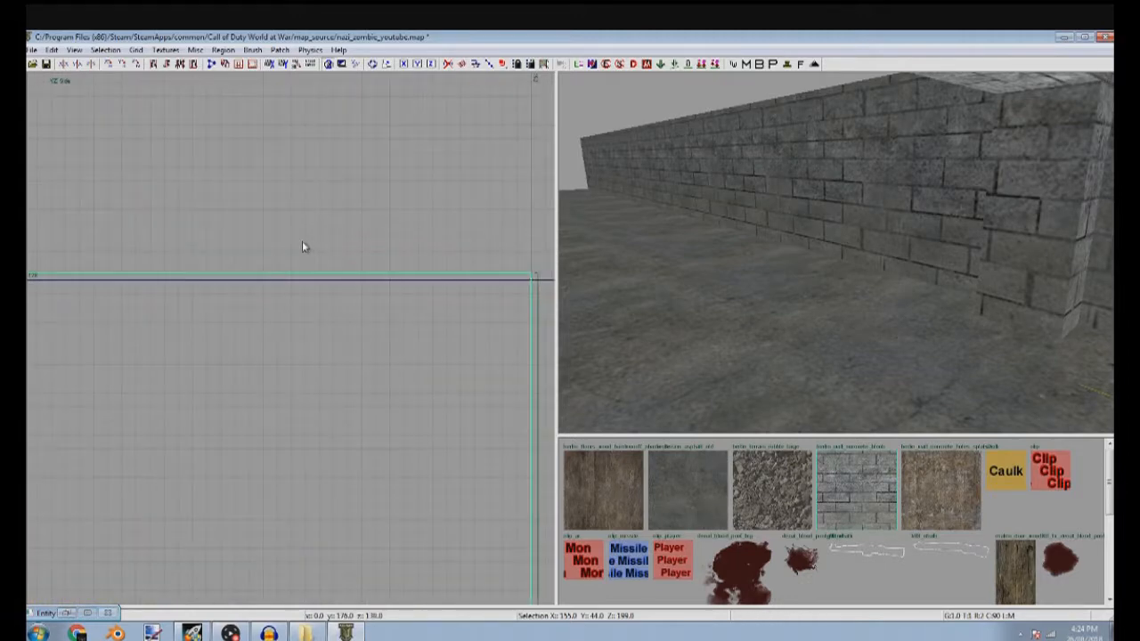
scroll(308, 258, "down", 3)
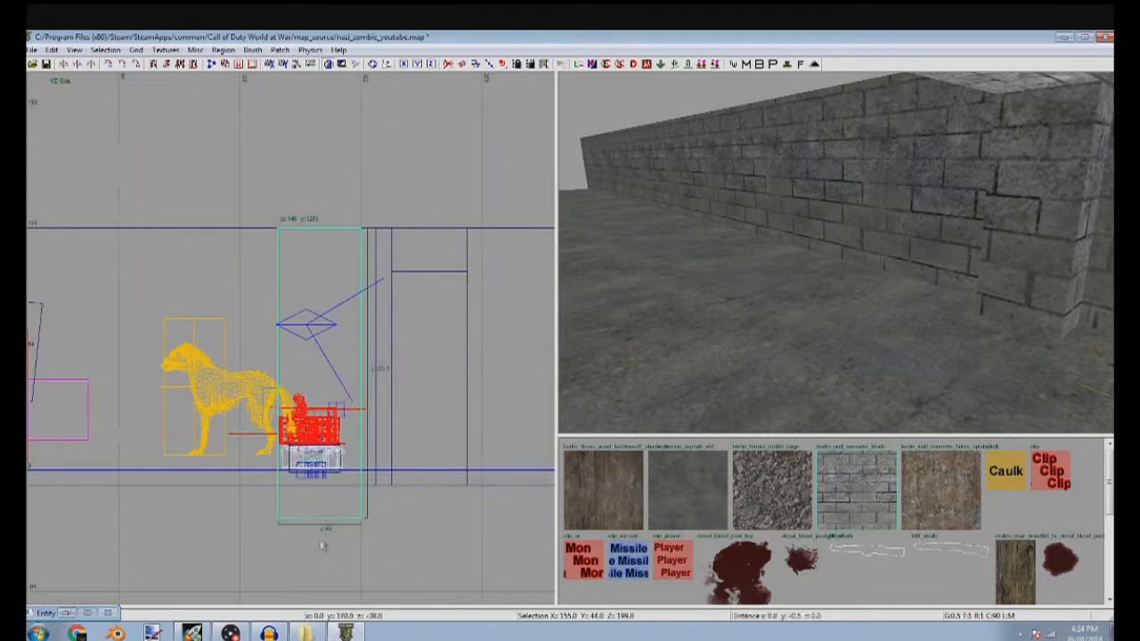
scroll(338, 484, "up", 2)
scroll(338, 484, "up", 2)
key("Escape")
Select the VOLUME brush covering the room and align its upper-left corner with the walls' inner corner in the top view
right_click_drag(713, 285, 678, 278)
right_click_drag(766, 276, 837, 214)
left_click(821, 240, "shift")
scroll(481, 350, "down", 4)
key("ctrl+Tab")
scroll(290, 351, "down", 10)
scroll(271, 354, "down", 5)
left_click_drag(272, 353, 412, 283)
scroll(410, 278, "up", 8)
mouse_move(311, 227)
left_mouse_down()
mouse_move(209, 176)
mouse_move(214, 144)
left_mouse_up()
scroll(198, 162, "up", 5)
scroll(306, 144, "up", 4)
scroll(258, 214, "up", 3)
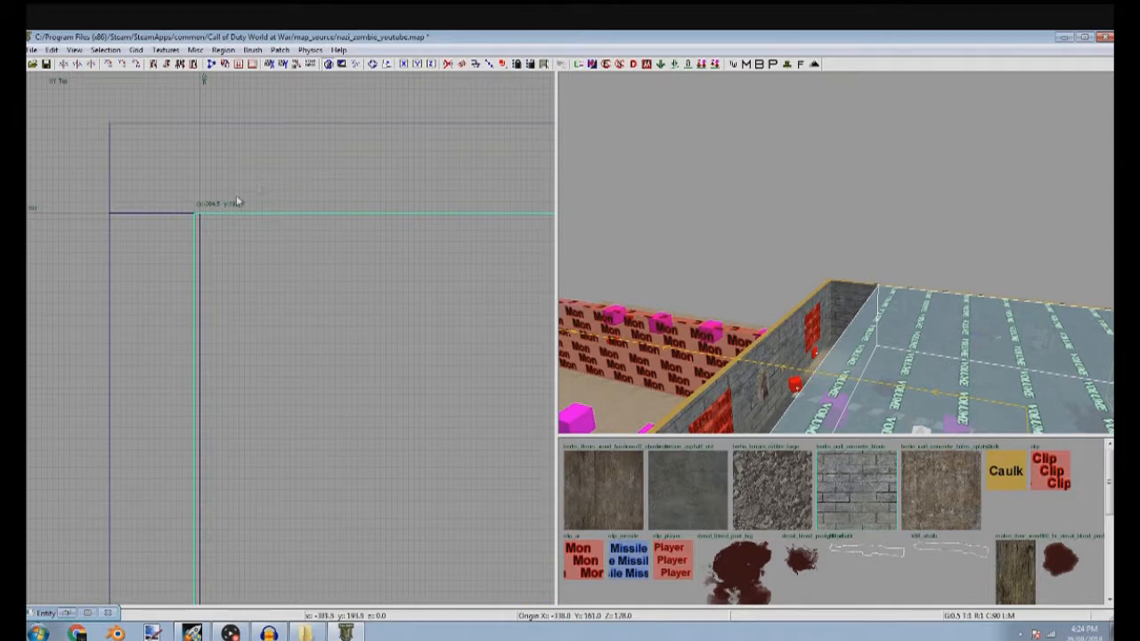
Adjust the VOLUME brush's remaining edges so they meet the inner faces of the room's walls
scroll(223, 293, "down", 10)
right_click_drag(267, 323, 28, 276)
left_click_drag(269, 326, 433, 328)
scroll(432, 275, "up", 6)
left_click_drag(397, 294, 529, 301)
right_click_drag(491, 314, 349, 326)
left_click_drag(392, 341, 377, 339)
scroll(377, 339, "down", 3)
mouse_move(359, 339)
right_mouse_down()
mouse_move(446, 98)
mouse_move(436, 93)
right_mouse_up()
scroll(360, 342, "down", 4)
left_click_drag(334, 413, 364, 554)
scroll(431, 390, "up", 10)
key("Escape")
Look over the teleporter room, its wall weapons, posters and blood decals, and the sand area outside
mouse_move(863, 324)
right_mouse_down()
mouse_move(882, 299)
mouse_move(863, 325)
right_mouse_up()
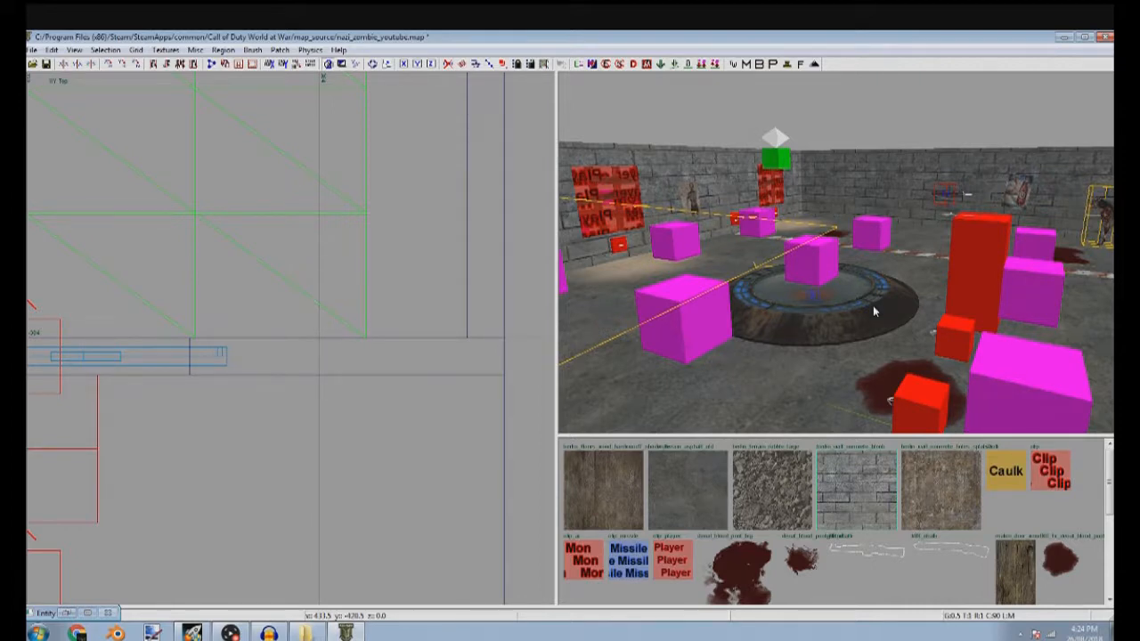
right_click_drag(885, 188, 824, 216)
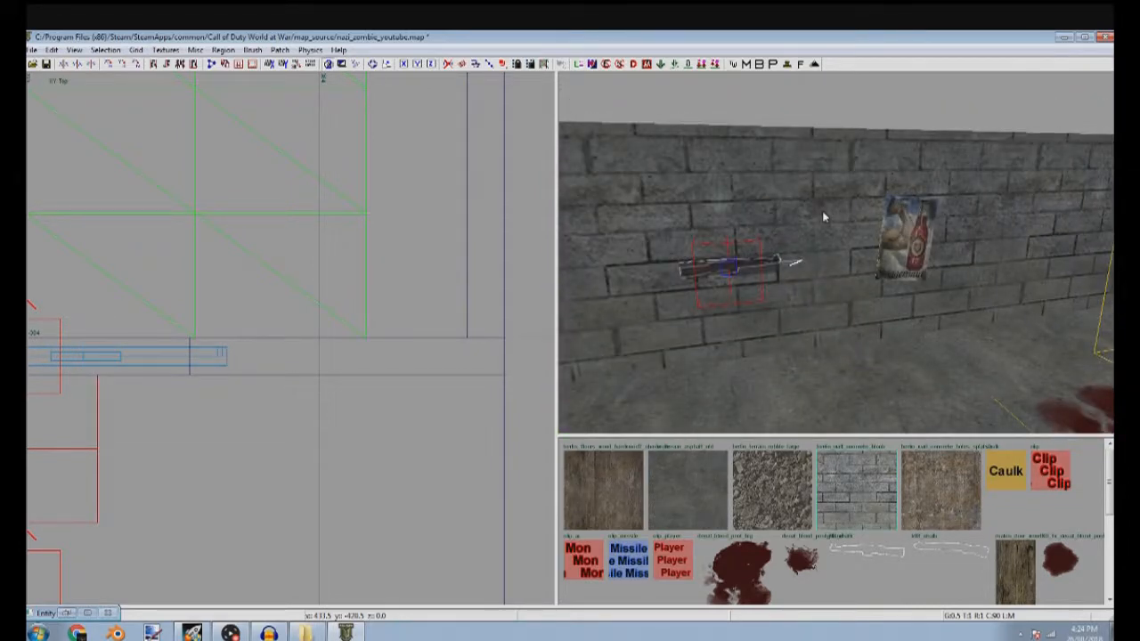
mouse_move(934, 247)
right_mouse_down()
mouse_move(1110, 252)
mouse_move(1060, 250)
mouse_move(1040, 223)
mouse_move(1083, 227)
mouse_move(1024, 234)
mouse_move(980, 285)
mouse_move(944, 289)
mouse_move(935, 227)
mouse_move(905, 214)
mouse_move(780, 228)
mouse_move(900, 234)
mouse_move(936, 214)
mouse_move(891, 237)
mouse_move(904, 219)
mouse_move(822, 457)
right_mouse_up()
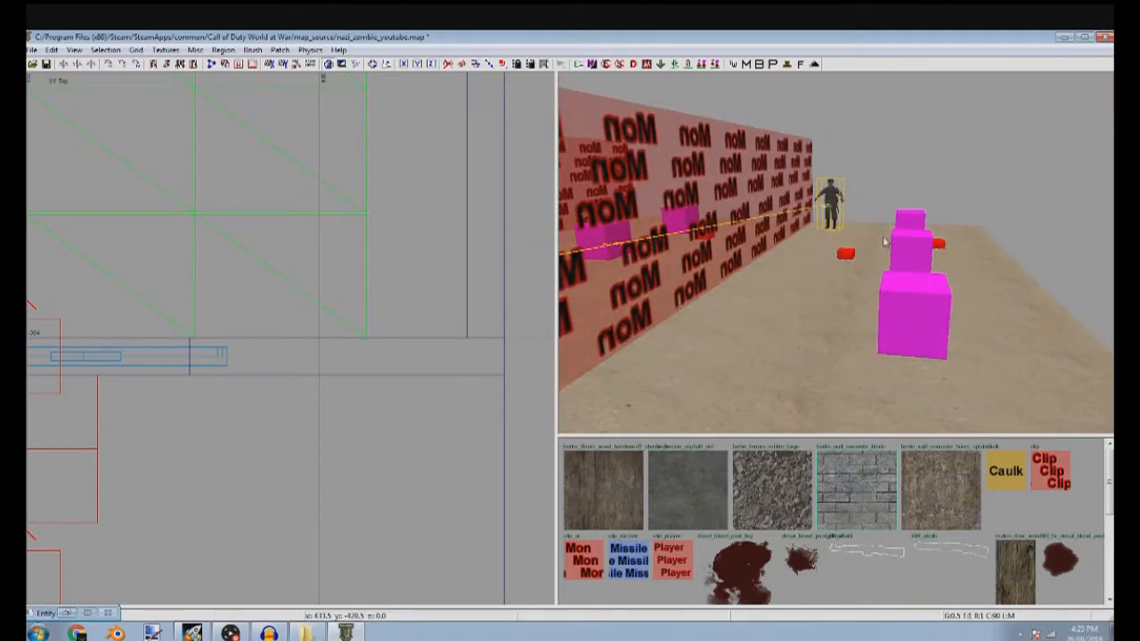
mouse_move(975, 216)
right_mouse_down()
mouse_move(877, 210)
mouse_move(820, 183)
mouse_move(868, 201)
mouse_move(837, 209)
mouse_move(900, 205)
mouse_move(975, 231)
mouse_move(959, 246)
mouse_move(900, 206)
mouse_move(963, 240)
right_mouse_up()
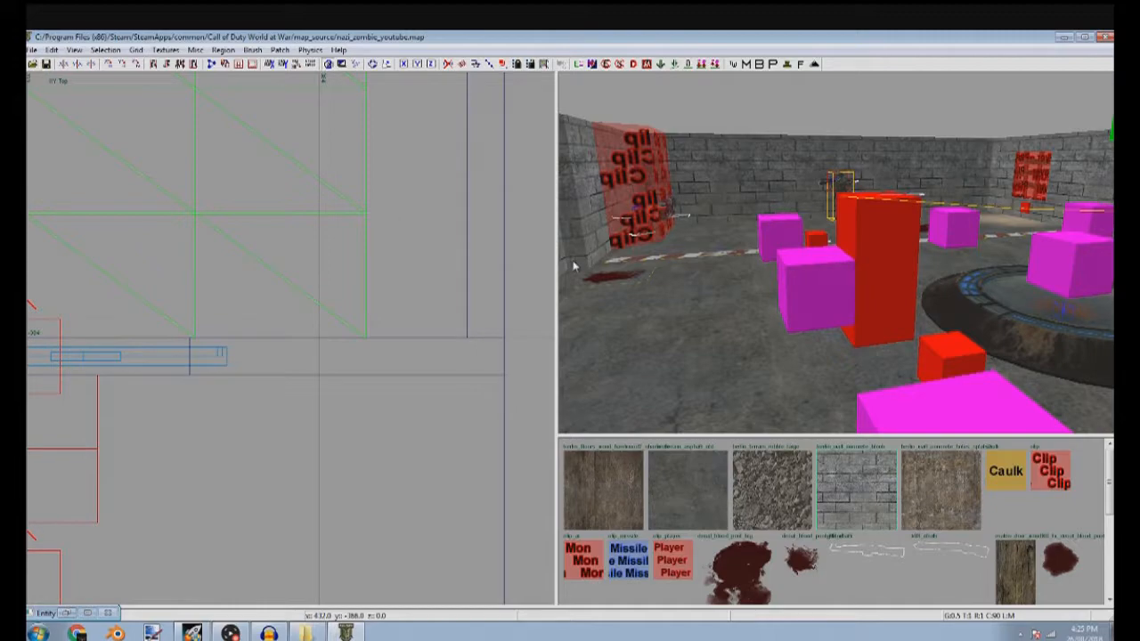
mouse_move(784, 254)
right_mouse_down()
mouse_move(768, 256)
mouse_move(777, 276)
mouse_move(770, 267)
right_mouse_up()
right_click_drag(873, 267, 944, 156)
right_click_drag(835, 254, 882, 276)
mouse_move(1006, 204)
right_mouse_down()
mouse_move(1011, 178)
mouse_move(998, 182)
mouse_move(1017, 191)
mouse_move(942, 251)
mouse_move(858, 259)
right_mouse_up()
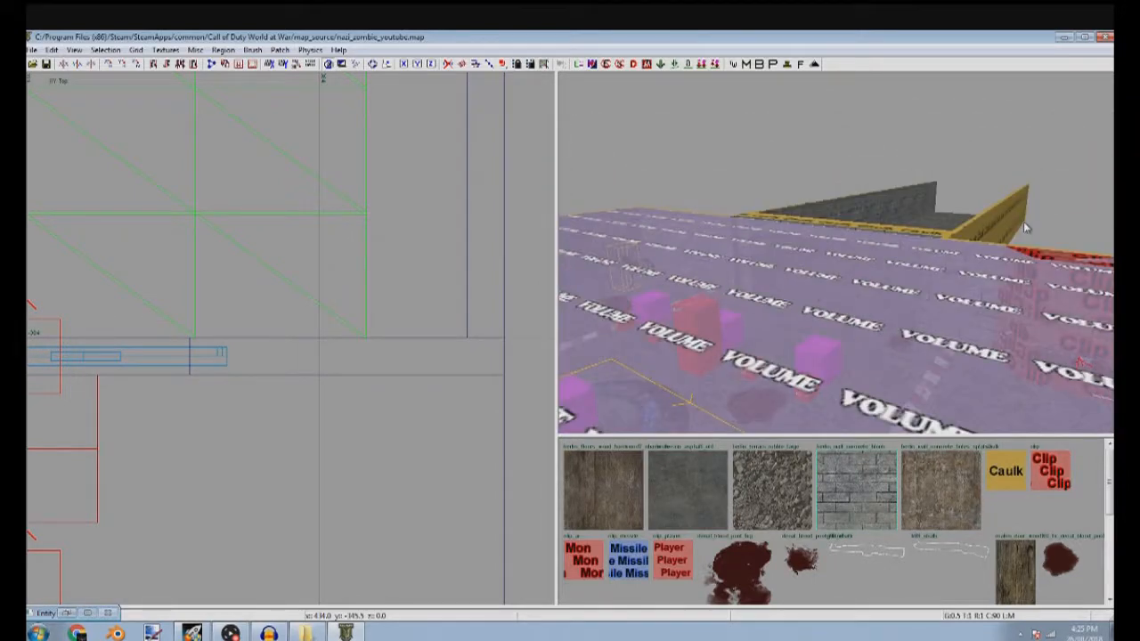
Examine the VOLUME brush, the corridor entrance with its pillars and lintel, and the overall room layout
mouse_move(1024, 221)
right_mouse_down()
mouse_move(1024, 178)
mouse_move(1083, 183)
mouse_move(880, 330)
right_mouse_up()
left_click(736, 368, "shift")
key("Escape")
right_click_drag(785, 388, 686, 375)
right_click_drag(891, 354, 1060, 360)
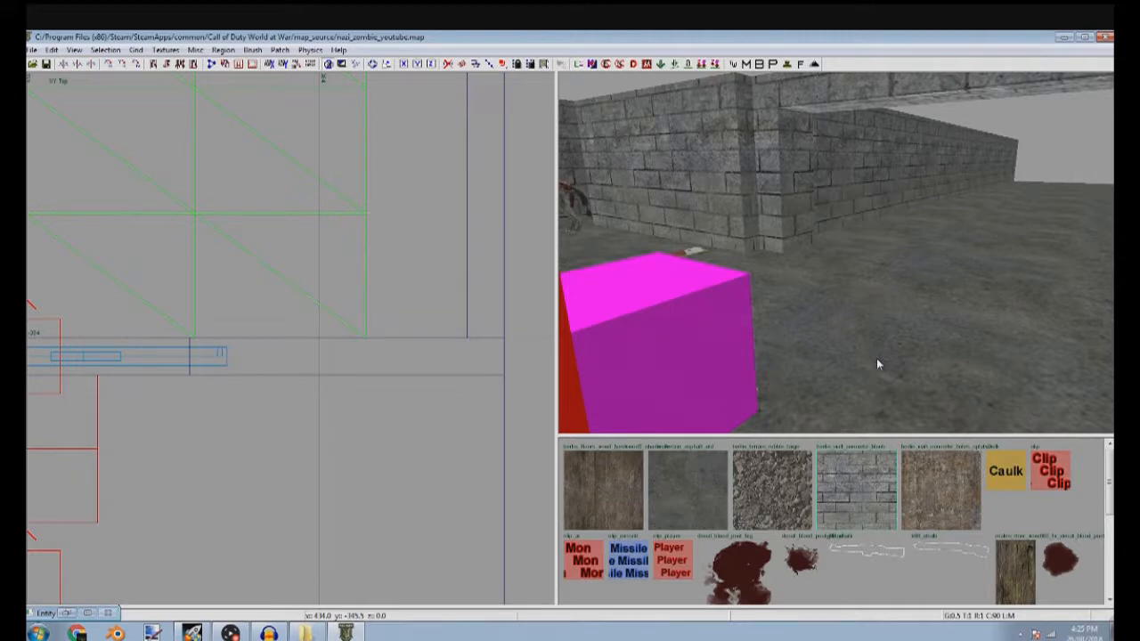
scroll(305, 291, "down", 8)
right_click_drag(305, 291, 383, 467)
scroll(229, 382, "down", 2)
right_click_drag(229, 382, 360, 424)
right_click_drag(911, 293, 890, 299)
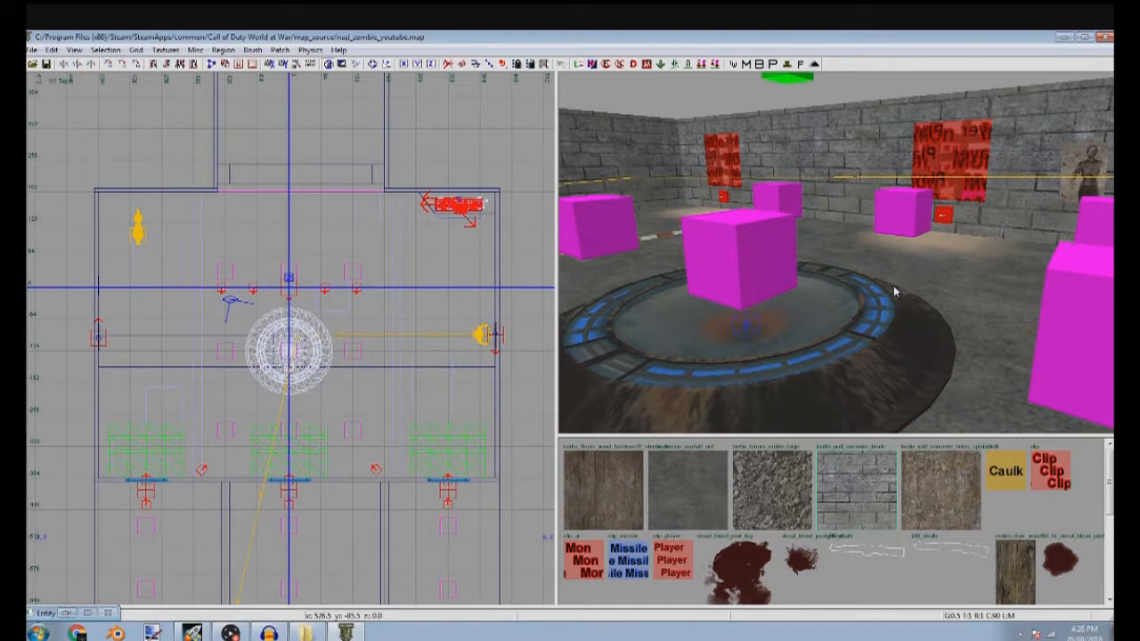
right_click_drag(921, 303, 966, 196)
mouse_move(967, 384)
right_mouse_down()
mouse_move(955, 404)
mouse_move(962, 383)
mouse_move(891, 401)
mouse_move(975, 369)
mouse_move(899, 356)
mouse_move(980, 367)
right_mouse_up()
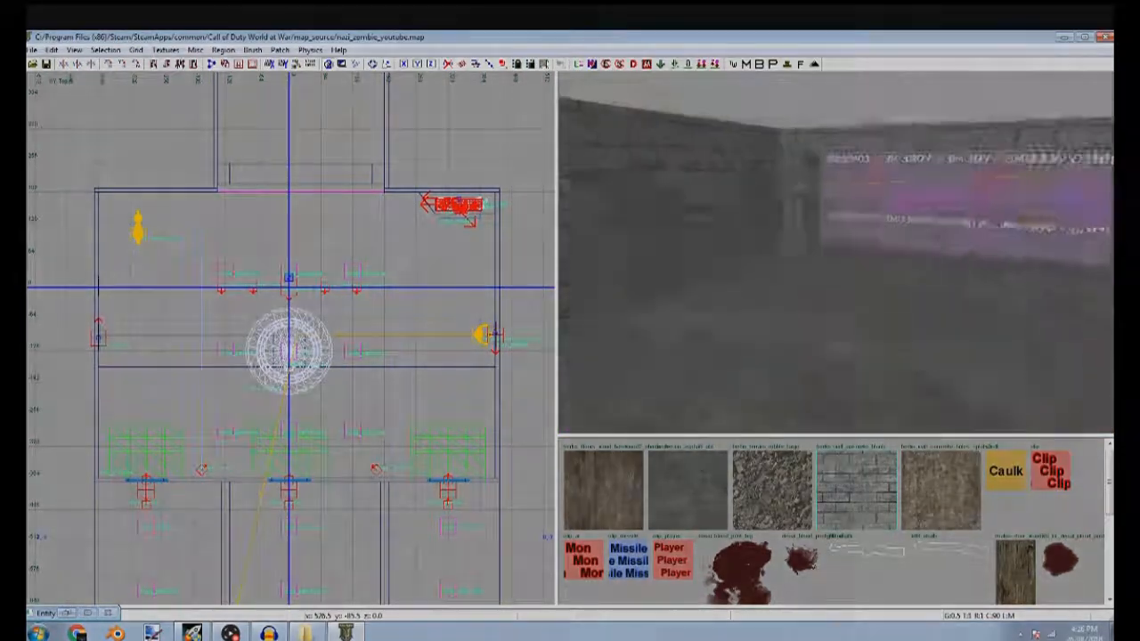